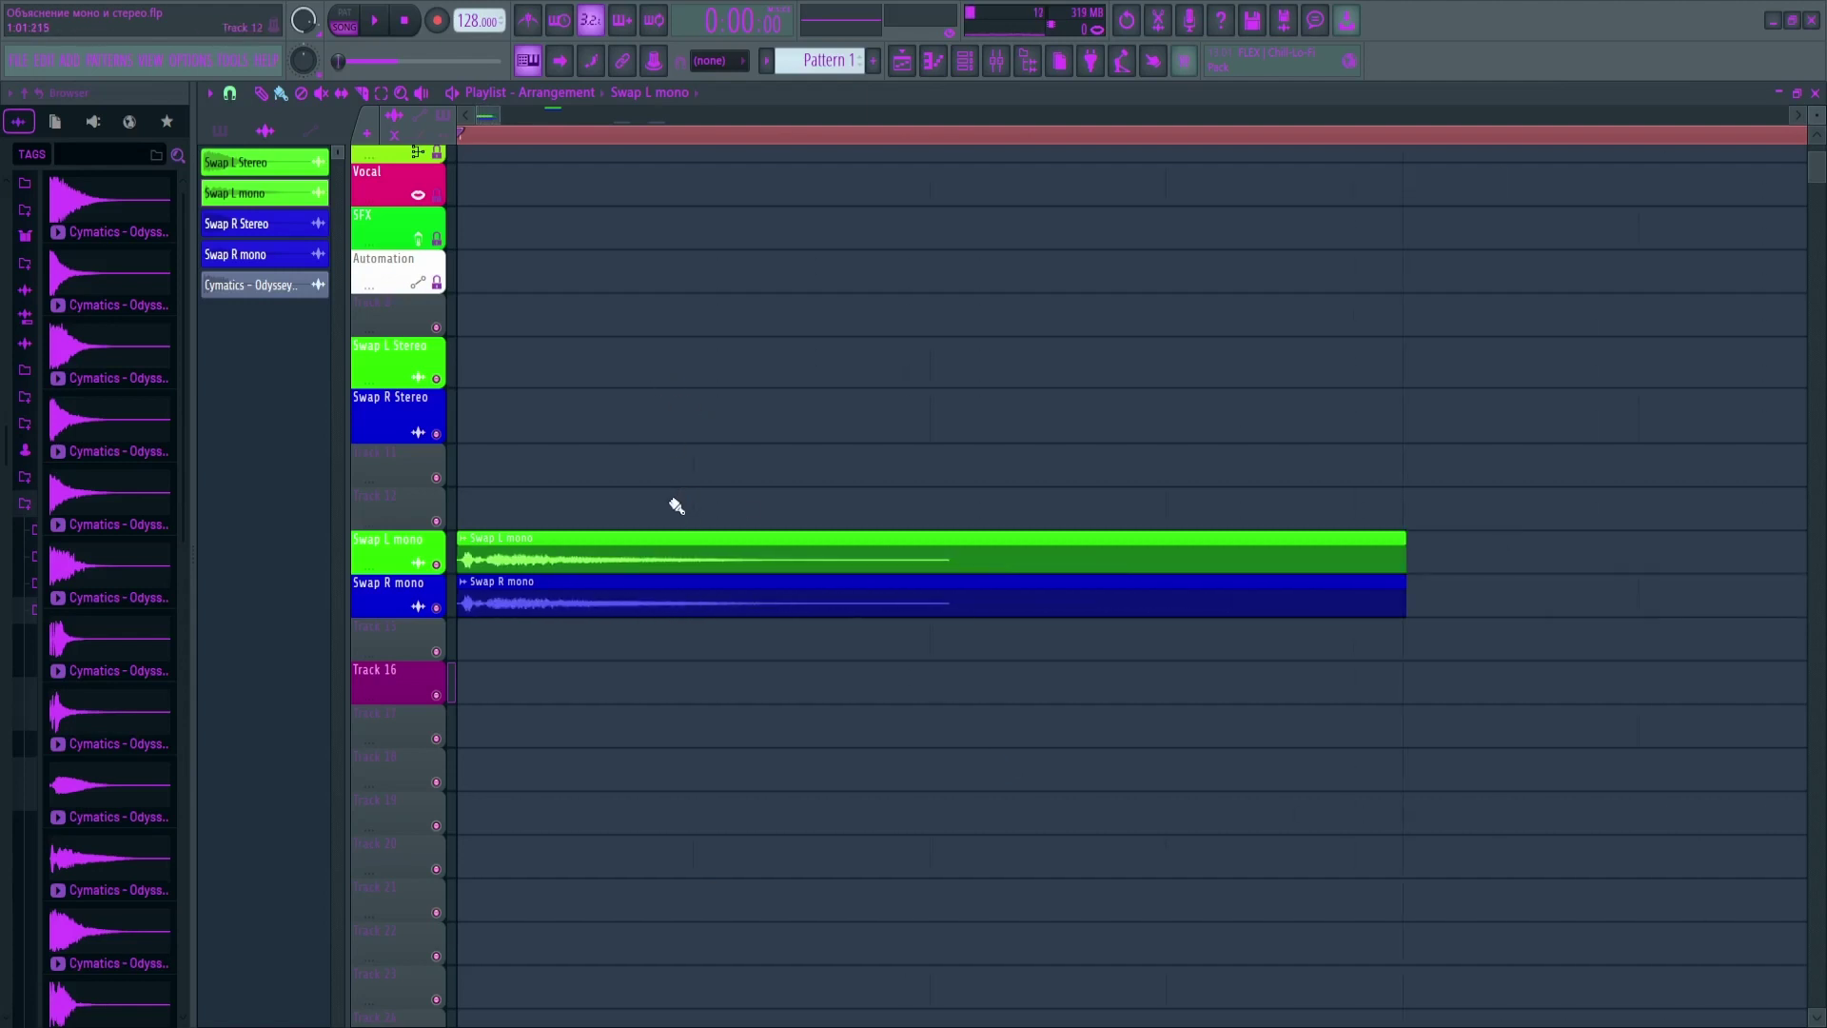
Examine the Swap L/R Stereo, Swap L/R mono and clap clips in the playlist
{"action": "scroll", "coordinate": [660, 518], "scroll_direction": "down", "scroll_amount": 7}
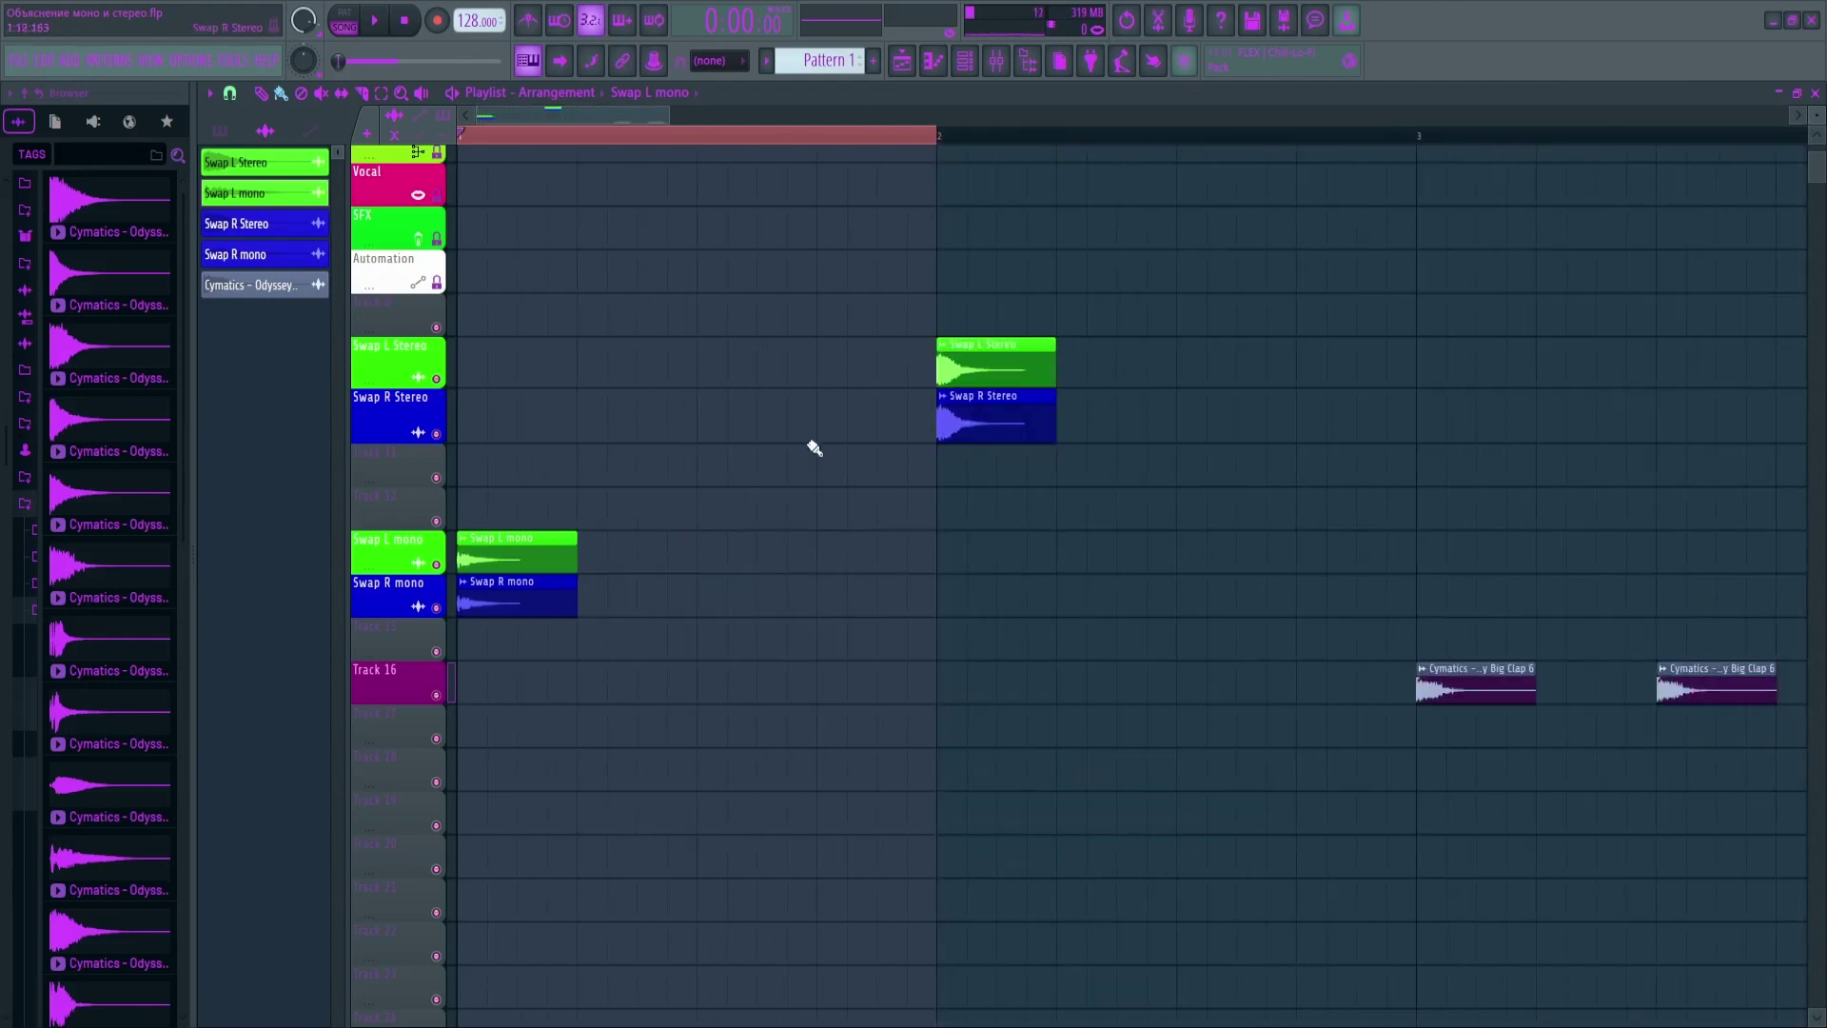
{"action": "left_click_drag", "start_coordinate": [1159, 294], "coordinate": [905, 563]}
{"action": "scroll", "coordinate": [506, 482], "scroll_direction": "down", "scroll_amount": 4}
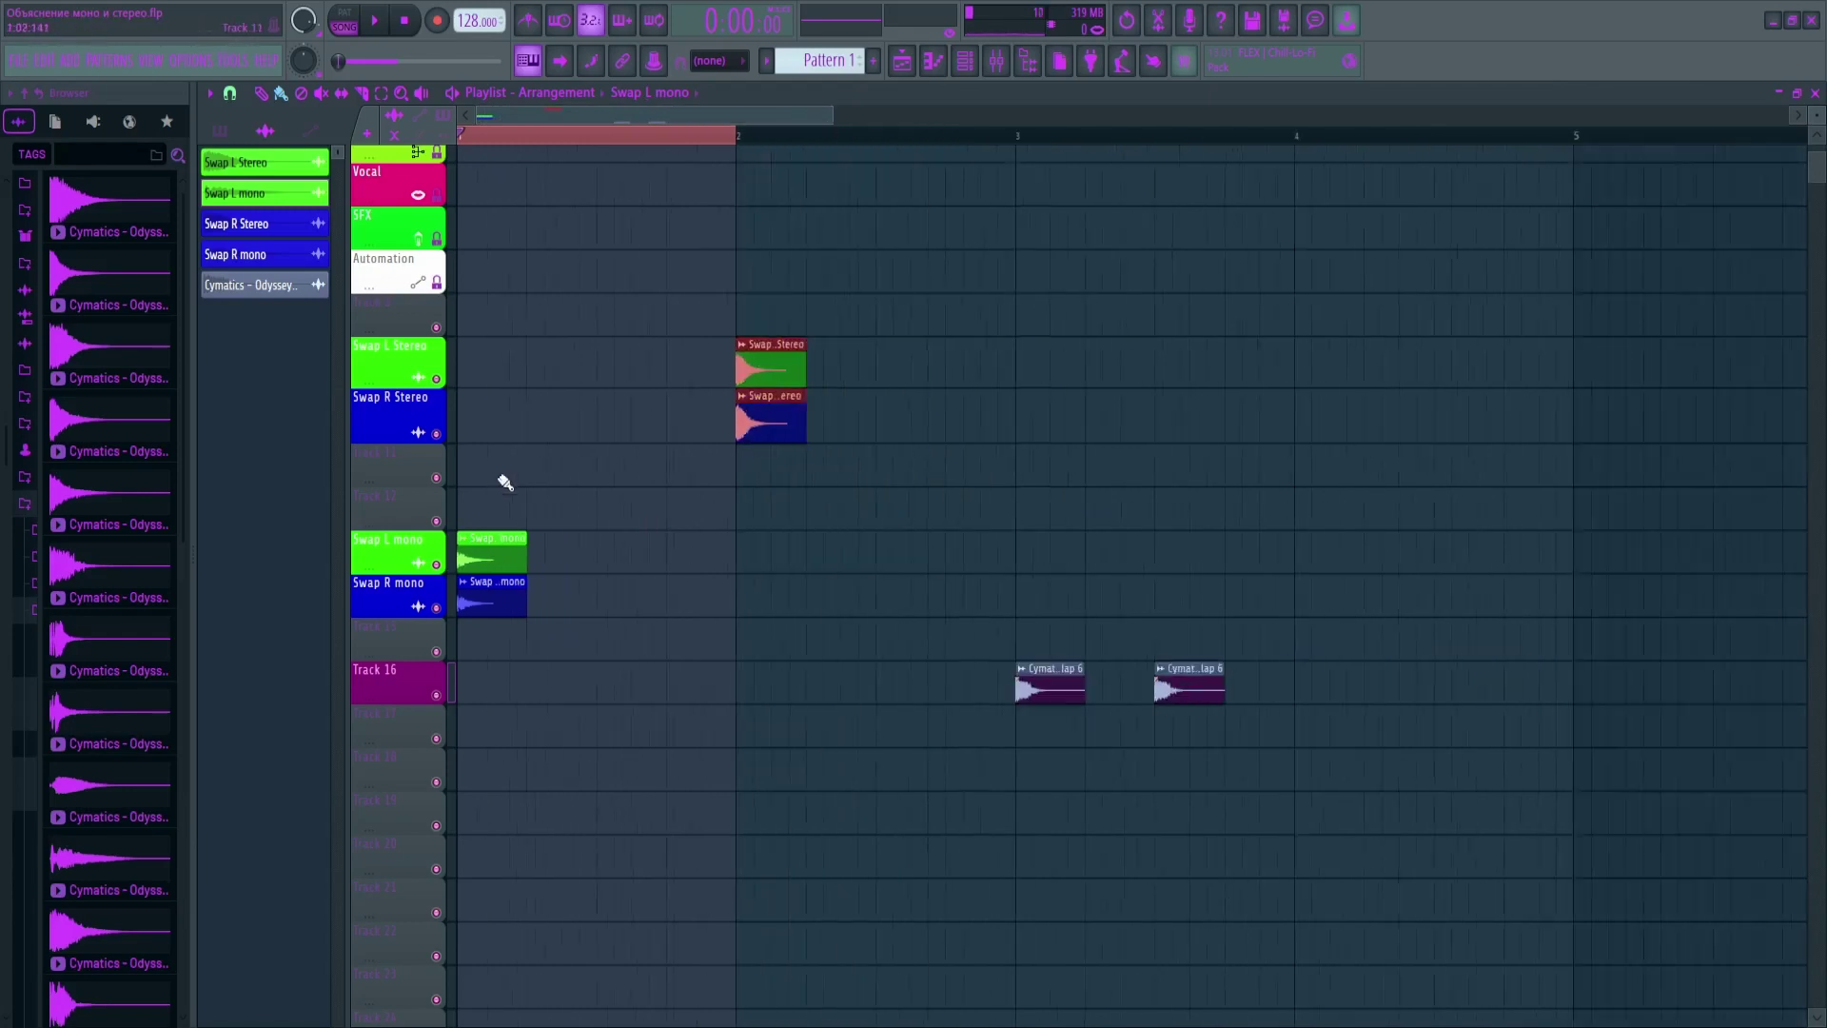
{"action": "left_click_drag", "start_coordinate": [1342, 619], "coordinate": [1008, 761]}
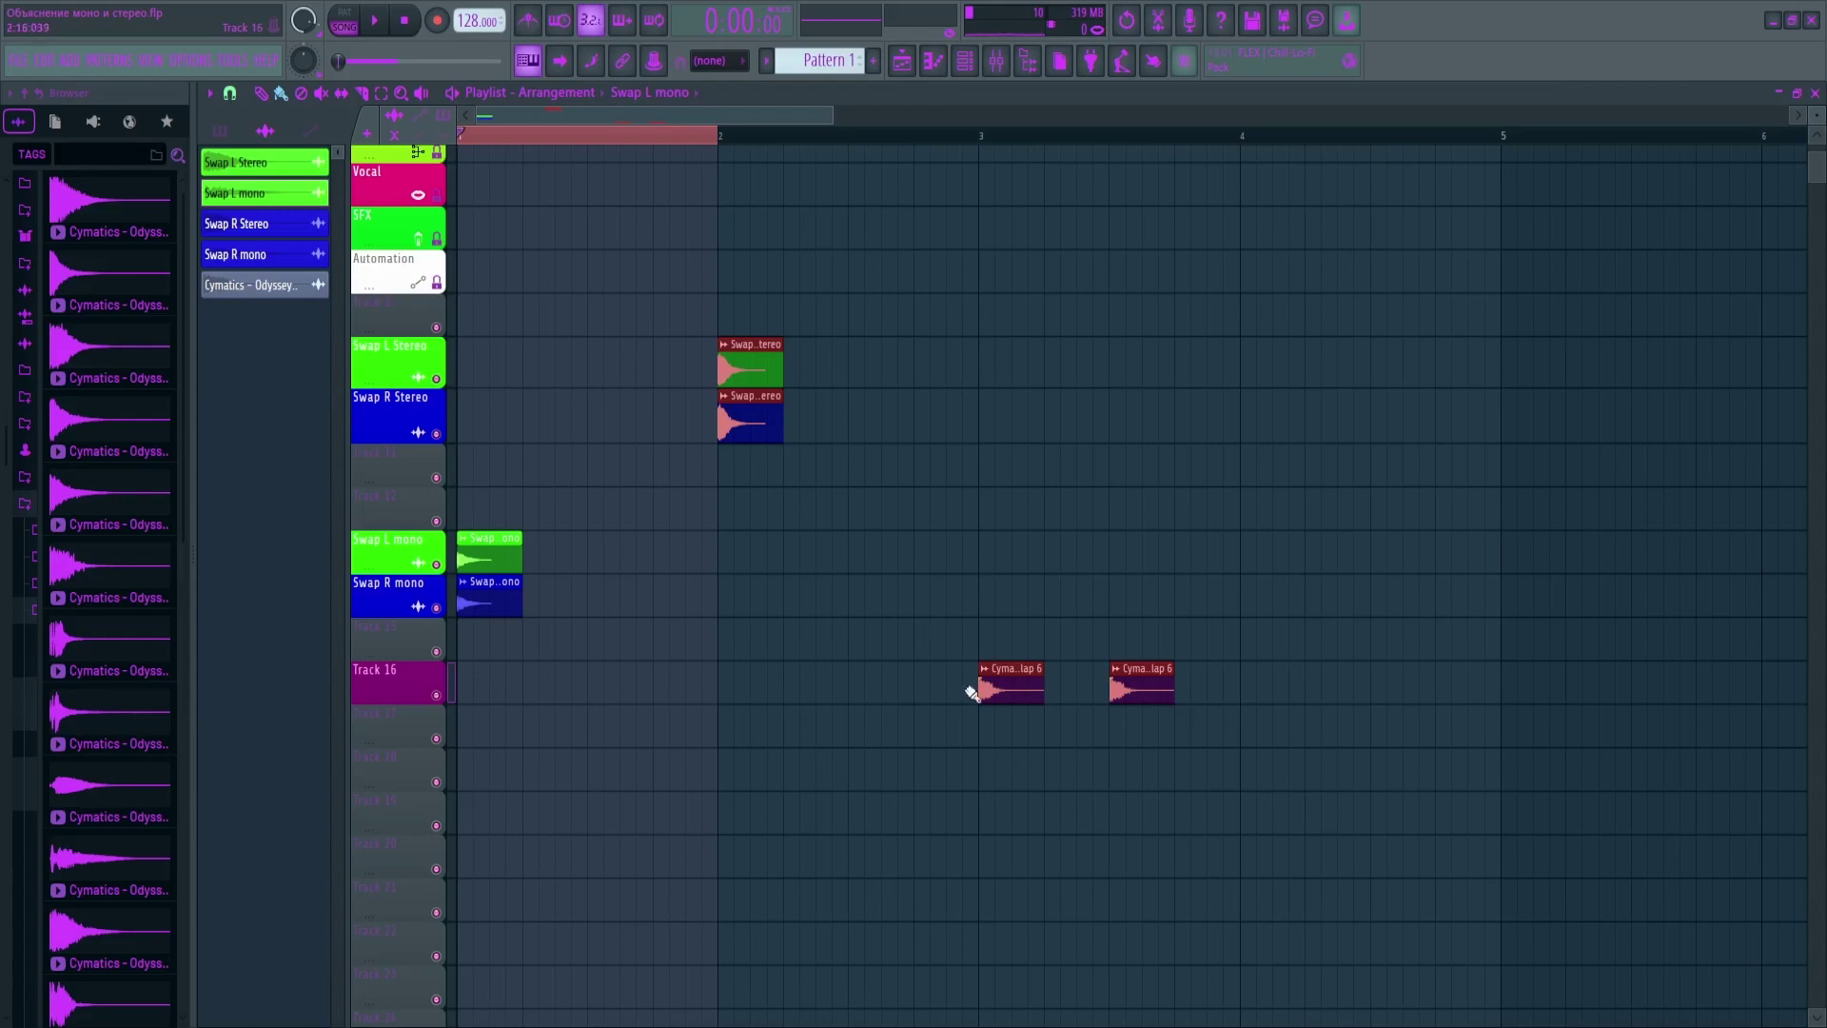
{"action": "scroll", "coordinate": [911, 781], "scroll_direction": "up", "scroll_amount": 3}
{"action": "left_click", "coordinate": [992, 561], "text": "ctrl"}
{"action": "left_click_drag", "start_coordinate": [669, 117], "coordinate": [389, 116]}
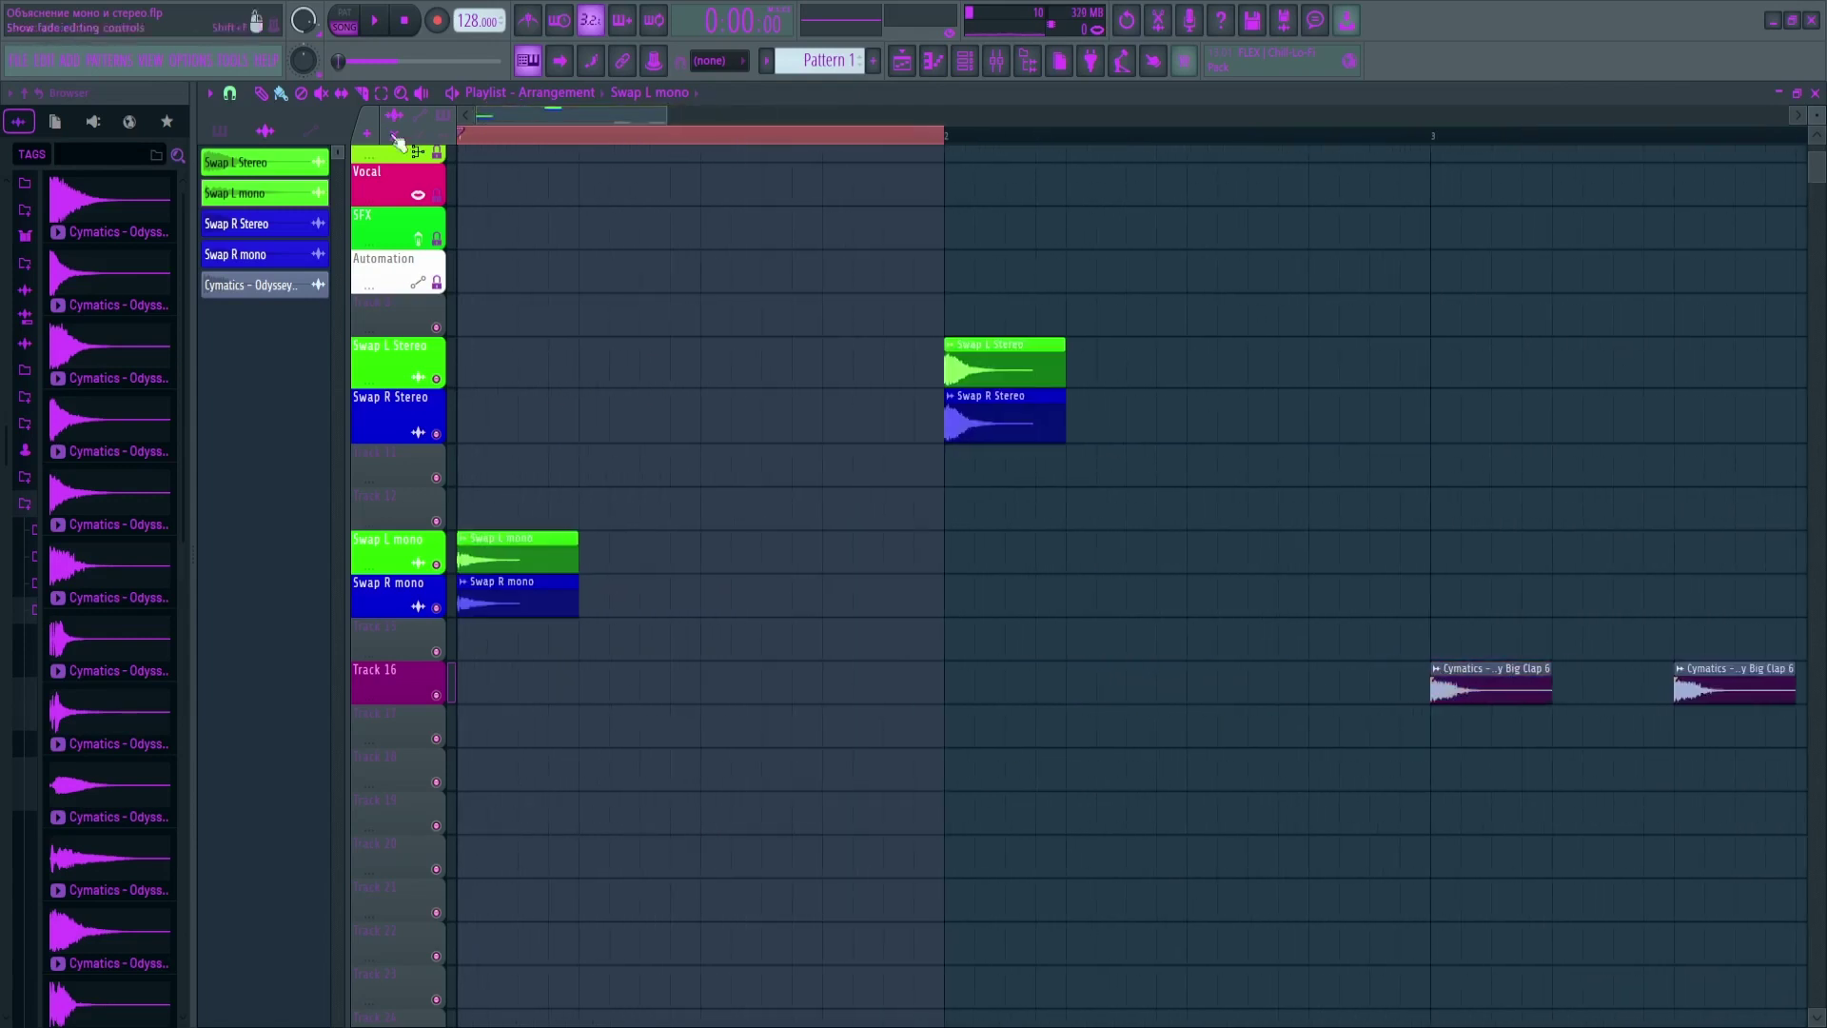
{"action": "scroll", "coordinate": [529, 484], "scroll_direction": "up", "scroll_amount": 3}
{"action": "left_click_drag", "start_coordinate": [553, 114], "coordinate": [485, 115]}
{"action": "scroll", "coordinate": [478, 619], "scroll_direction": "up", "scroll_amount": 3}
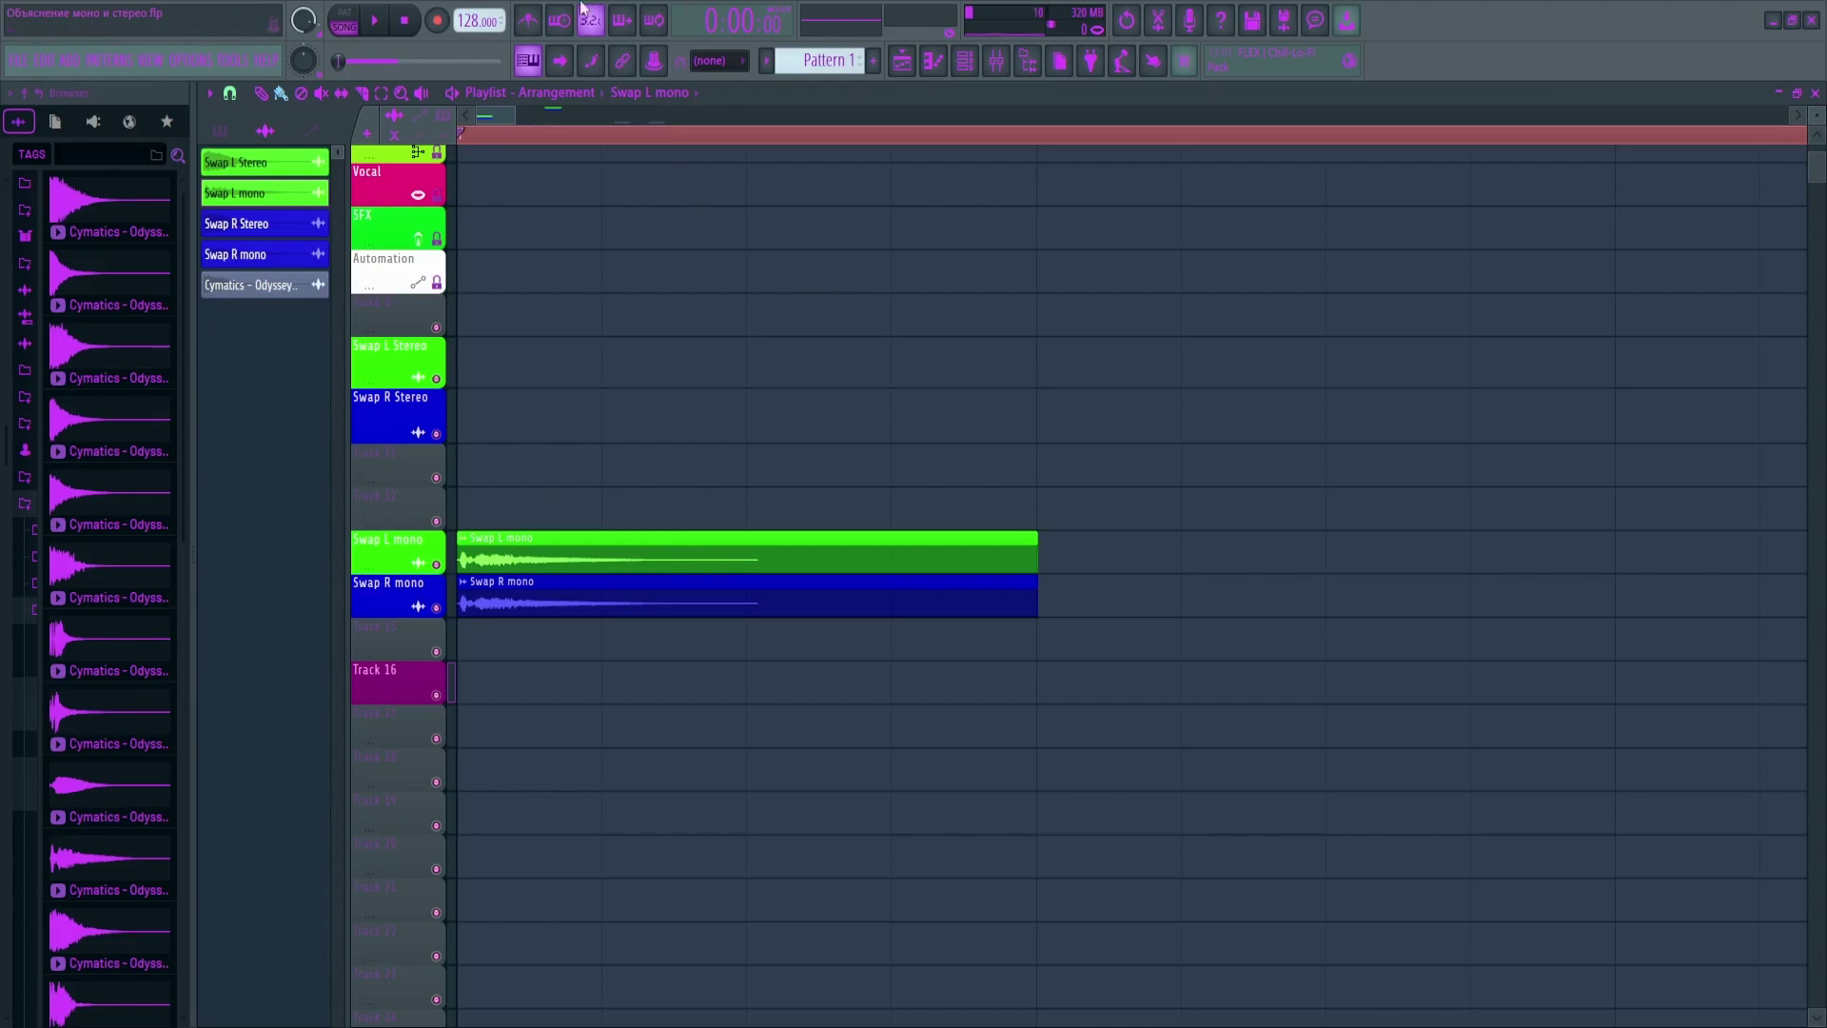
{"action": "scroll", "coordinate": [549, 271], "scroll_direction": "up", "scroll_amount": 1}
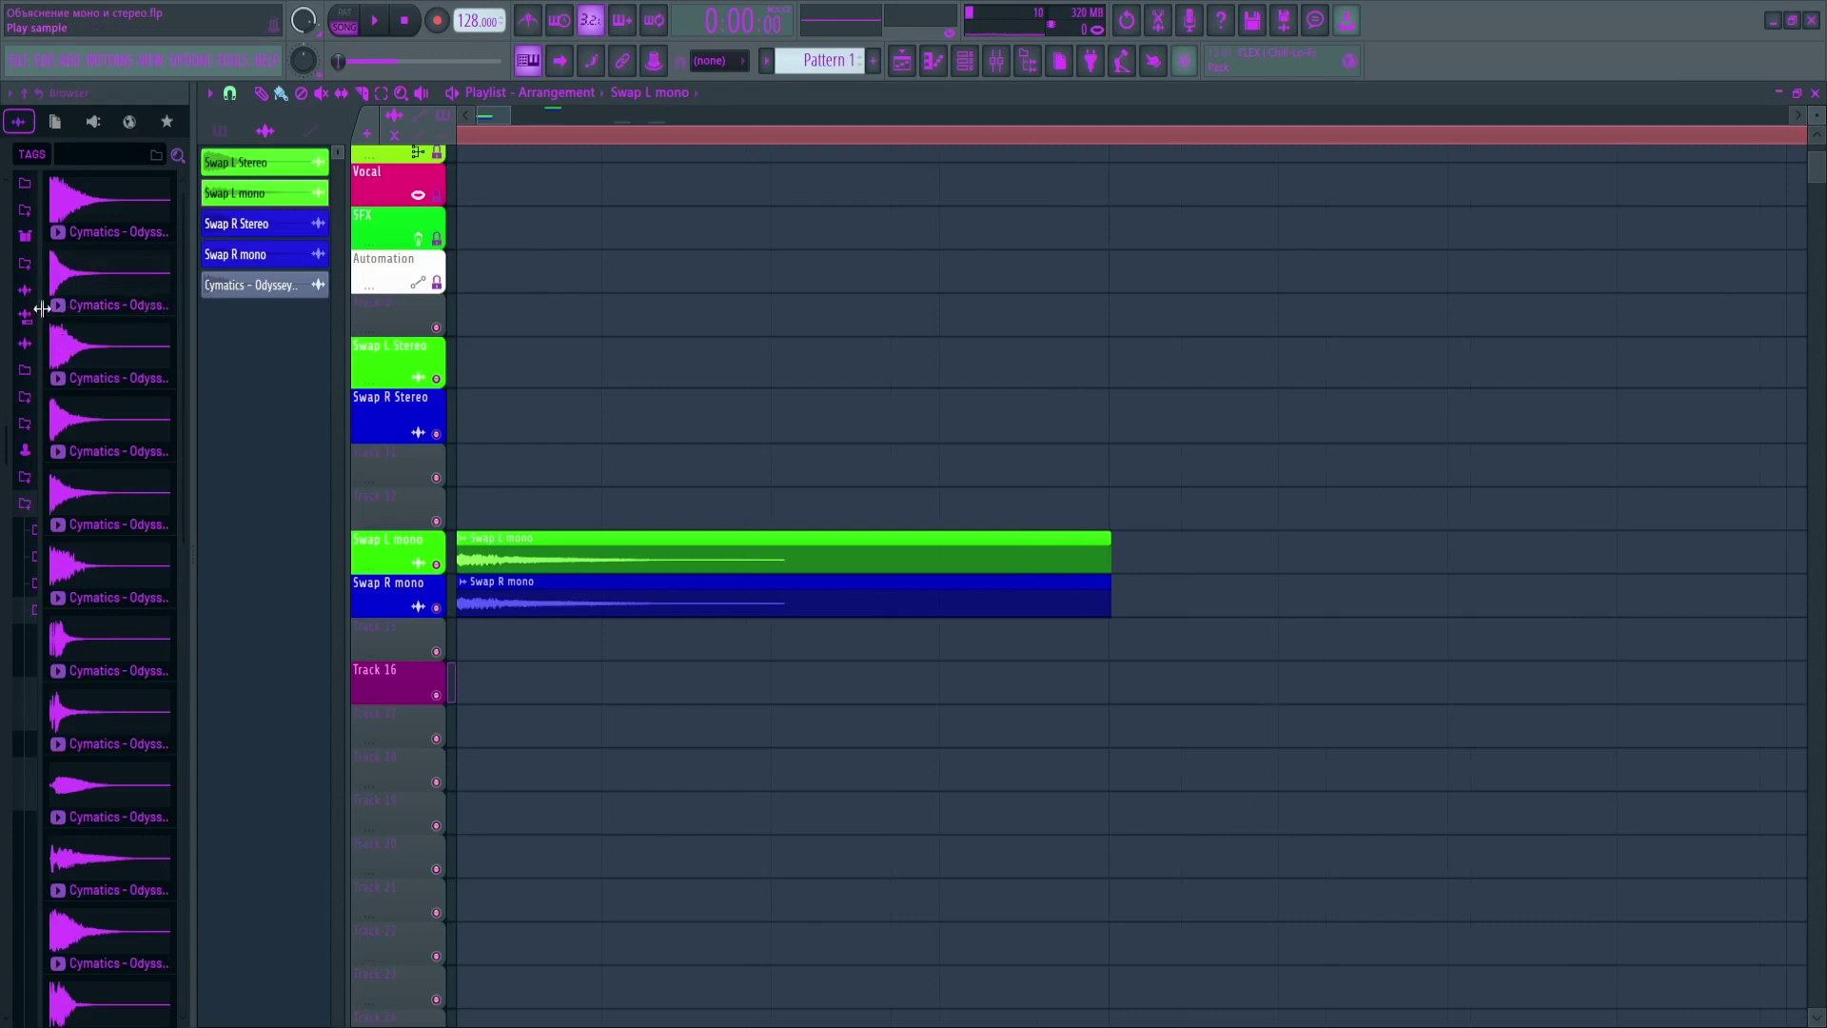
Widen the sample browser and its folder column so that the folder names are readable
{"action": "left_click_drag", "start_coordinate": [192, 326], "coordinate": [314, 338]}
{"action": "left_click_drag", "start_coordinate": [112, 349], "coordinate": [145, 350]}
{"action": "scroll", "coordinate": [658, 451], "scroll_direction": "up", "scroll_amount": 2}
{"action": "scroll", "coordinate": [749, 383], "scroll_direction": "down", "scroll_amount": 2}
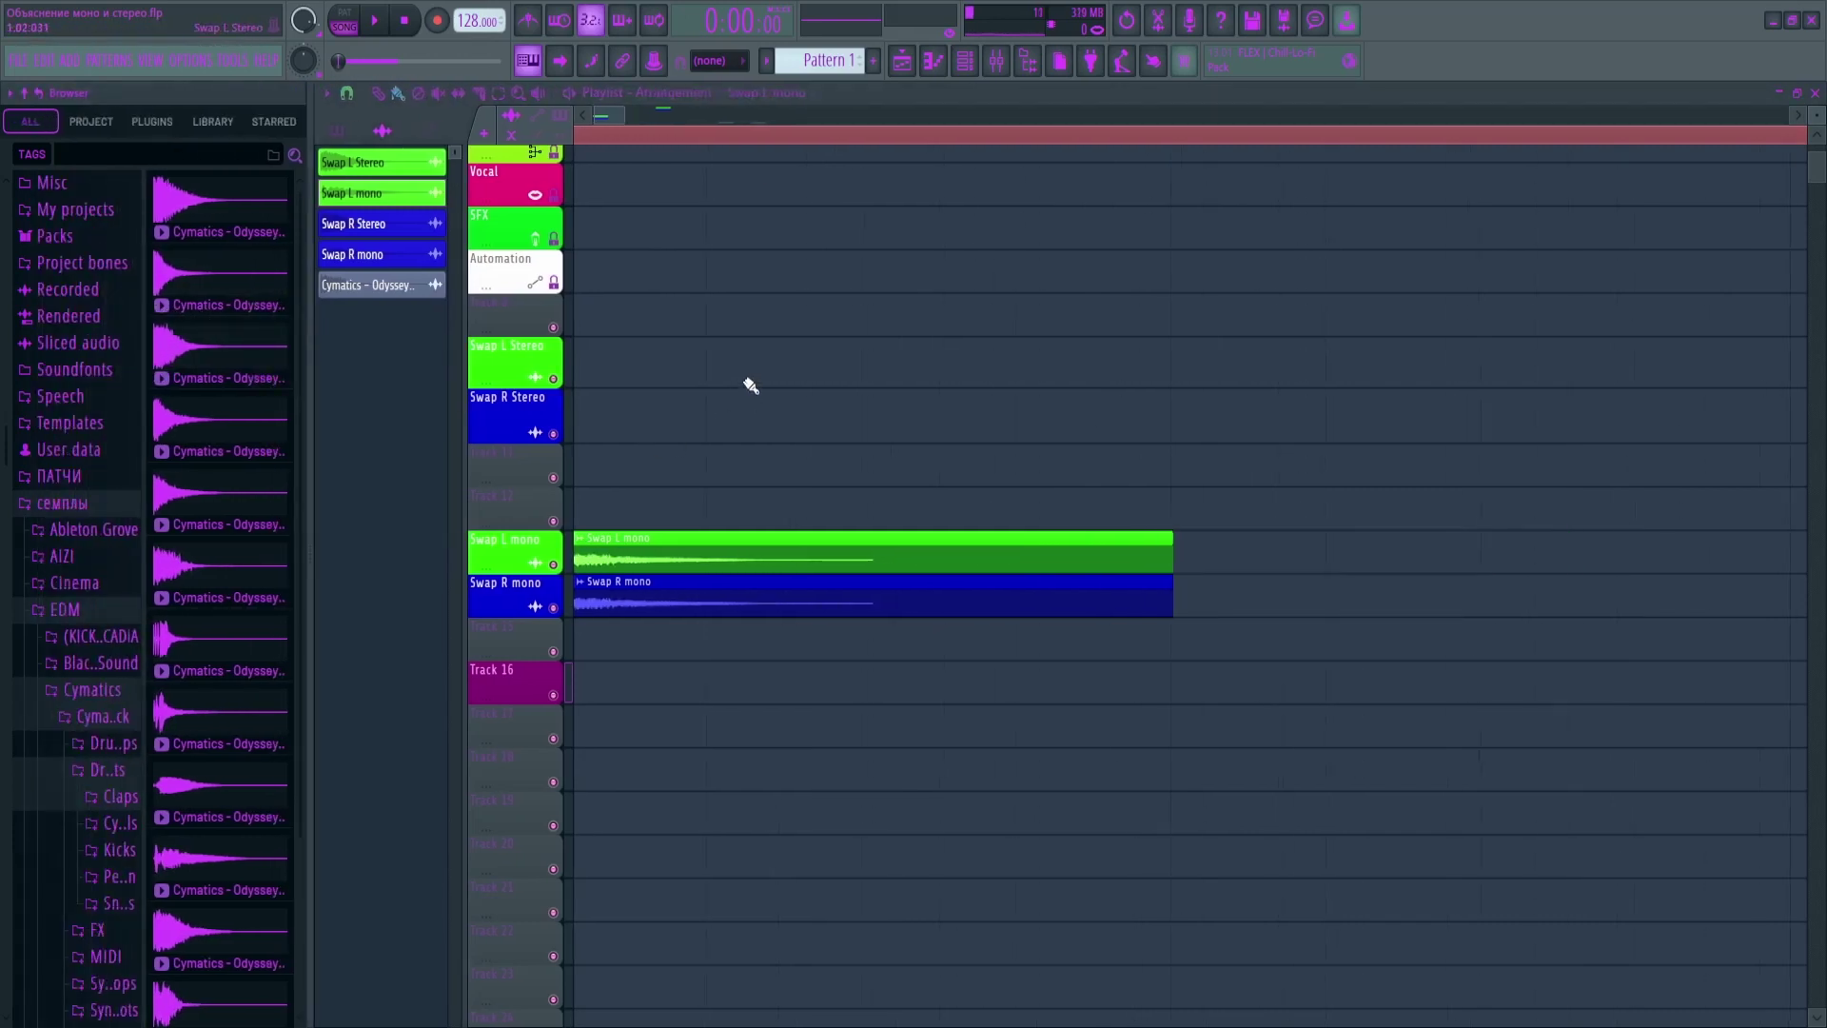
Mute the Swap R mono track and play the Swap L mono clip alone with the mixer in view
{"action": "left_click", "coordinate": [553, 607]}
{"action": "scroll", "coordinate": [660, 410], "scroll_direction": "down", "scroll_amount": 1}
{"action": "scroll", "coordinate": [660, 409], "scroll_direction": "down", "scroll_amount": 2}
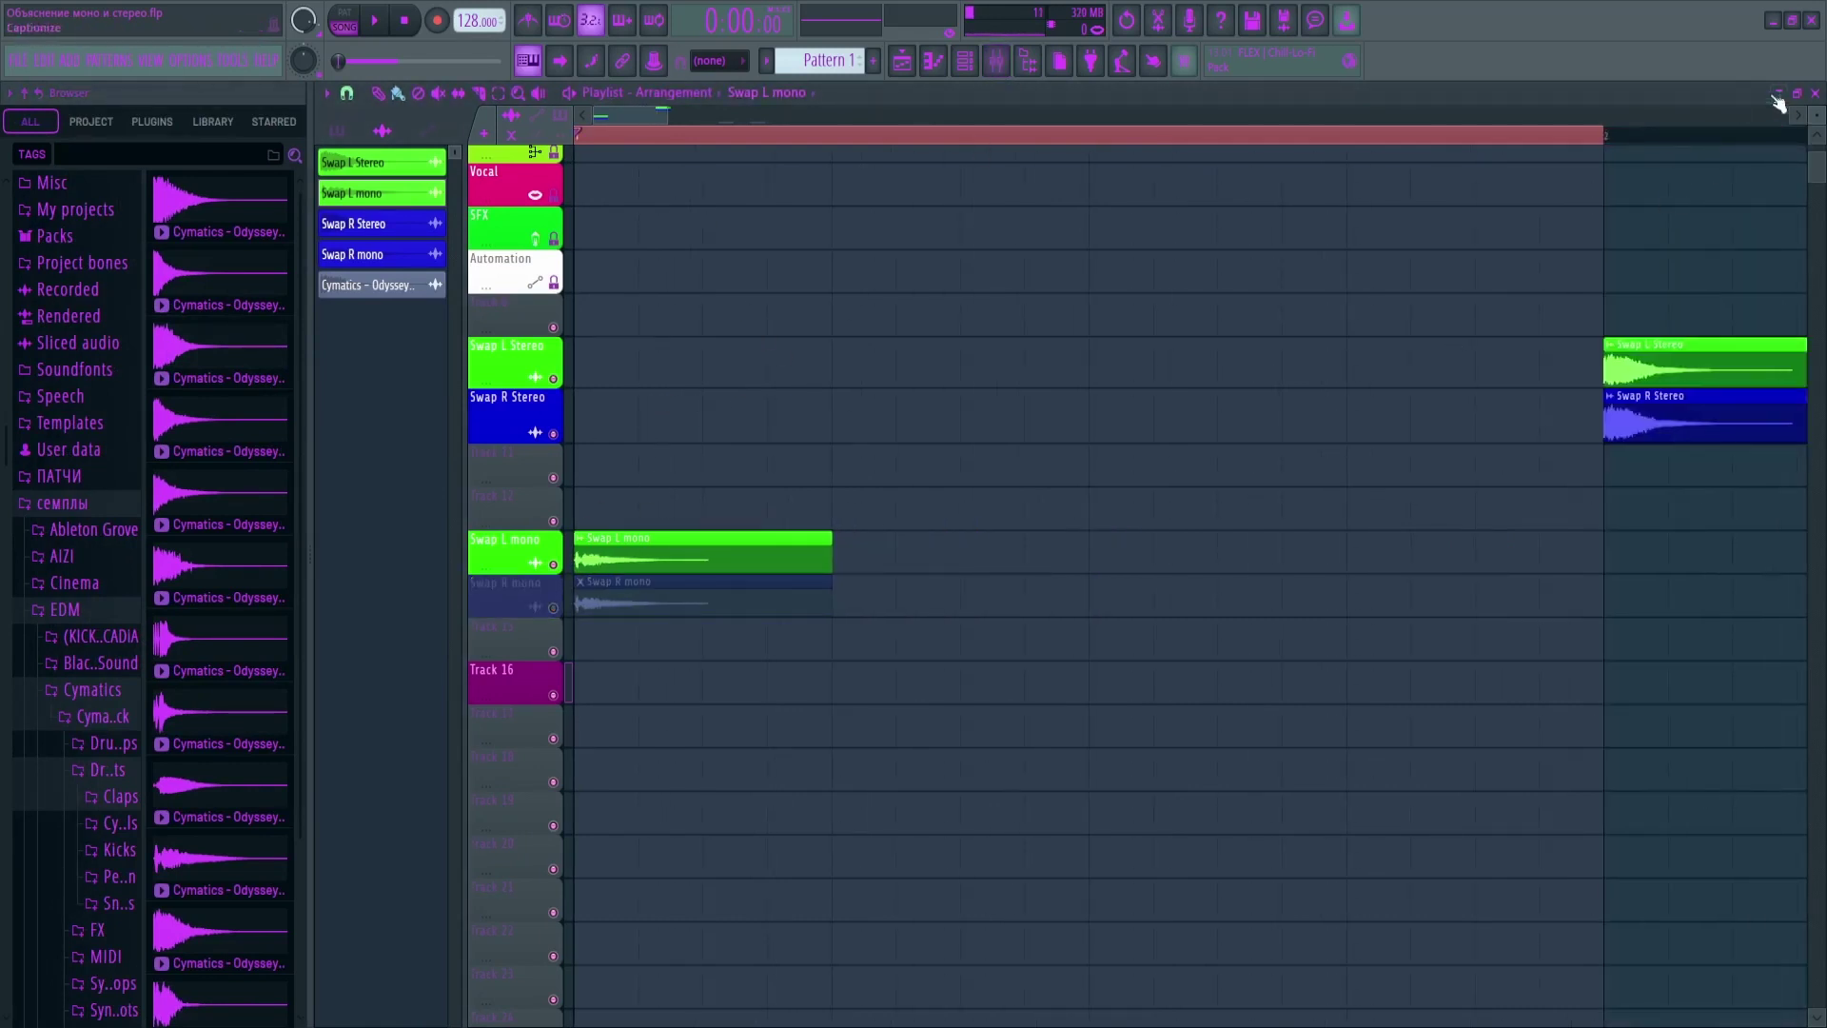
{"action": "key", "text": "Page_Up"}
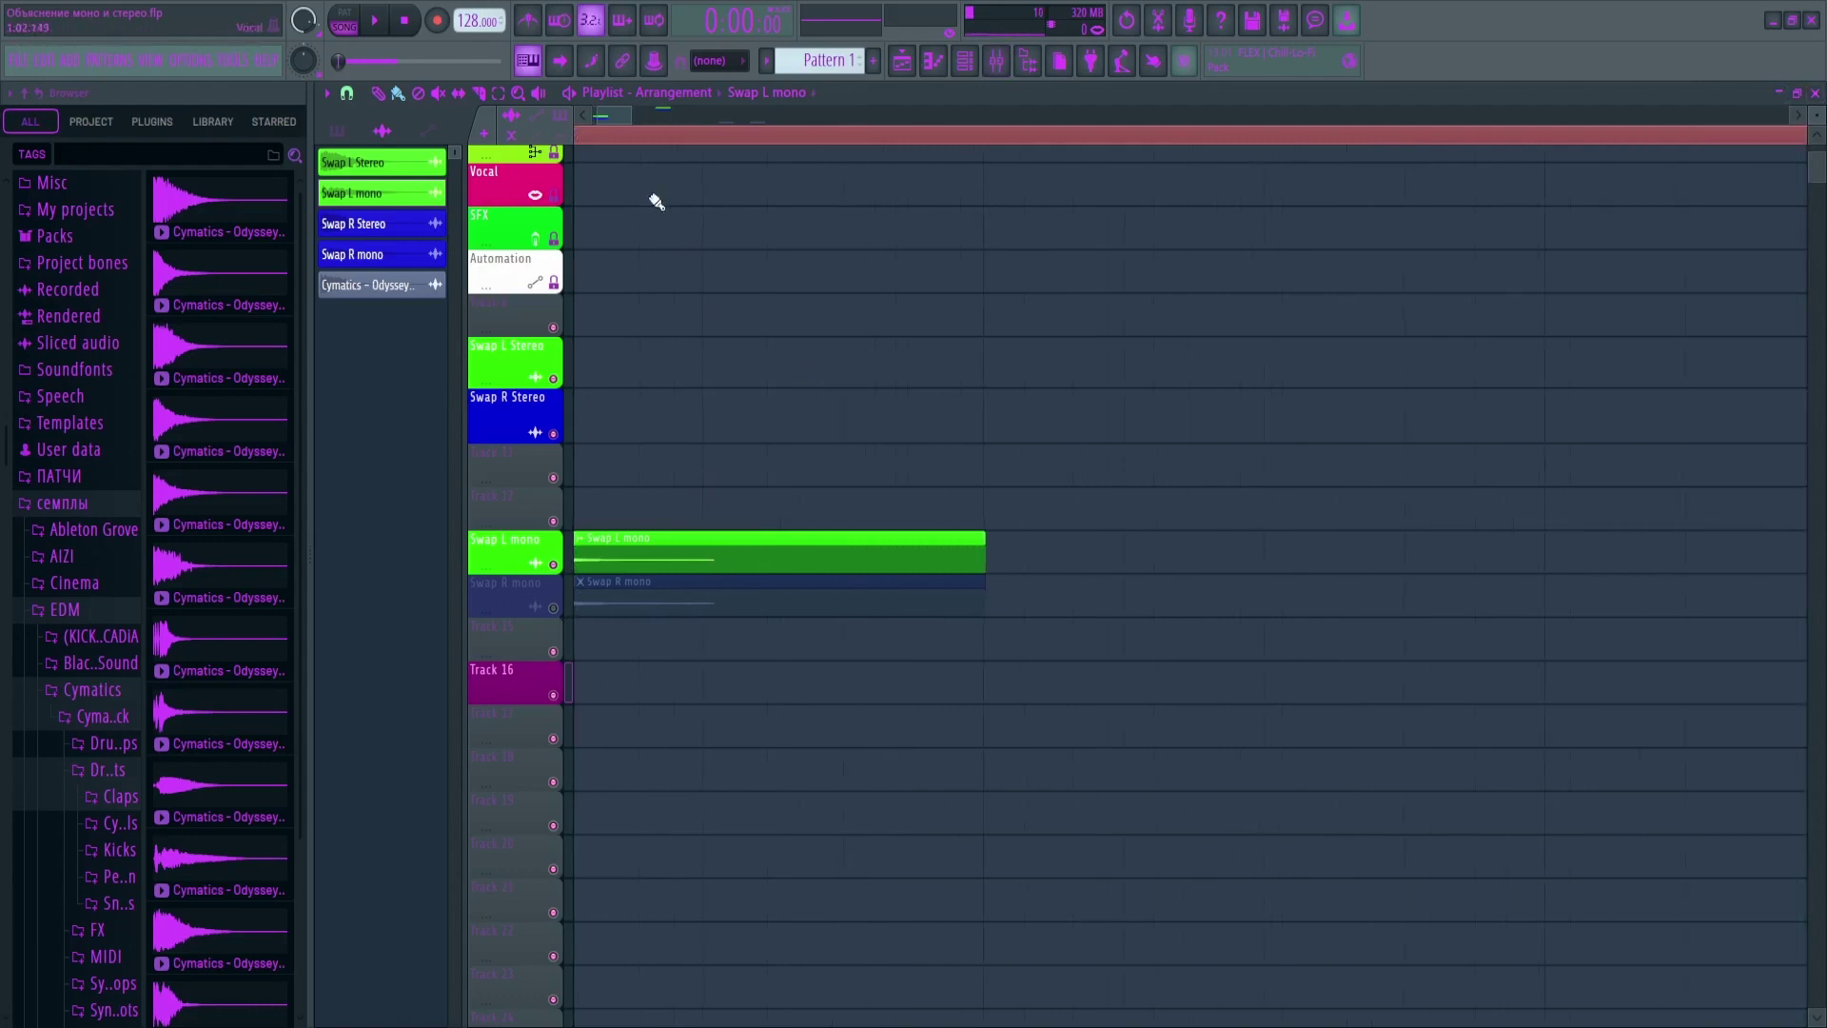
{"action": "key", "text": "Page_Up"}
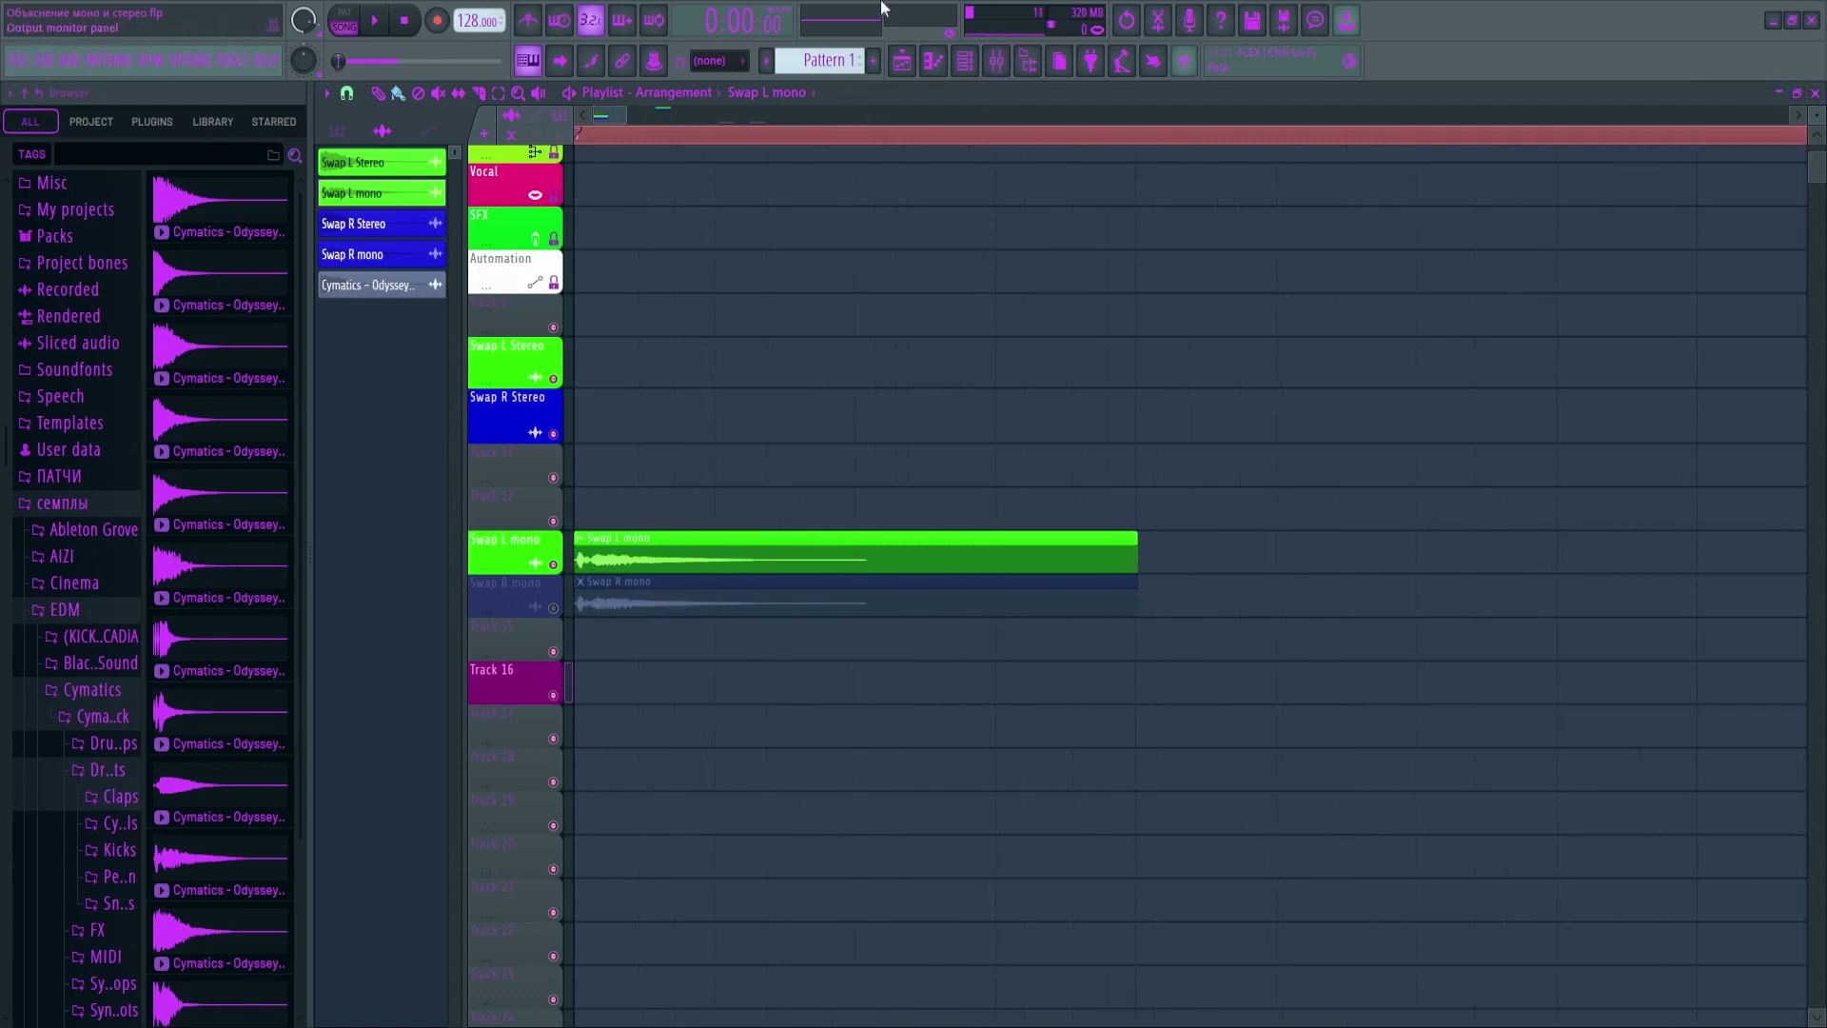
{"action": "left_click", "coordinate": [901, 60]}
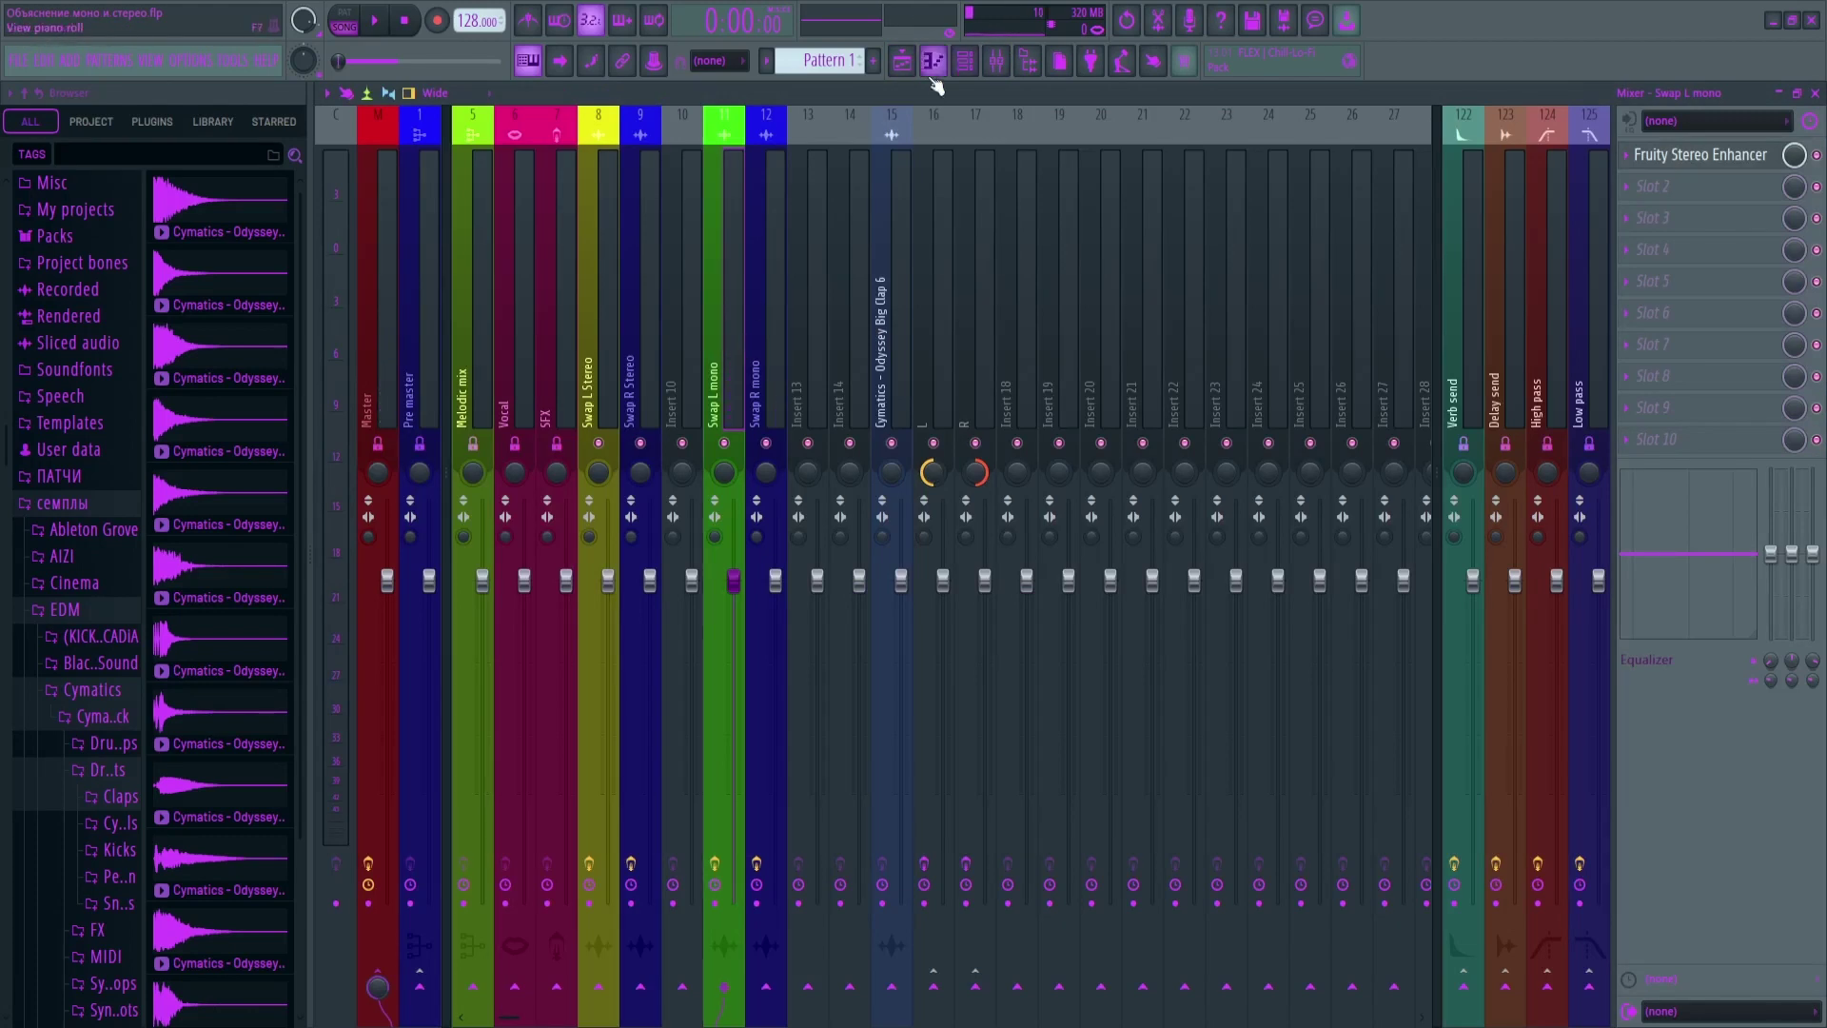
{"action": "left_click", "coordinate": [901, 60]}
{"action": "scroll", "coordinate": [606, 543], "scroll_direction": "up", "scroll_amount": 3}
{"action": "key", "text": "space"}
{"action": "left_click", "coordinate": [995, 69]}
{"action": "key", "text": "space"}
Solo the Swap R mono track in the playlist, and return all tracks to unmuted
{"action": "left_click", "coordinate": [901, 60]}
{"action": "right_click", "coordinate": [553, 608]}
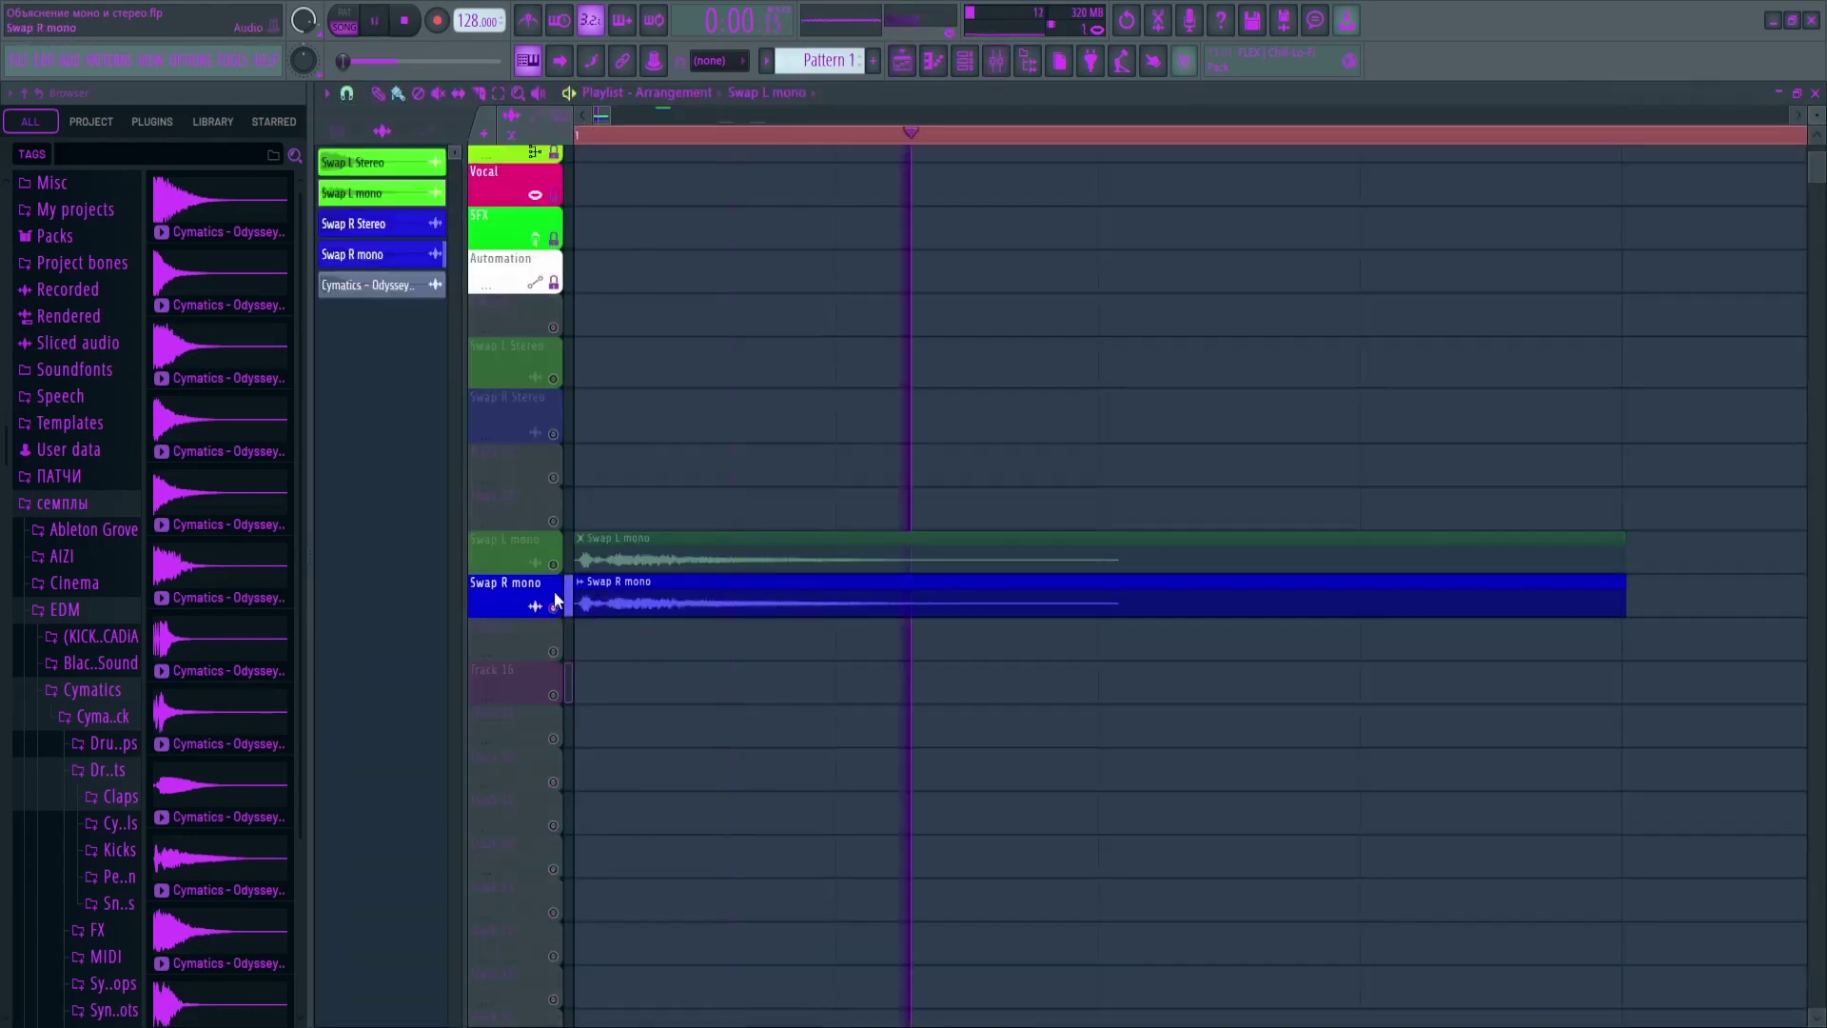
{"action": "right_click", "coordinate": [555, 609]}
Play both mono clips together and check their stereo image in MStereoScope on the Master track
{"action": "key", "text": "space"}
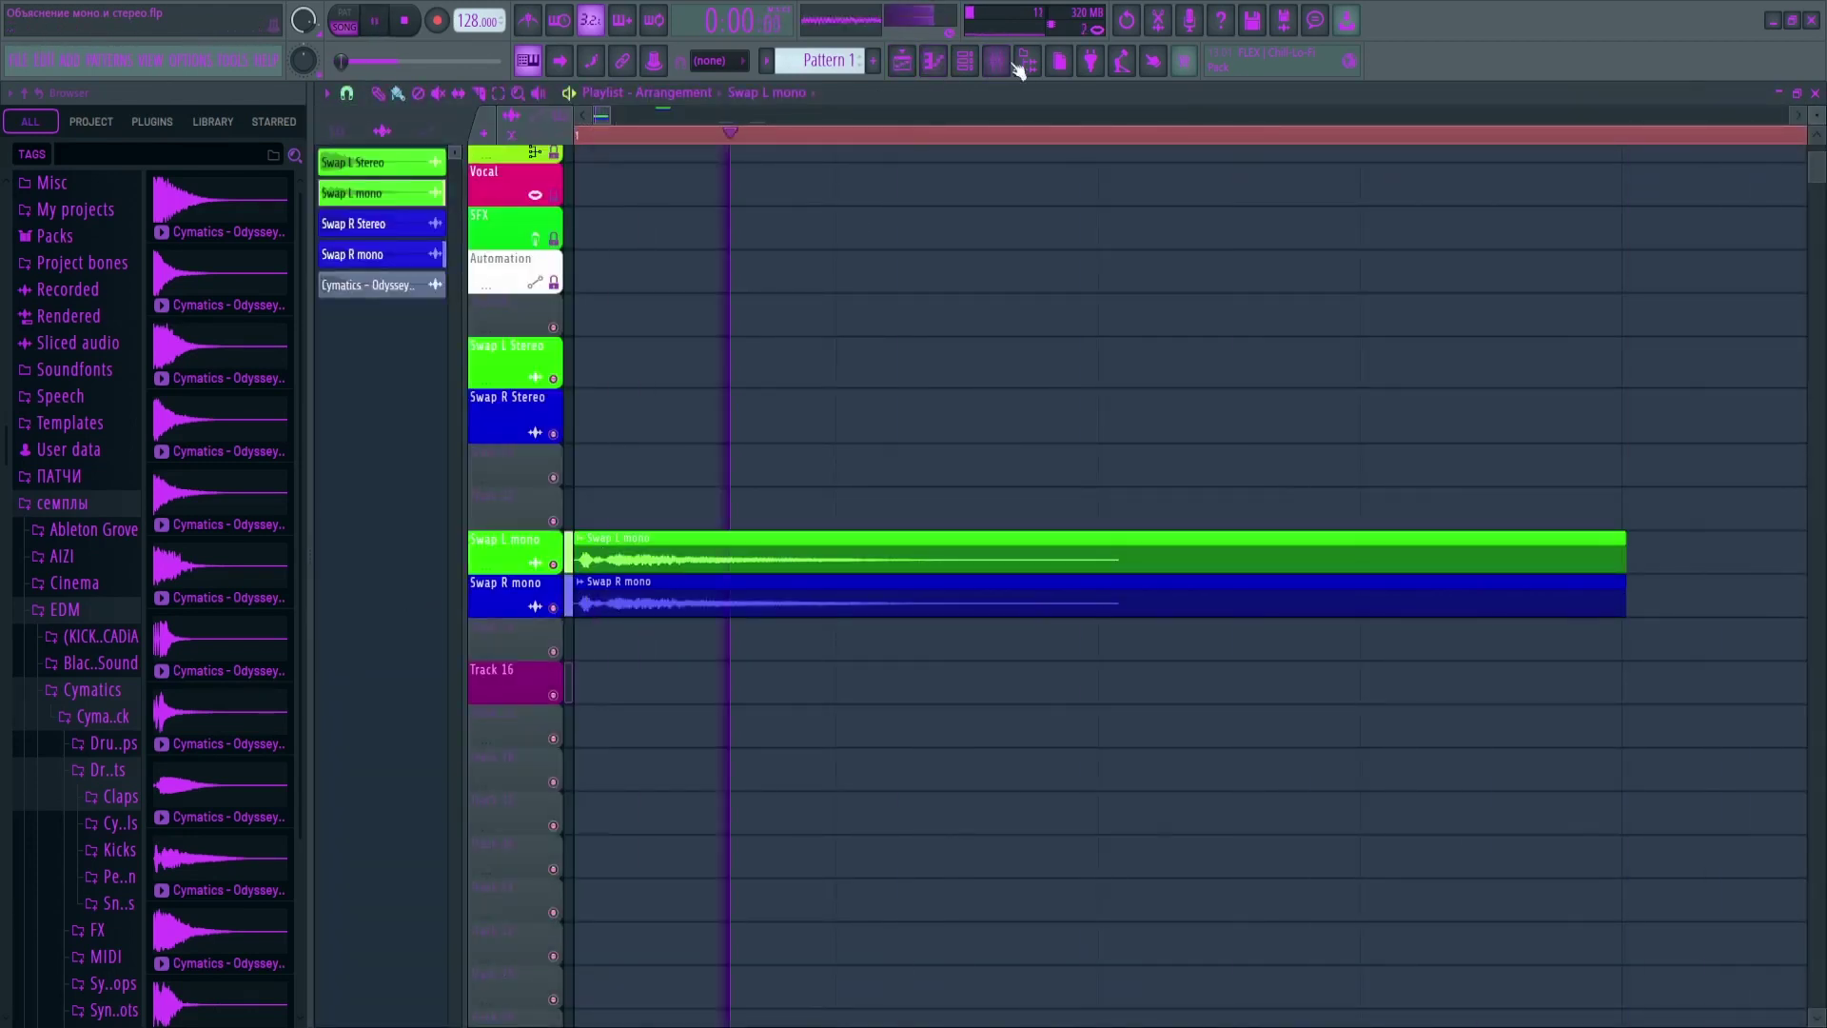
{"action": "key", "text": "F9"}
{"action": "left_click", "coordinate": [396, 234]}
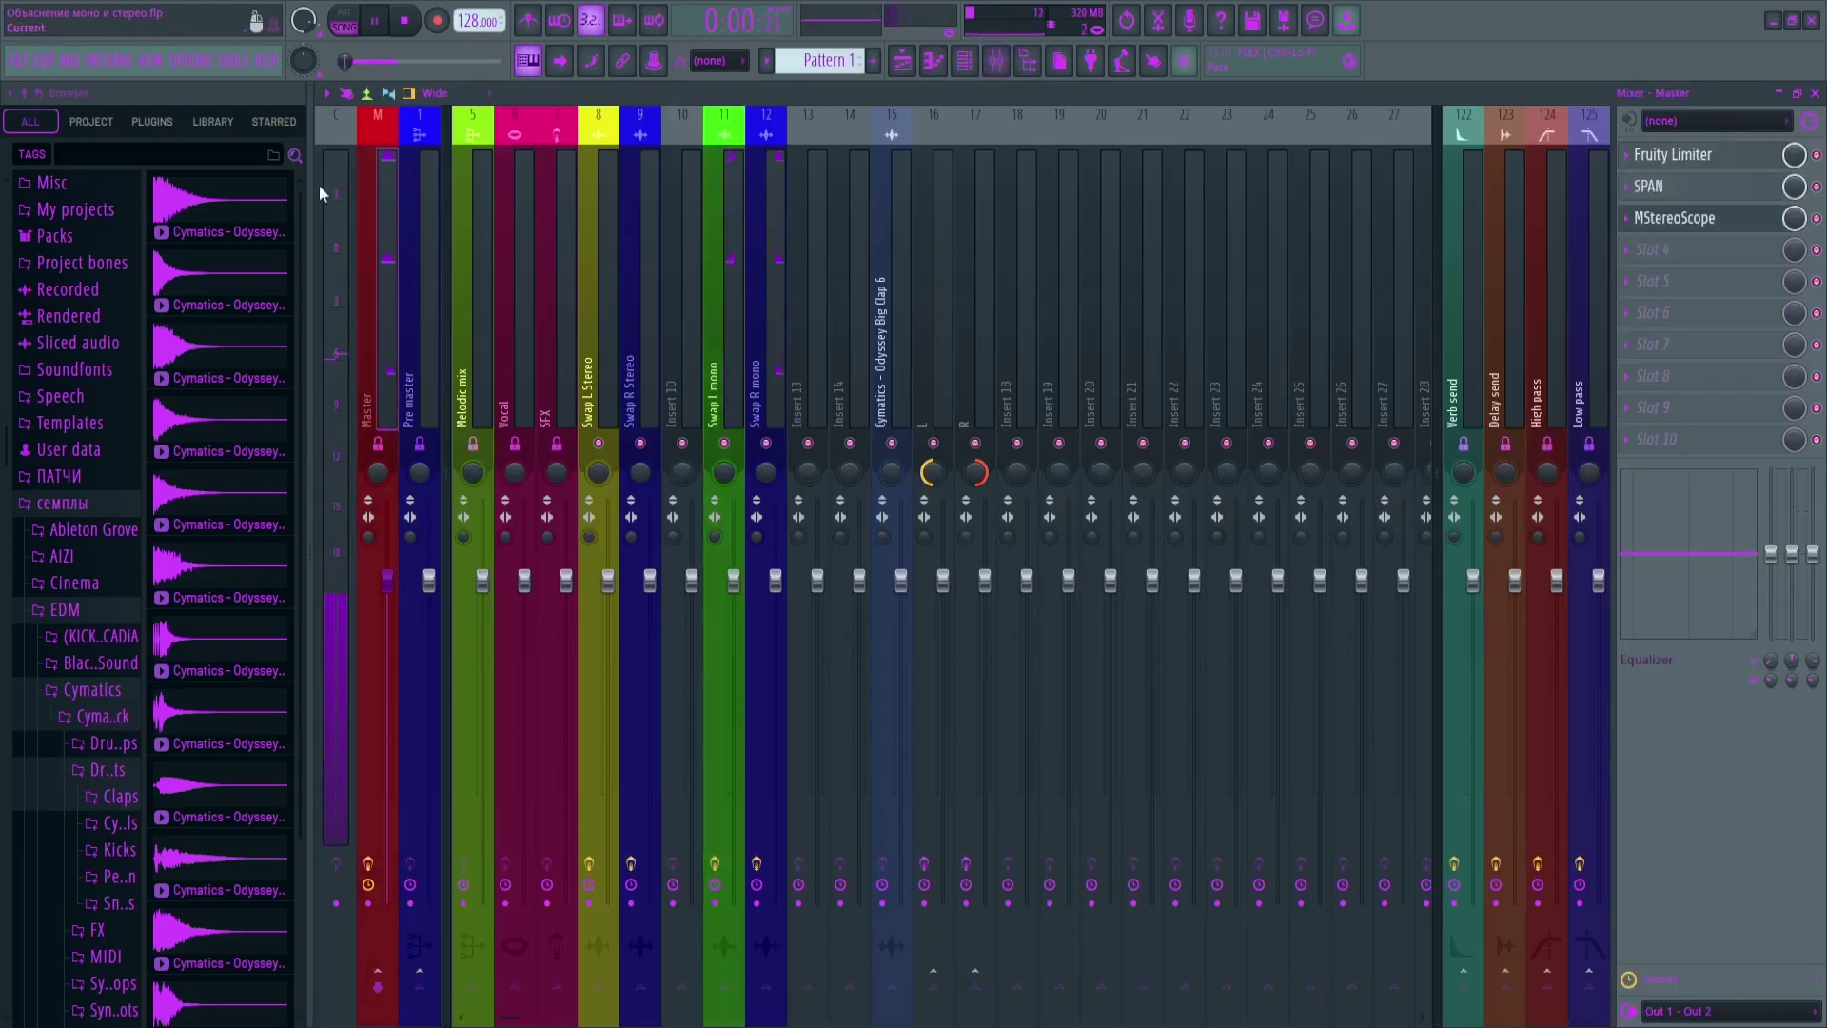
{"action": "left_click", "coordinate": [1665, 223]}
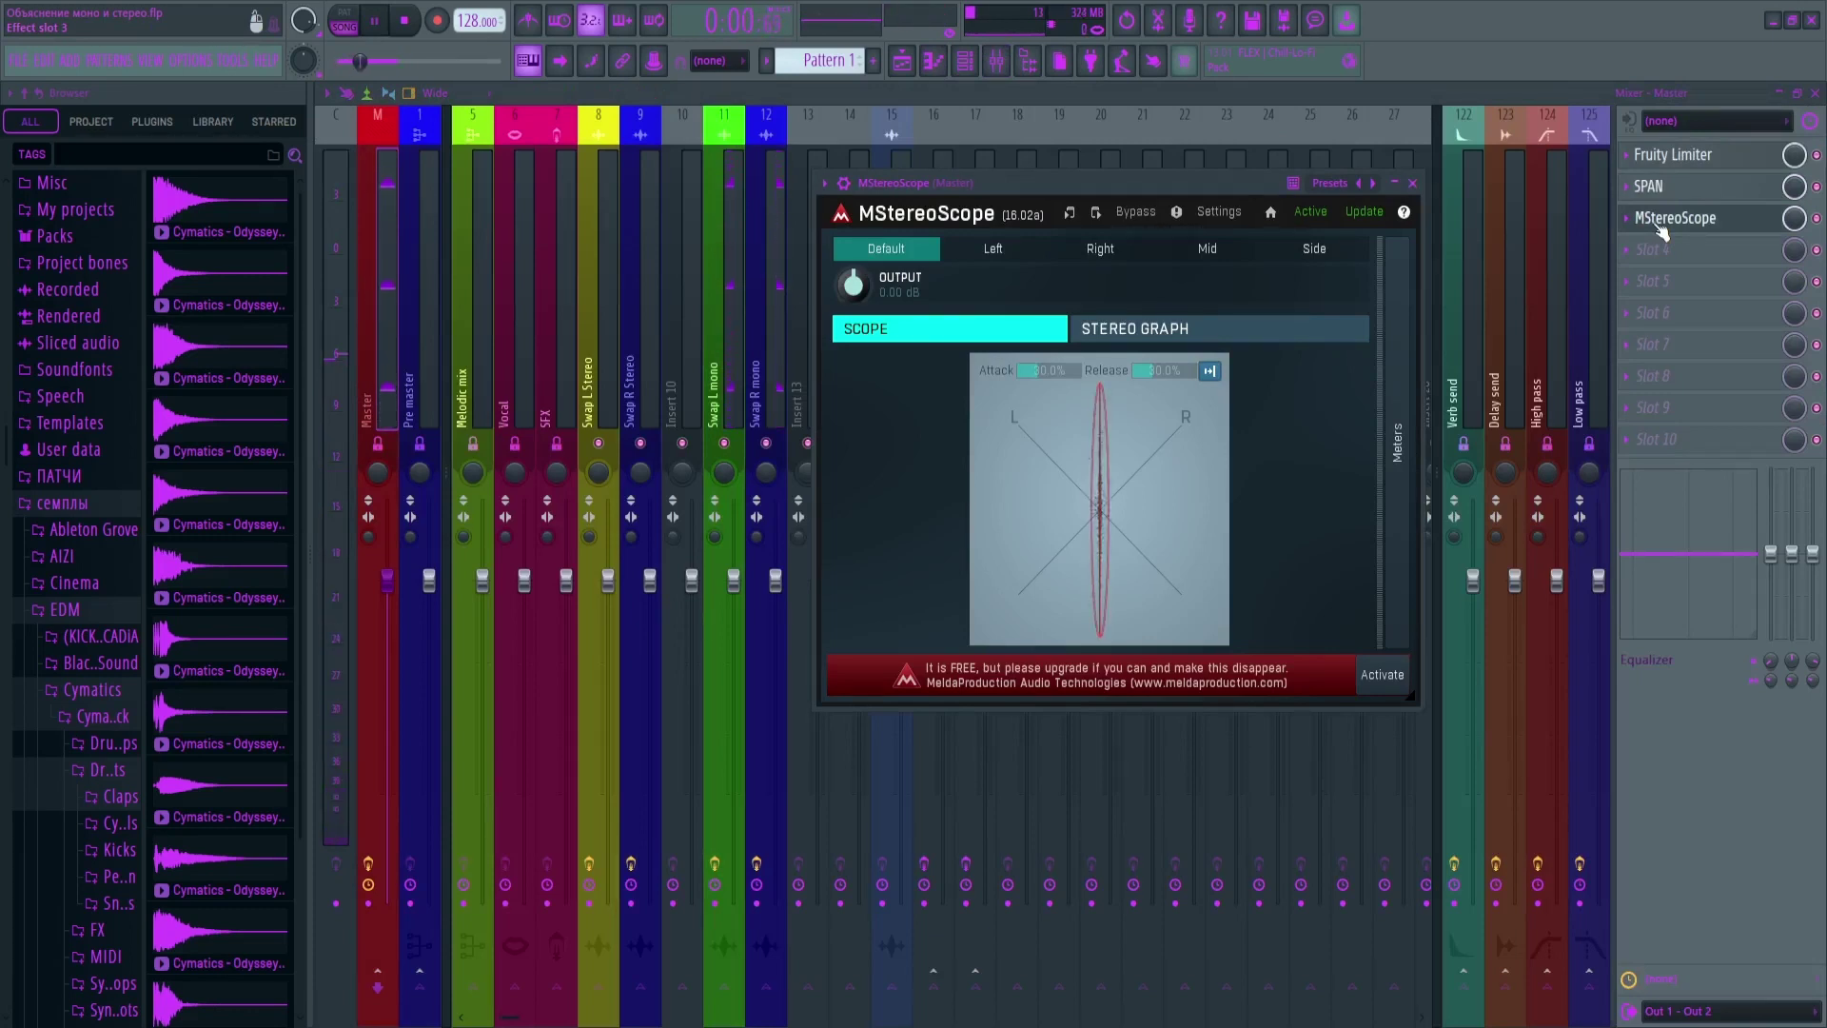
{"action": "key", "text": "space"}
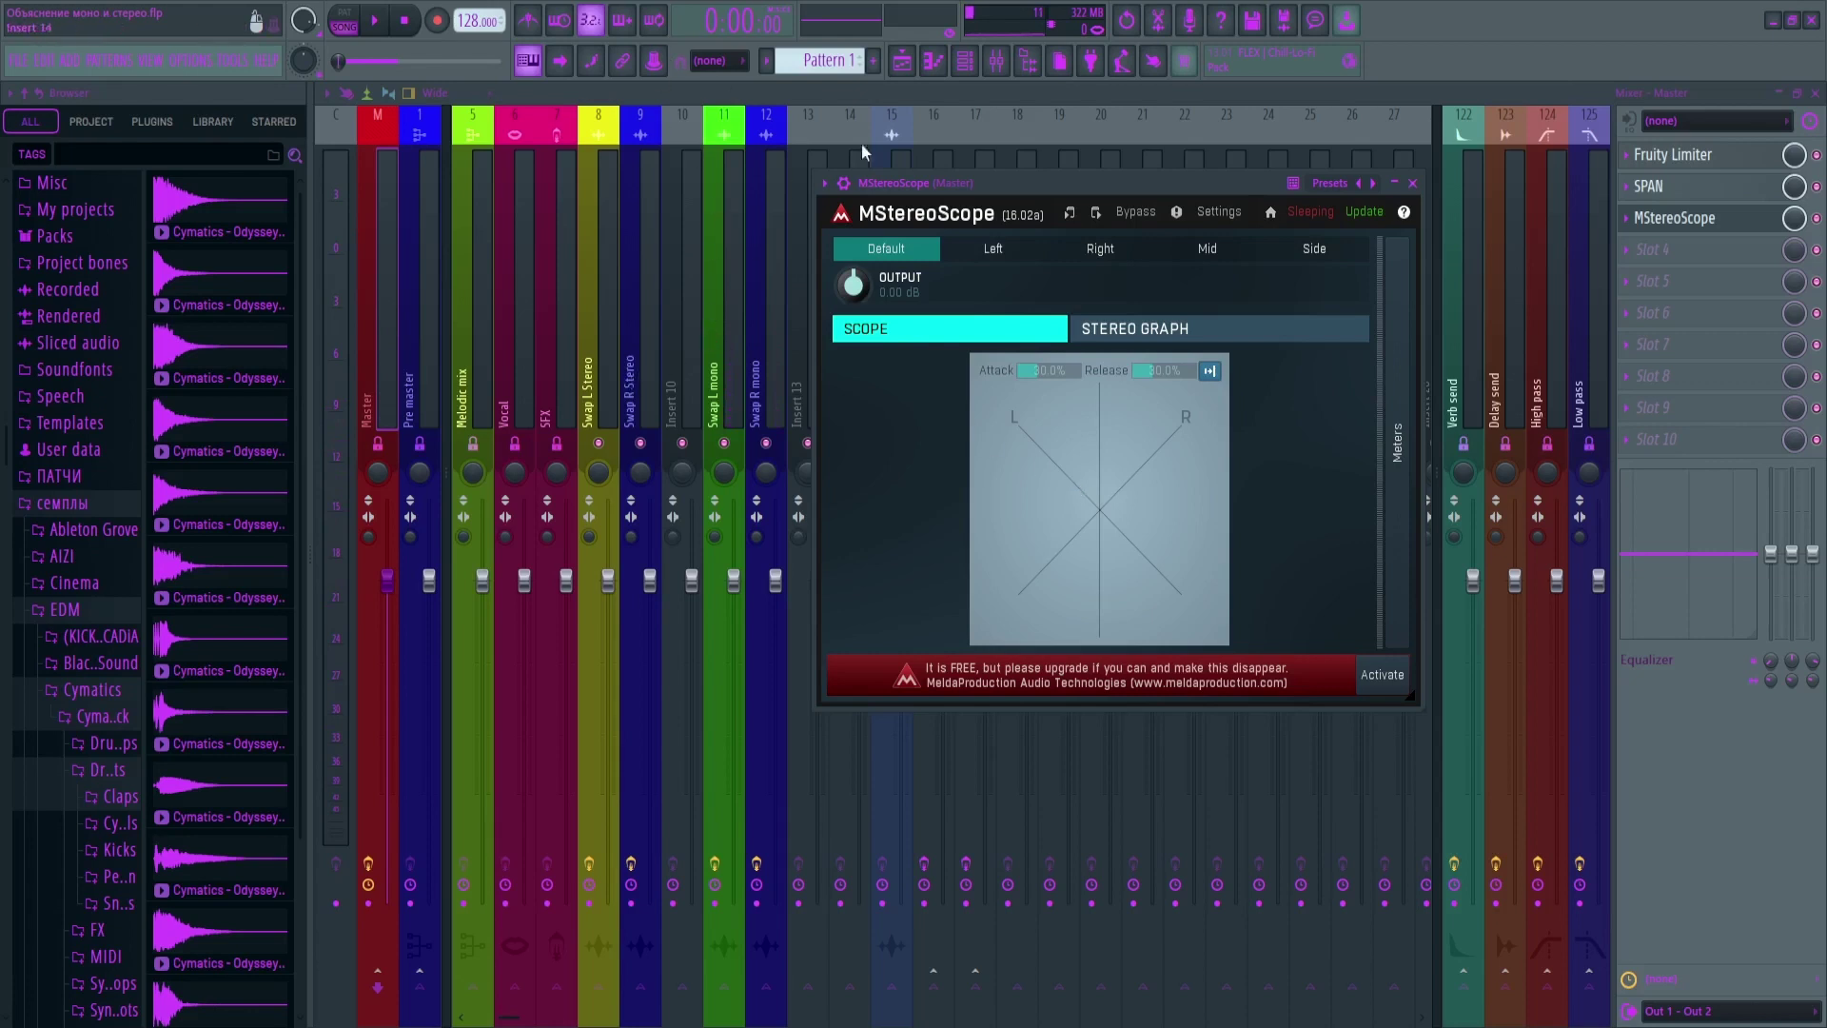
Return to the playlist and move the MStereoScope window clear of the start of the mono clips
{"action": "left_click", "coordinate": [600, 361]}
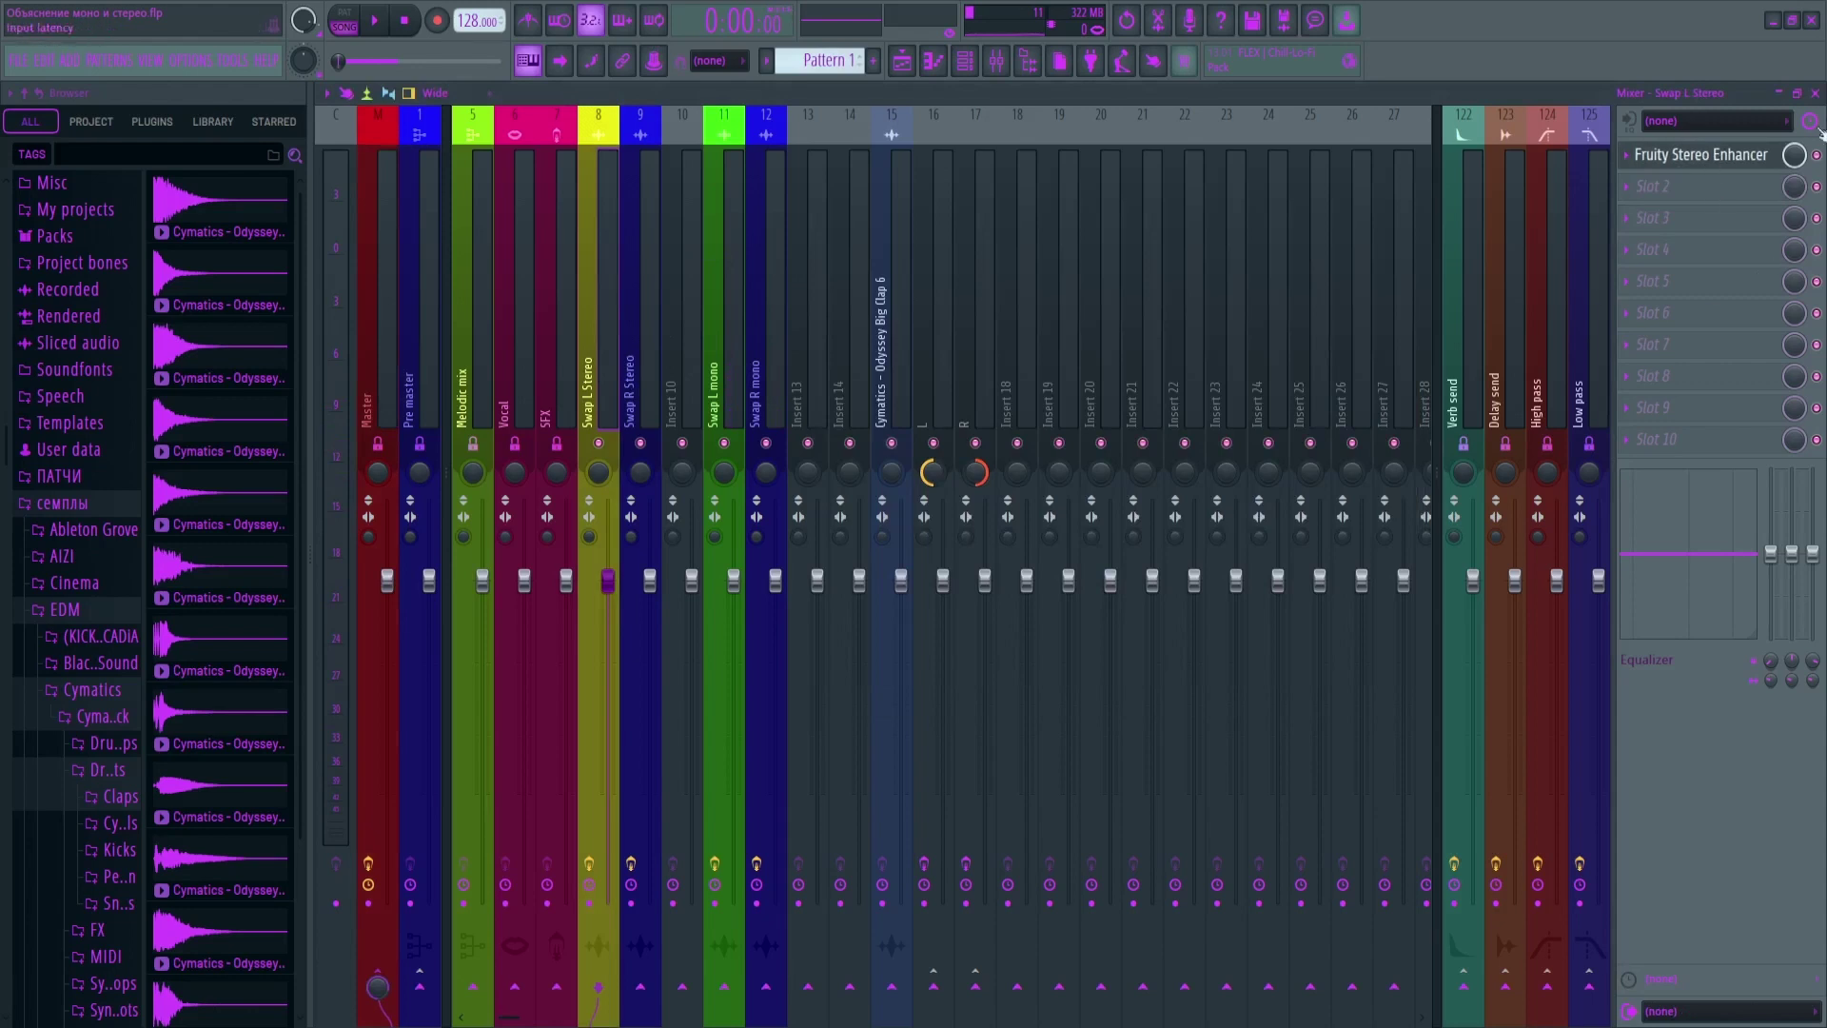
{"action": "left_click", "coordinate": [1816, 94]}
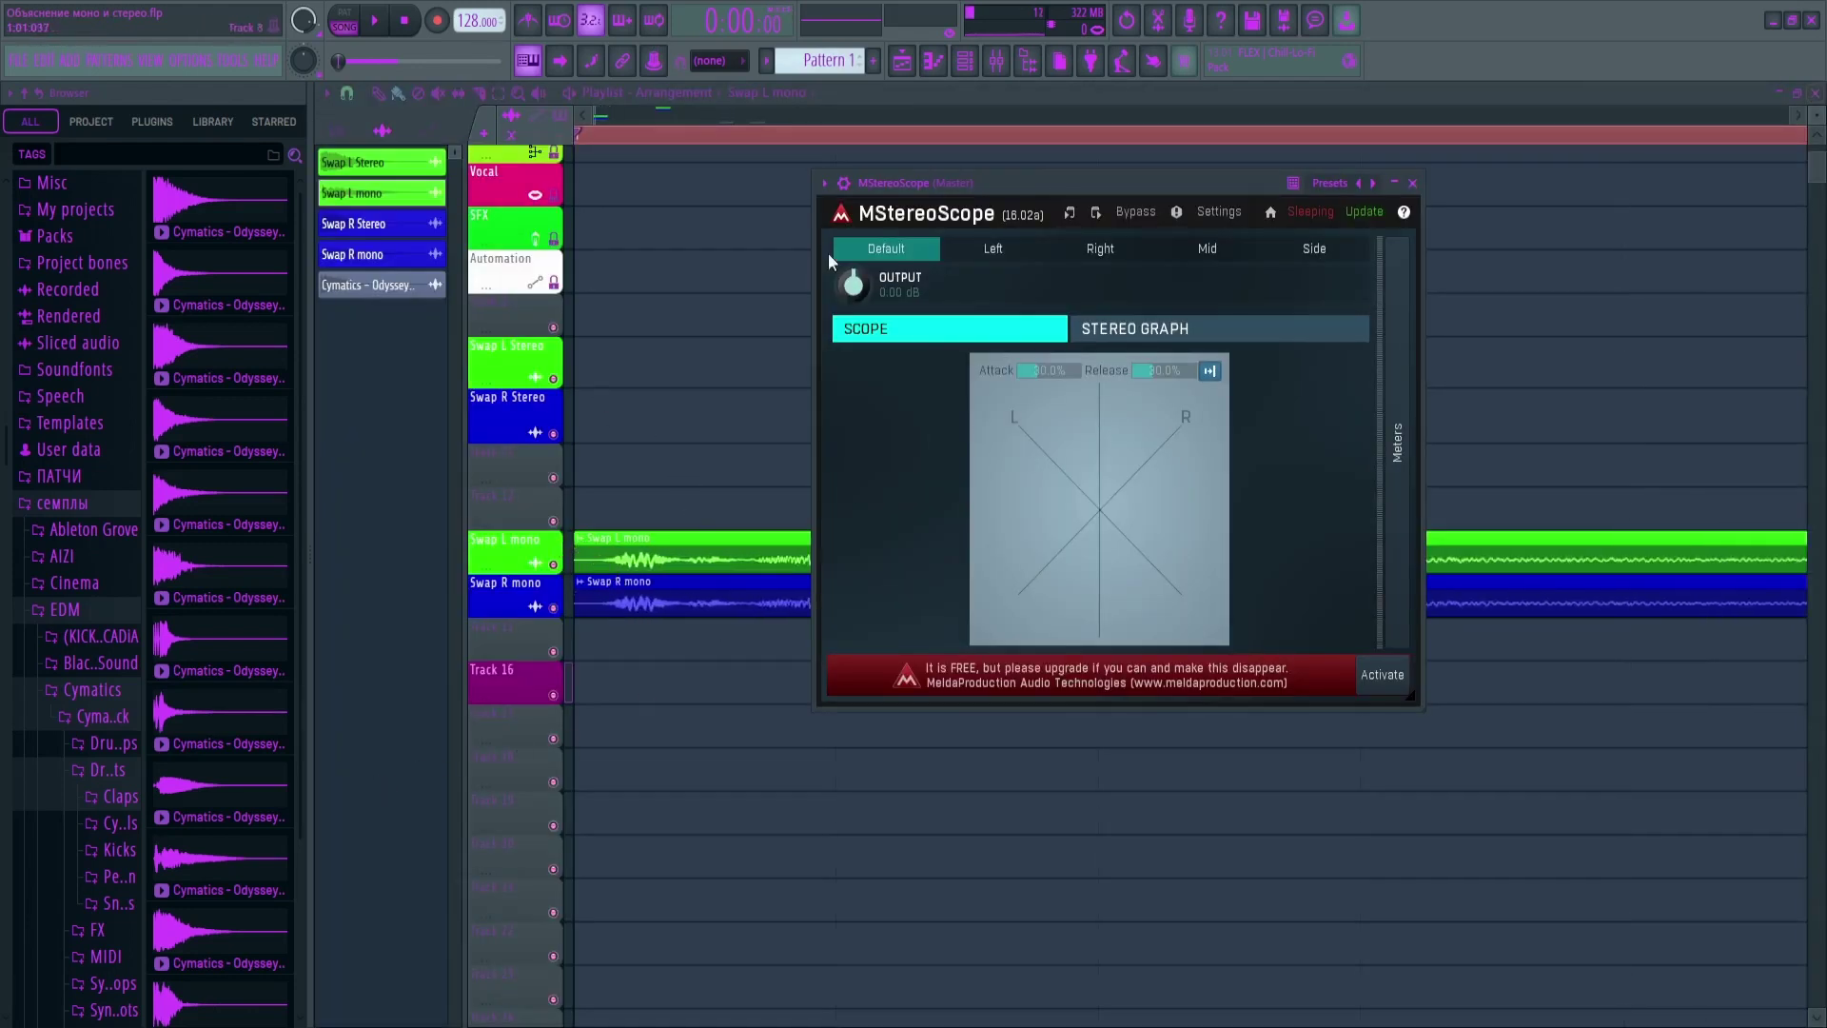
{"action": "left_click_drag", "start_coordinate": [910, 182], "coordinate": [1327, 227]}
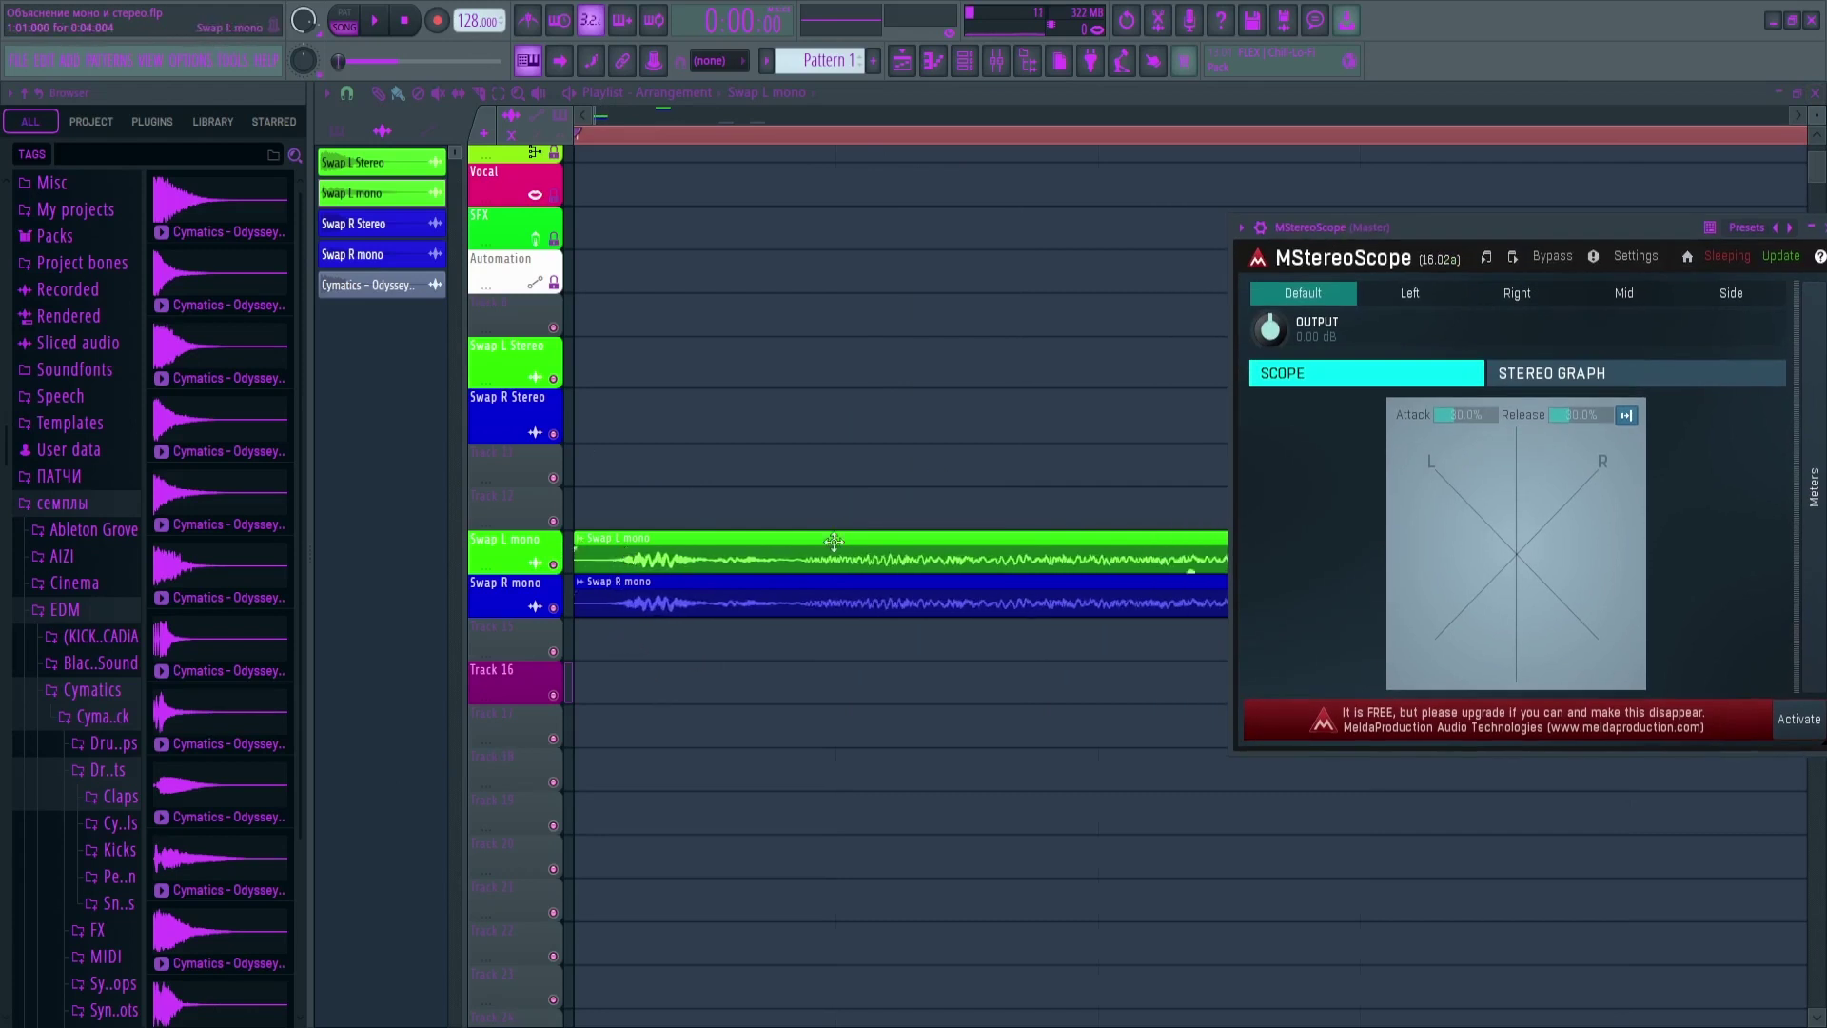
Increase the heights of the Swap L mono and Swap R mono playlist tracks to roughly double
{"action": "left_click_drag", "start_coordinate": [504, 617], "coordinate": [504, 651]}
{"action": "left_click_drag", "start_coordinate": [506, 574], "coordinate": [505, 641]}
{"action": "left_click_drag", "start_coordinate": [503, 727], "coordinate": [501, 735]}
{"action": "left_click_drag", "start_coordinate": [503, 640], "coordinate": [502, 621]}
{"action": "mouse_move", "coordinate": [498, 717]}
{"action": "left_mouse_down"}
{"action": "mouse_move", "coordinate": [498, 668]}
{"action": "mouse_move", "coordinate": [499, 705]}
{"action": "left_mouse_up"}
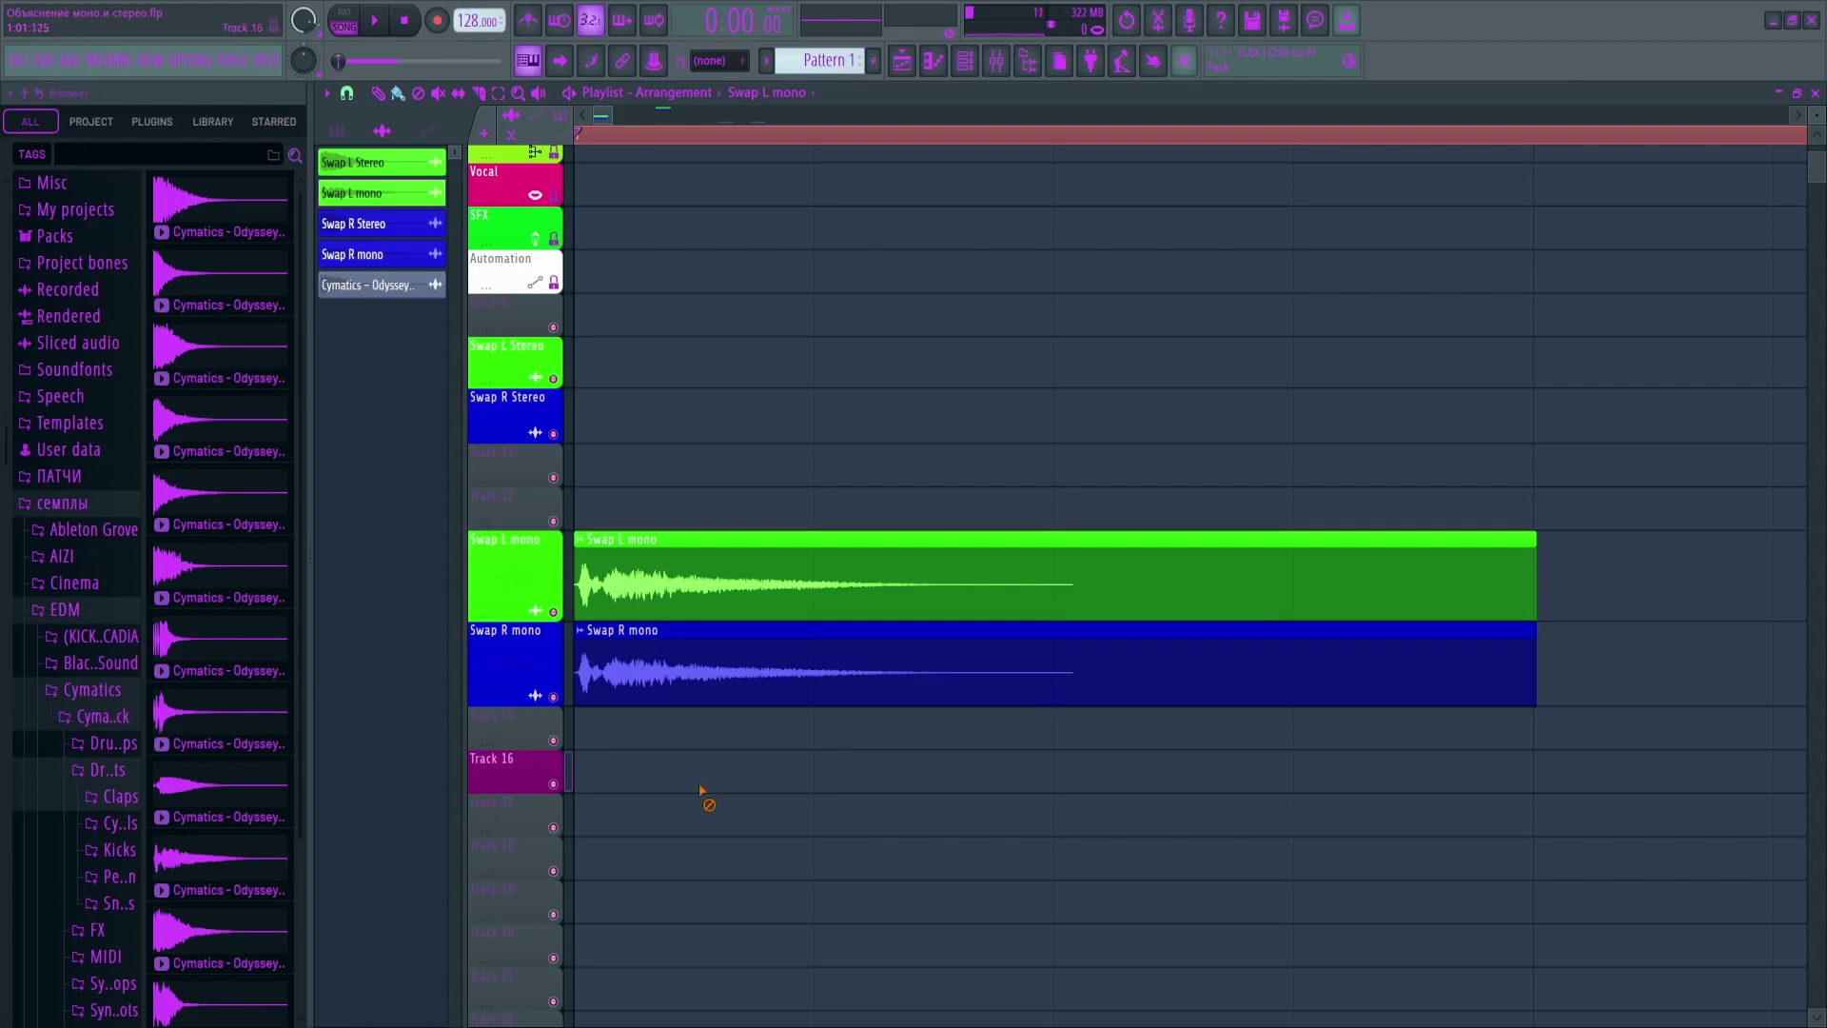
Shift the Swap R mono clip slightly later in the playlist, to start at 1:01:012
{"action": "scroll", "coordinate": [876, 613], "scroll_direction": "down", "scroll_amount": 1}
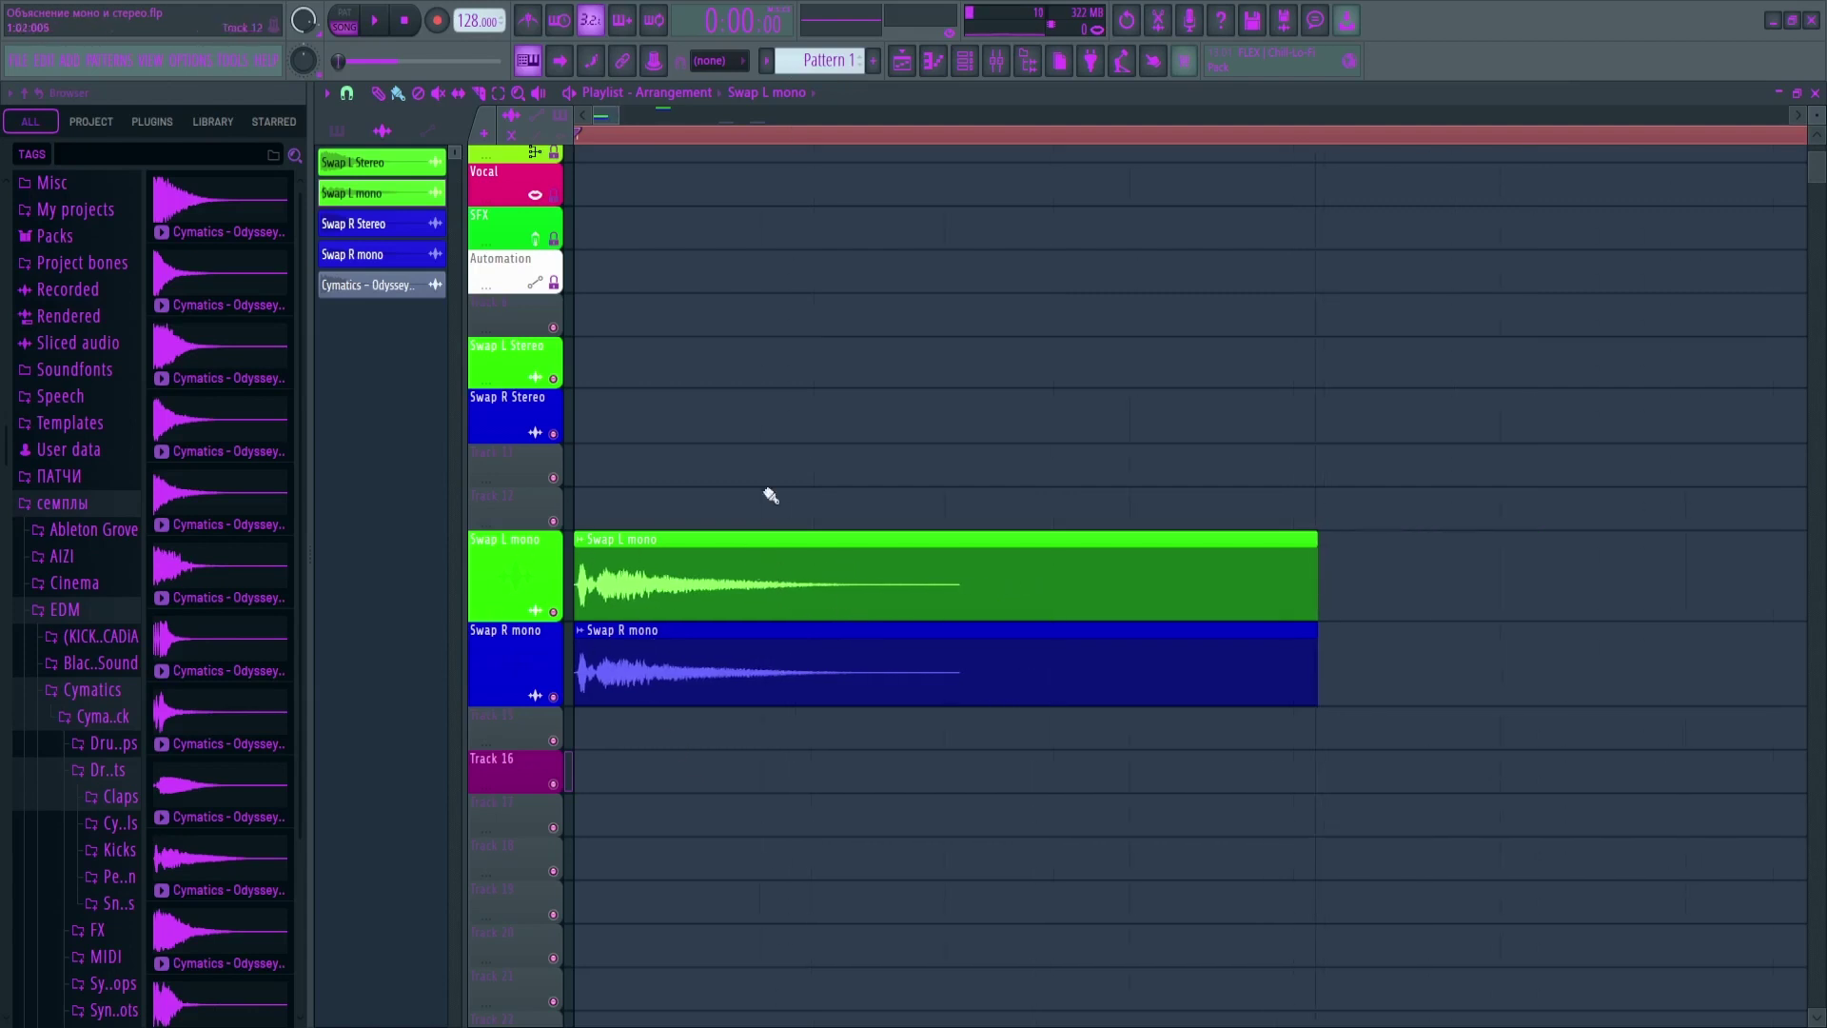
{"action": "scroll", "coordinate": [681, 381], "scroll_direction": "down", "scroll_amount": 3}
{"action": "scroll", "coordinate": [696, 412], "scroll_direction": "up", "scroll_amount": 2}
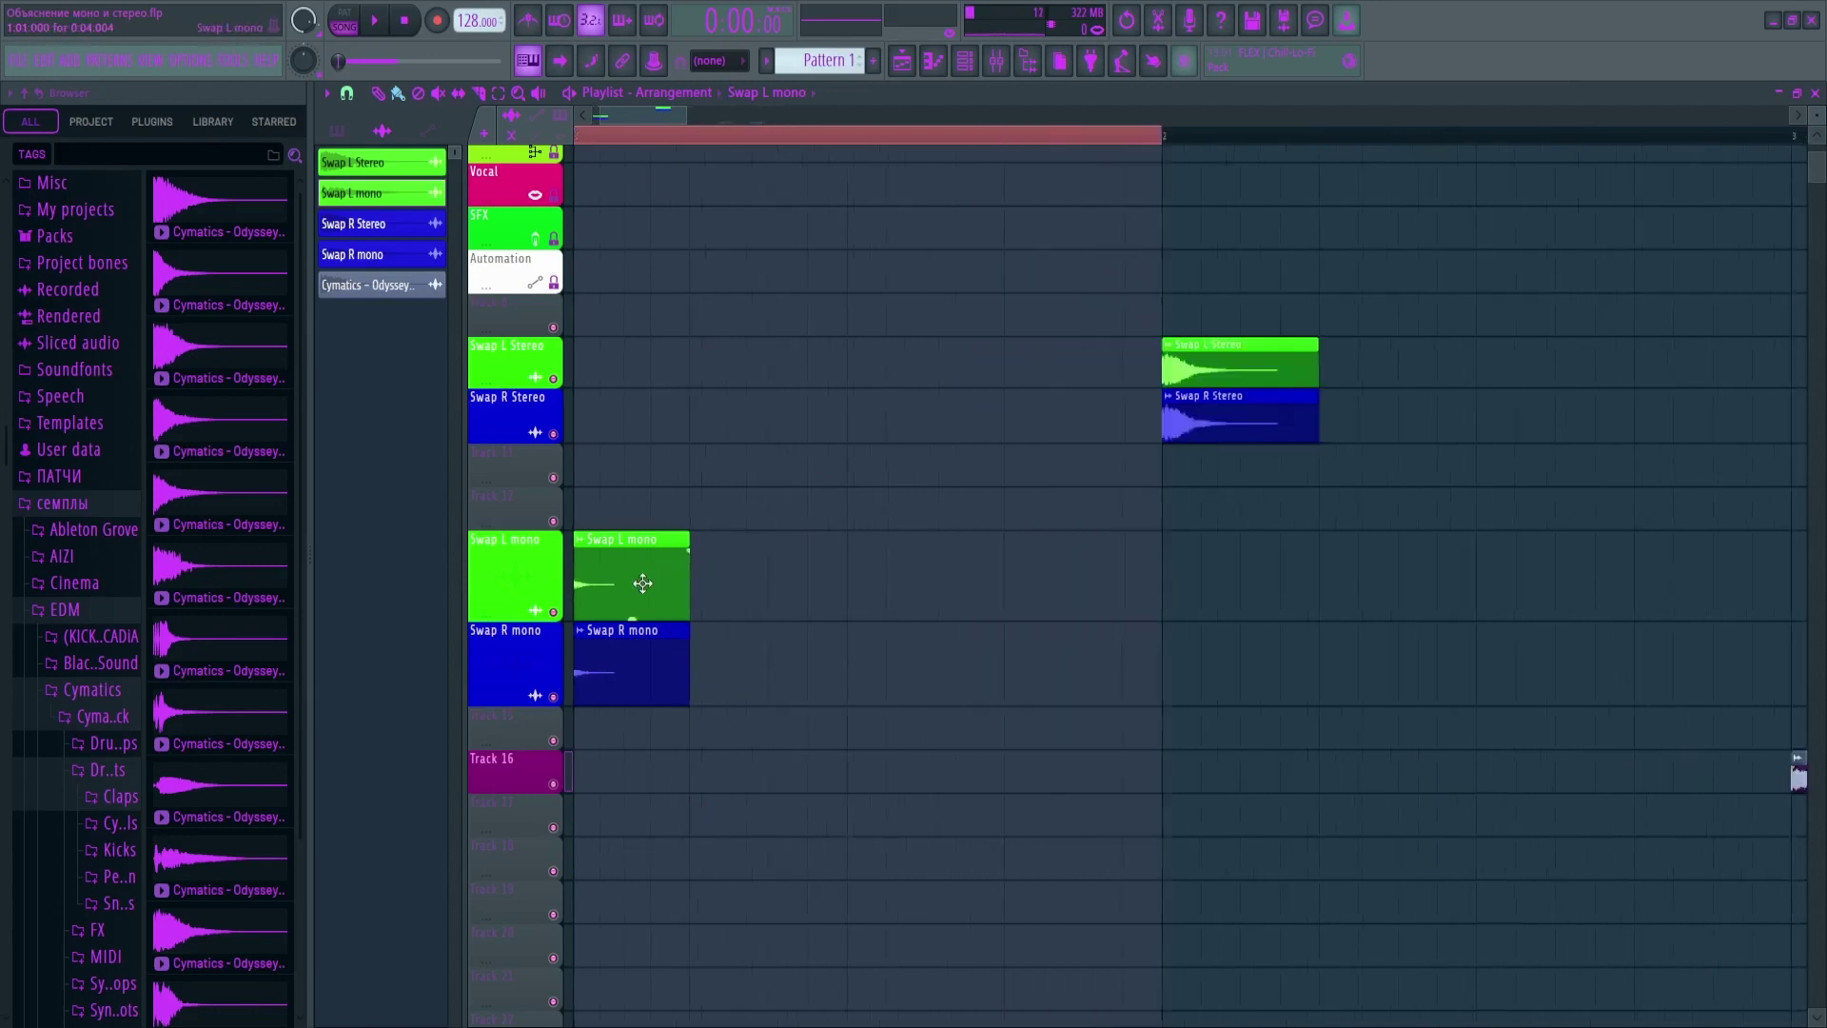
{"action": "left_click_drag", "start_coordinate": [622, 114], "coordinate": [540, 115]}
{"action": "scroll", "coordinate": [694, 959], "scroll_direction": "up", "scroll_amount": 3}
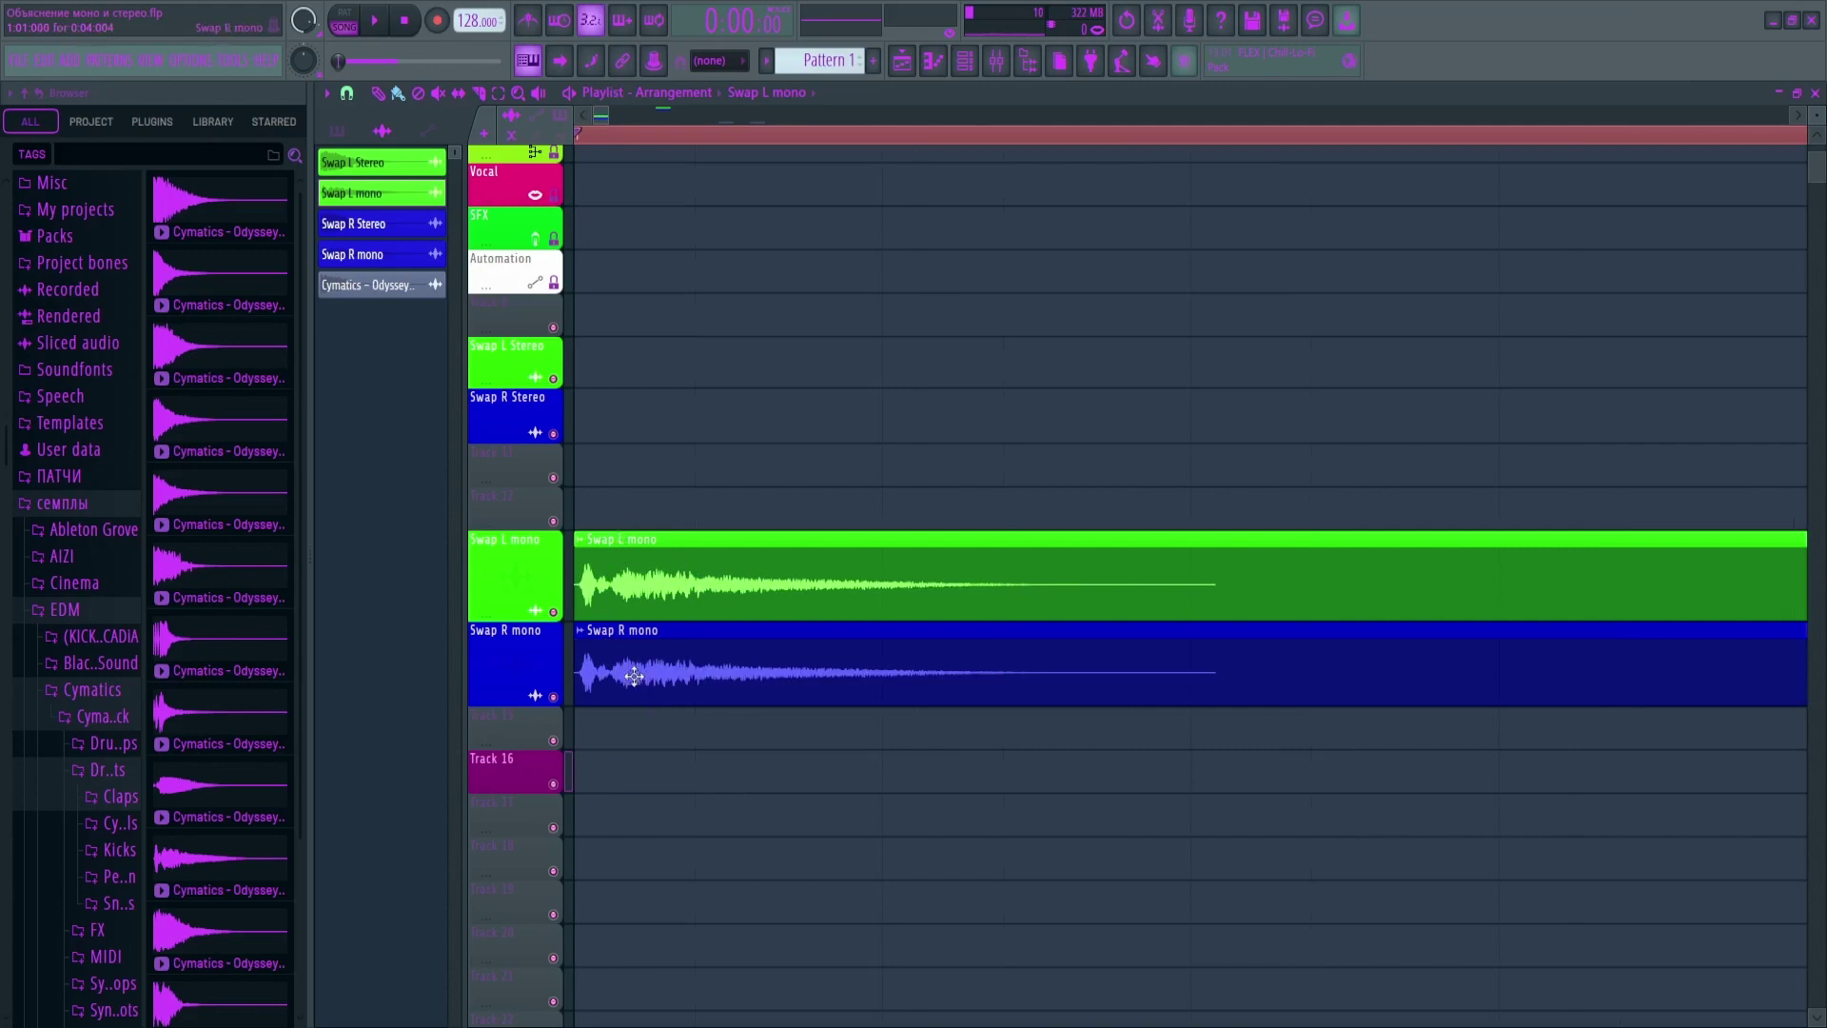
{"action": "left_click_drag", "start_coordinate": [623, 675], "coordinate": [639, 675]}
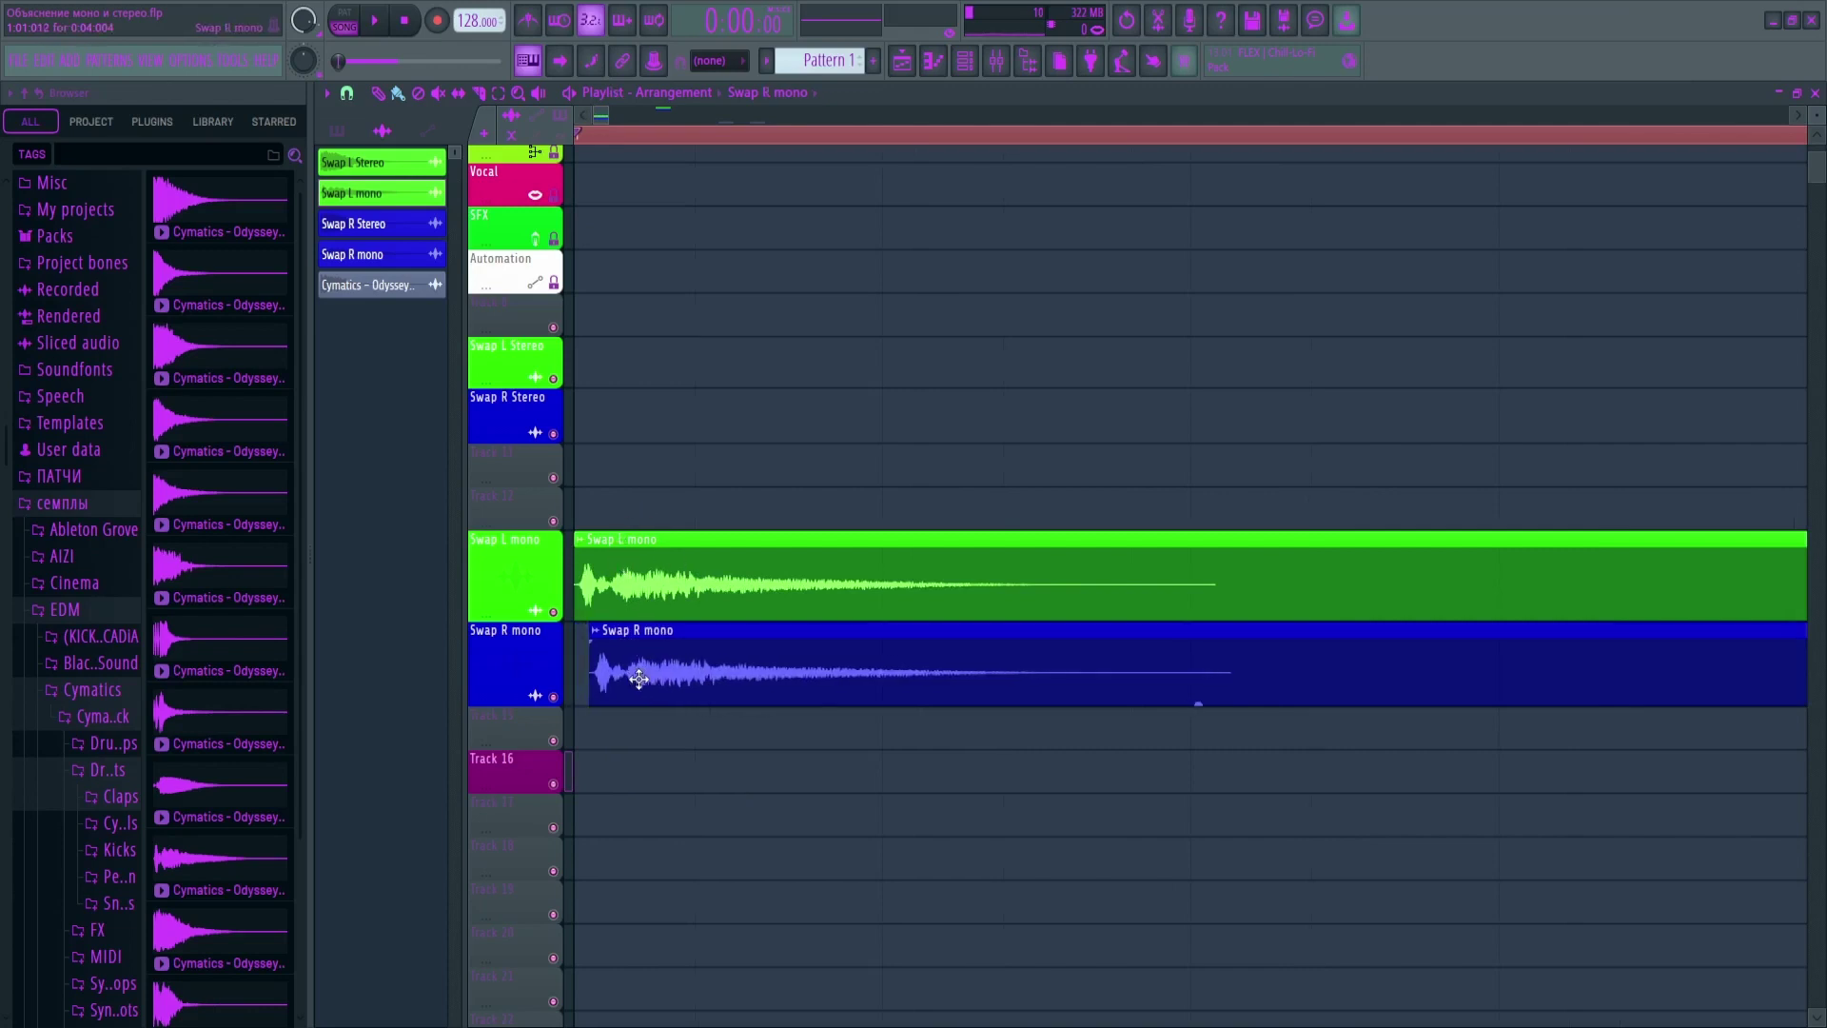
Play the mono clips with the right channel offset and watch the Master track's MStereoScope
{"action": "left_click", "coordinate": [997, 62]}
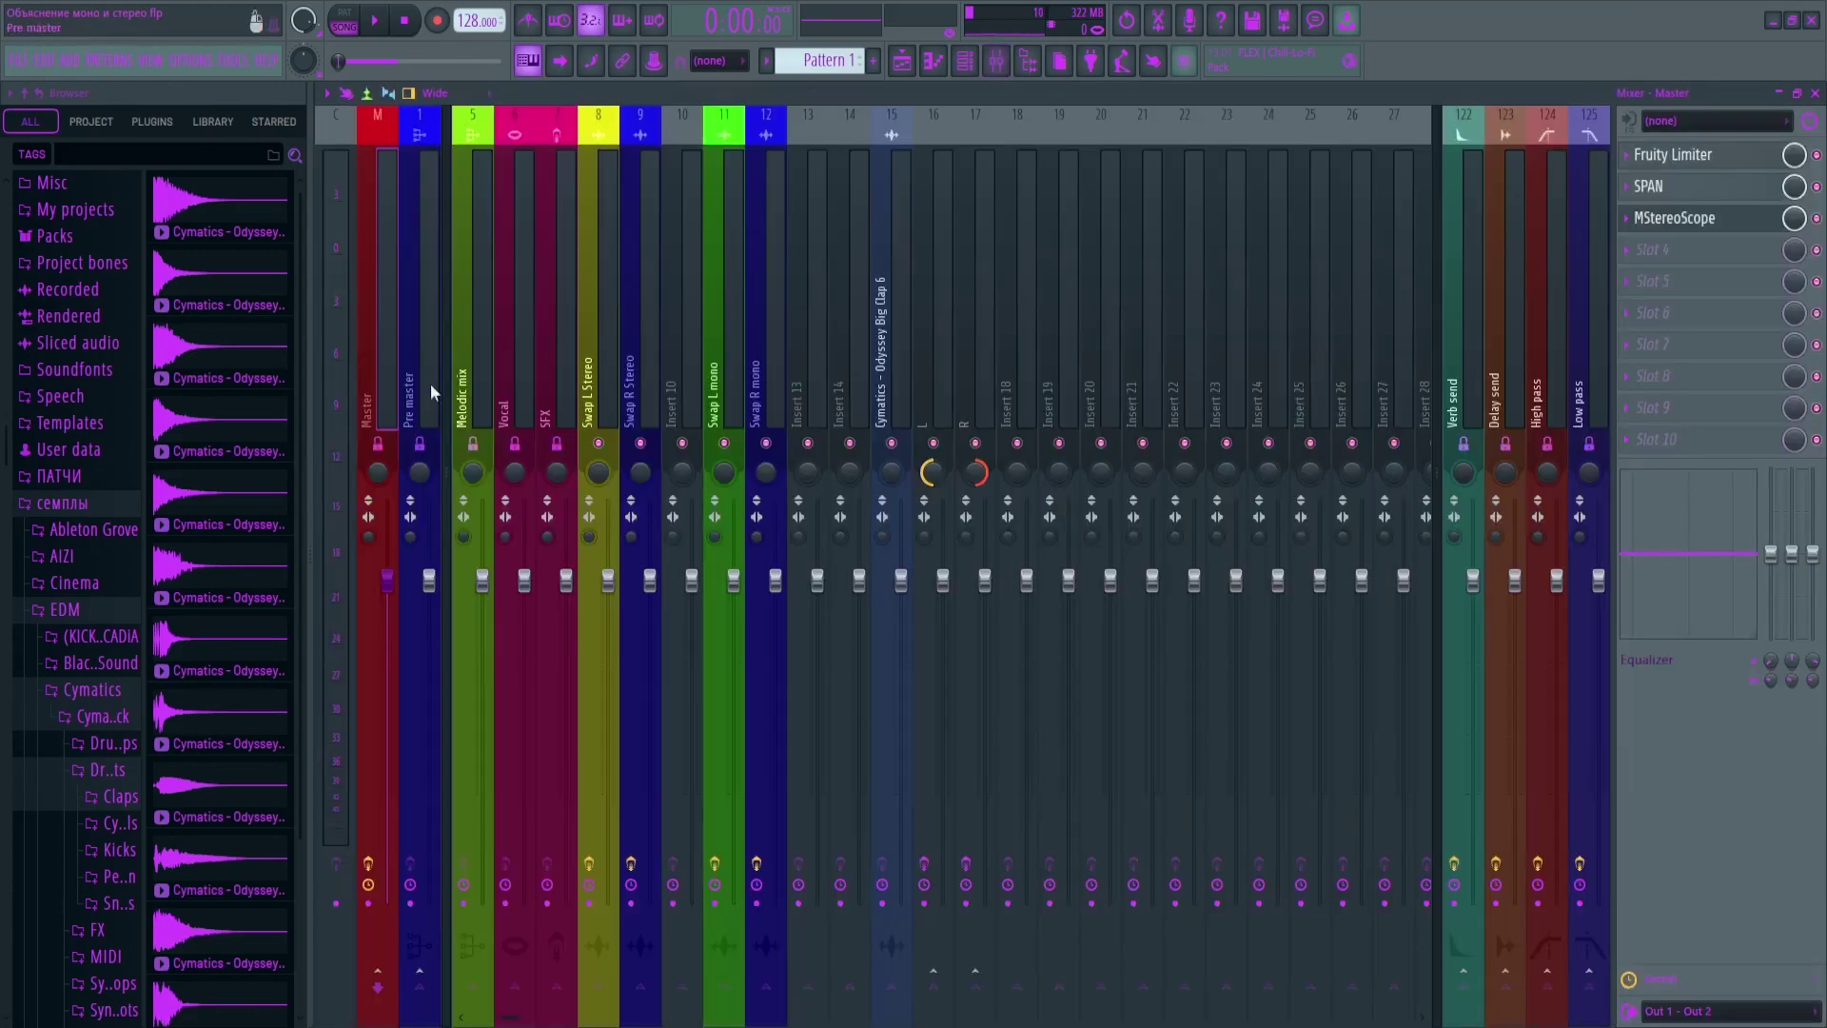
{"action": "left_click", "coordinate": [1673, 218]}
{"action": "key", "text": "space"}
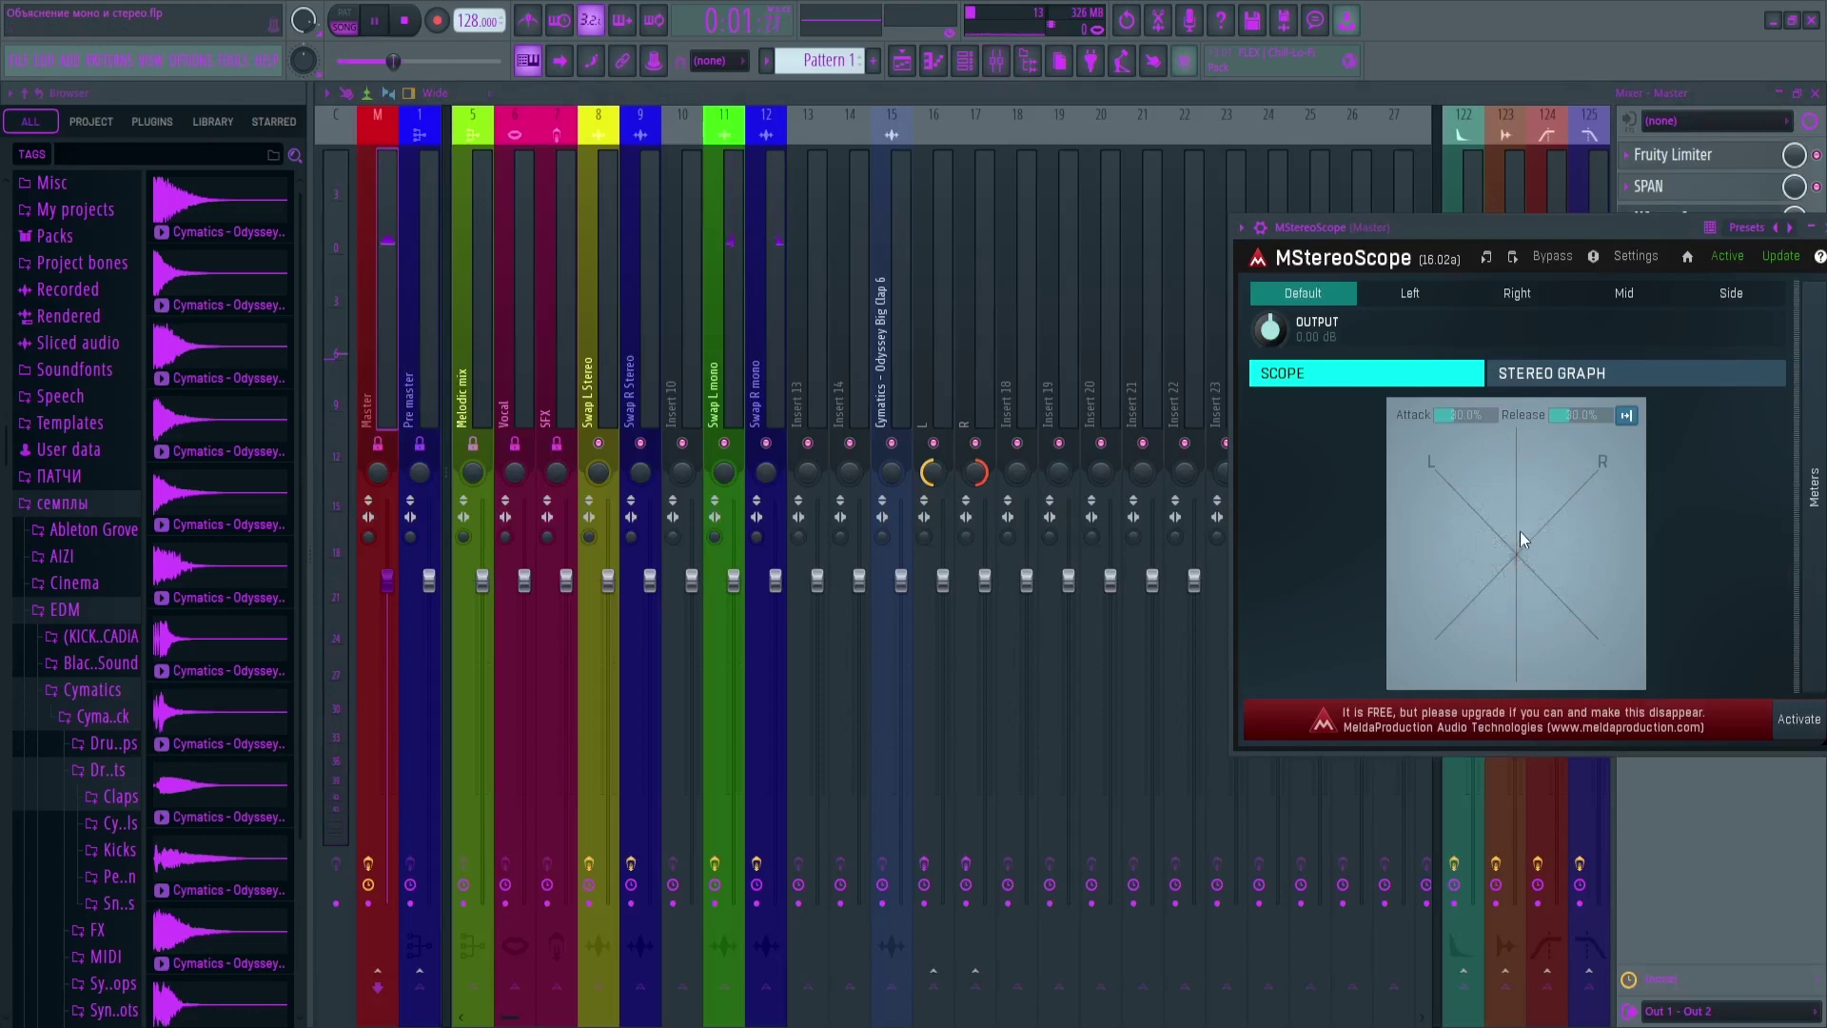
{"action": "key", "text": "space"}
Replay the mono clips, check the stereo image again in MStereoScope, and close its window
{"action": "left_click", "coordinate": [901, 61]}
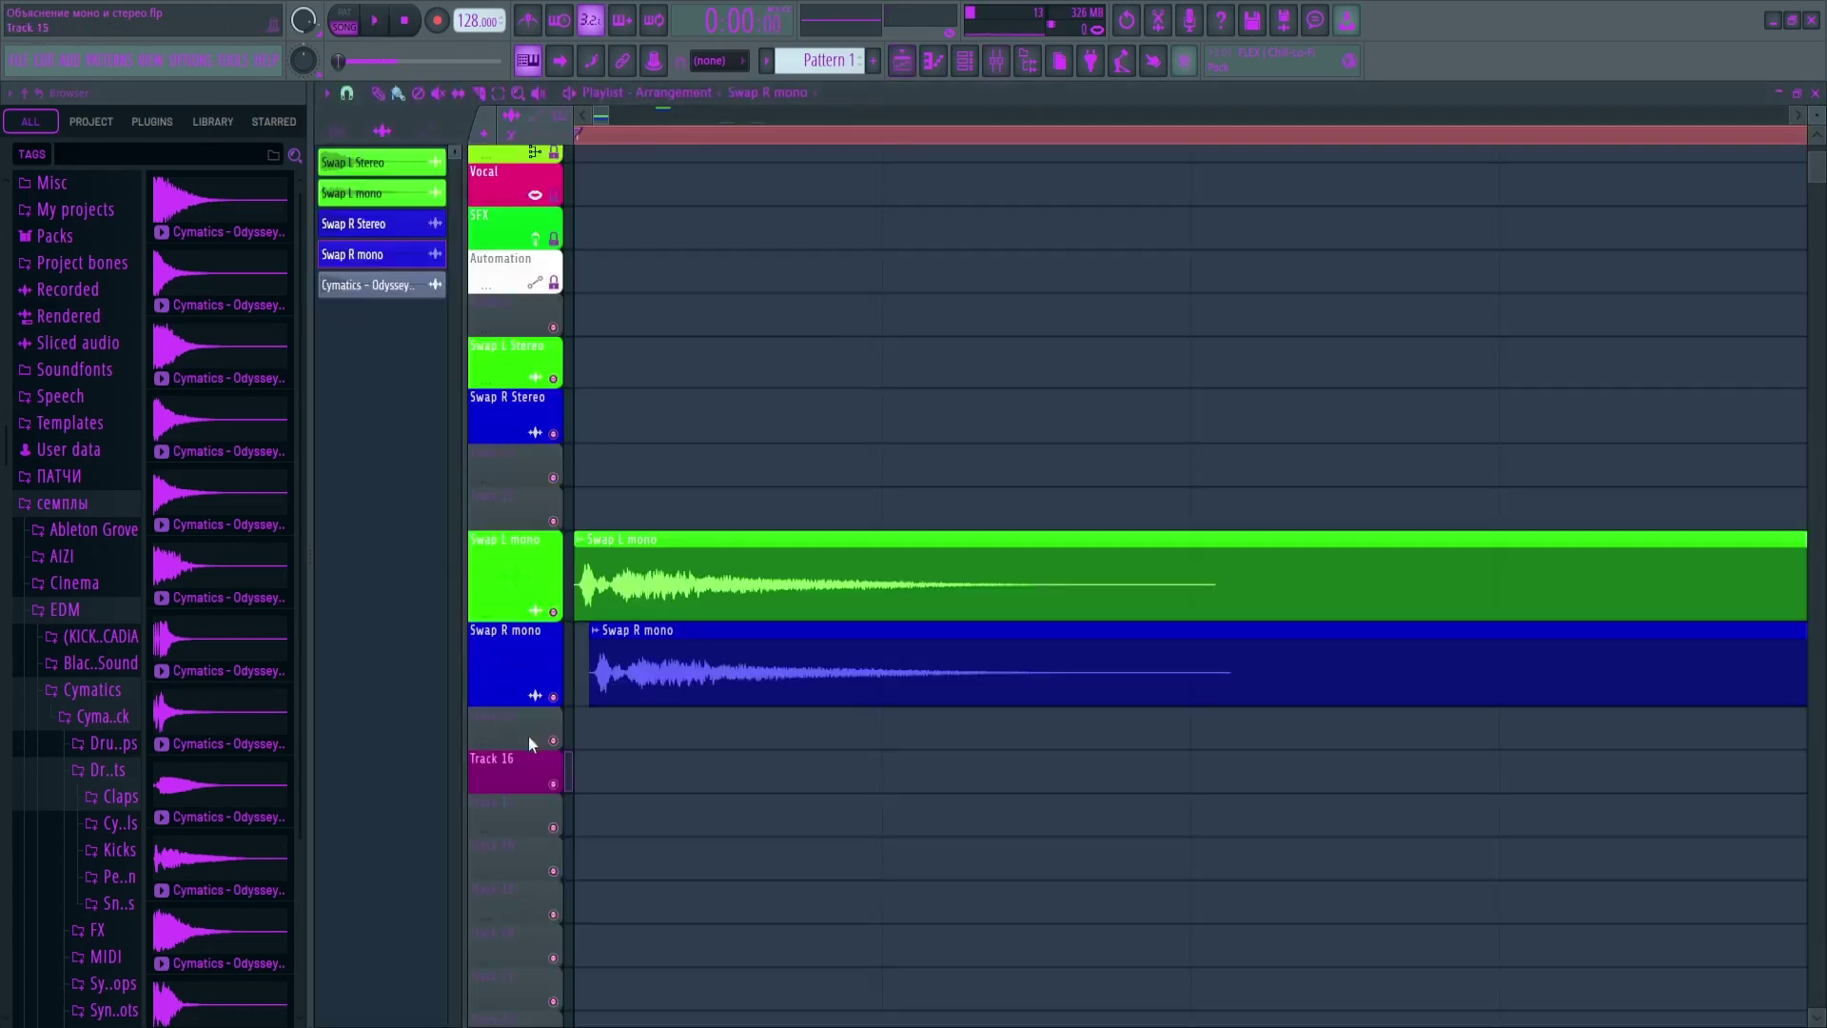
{"action": "key", "text": "space"}
{"action": "left_click", "coordinate": [996, 61]}
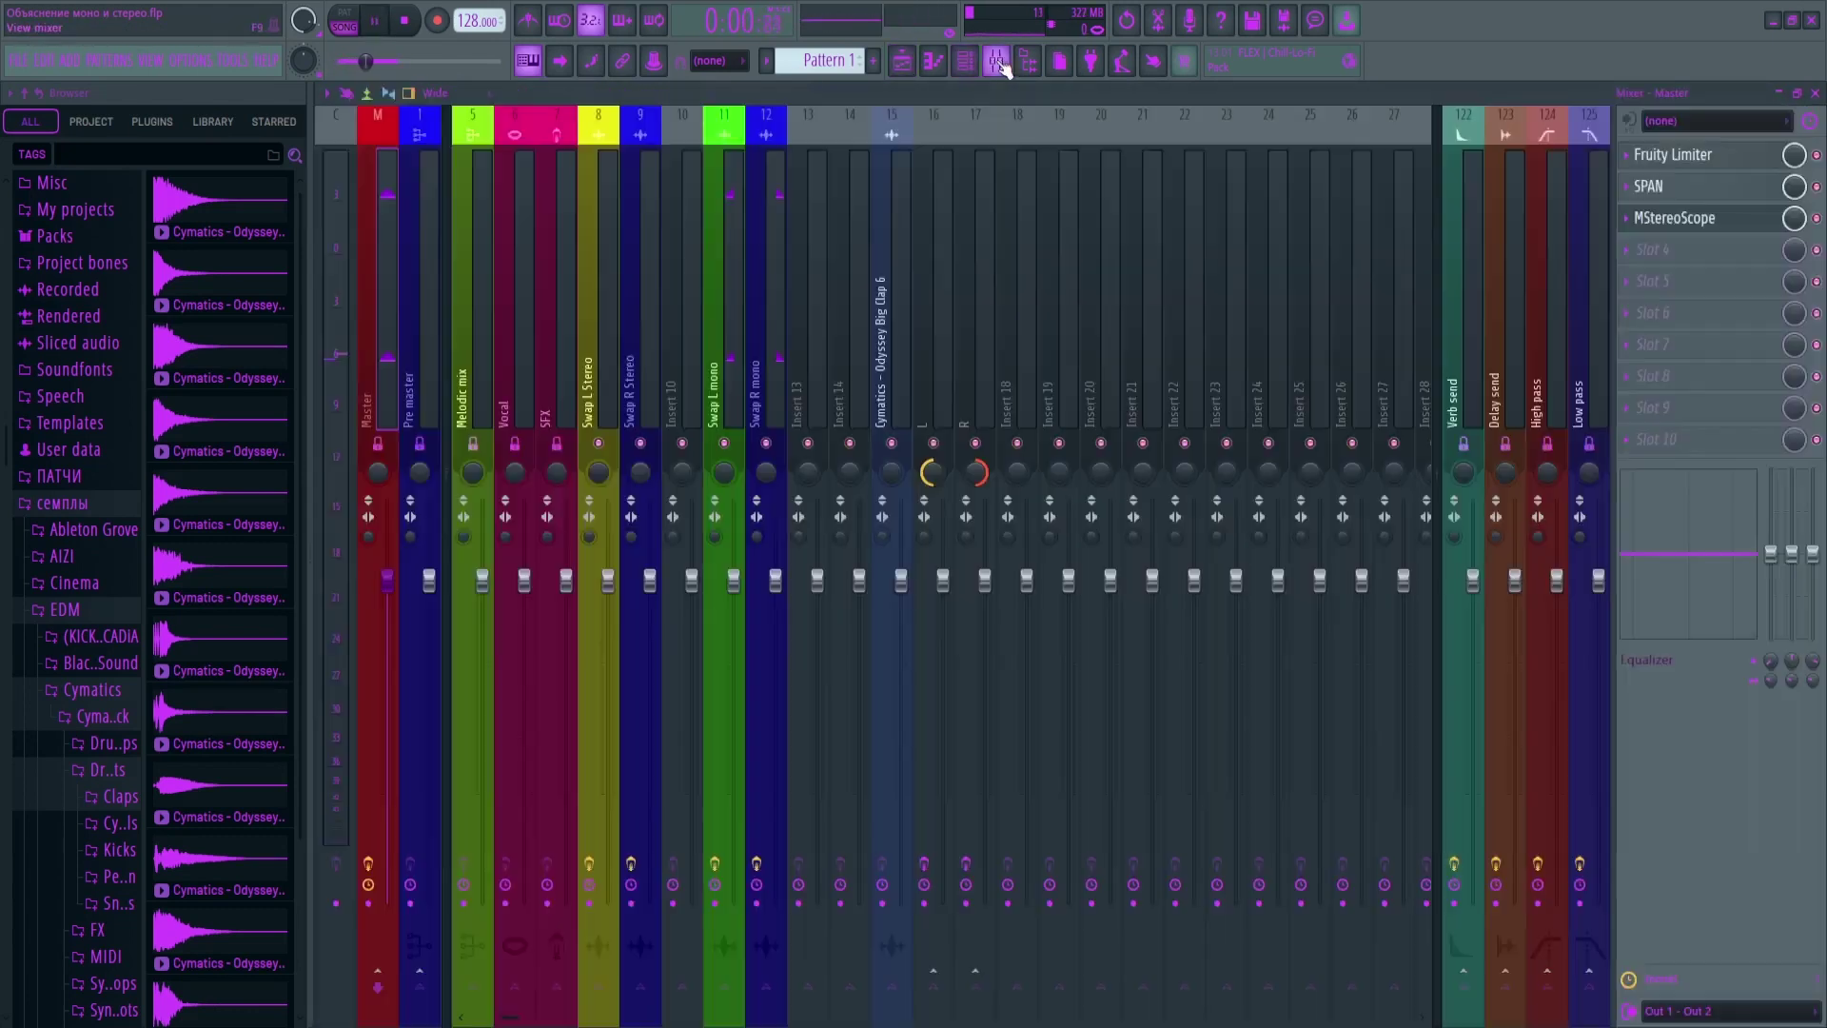
{"action": "left_click", "coordinate": [1681, 221]}
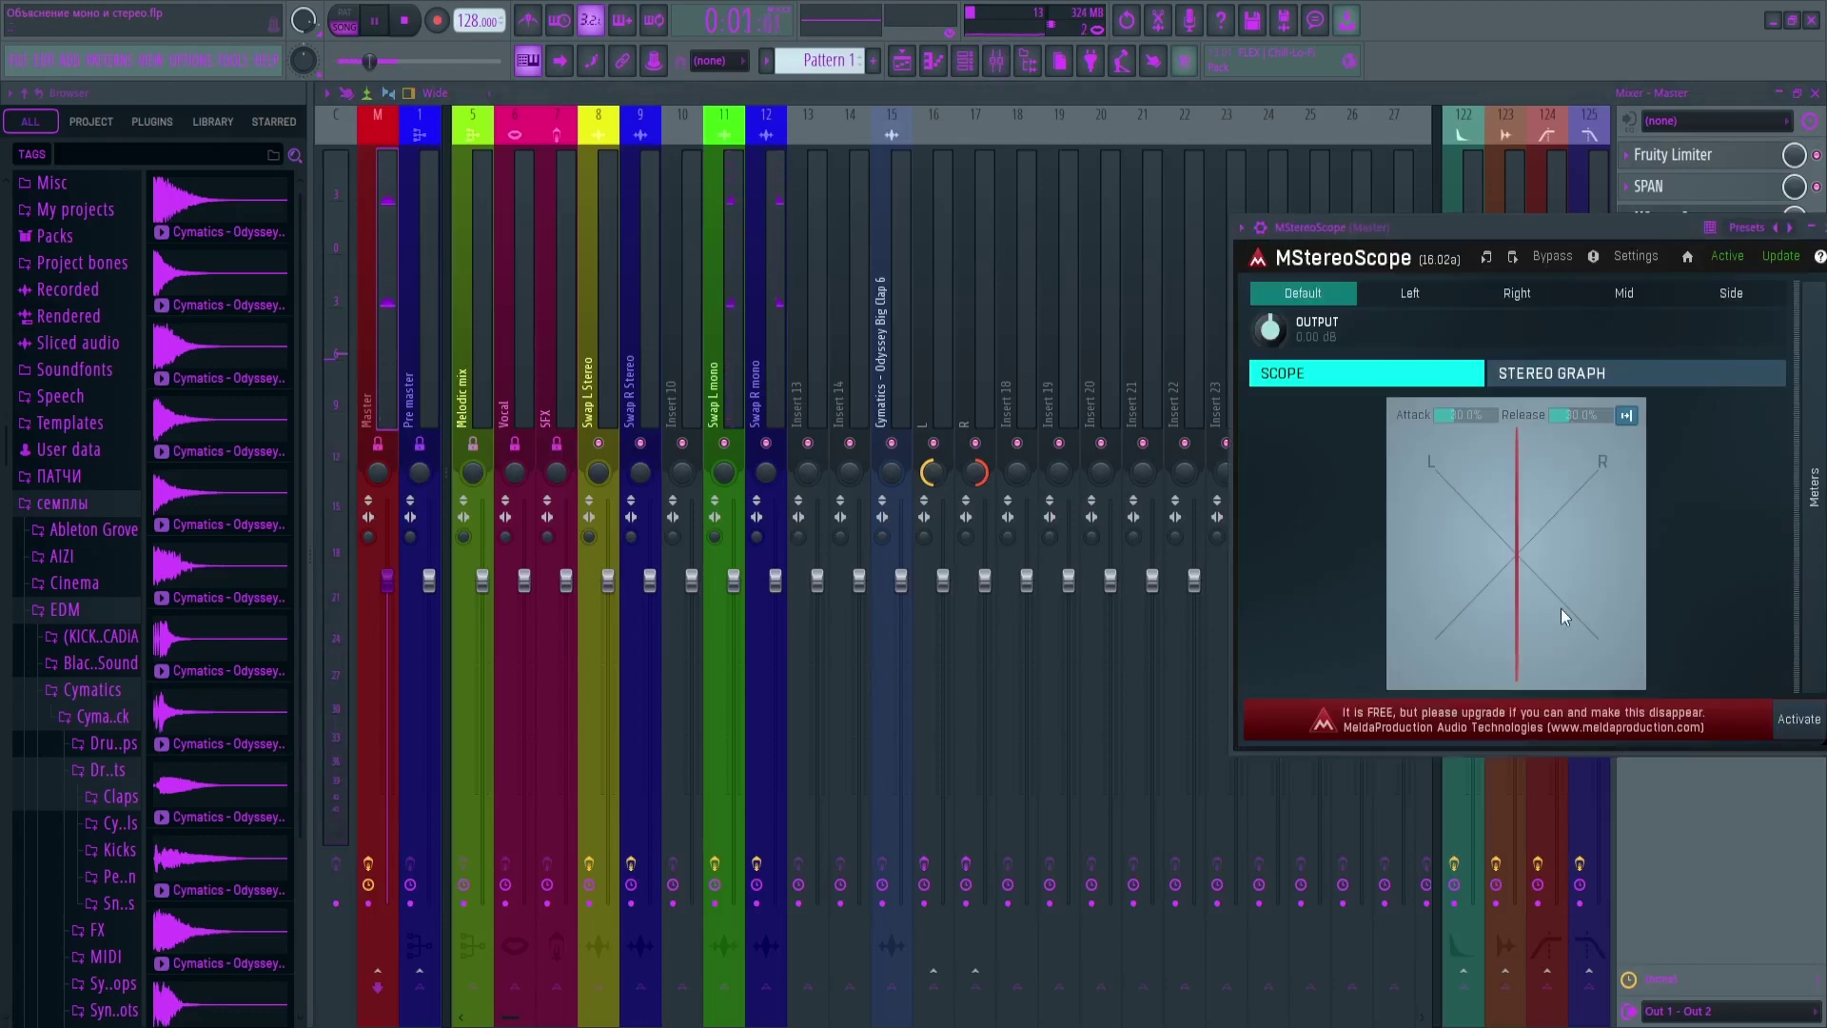
{"action": "key", "text": "space"}
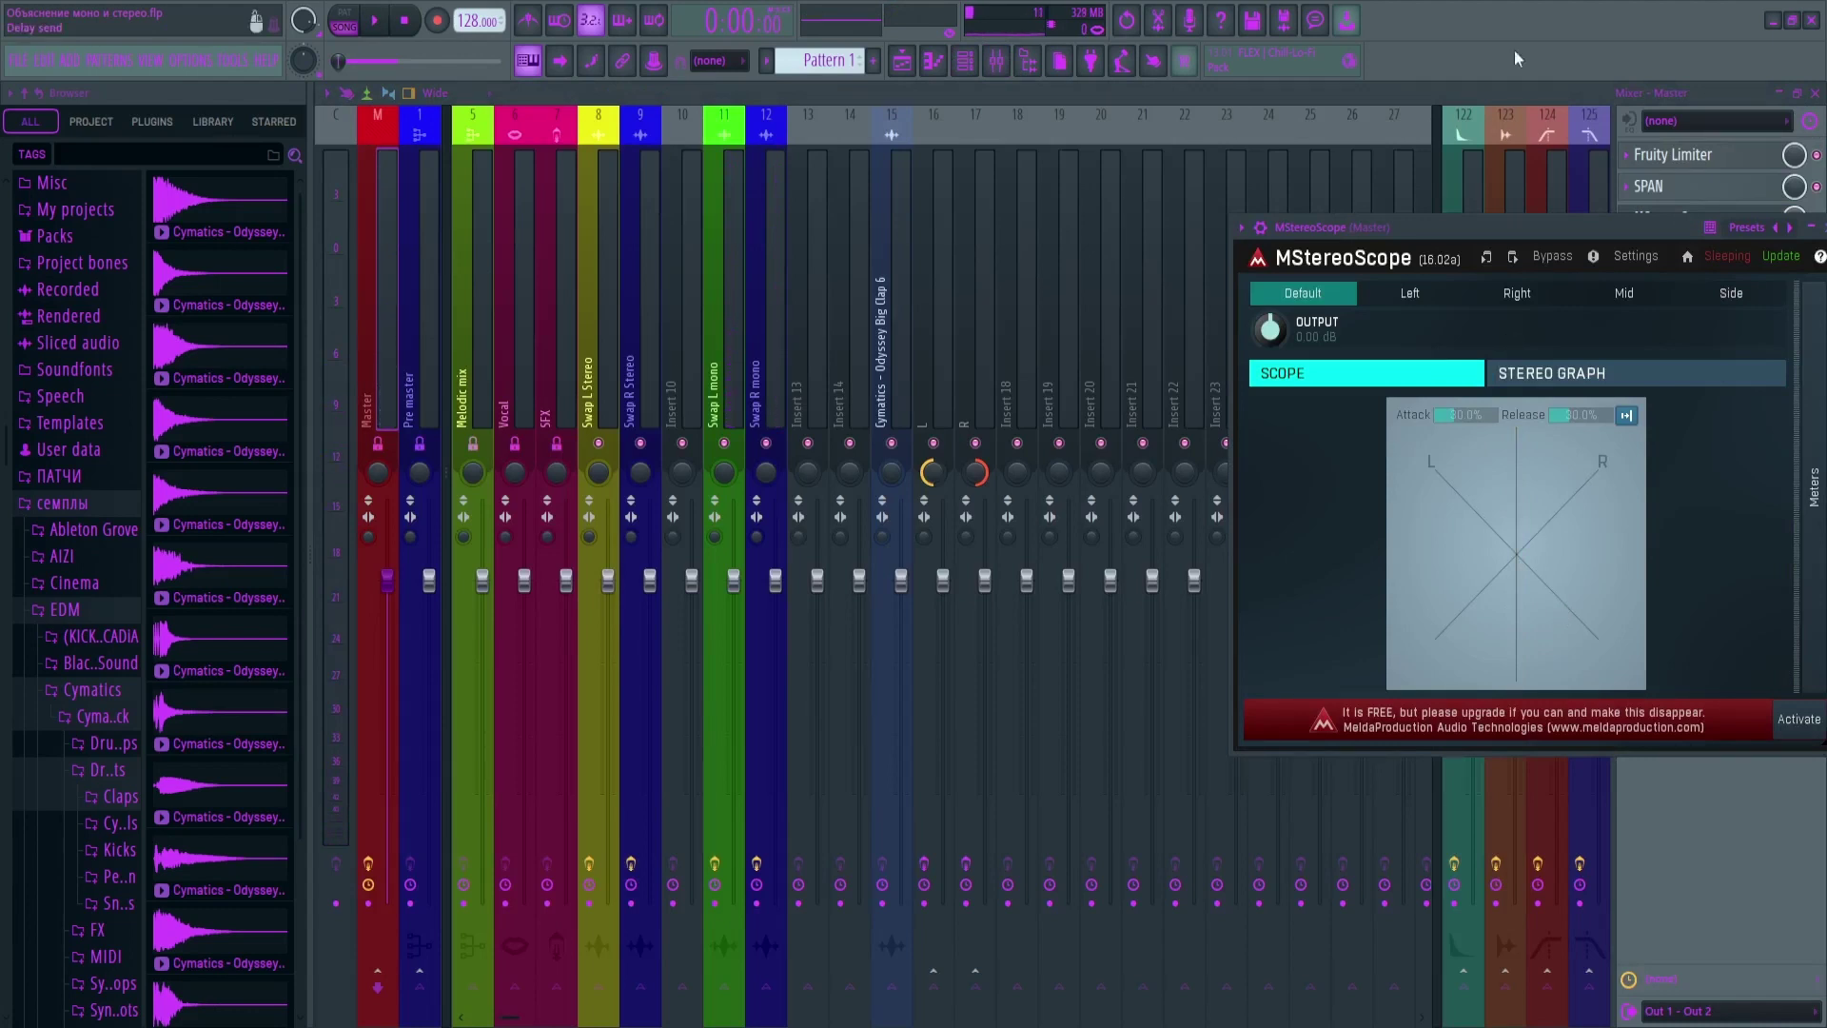
{"action": "left_click_drag", "start_coordinate": [1481, 228], "coordinate": [1122, 240]}
{"action": "left_click", "coordinate": [1465, 240]}
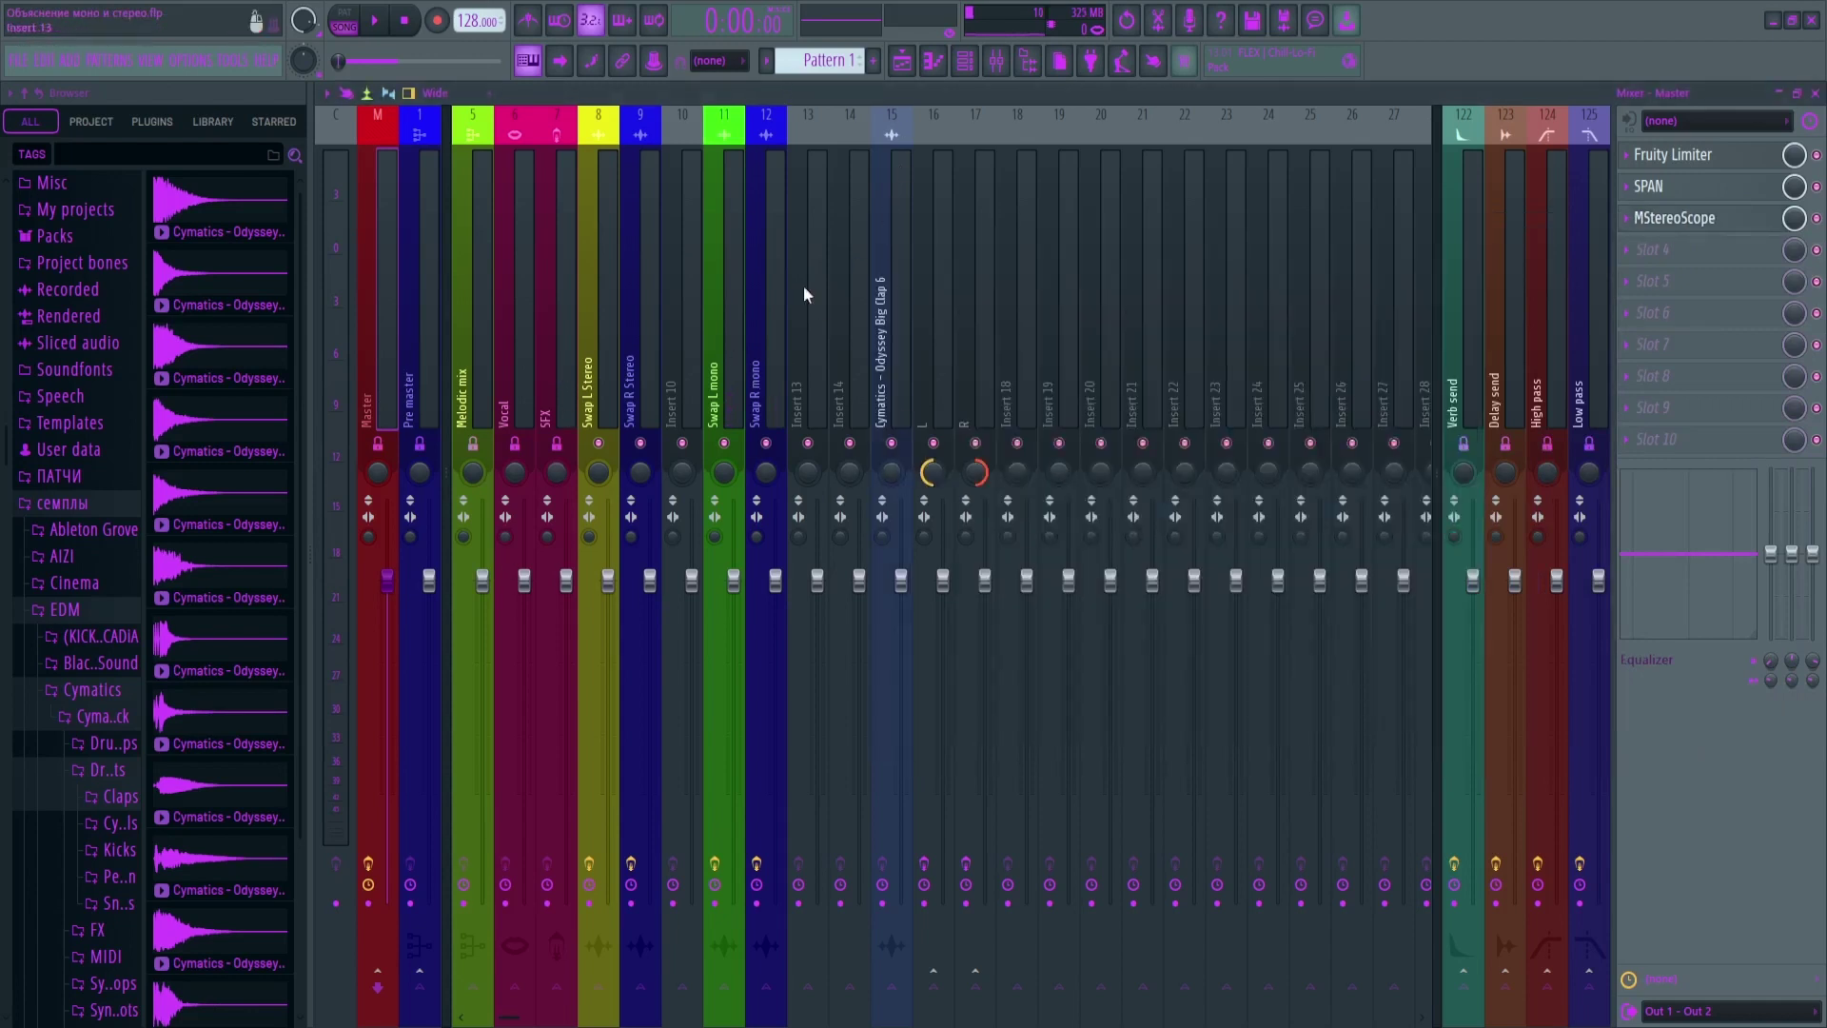
Boost the low, mid and high equalizer bands of the Swap R mono mixer track by about 3 to 4 dB during playback
{"action": "left_click", "coordinate": [735, 356]}
{"action": "left_click", "coordinate": [597, 366]}
{"action": "key", "text": "space"}
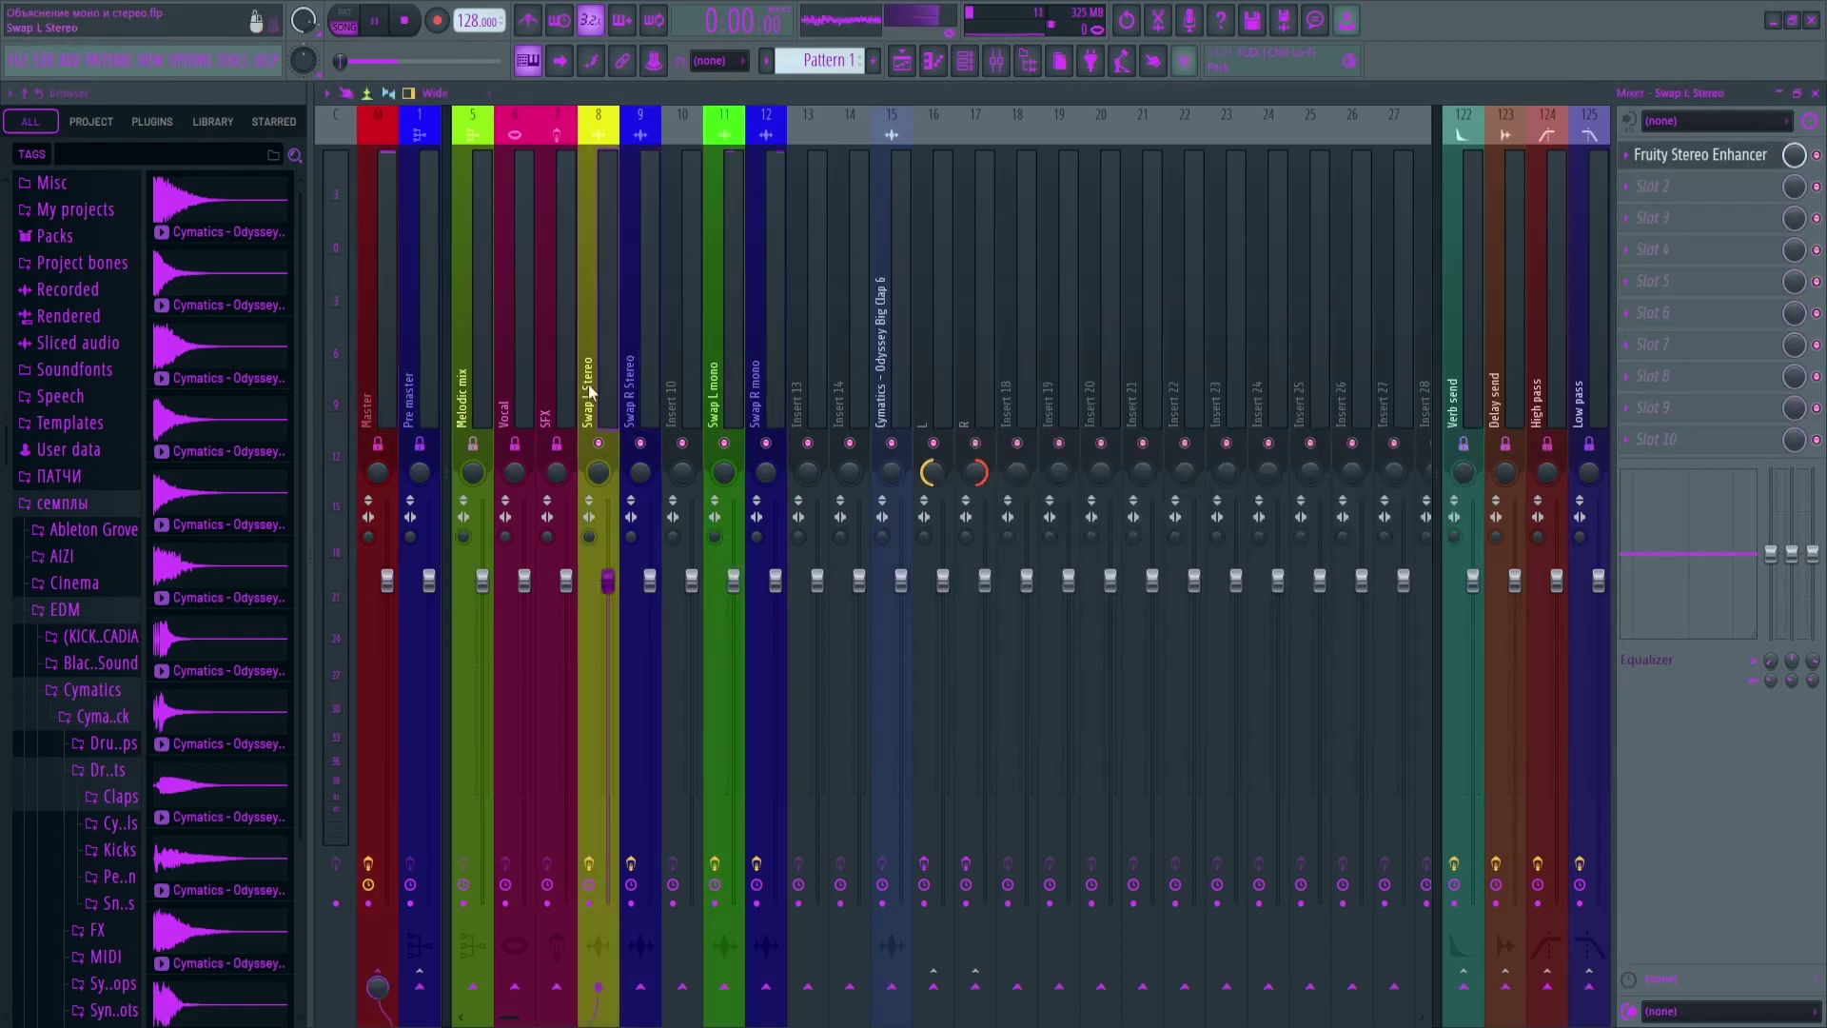
{"action": "left_click", "coordinate": [722, 379]}
{"action": "left_click", "coordinate": [757, 297]}
{"action": "left_click_drag", "start_coordinate": [1792, 554], "coordinate": [1792, 536]}
{"action": "left_click_drag", "start_coordinate": [1772, 554], "coordinate": [1813, 533]}
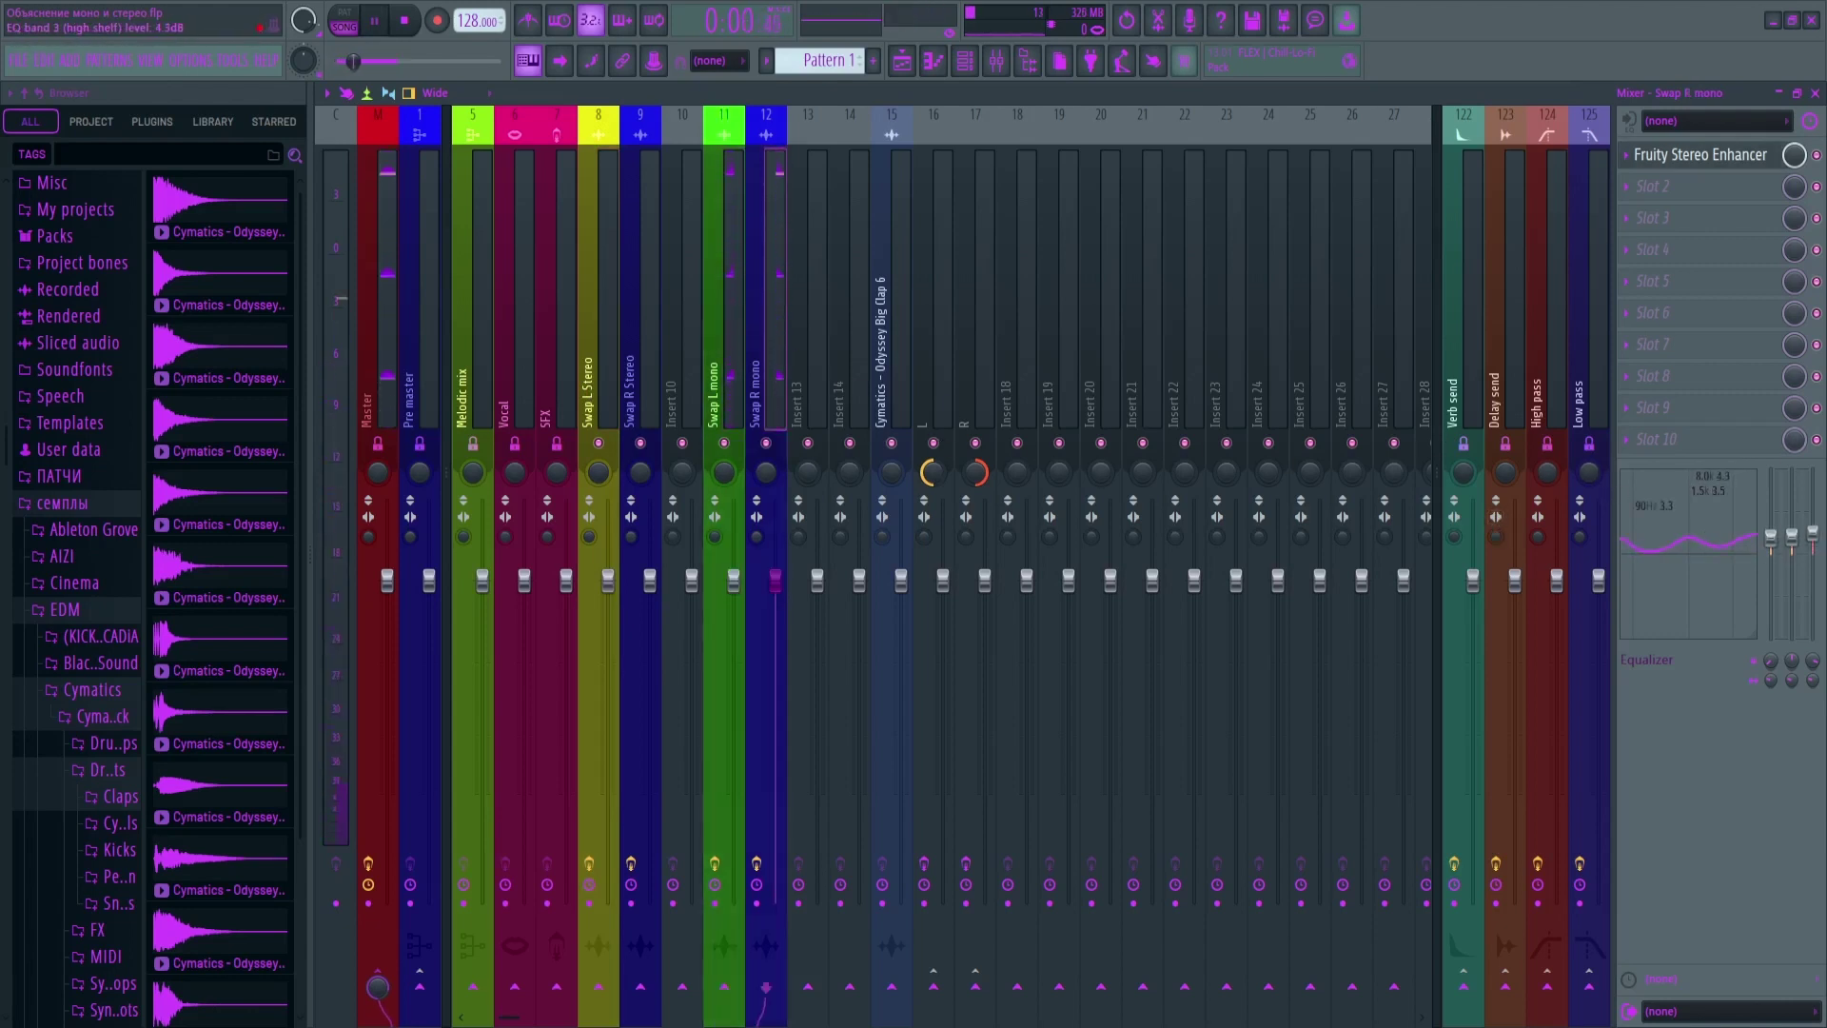
Check the stereo image with the equalized right channel in the Master's MStereoScope, and reselect the Swap R mono mixer track
{"action": "left_click", "coordinate": [377, 381]}
{"action": "left_click", "coordinate": [1677, 221]}
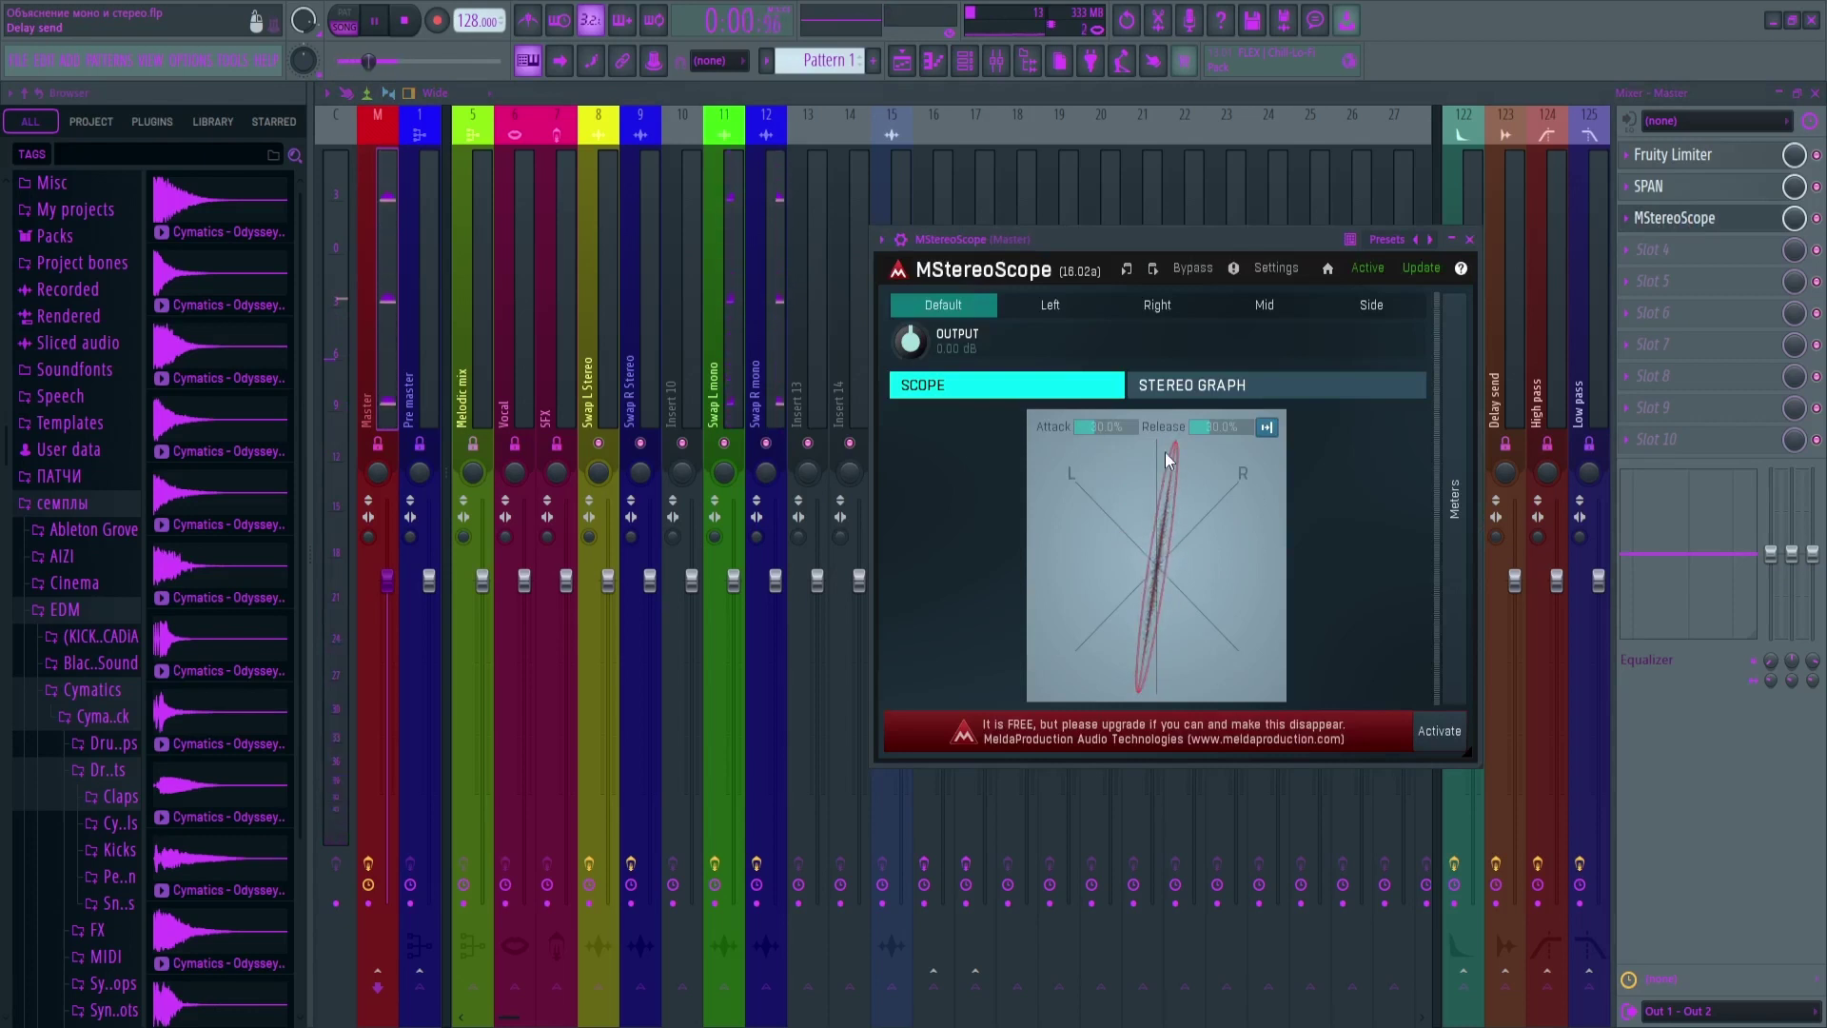
{"action": "left_click", "coordinate": [768, 249]}
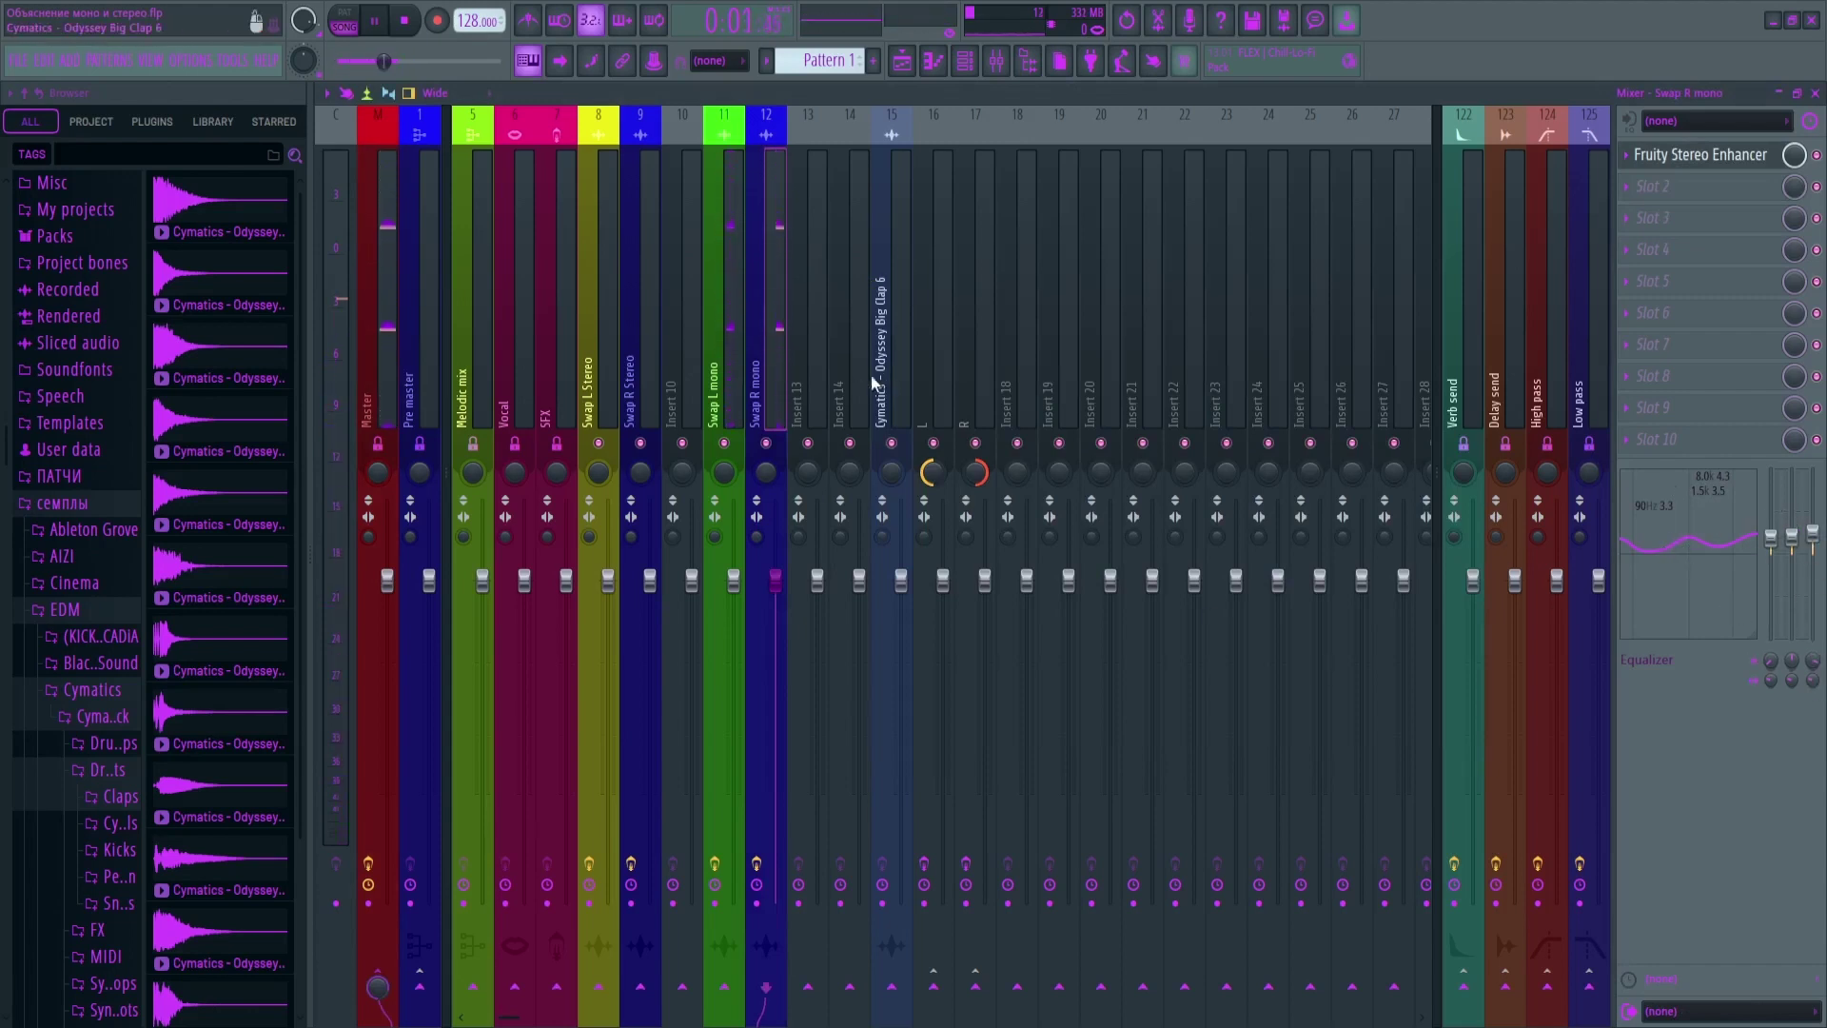
View the stereo image once more in the Master track's MStereoScope, and select the Swap R mono mixer track
{"action": "left_click", "coordinate": [397, 359]}
{"action": "left_click", "coordinate": [1693, 217]}
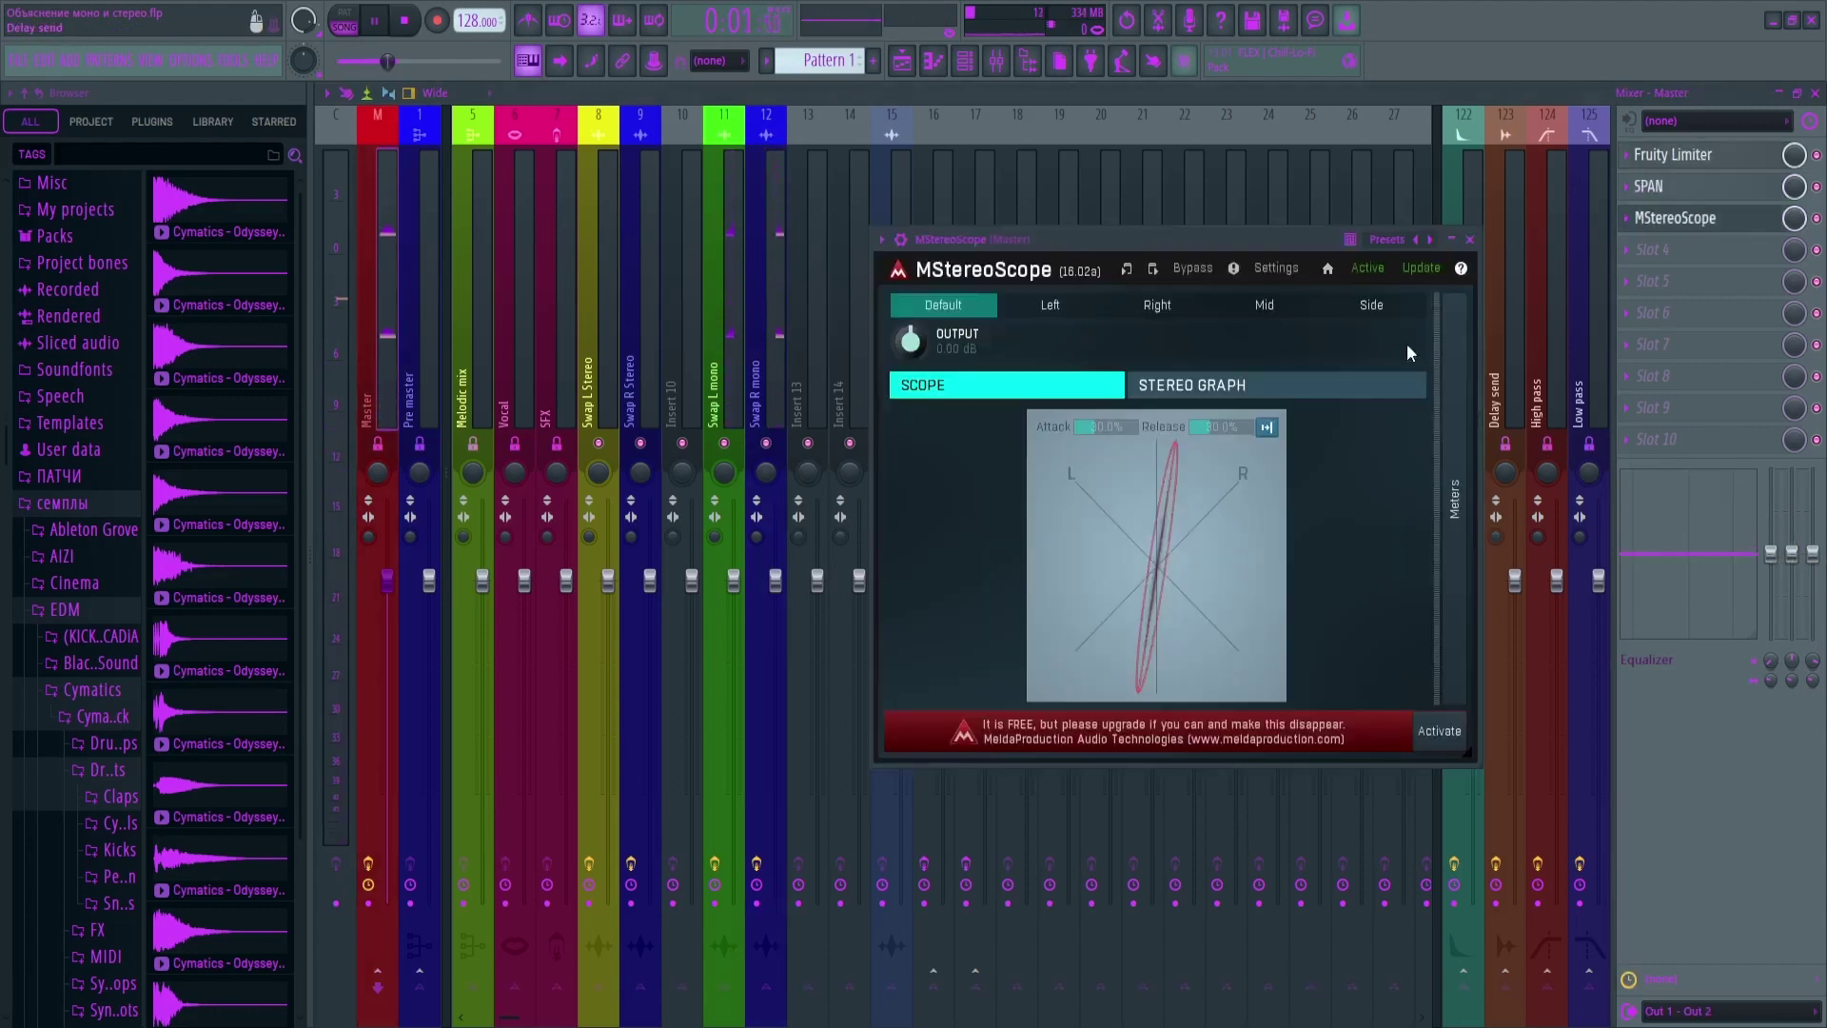
{"action": "left_click", "coordinate": [772, 382]}
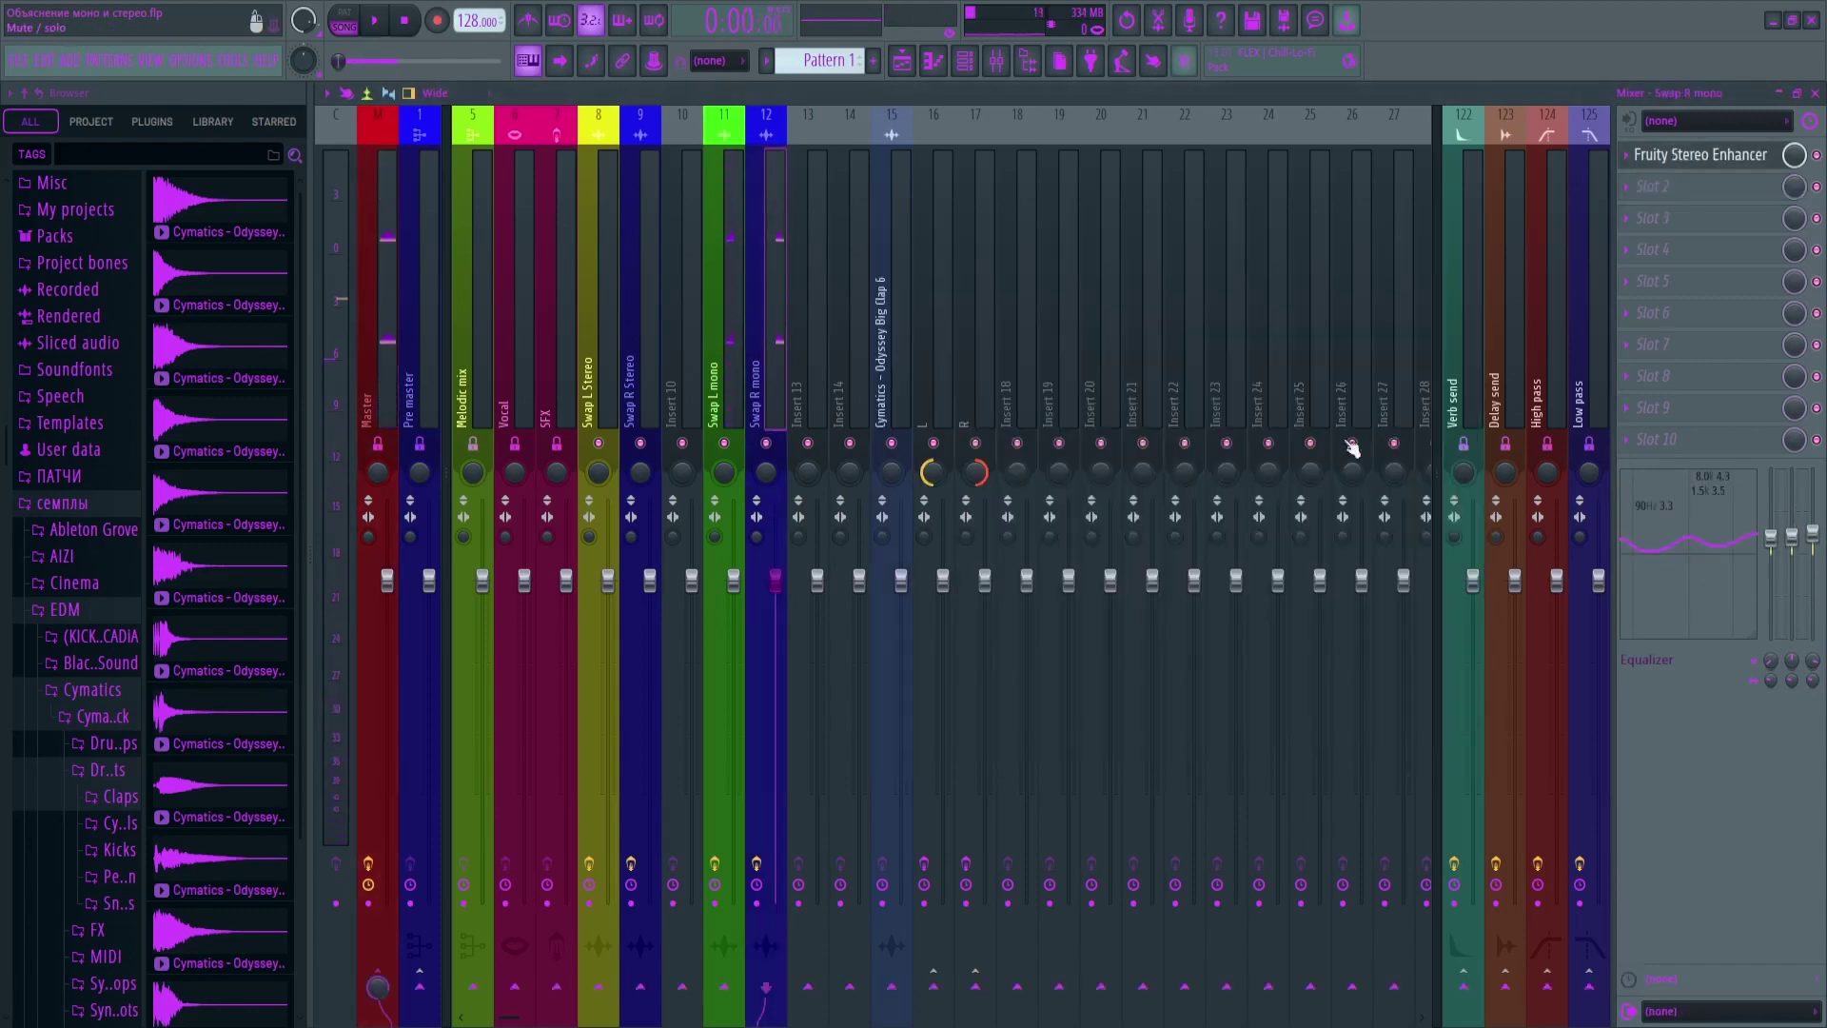
Reset the three equalizer bands of the Swap R mono mixer track to 0 dB and save the project
{"action": "left_click", "coordinate": [1770, 543], "text": "alt"}
{"action": "left_click", "coordinate": [1792, 539], "text": "alt"}
{"action": "left_click", "coordinate": [1811, 536], "text": "alt"}
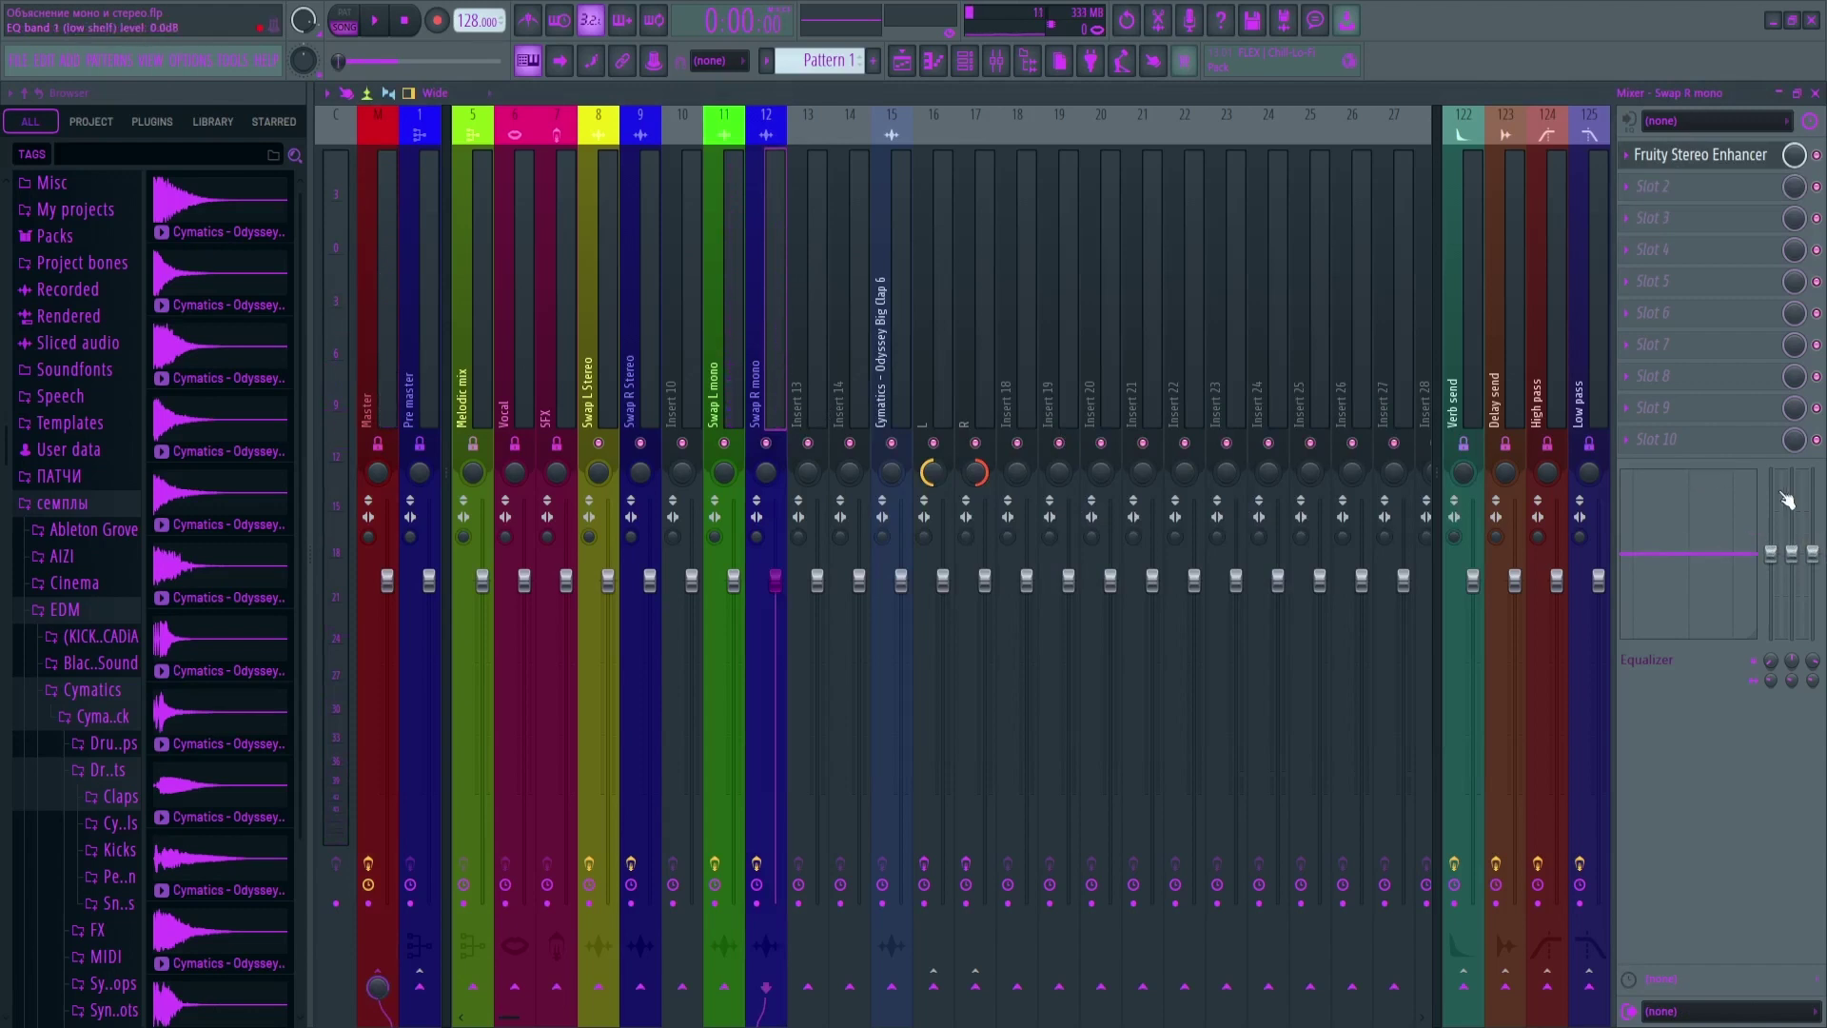
{"action": "key", "text": "ctrl+s"}
Select bar 2 of the playlist, holding the Swap L Stereo and Swap R Stereo clips, as the playback range
{"action": "left_click", "coordinate": [900, 63]}
{"action": "scroll", "coordinate": [705, 136], "scroll_direction": "down", "scroll_amount": 10}
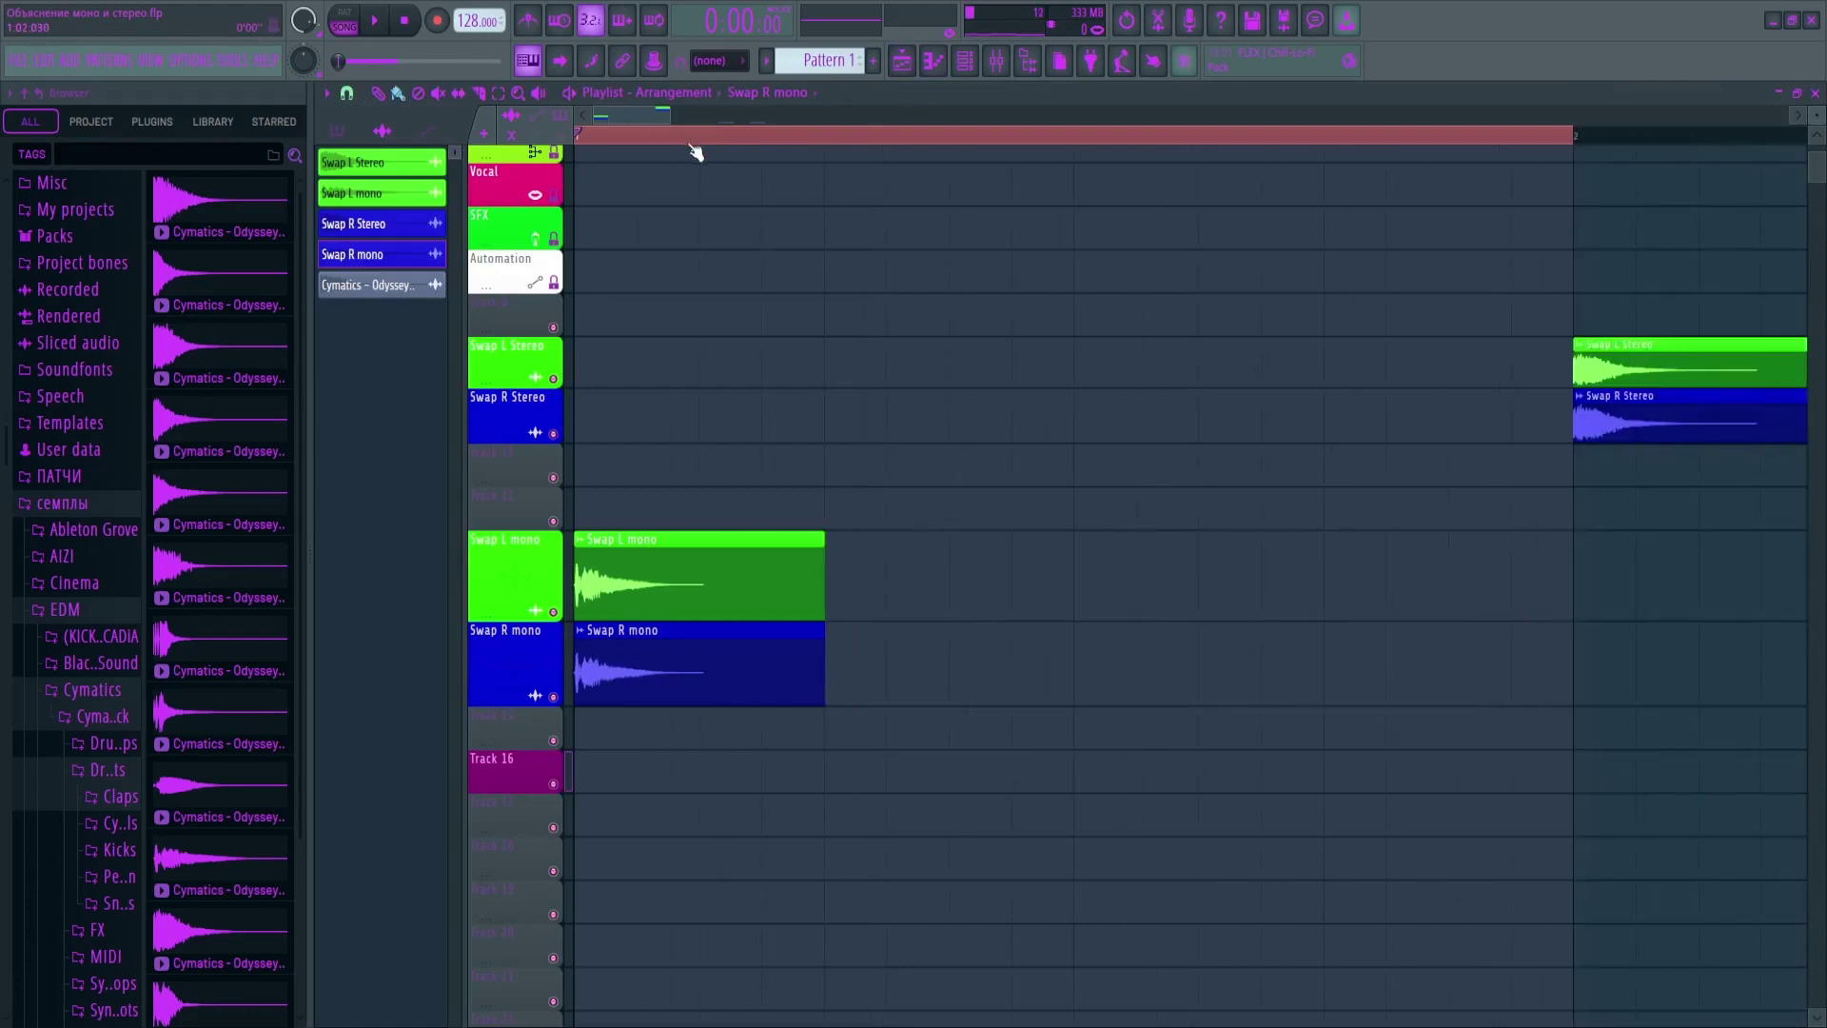
{"action": "left_click_drag", "start_coordinate": [598, 139], "coordinate": [961, 142]}
{"action": "scroll", "coordinate": [978, 280], "scroll_direction": "up", "scroll_amount": 5}
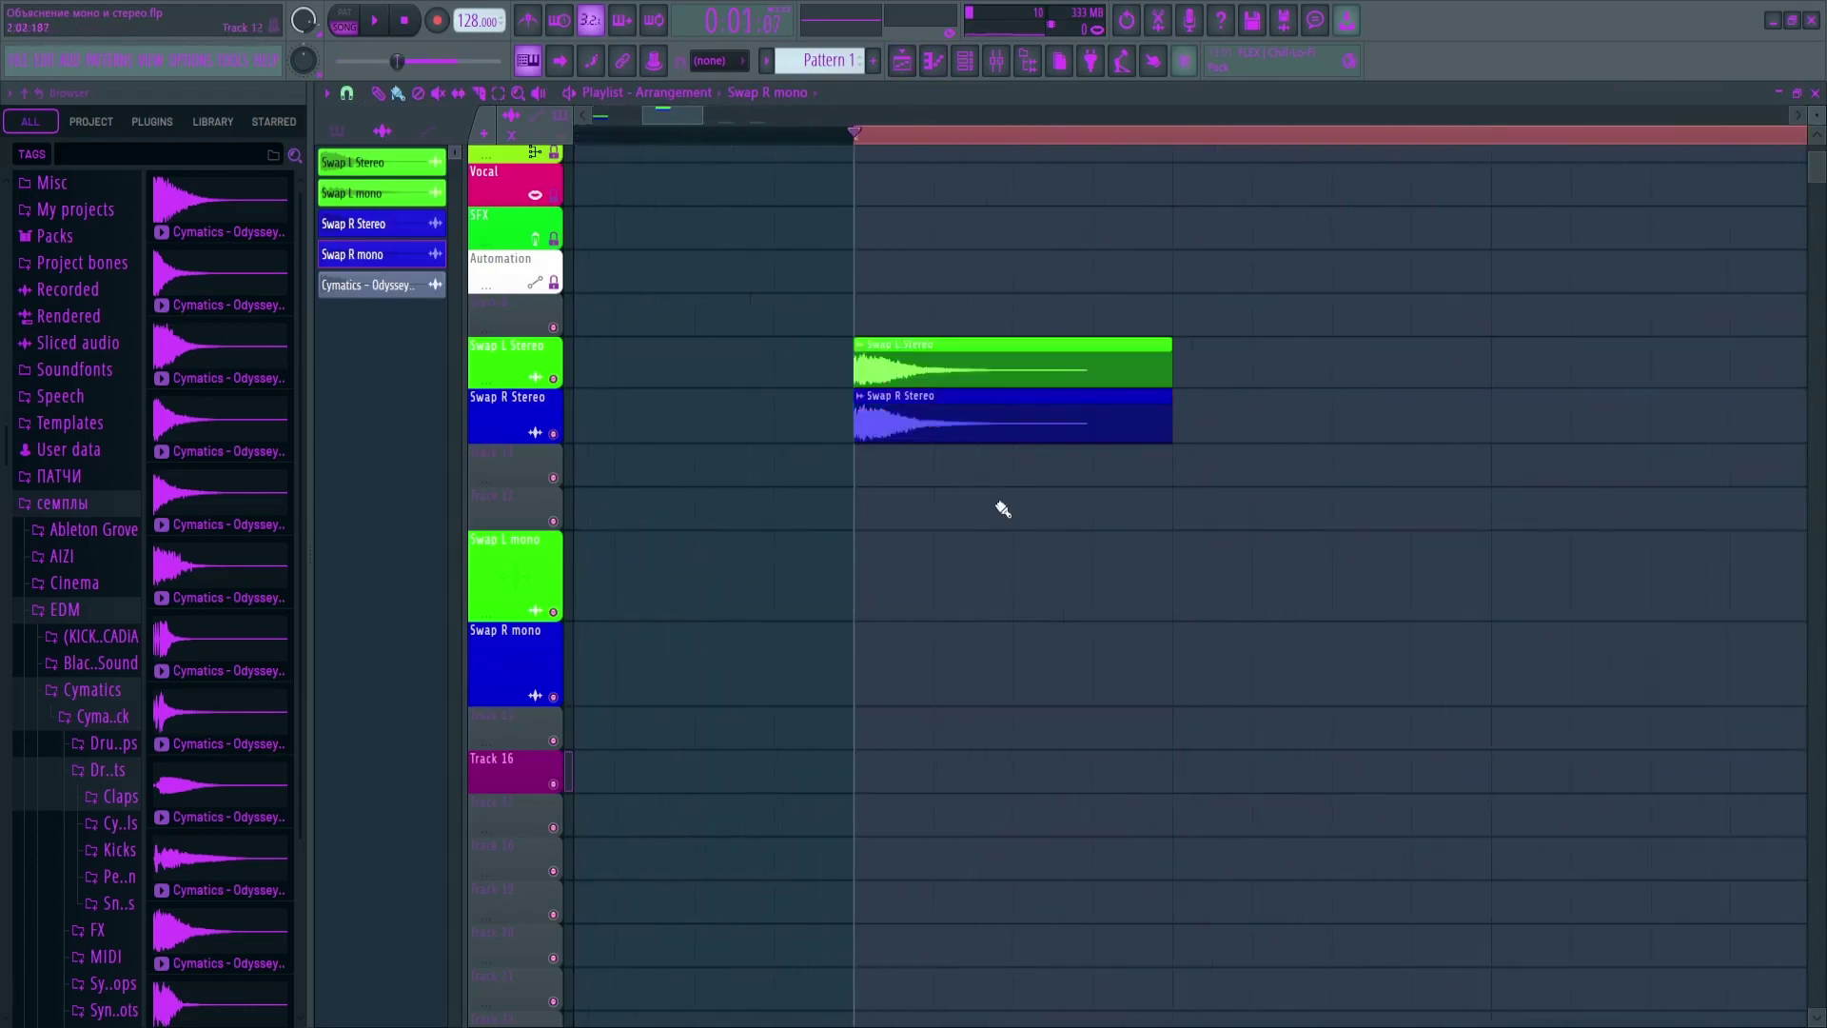
{"action": "scroll", "coordinate": [1088, 388], "scroll_direction": "up", "scroll_amount": 4}
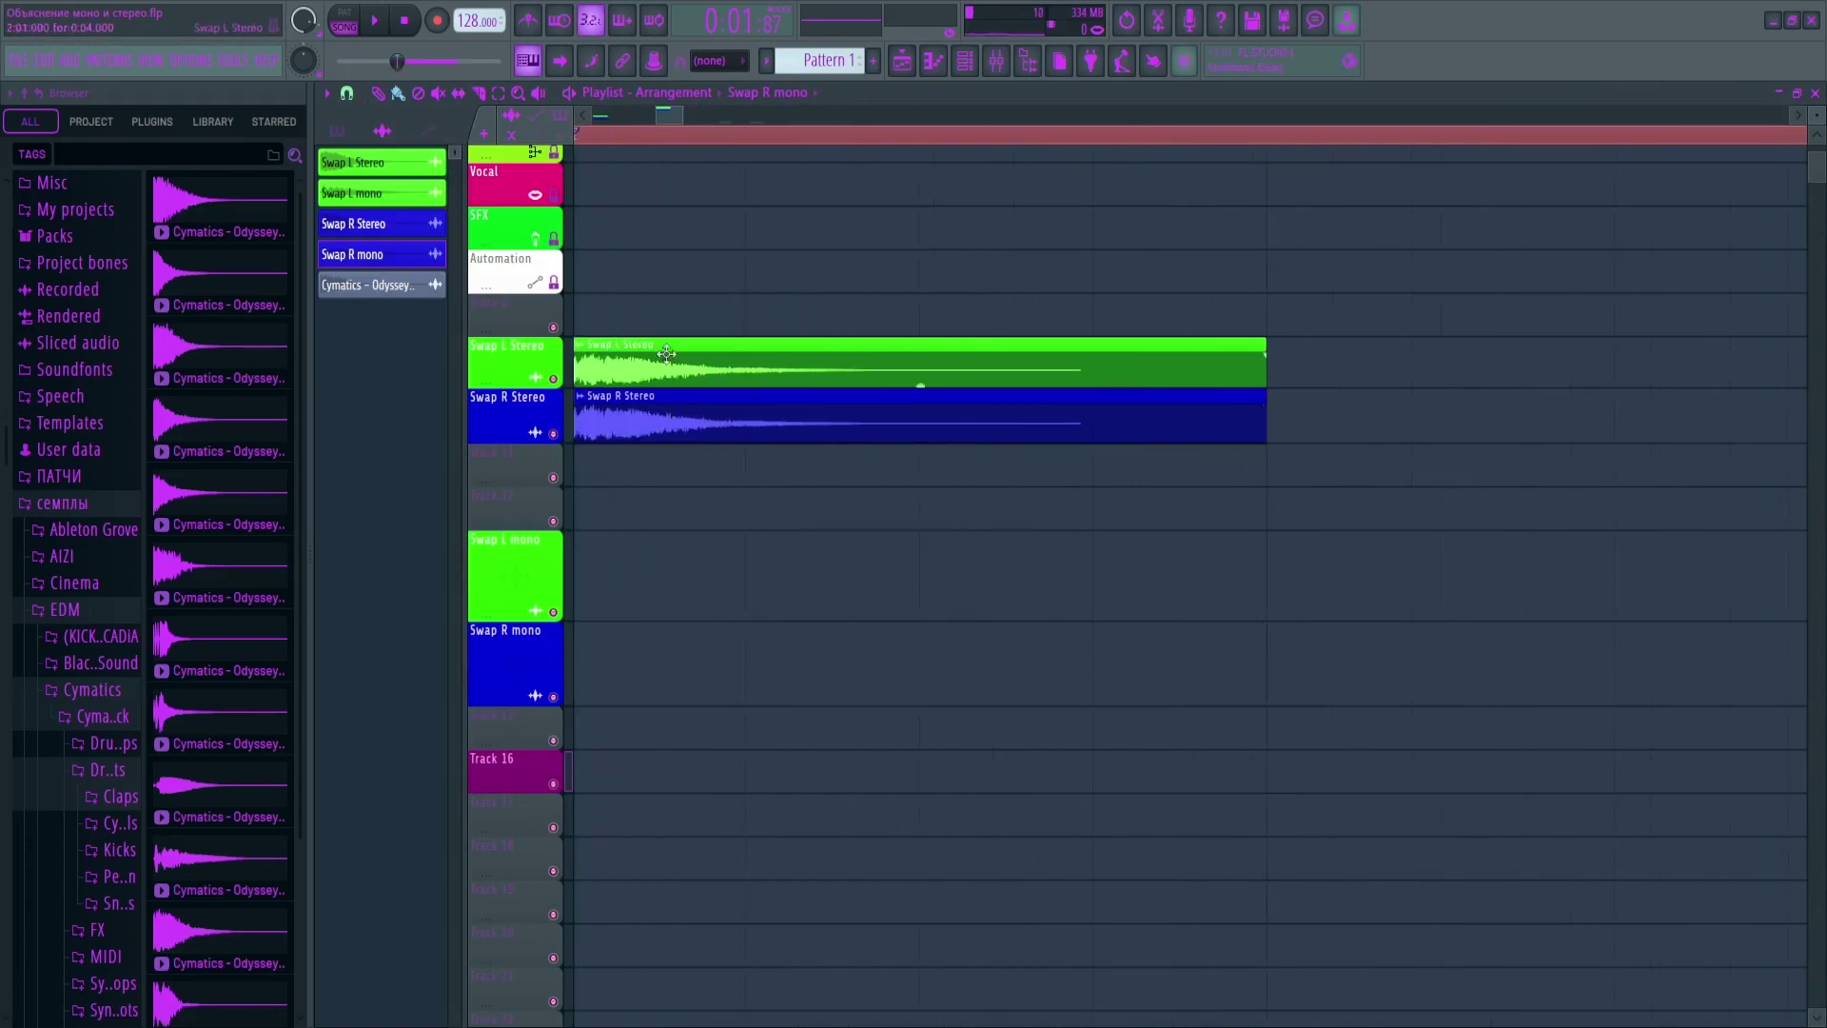
{"action": "scroll", "coordinate": [740, 217], "scroll_direction": "down", "scroll_amount": 4}
{"action": "scroll", "coordinate": [612, 398], "scroll_direction": "up", "scroll_amount": 3}
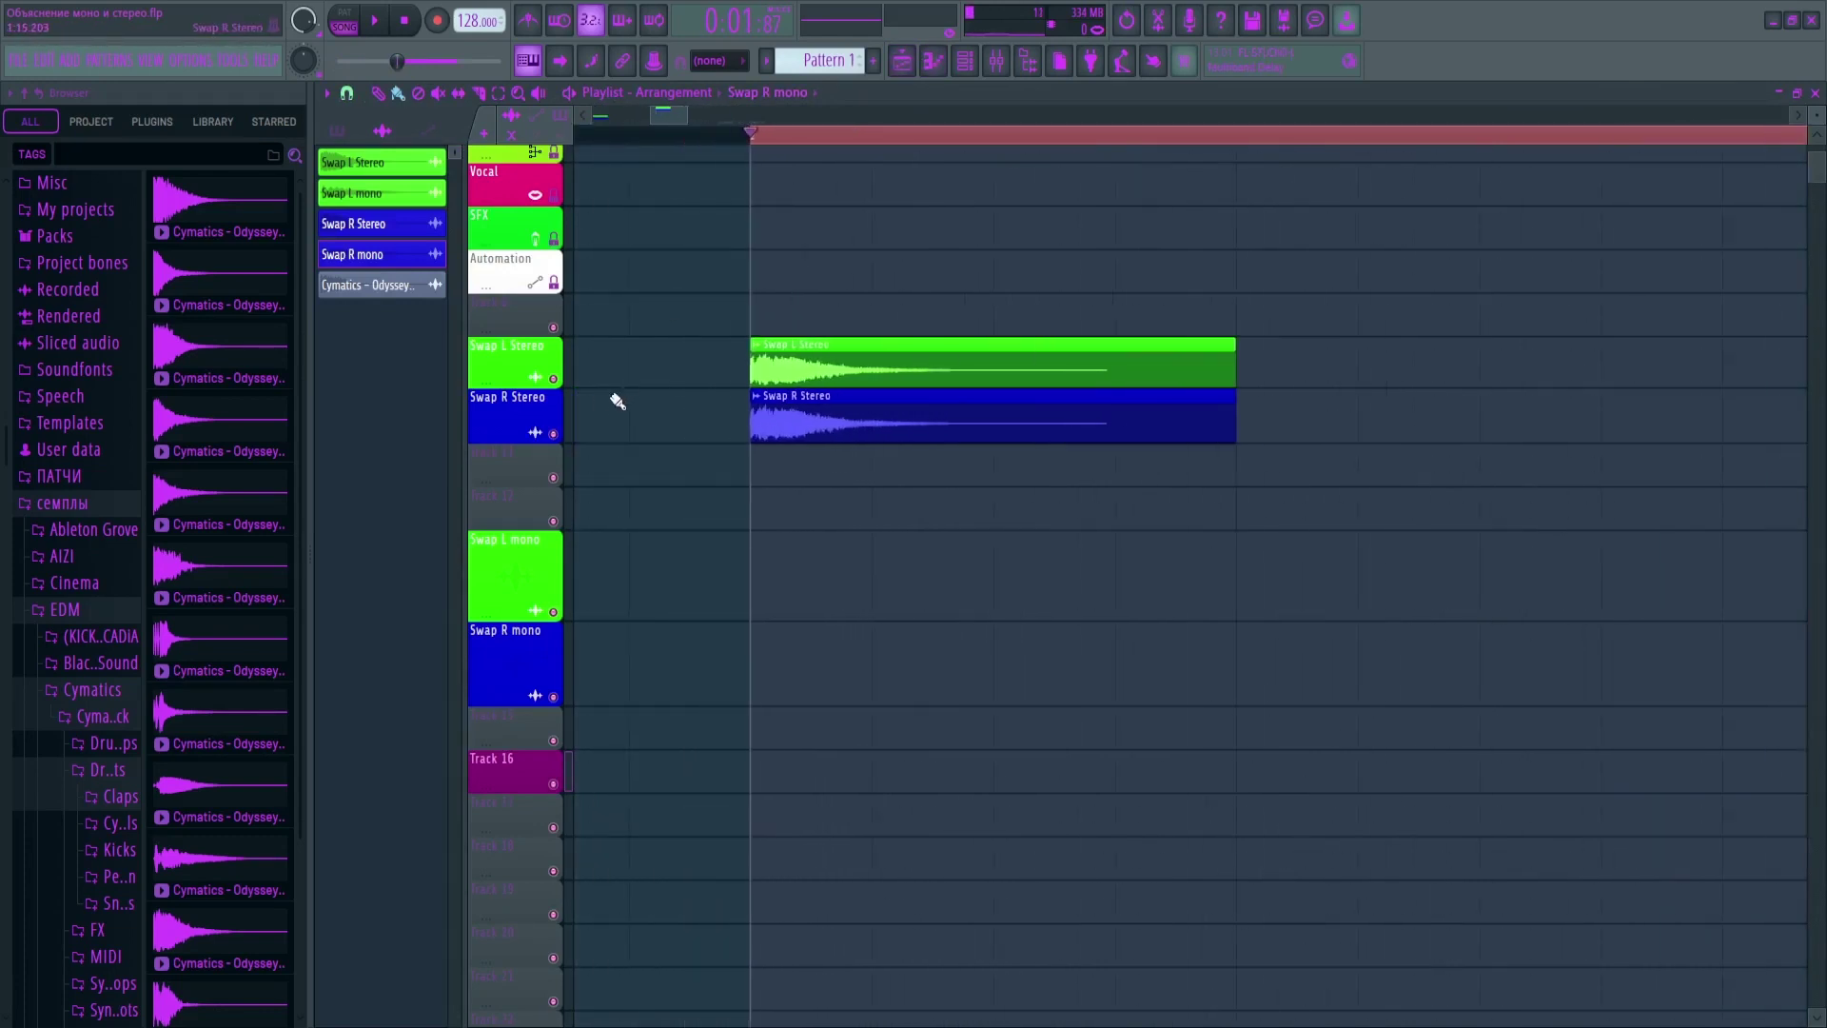
Play the stereo clips with the Swap R Stereo track muted, and play them again with that track soloed
{"action": "left_click", "coordinate": [554, 434]}
{"action": "key", "text": "space"}
{"action": "key", "text": "space"}
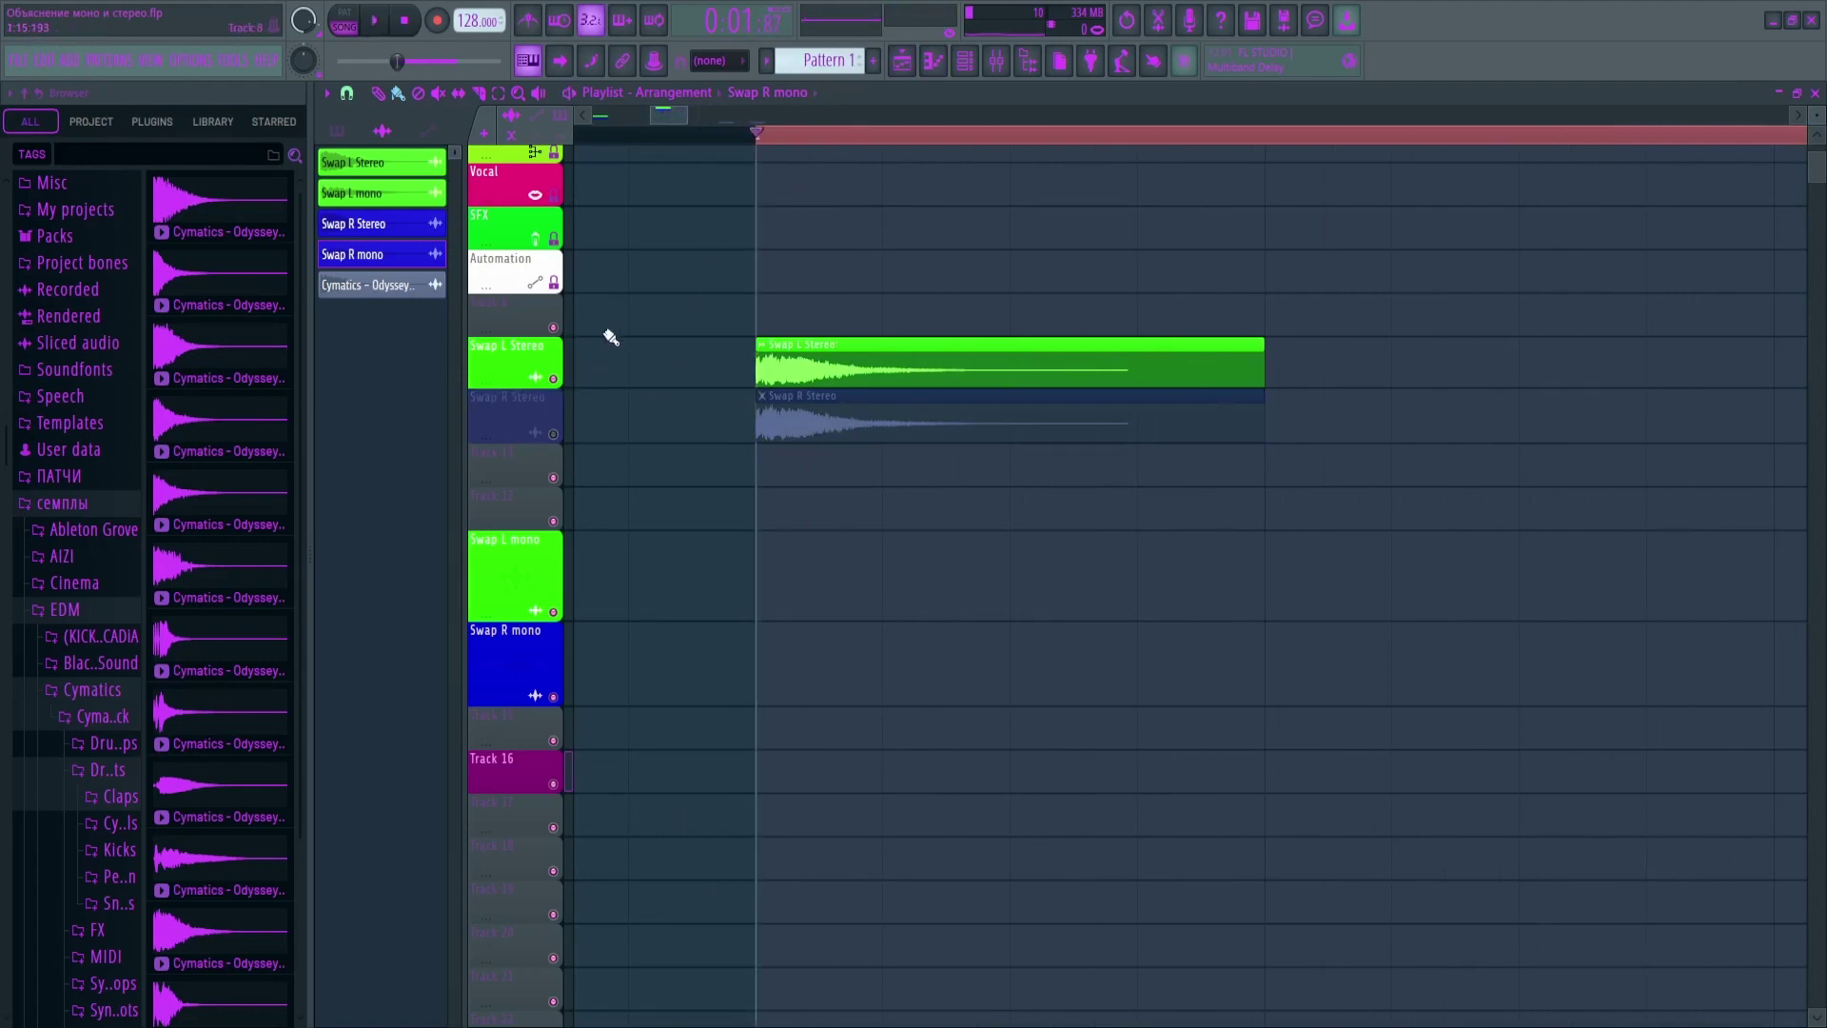
{"action": "right_click", "coordinate": [555, 434]}
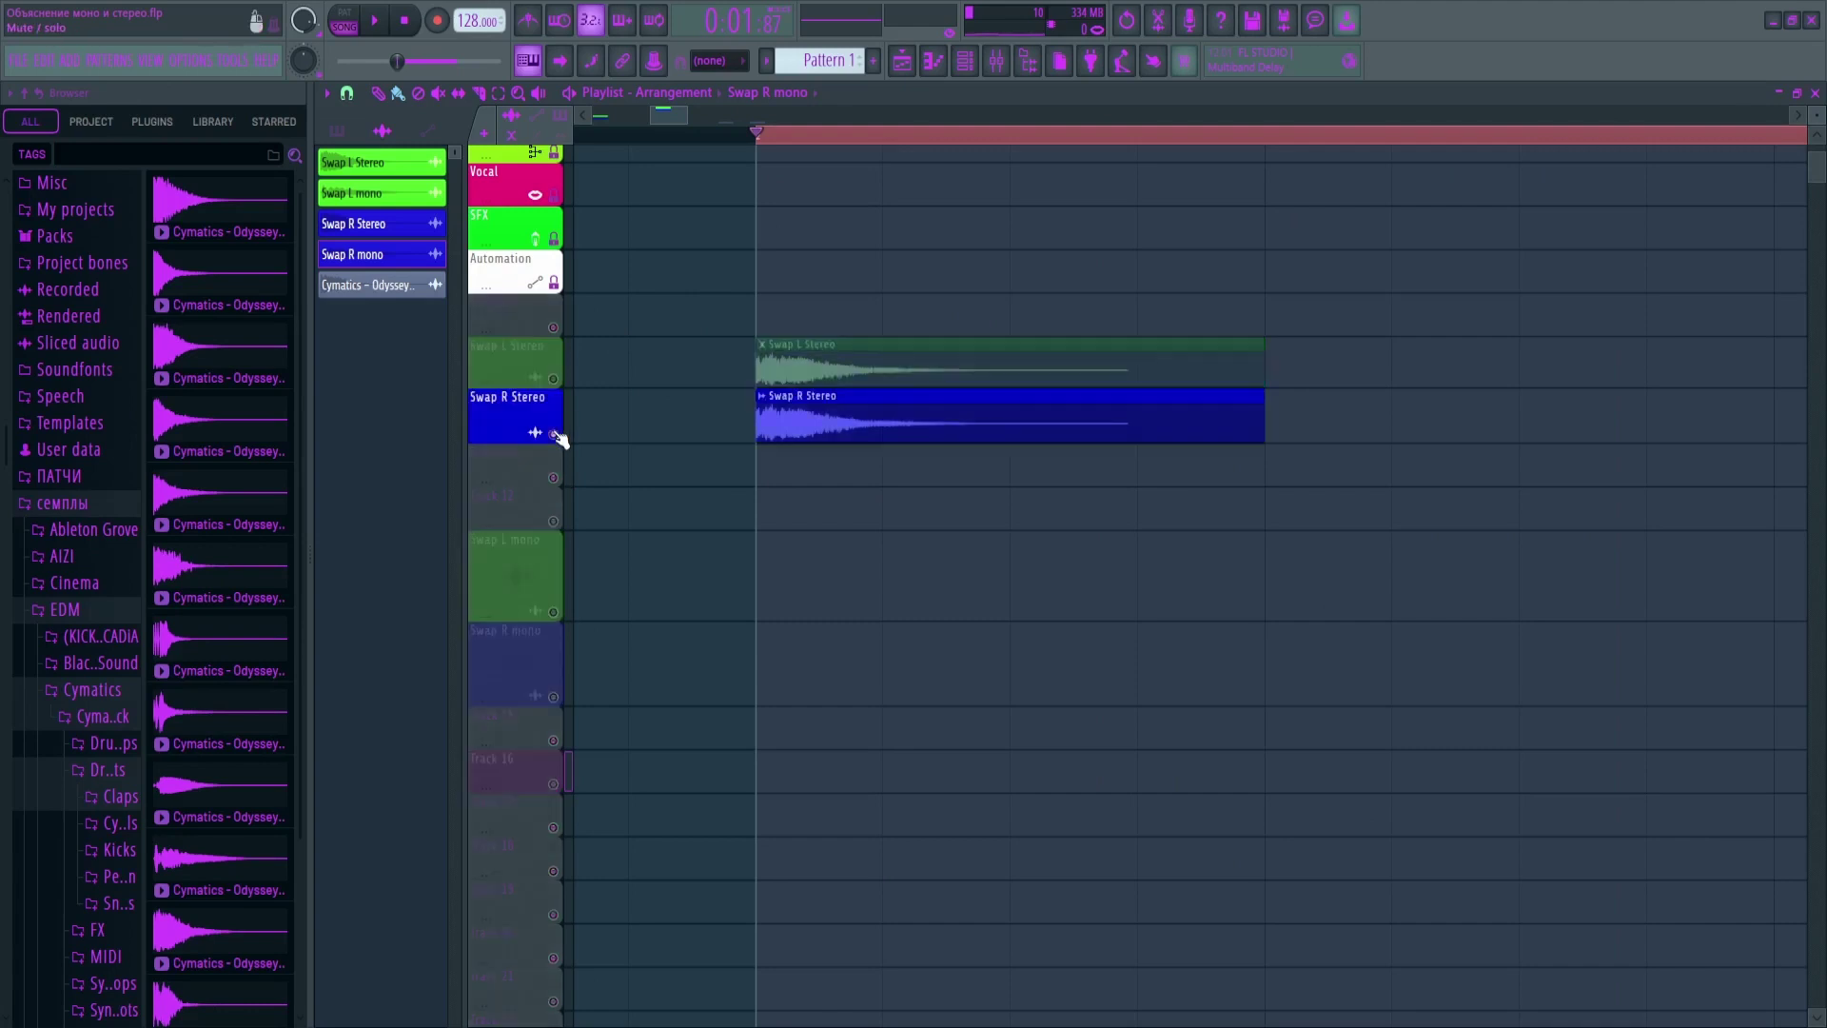
{"action": "key", "text": "space"}
Unsolo the Swap R Stereo track, check both channels in the Master's MStereoScope during playback, and close its window
{"action": "right_click", "coordinate": [555, 434]}
{"action": "left_click", "coordinate": [997, 61]}
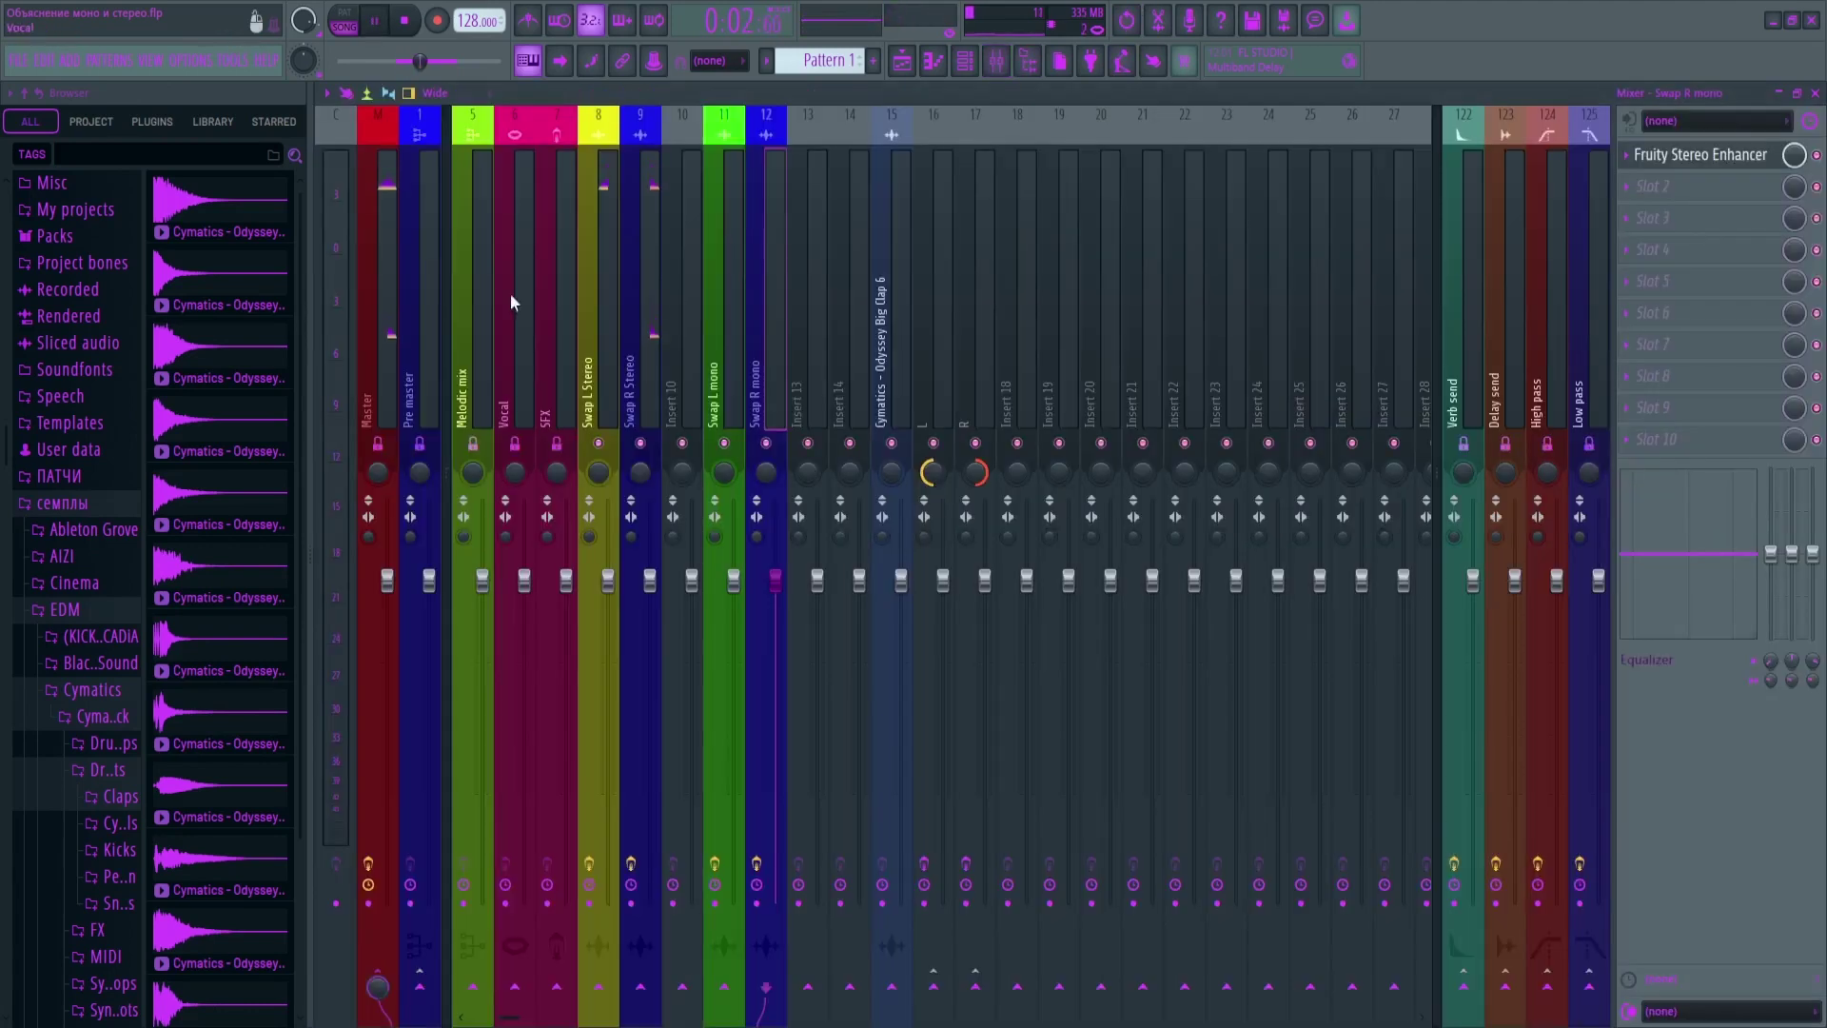
{"action": "left_click", "coordinate": [392, 314]}
{"action": "left_click", "coordinate": [1704, 218]}
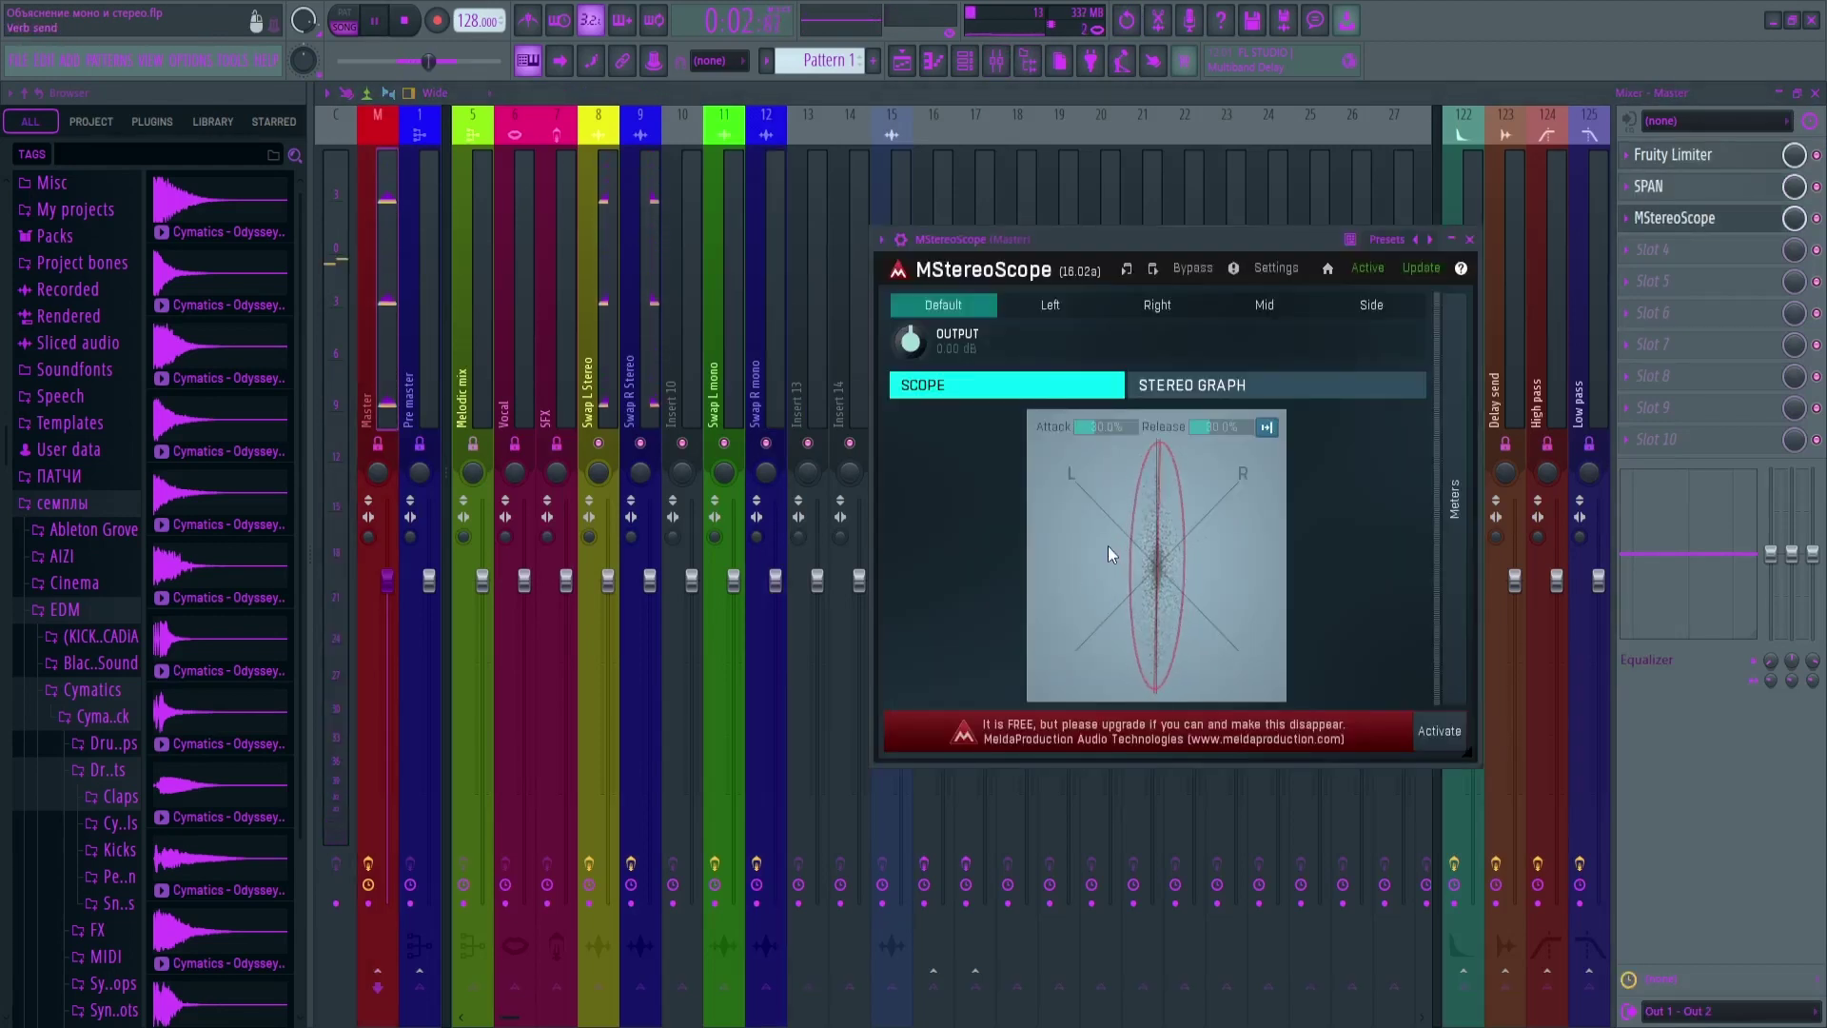
{"action": "left_click", "coordinate": [1470, 239]}
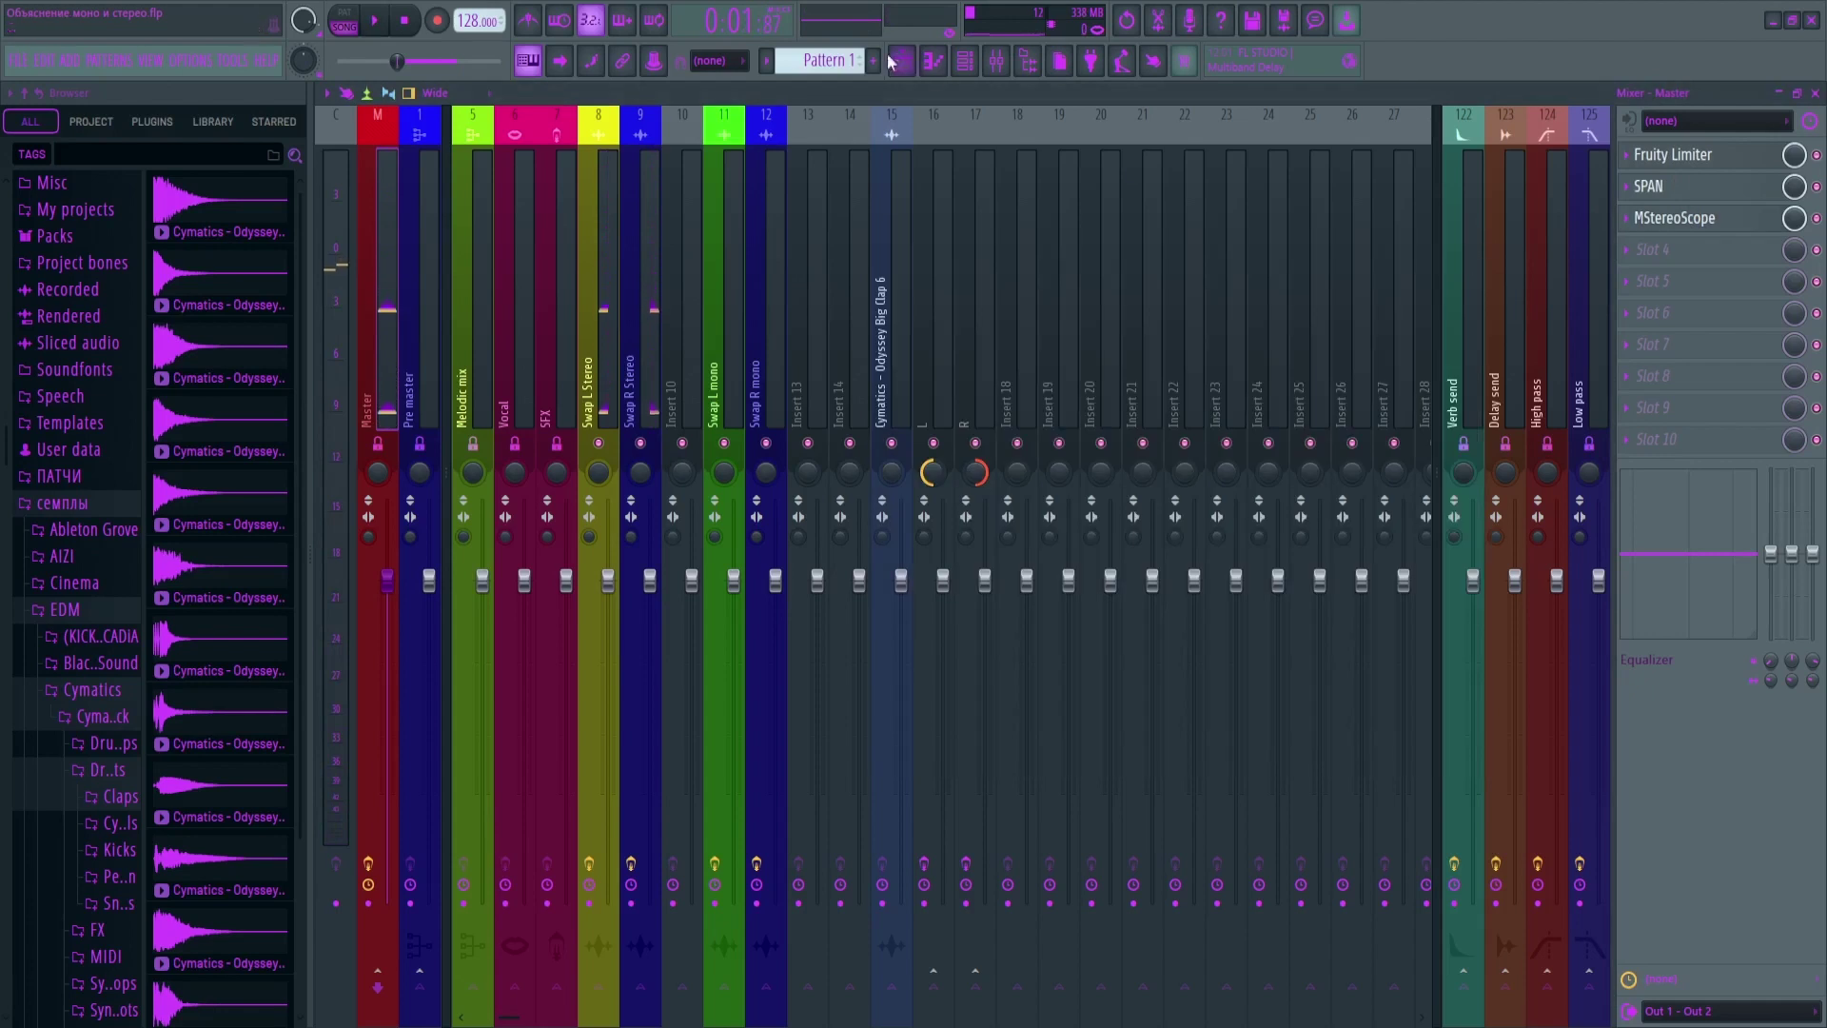
Compare the Swap L Stereo and Swap R Stereo clips in the playlist, highlighting each one in turn
{"action": "left_click", "coordinate": [903, 65]}
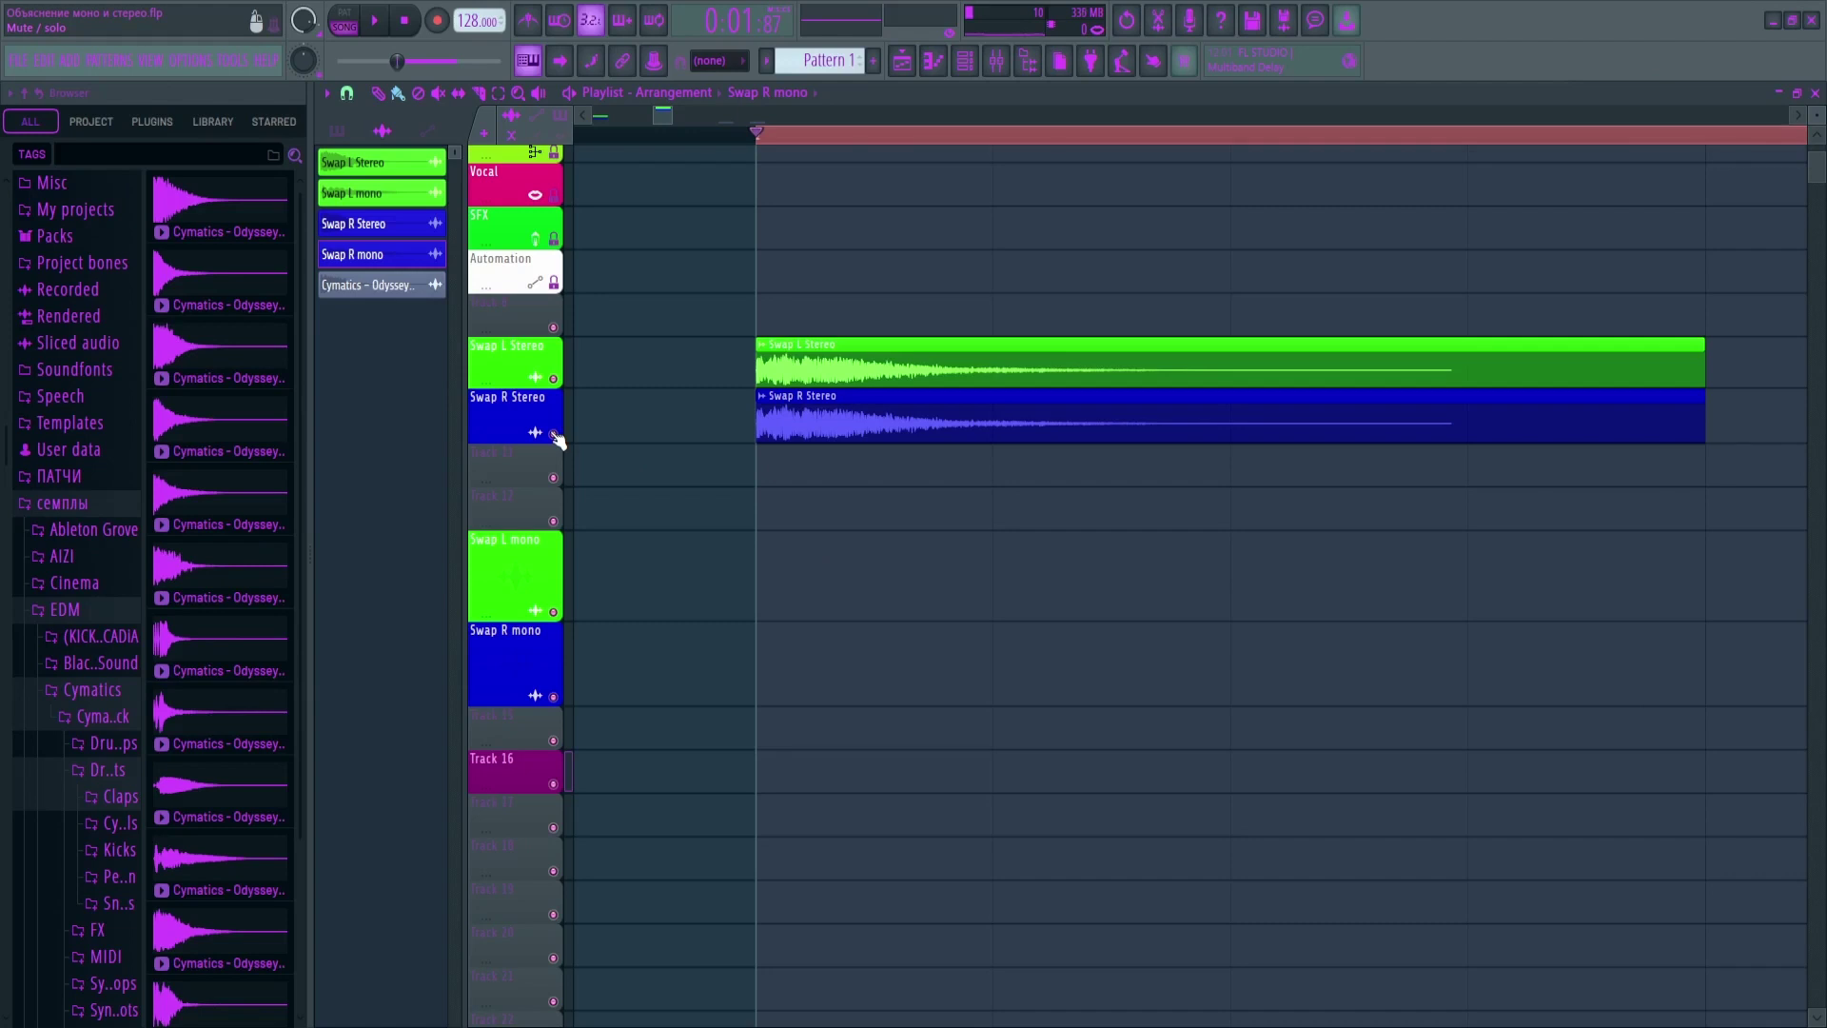
{"action": "left_click_drag", "start_coordinate": [1115, 296], "coordinate": [1019, 388]}
{"action": "left_click_drag", "start_coordinate": [950, 619], "coordinate": [1024, 391]}
{"action": "left_click", "coordinate": [1013, 457]}
{"action": "left_click_drag", "start_coordinate": [1715, 295], "coordinate": [1513, 379]}
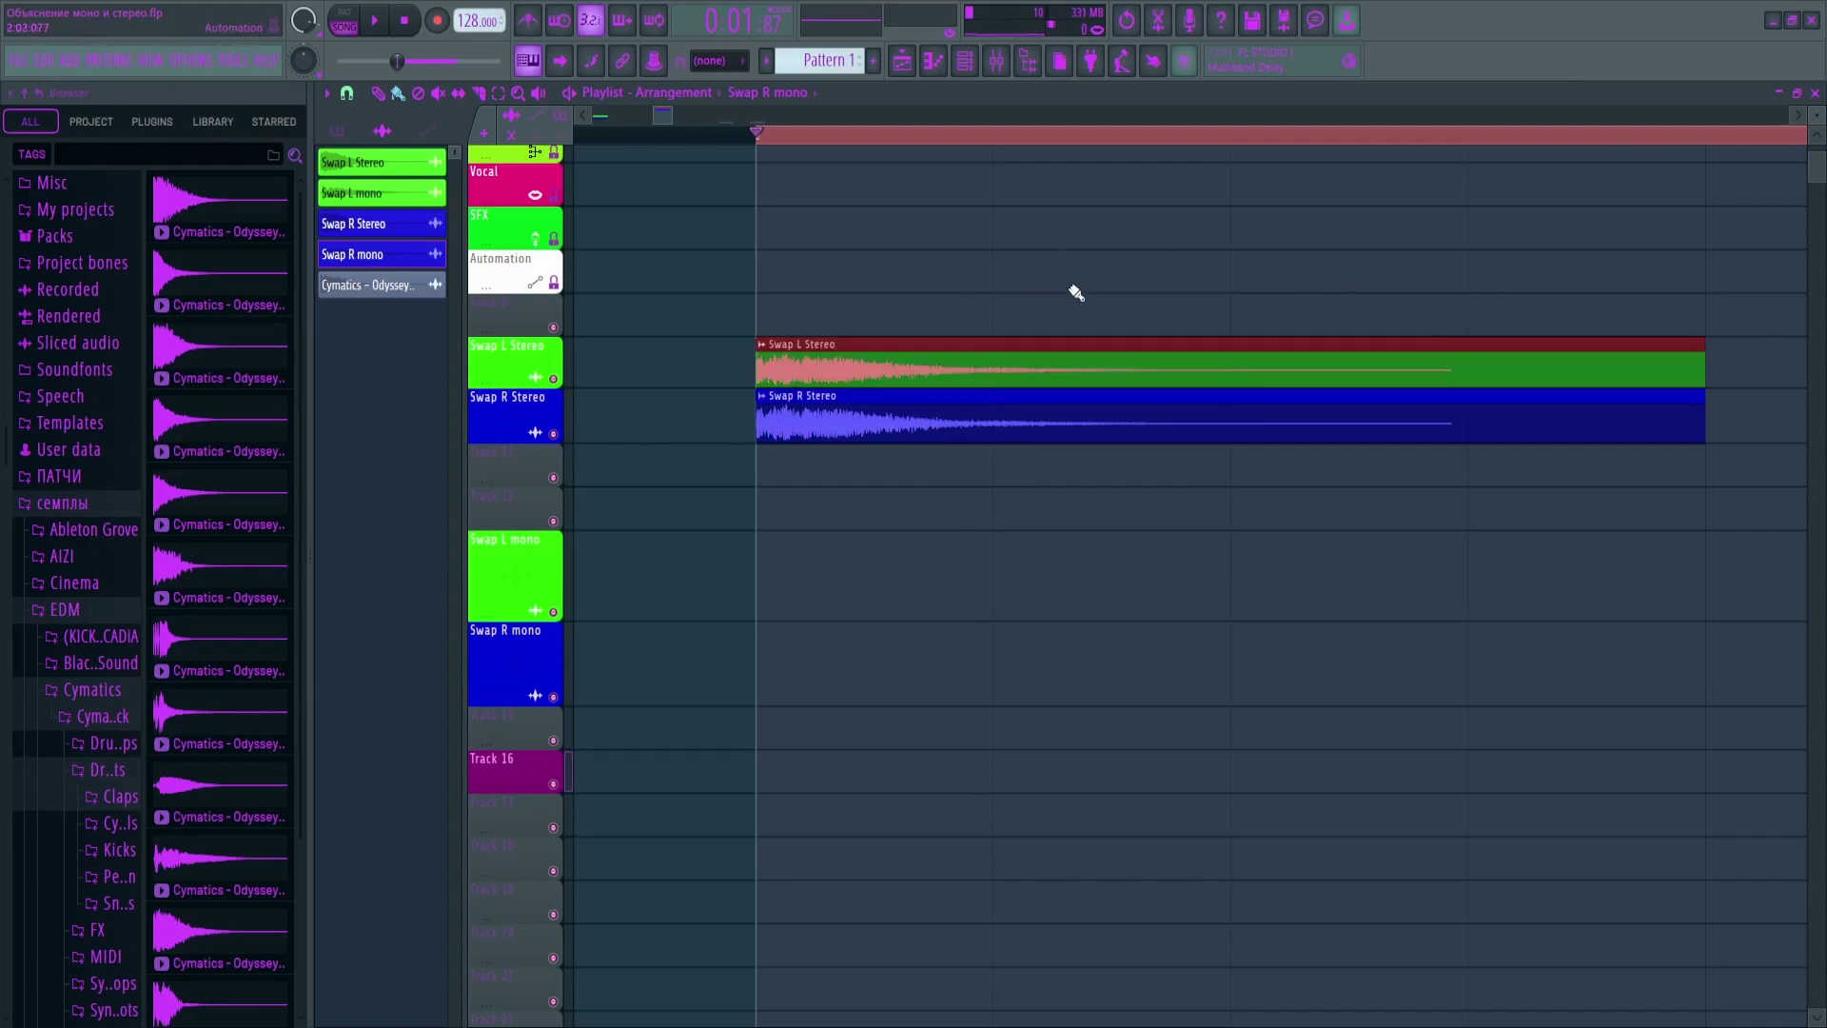
{"action": "left_click", "coordinate": [914, 567]}
{"action": "left_click", "coordinate": [930, 434]}
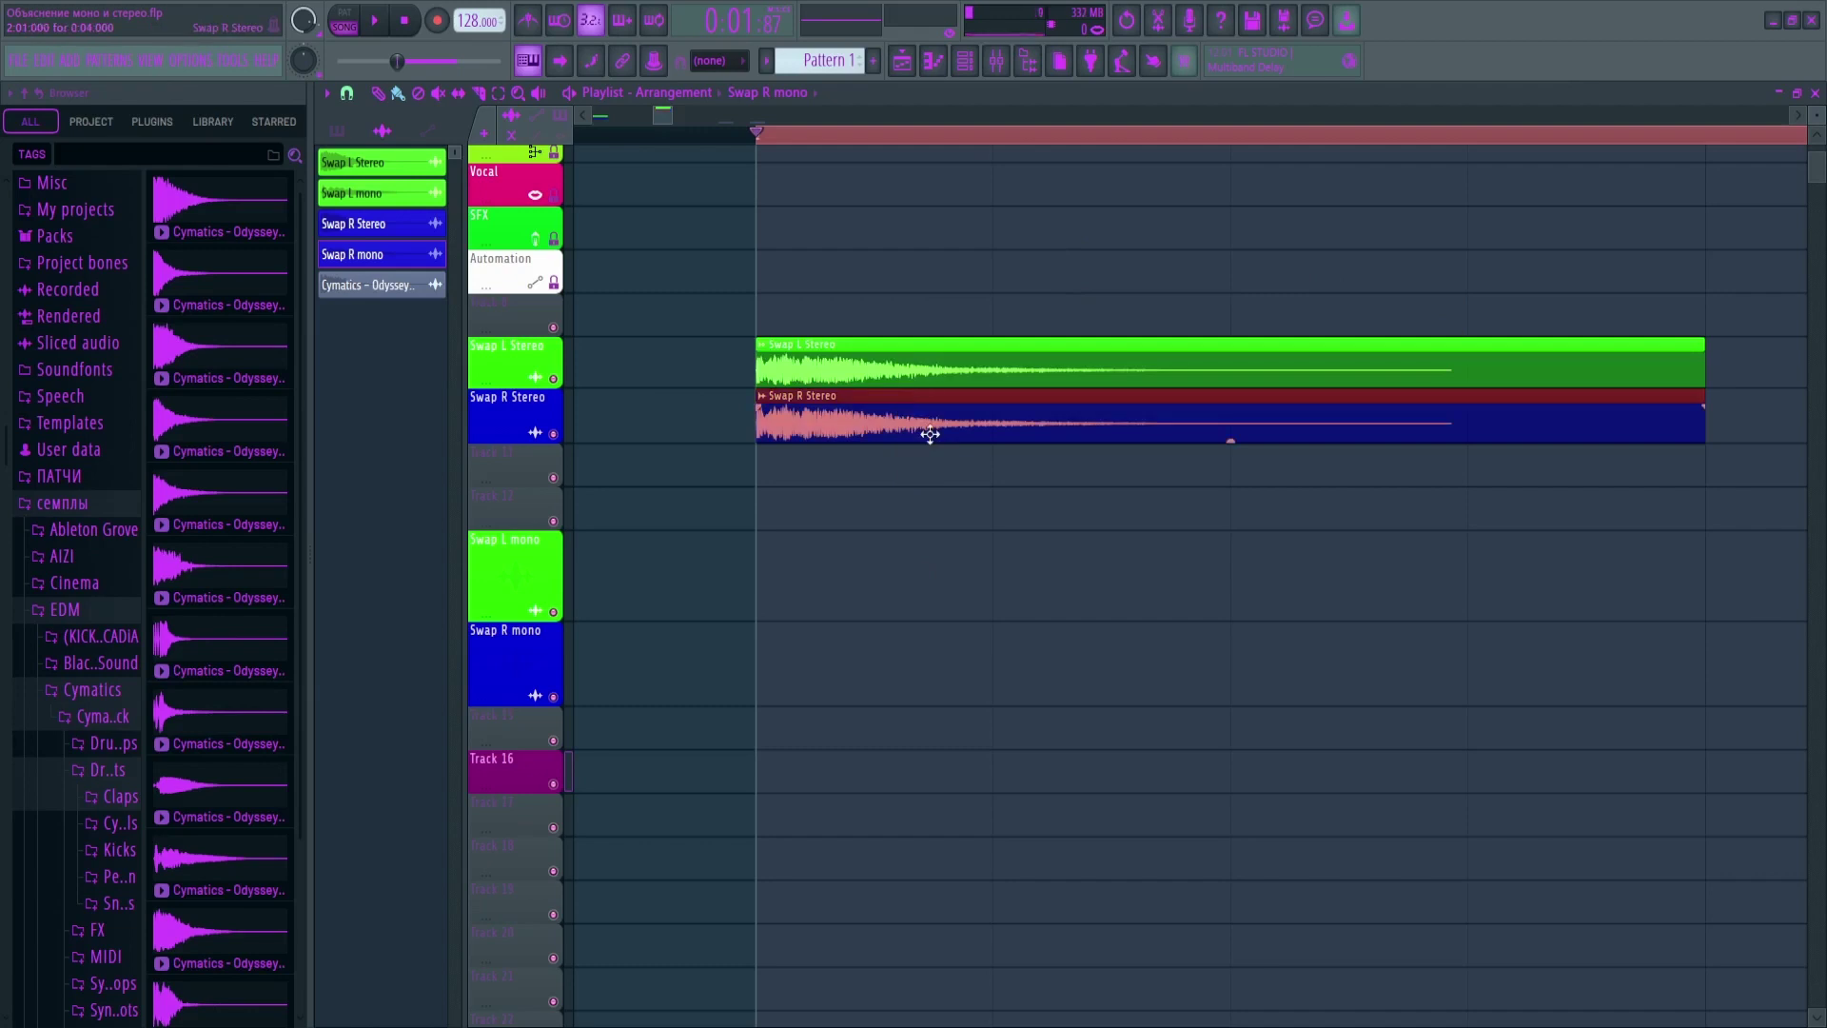
{"action": "left_click", "coordinate": [952, 498], "text": "ctrl"}
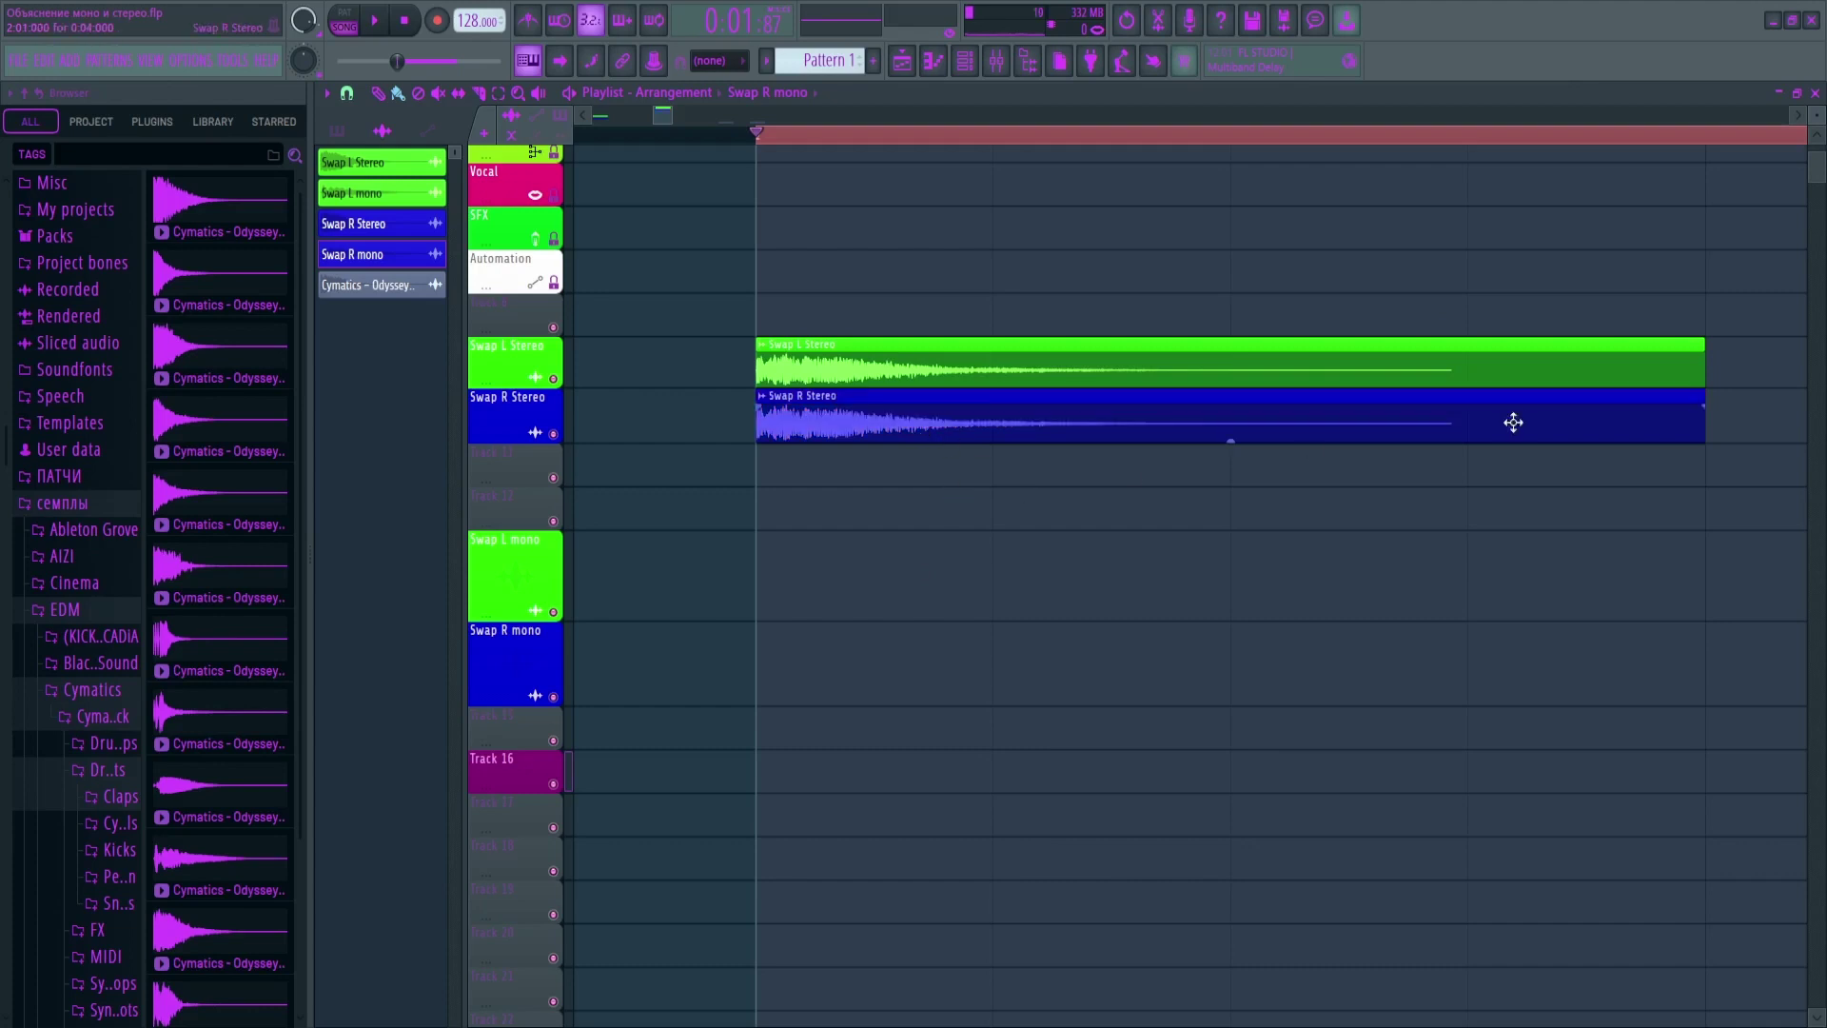
{"action": "left_click_drag", "start_coordinate": [957, 509], "coordinate": [1009, 438]}
Mute the Swap R Stereo track and check the left channel alone in the Master's MStereoScope during playback
{"action": "left_click", "coordinate": [553, 434]}
{"action": "left_click", "coordinate": [996, 60]}
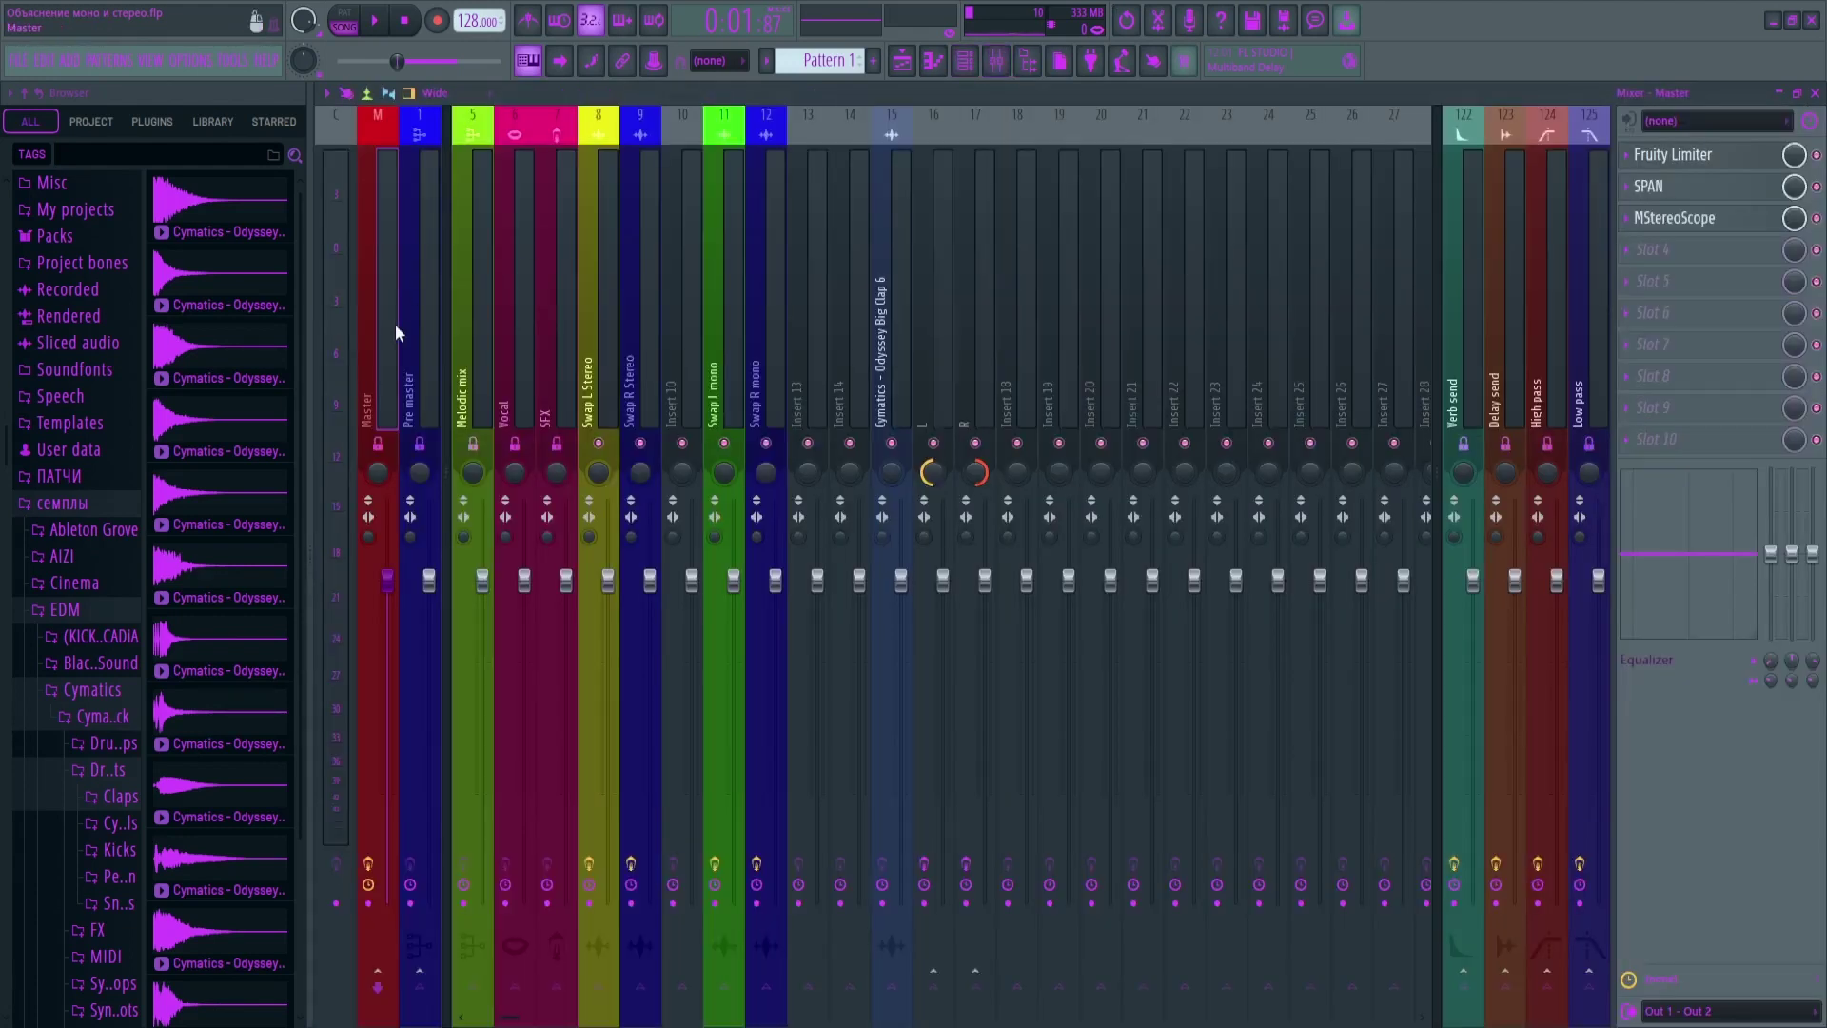
{"action": "left_click", "coordinate": [1689, 217]}
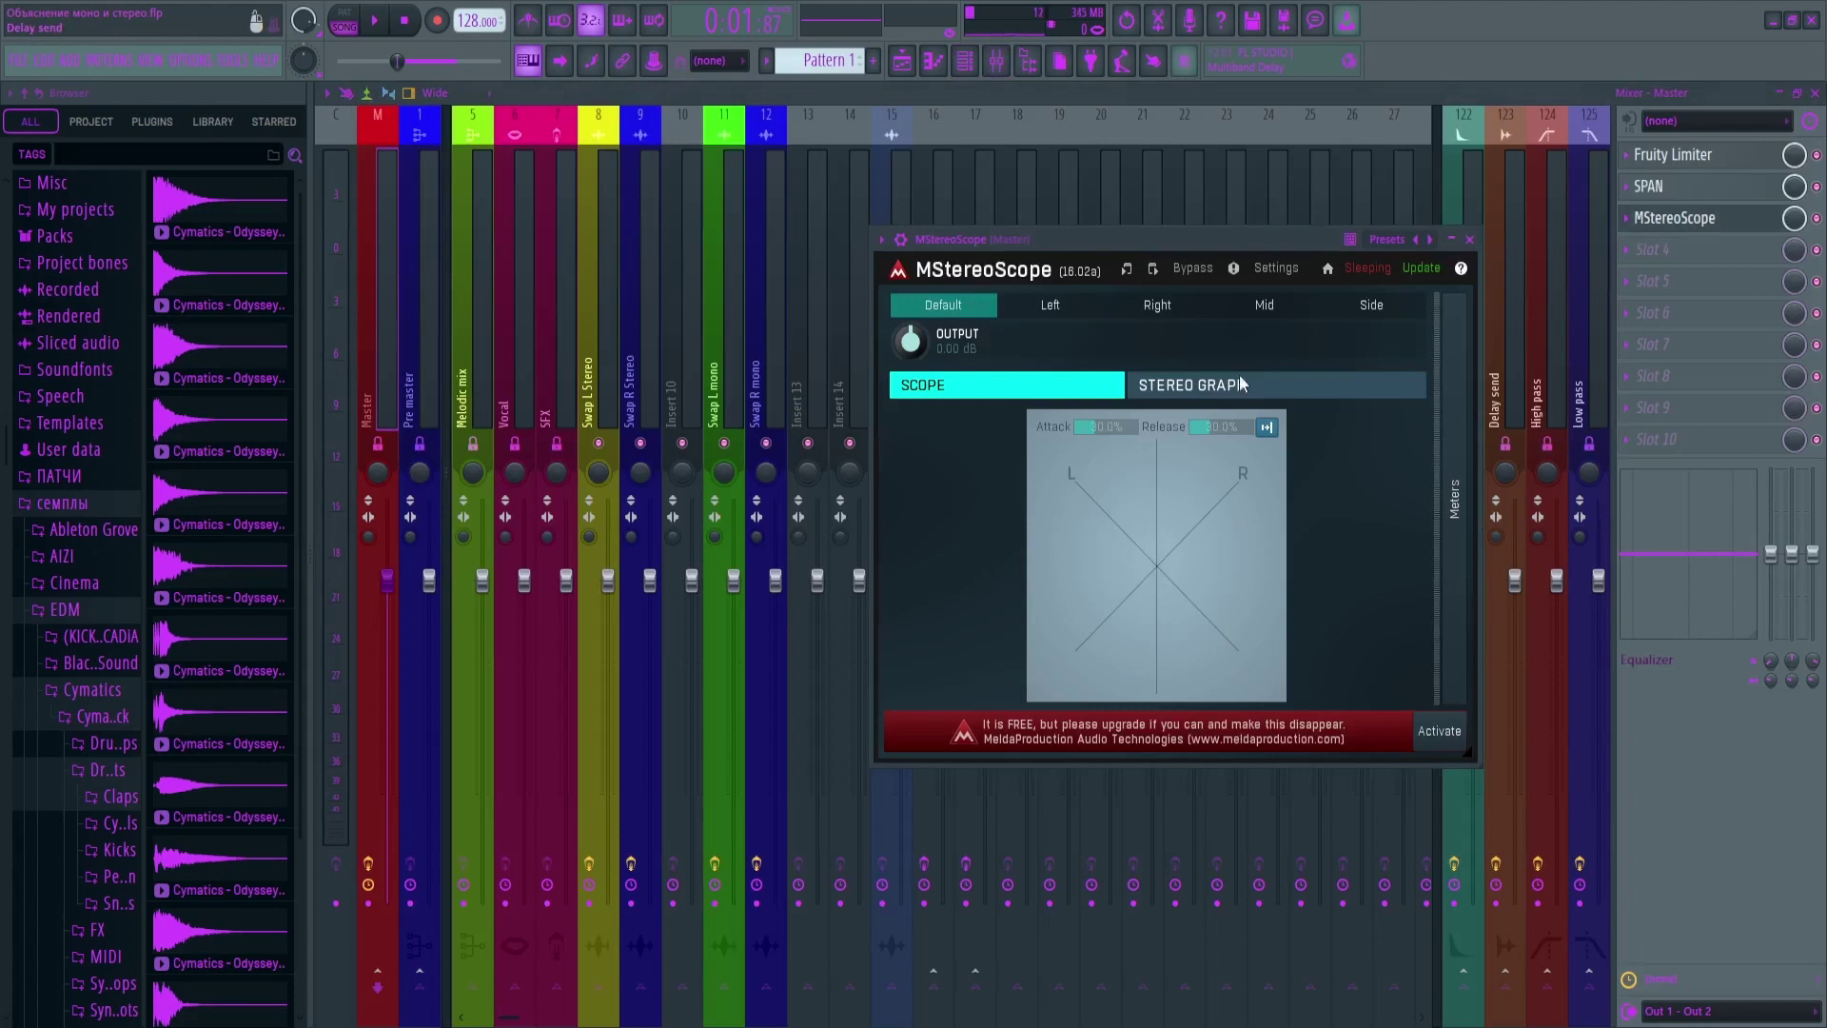
{"action": "key", "text": "space"}
{"action": "key", "text": "space"}
Solo the Swap R Stereo playlist track and check the right channel alone in the Master's MStereoScope during playback
{"action": "left_click", "coordinate": [903, 60]}
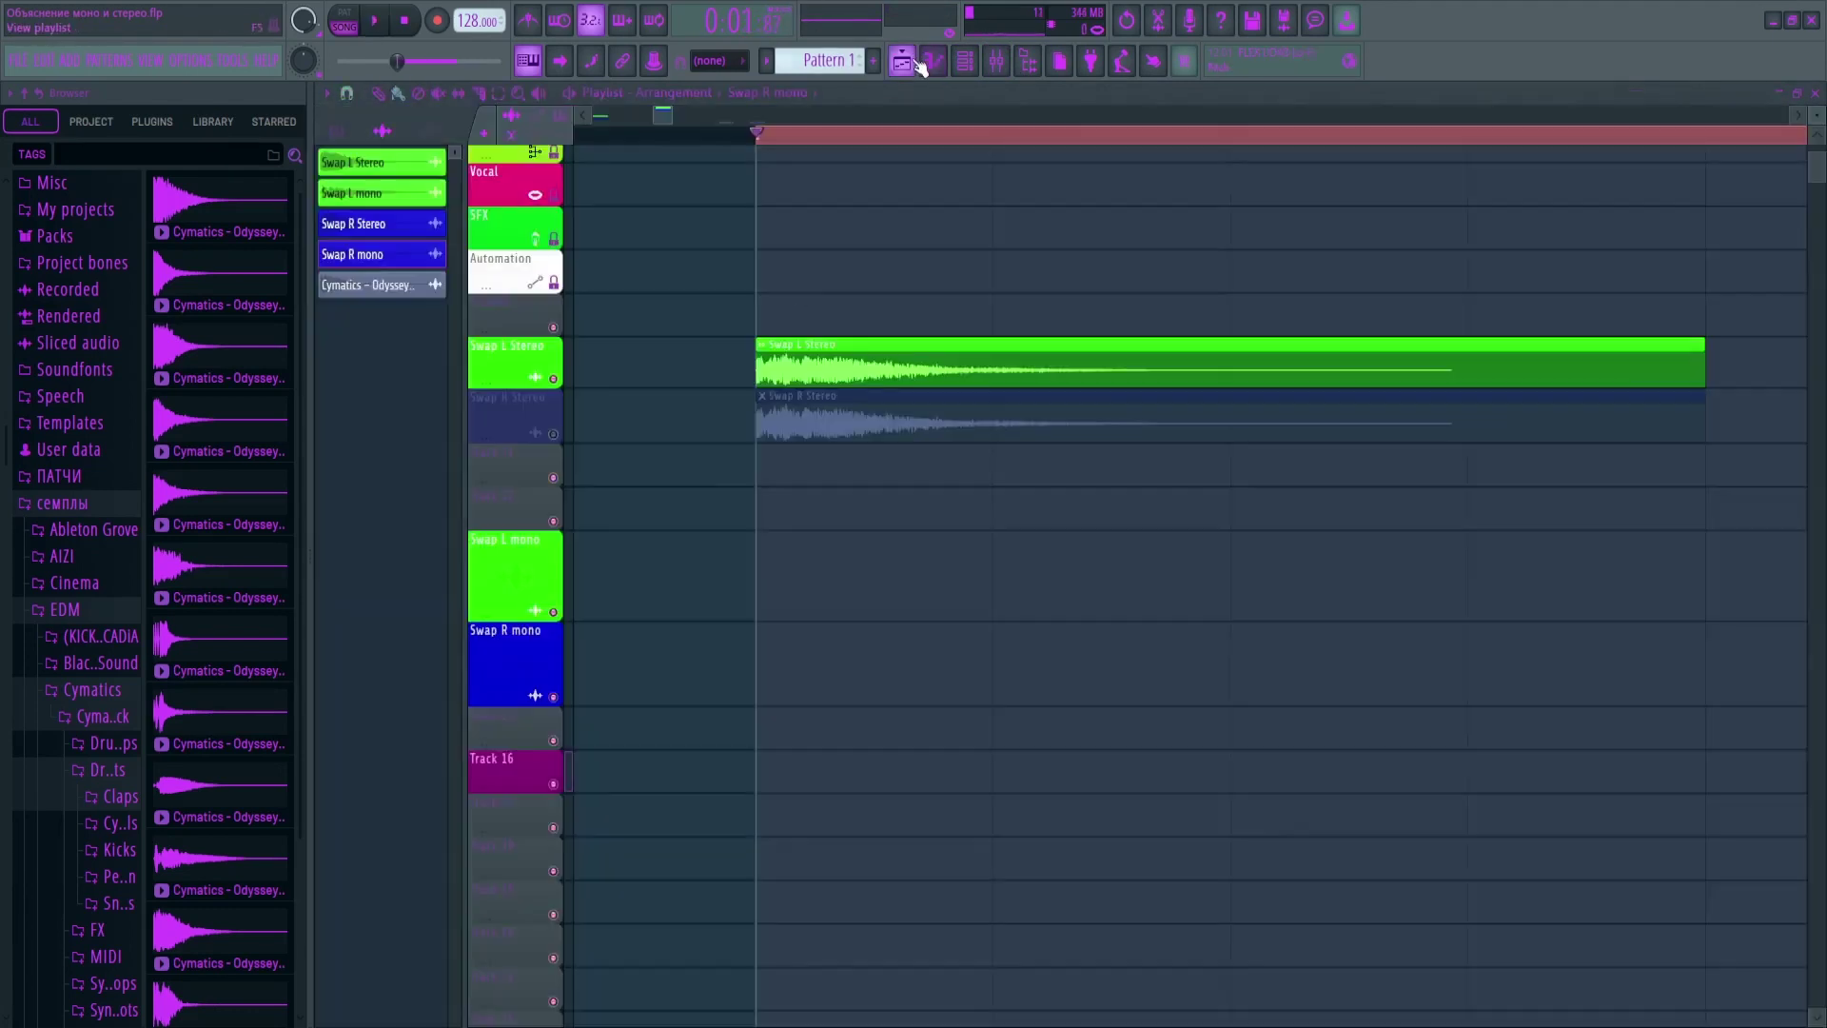
{"action": "right_click", "coordinate": [555, 436]}
{"action": "key", "text": "space"}
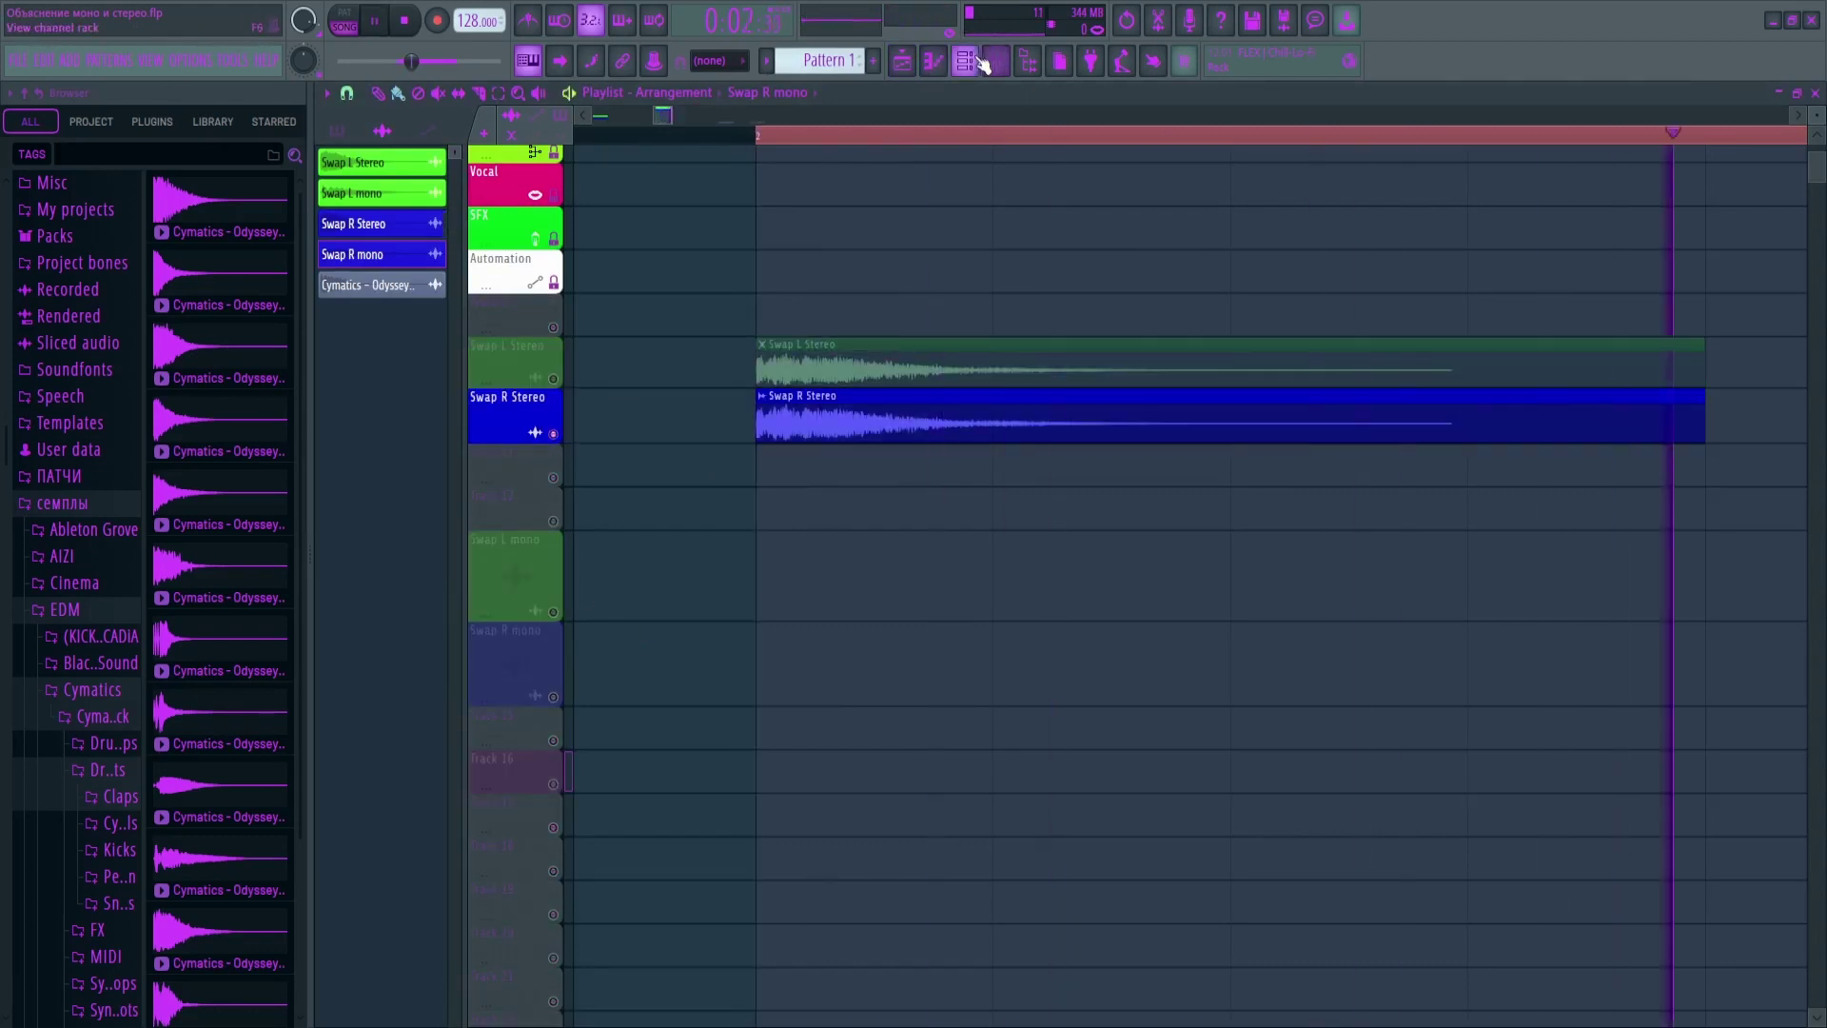
{"action": "left_click", "coordinate": [996, 62]}
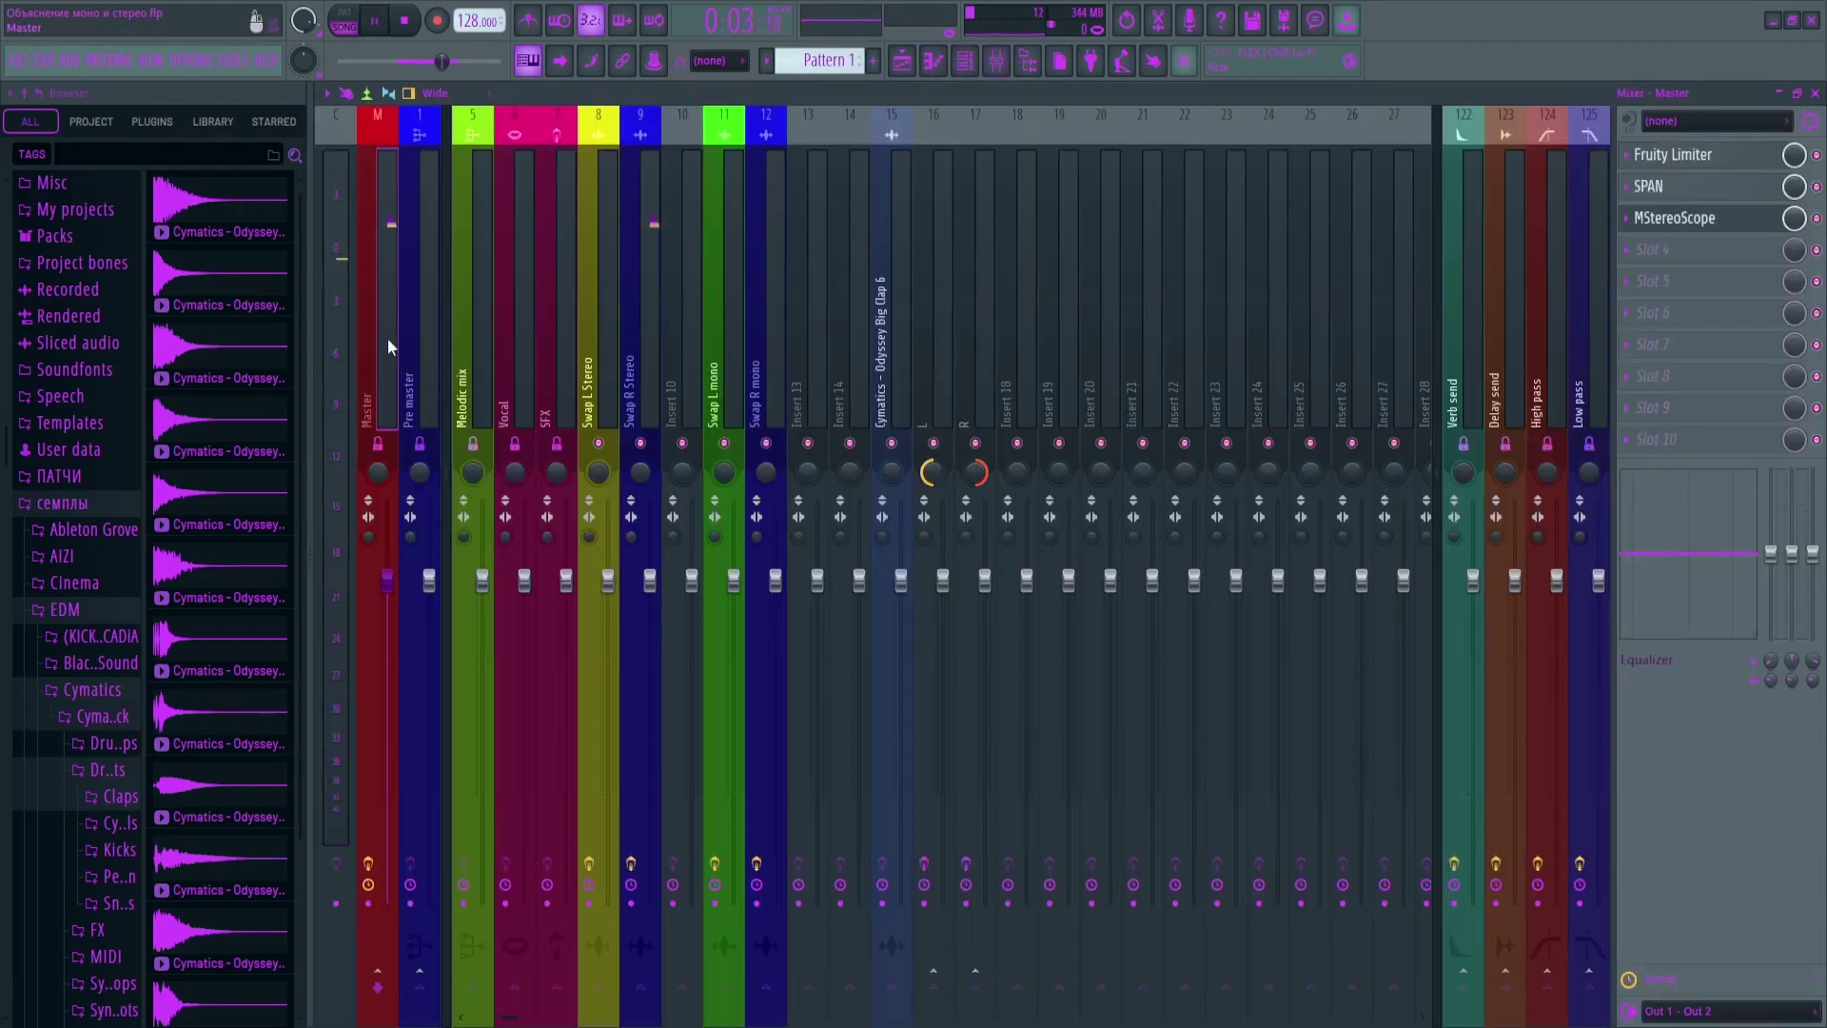
{"action": "left_click", "coordinate": [1675, 218]}
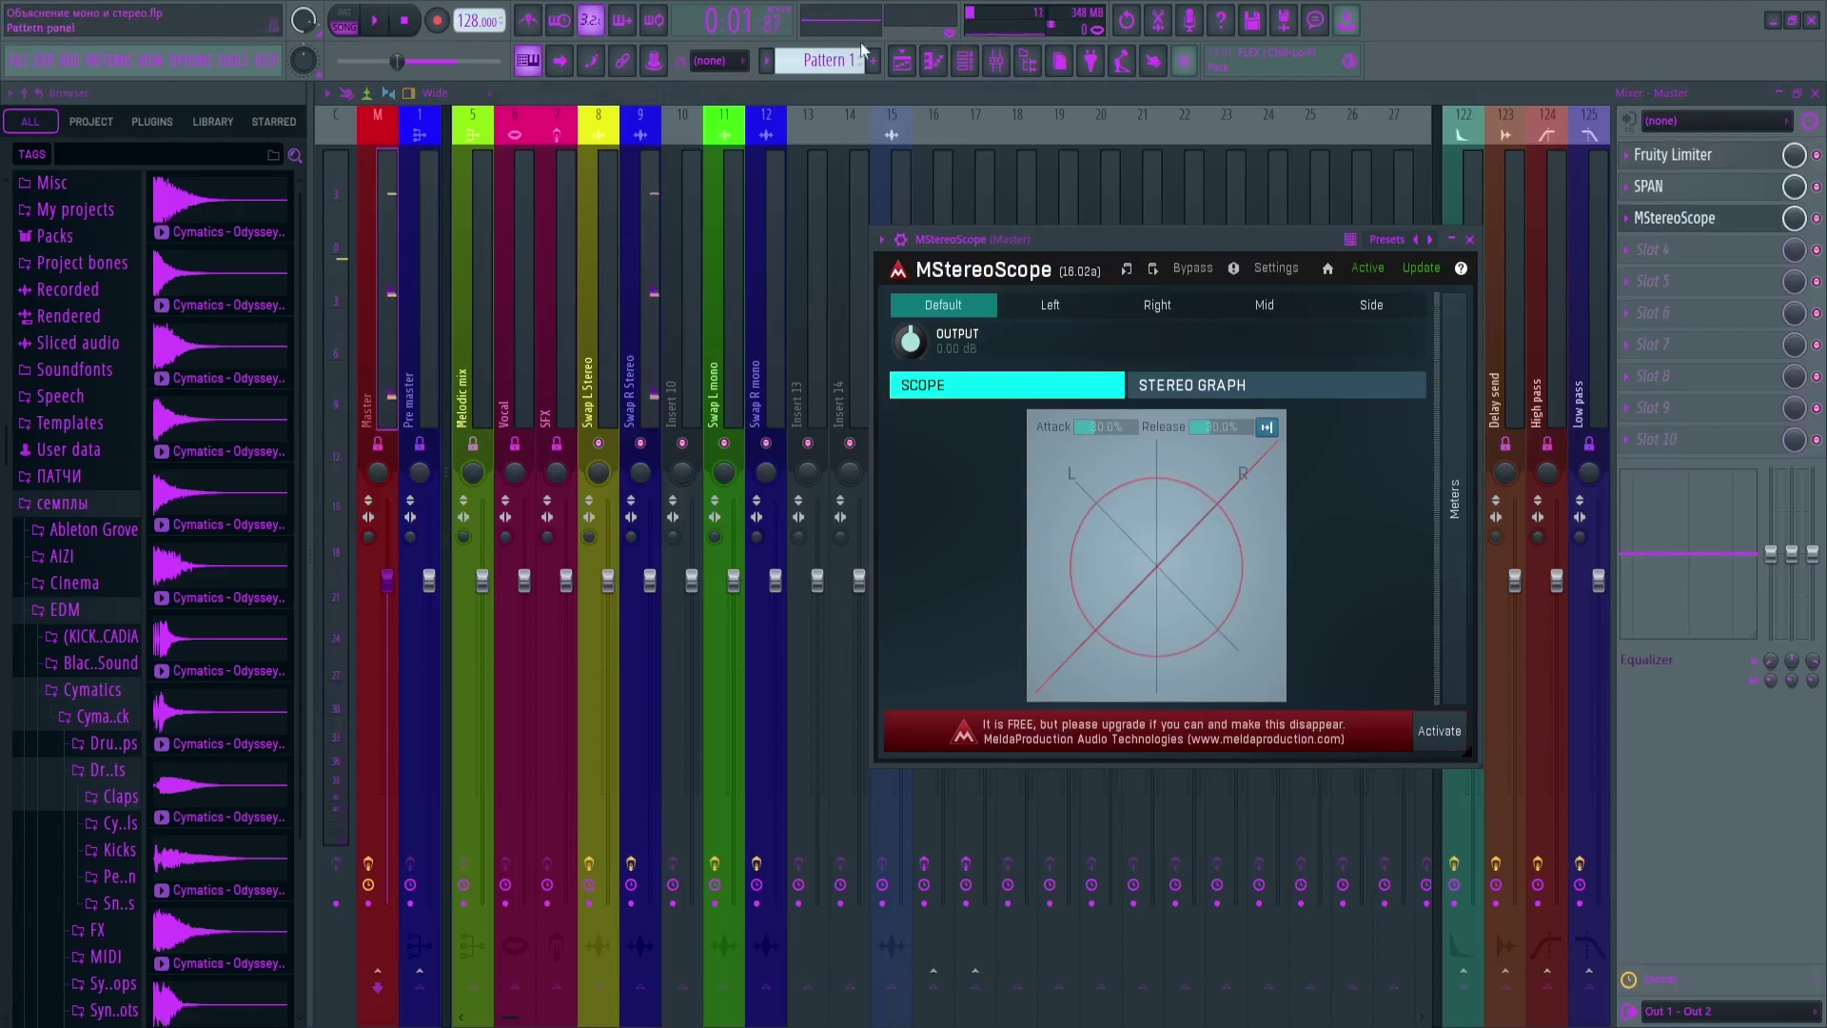
Unmute the Swap L Stereo track and check both stereo channels playing together in the Master's MStereoScope
{"action": "left_click", "coordinate": [901, 63]}
{"action": "left_click", "coordinate": [554, 381]}
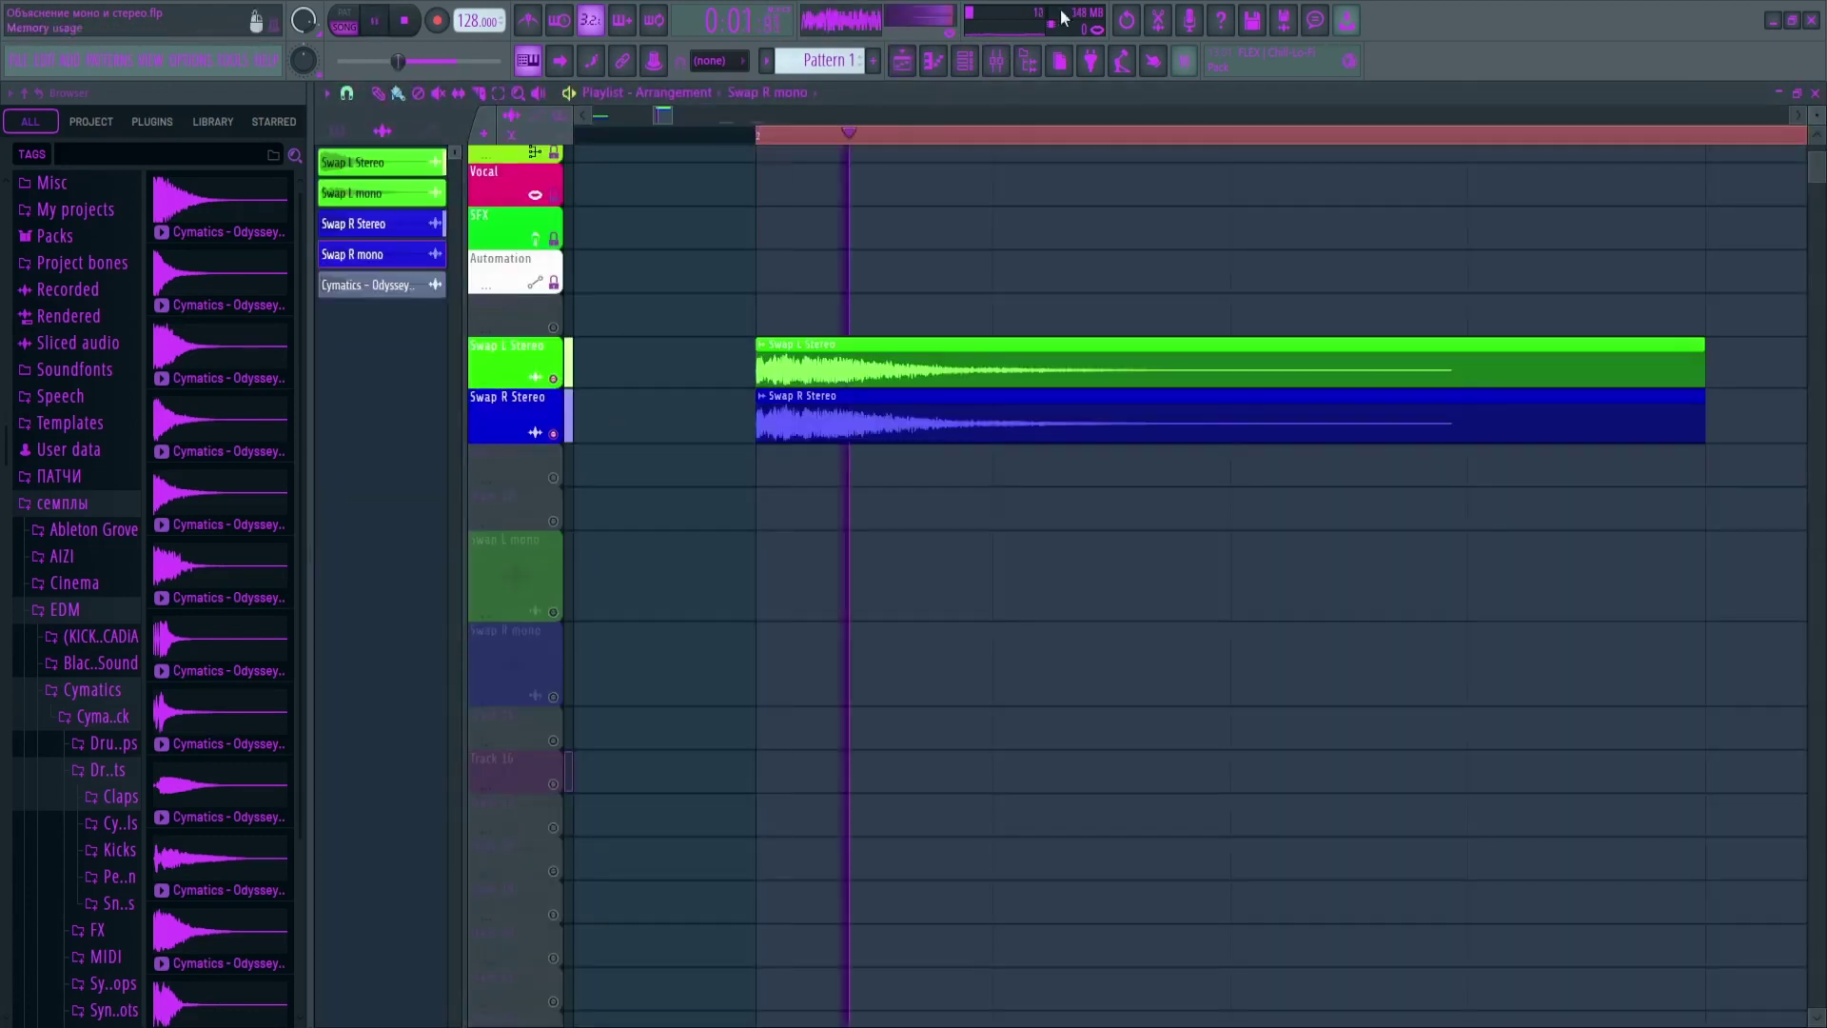
{"action": "left_click", "coordinate": [999, 63]}
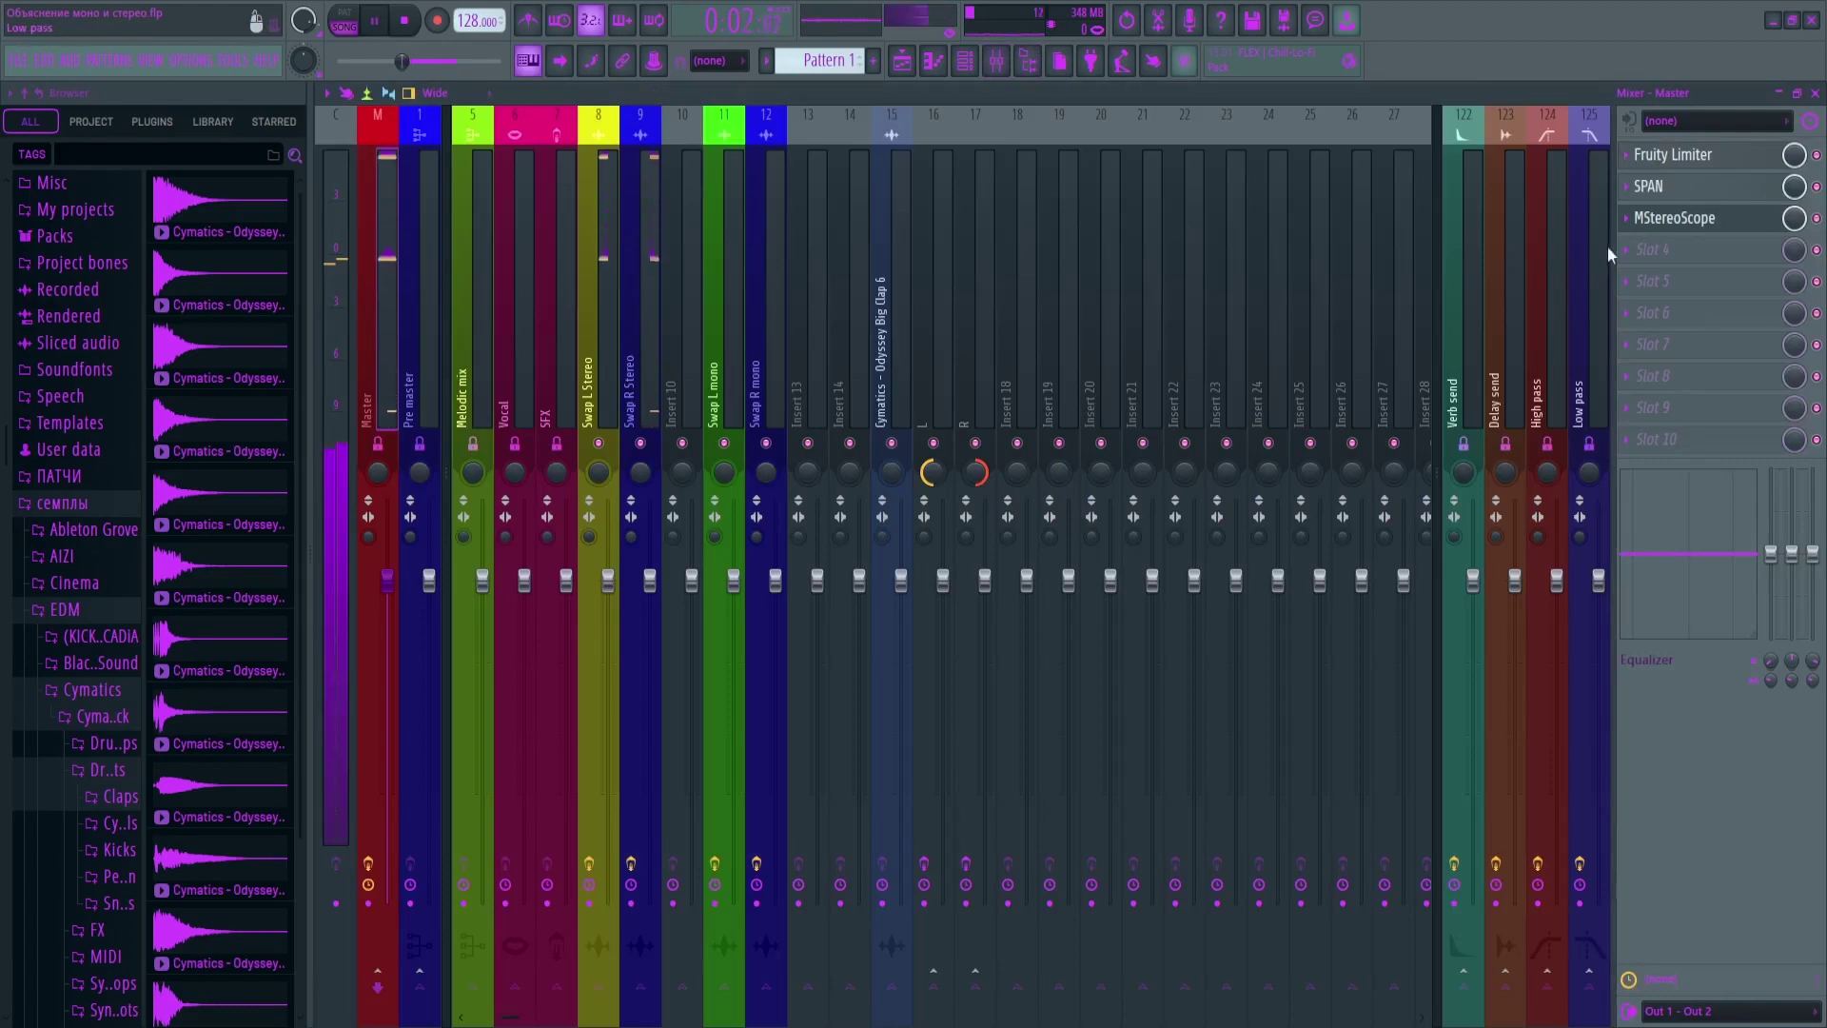
{"action": "left_click", "coordinate": [1681, 220]}
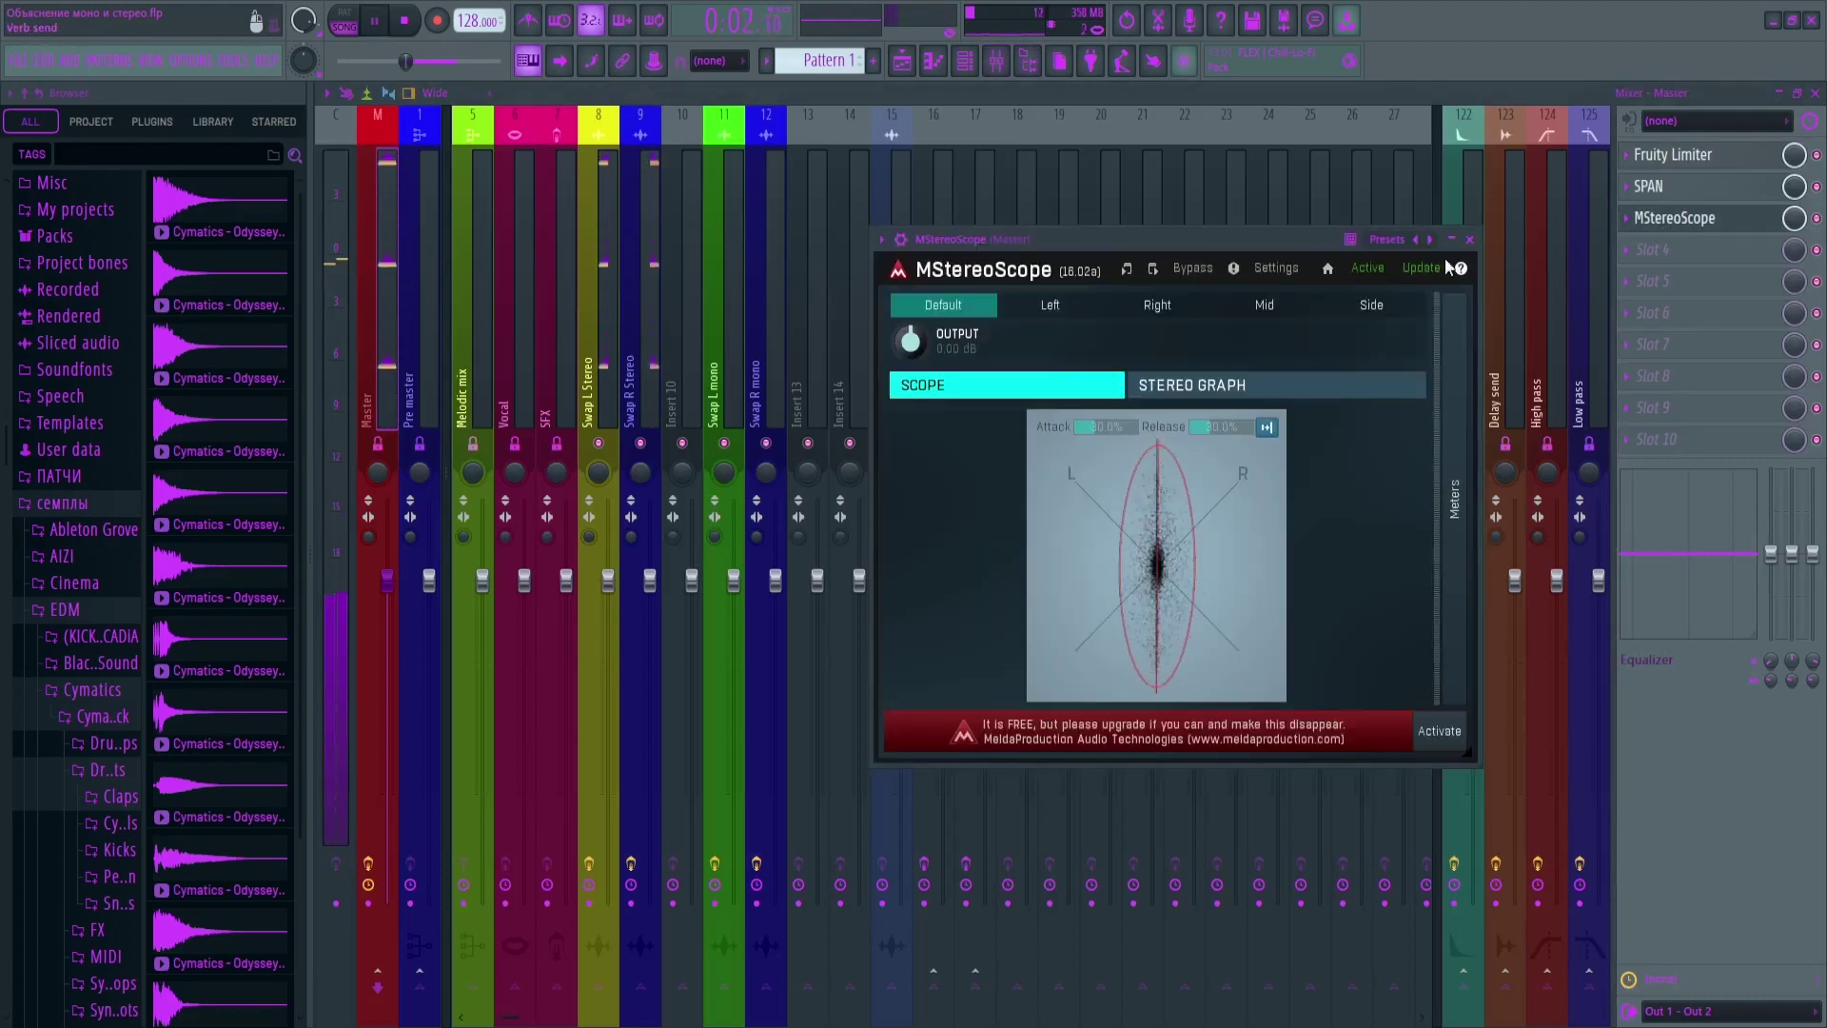
Return to the playlist and examine the Swap L mono and Swap R mono clips in bar 1
{"action": "left_click", "coordinate": [901, 63]}
{"action": "scroll", "coordinate": [828, 466], "scroll_direction": "down", "scroll_amount": 3}
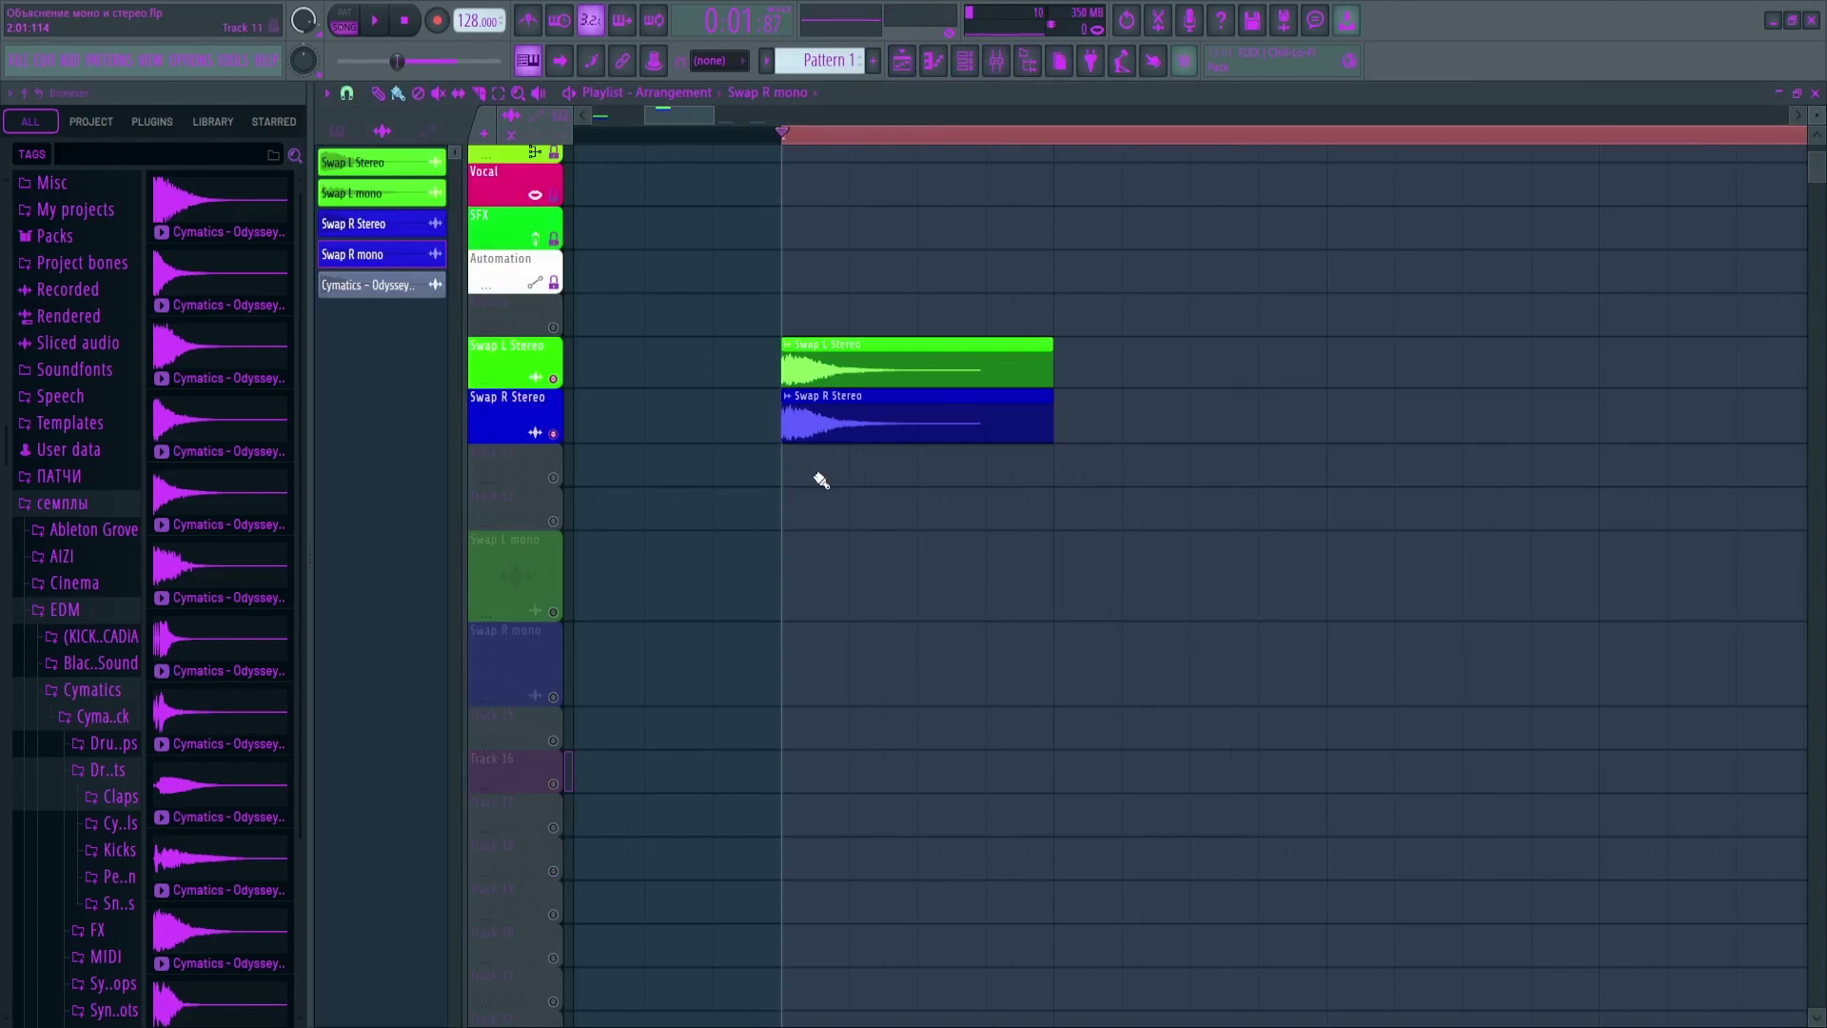
{"action": "scroll", "coordinate": [816, 473], "scroll_direction": "down", "scroll_amount": 2}
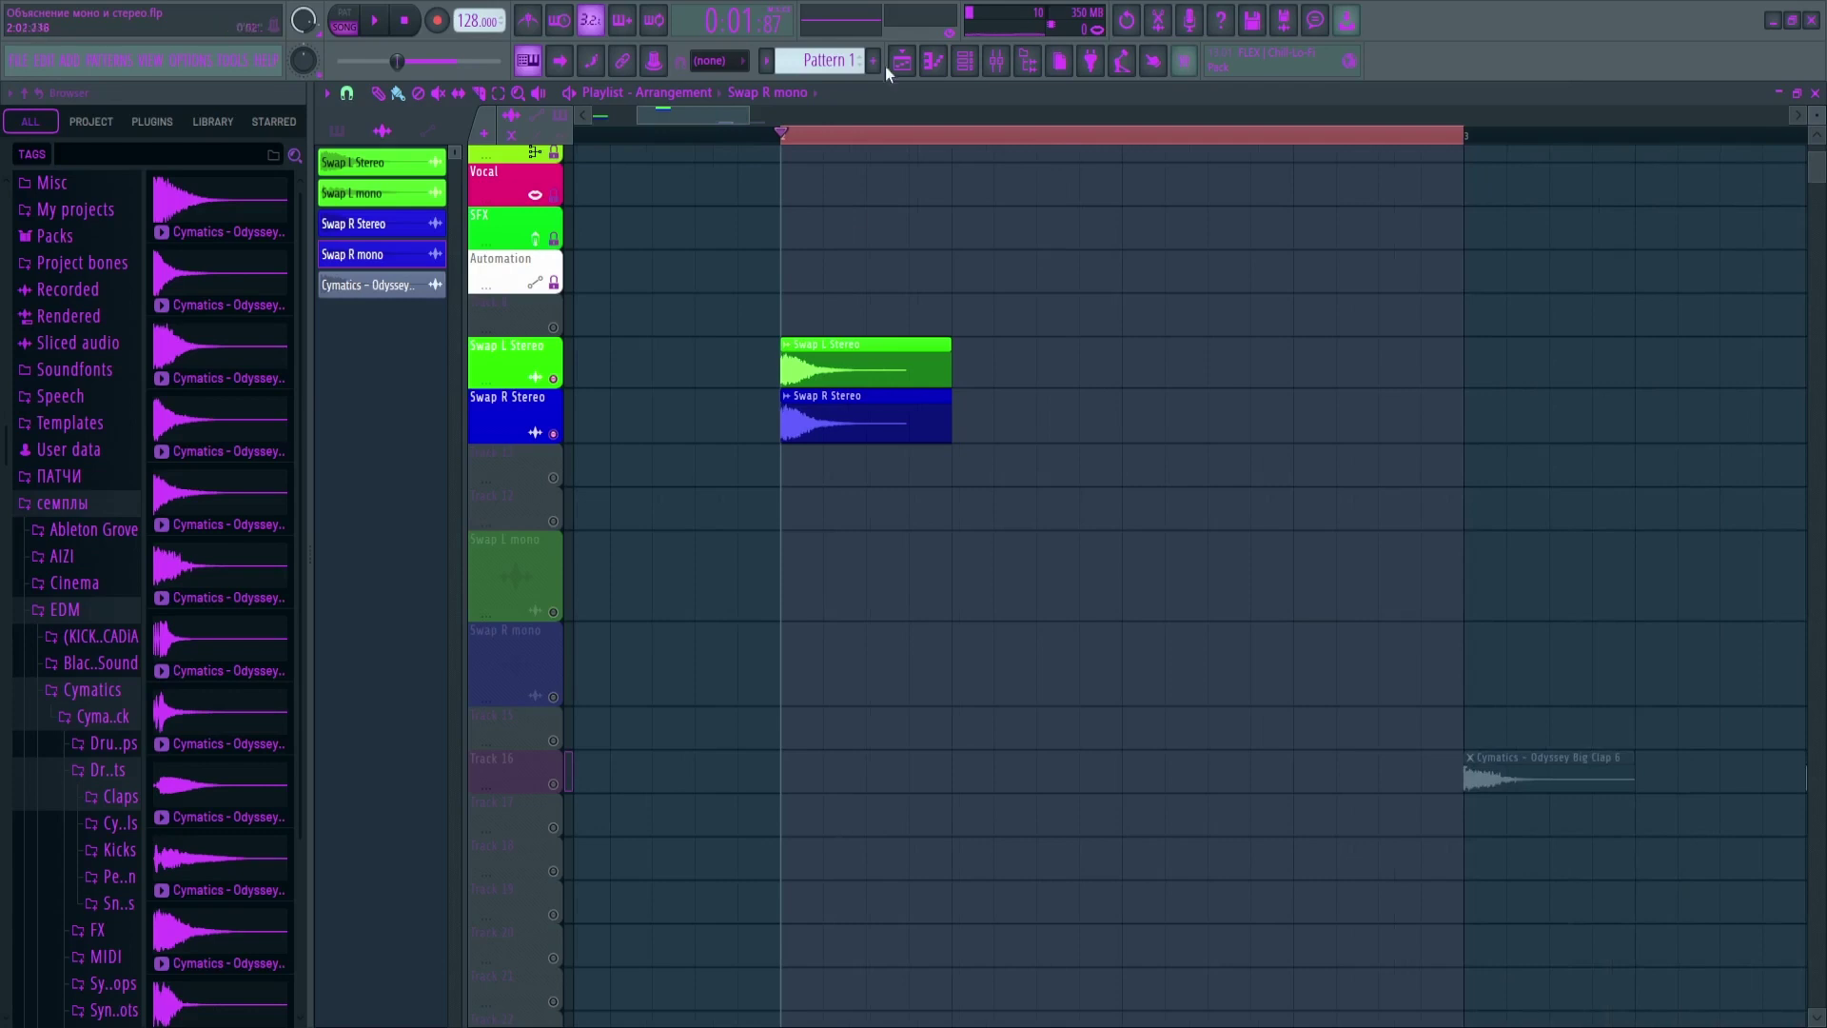
{"action": "left_click_drag", "start_coordinate": [716, 115], "coordinate": [419, 112]}
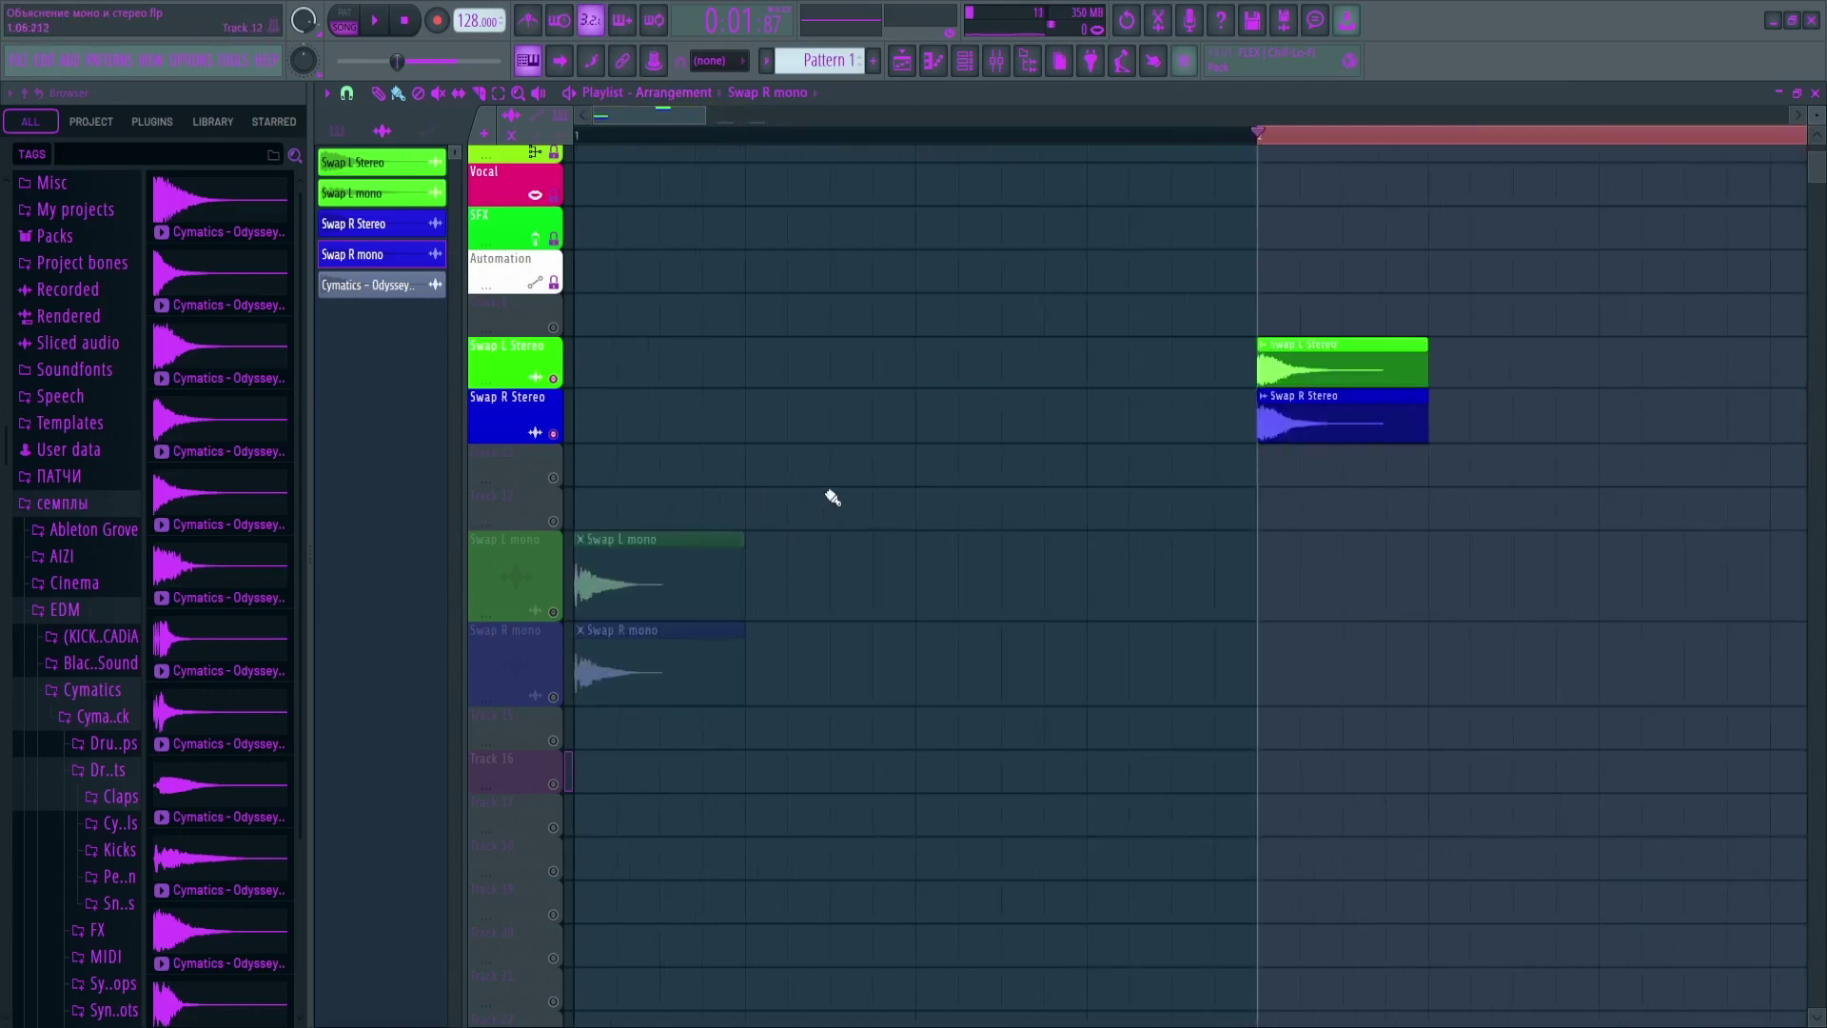
{"action": "left_click_drag", "start_coordinate": [772, 509], "coordinate": [547, 773]}
{"action": "left_click", "coordinate": [795, 709]}
{"action": "left_click_drag", "start_coordinate": [777, 488], "coordinate": [623, 695]}
{"action": "left_click", "coordinate": [790, 698]}
Examine the waveforms of the Swap L Stereo and Swap R Stereo clips in bar 2 for comparison with the mono pair
{"action": "scroll", "coordinate": [832, 482], "scroll_direction": "down", "scroll_amount": 3, "text": "ctrl"}
{"action": "scroll", "coordinate": [942, 365], "scroll_direction": "up", "scroll_amount": 3, "text": "ctrl"}
{"action": "left_click_drag", "start_coordinate": [1176, 322], "coordinate": [983, 444], "text": "ctrl"}
{"action": "left_click", "coordinate": [1035, 529], "text": "ctrl"}
{"action": "left_click_drag", "start_coordinate": [1168, 358], "coordinate": [951, 463], "text": "ctrl"}
{"action": "right_click", "coordinate": [966, 498]}
{"action": "scroll", "coordinate": [1011, 495], "scroll_direction": "up", "scroll_amount": 3, "text": "ctrl"}
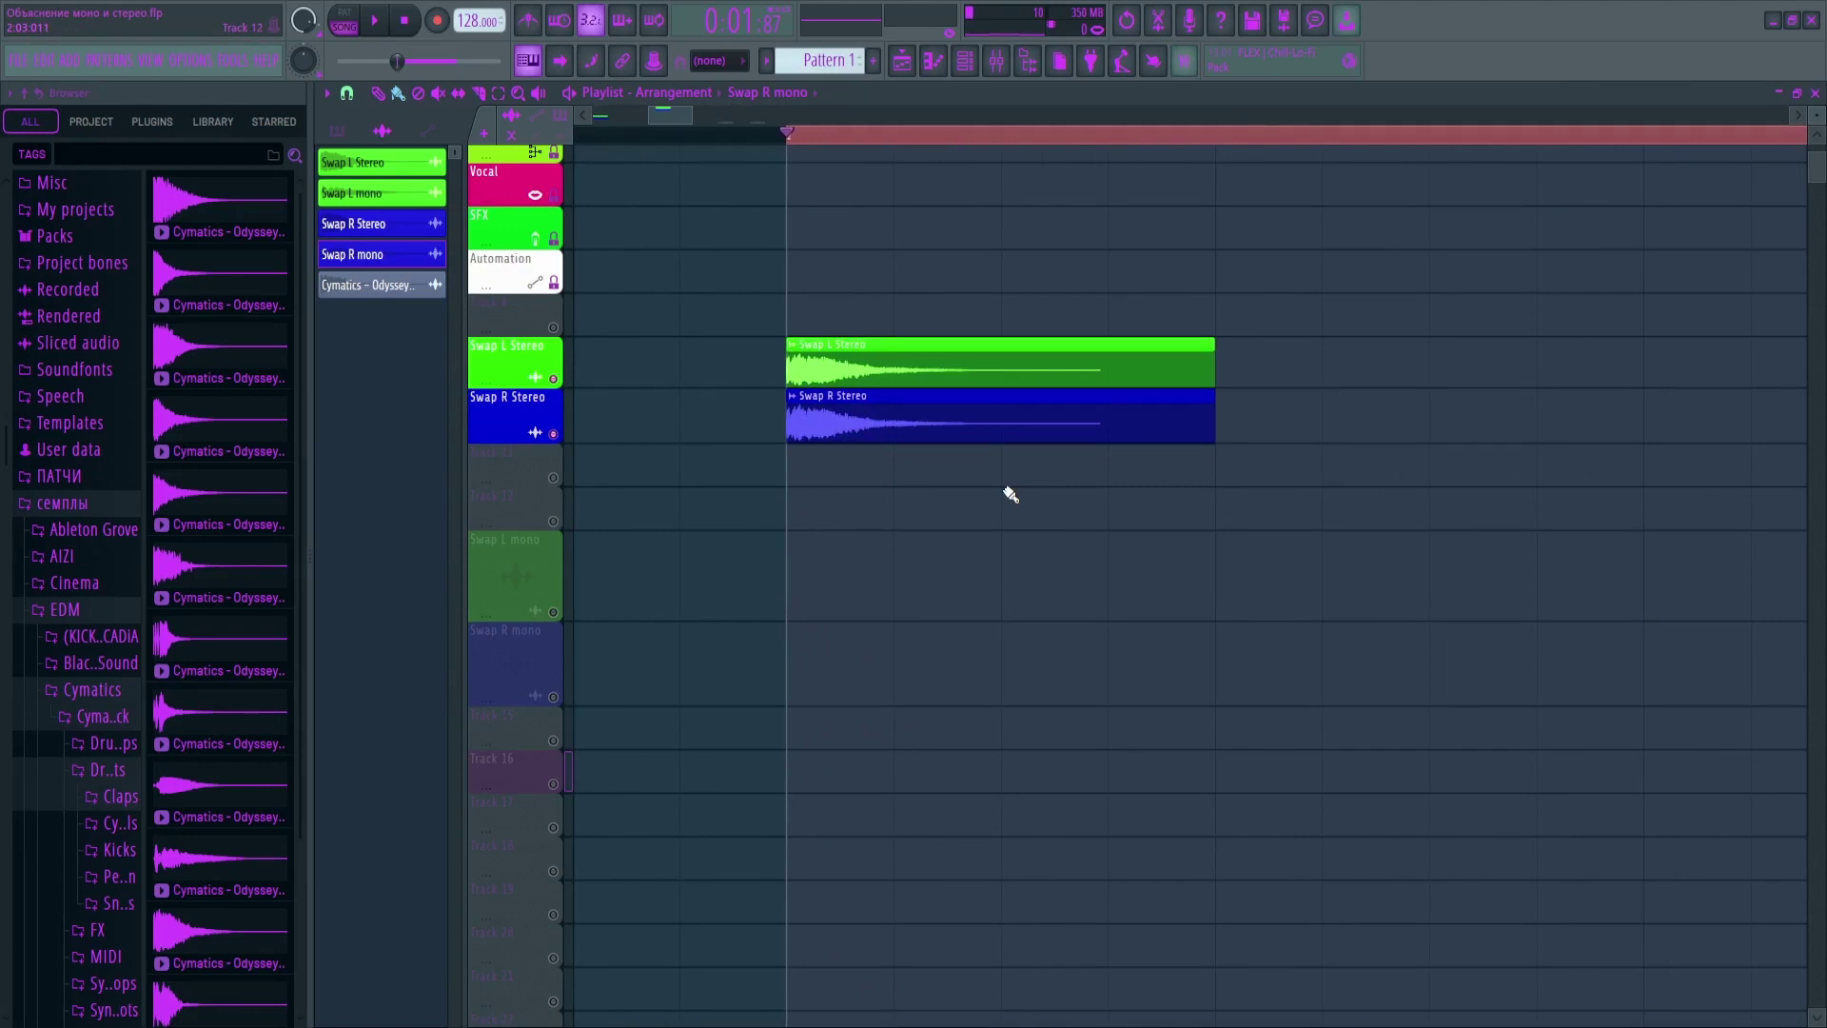
{"action": "scroll", "coordinate": [999, 476], "scroll_direction": "up", "scroll_amount": 4, "text": "ctrl"}
{"action": "left_click_drag", "start_coordinate": [1504, 390], "coordinate": [811, 468]}
Select bar 3, holding the two Cymatics - Odyssey Big Clap 6 clips, as the playback range
{"action": "scroll", "coordinate": [1068, 591], "scroll_direction": "down", "scroll_amount": 6, "text": "ctrl"}
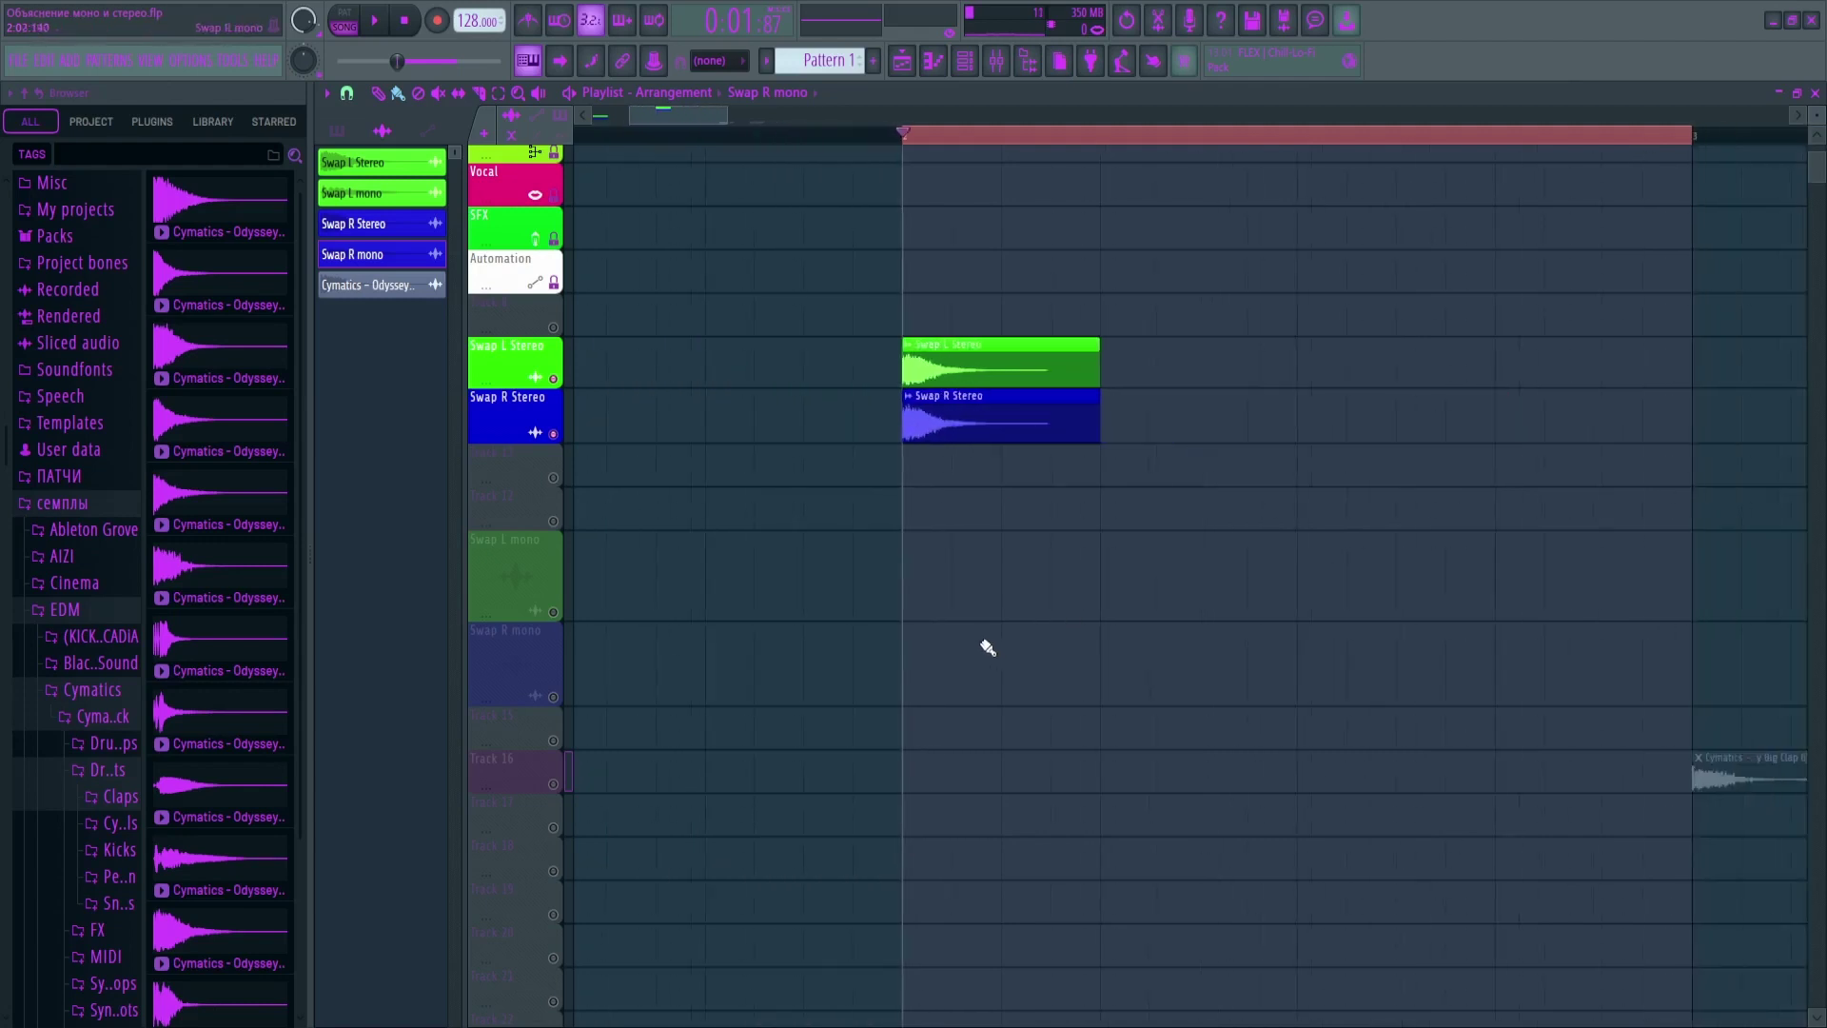
{"action": "scroll", "coordinate": [1018, 194], "scroll_direction": "up", "scroll_amount": 4, "text": "ctrl"}
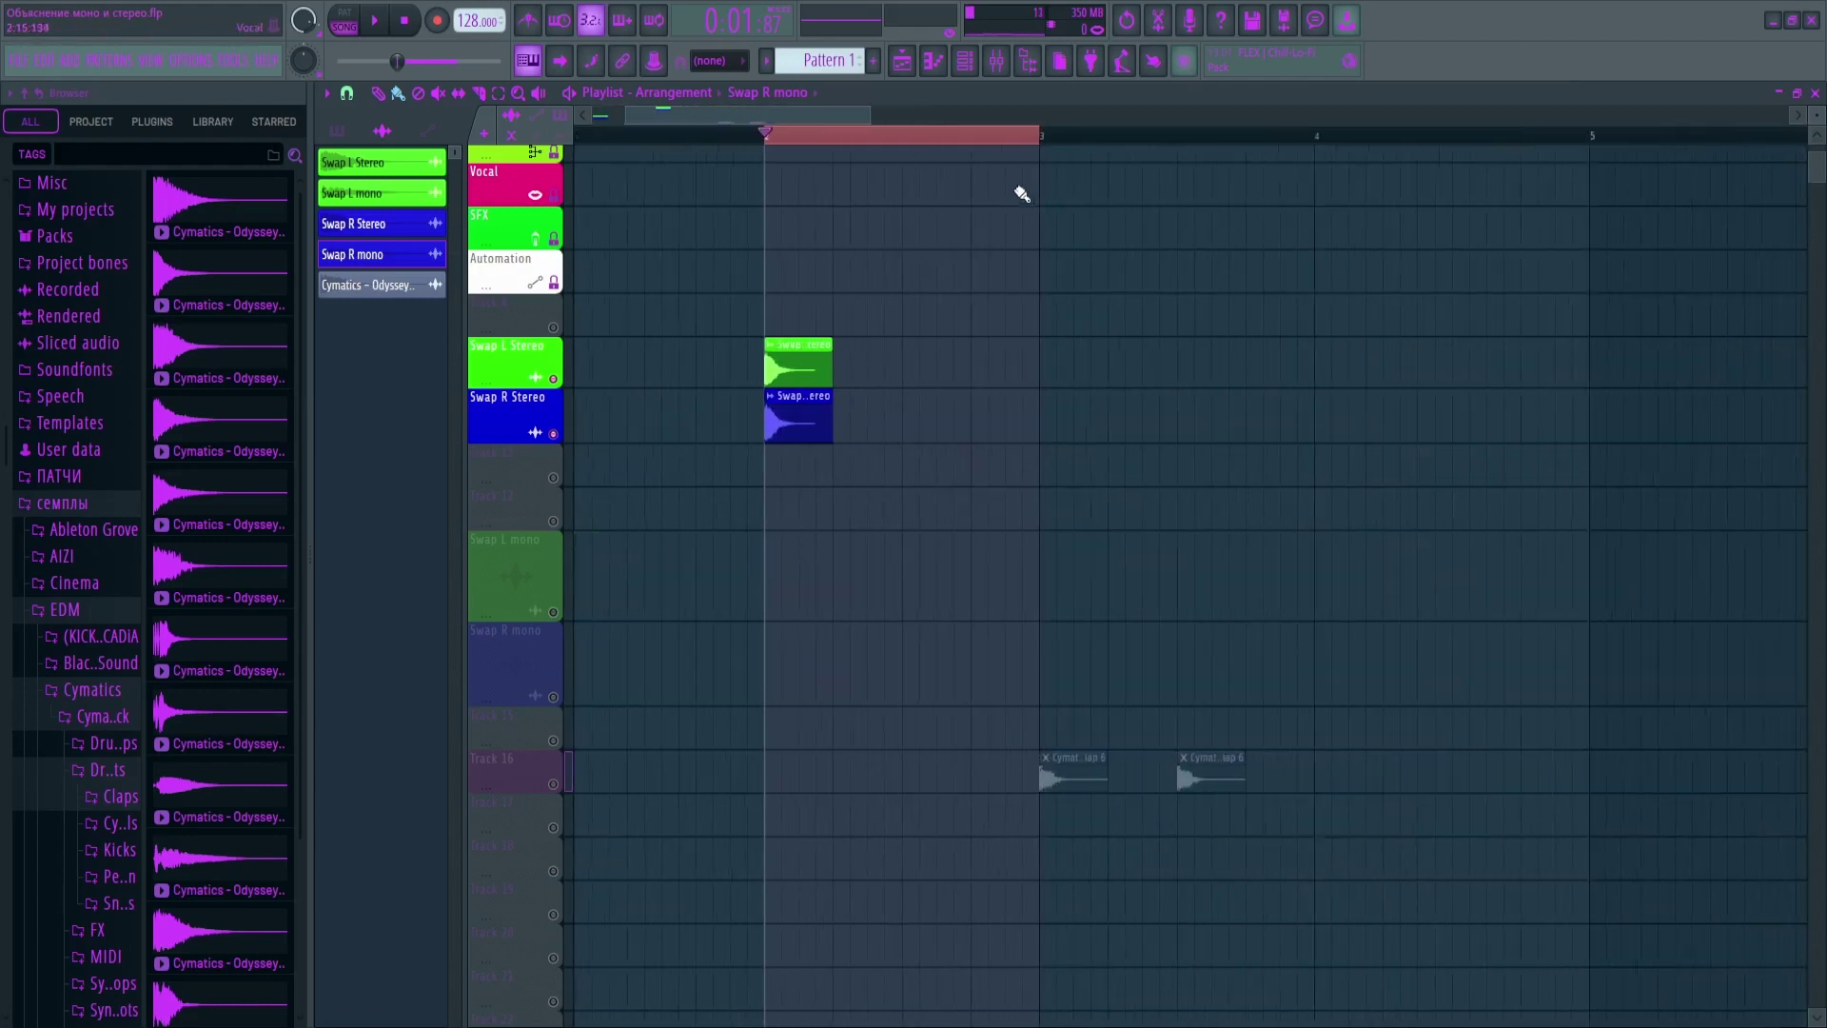
{"action": "scroll", "coordinate": [677, 383], "scroll_direction": "down", "scroll_amount": 3, "text": "ctrl"}
{"action": "scroll", "coordinate": [651, 359], "scroll_direction": "up", "scroll_amount": 2, "text": "ctrl"}
{"action": "left_click_drag", "start_coordinate": [714, 141], "coordinate": [1150, 161]}
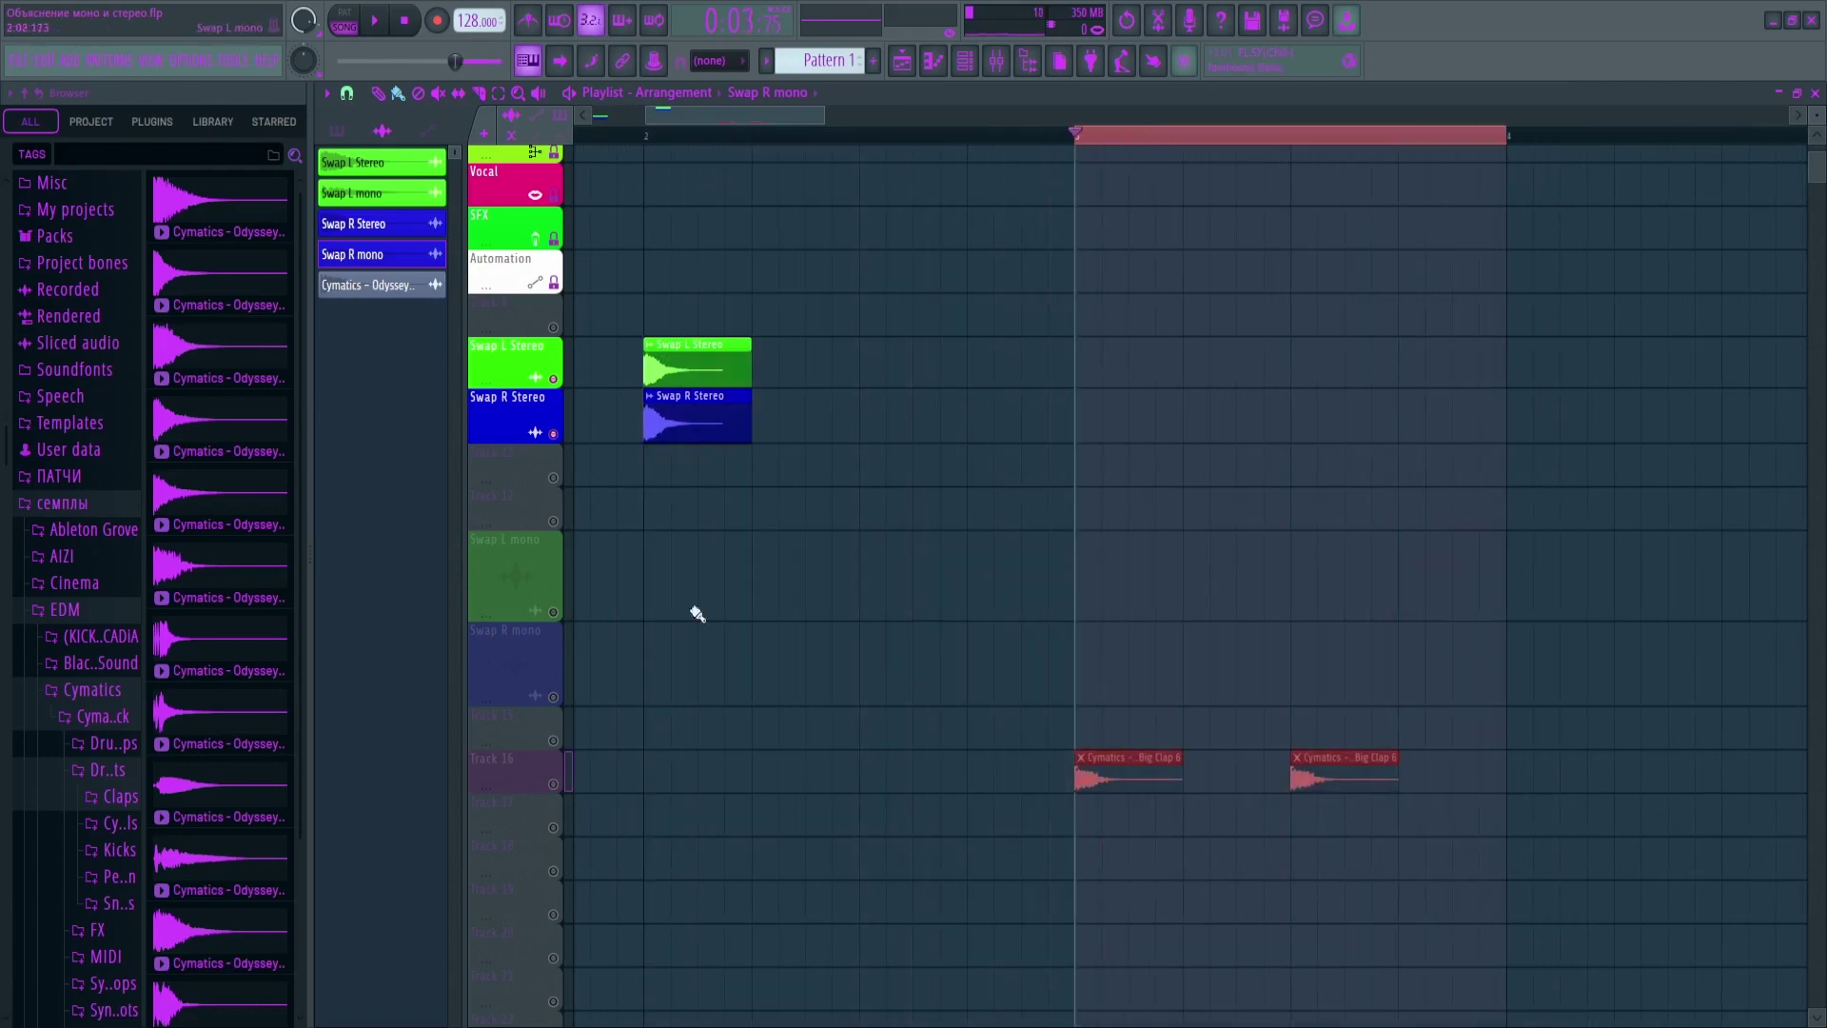
Solo playlist Track 16 with the clap clips and select the Cymatics - Odyssey Big Clap 6 mixer track
{"action": "left_click", "coordinate": [553, 786], "text": "ctrl"}
{"action": "scroll", "coordinate": [1597, 567], "scroll_direction": "up", "scroll_amount": 3, "text": "ctrl"}
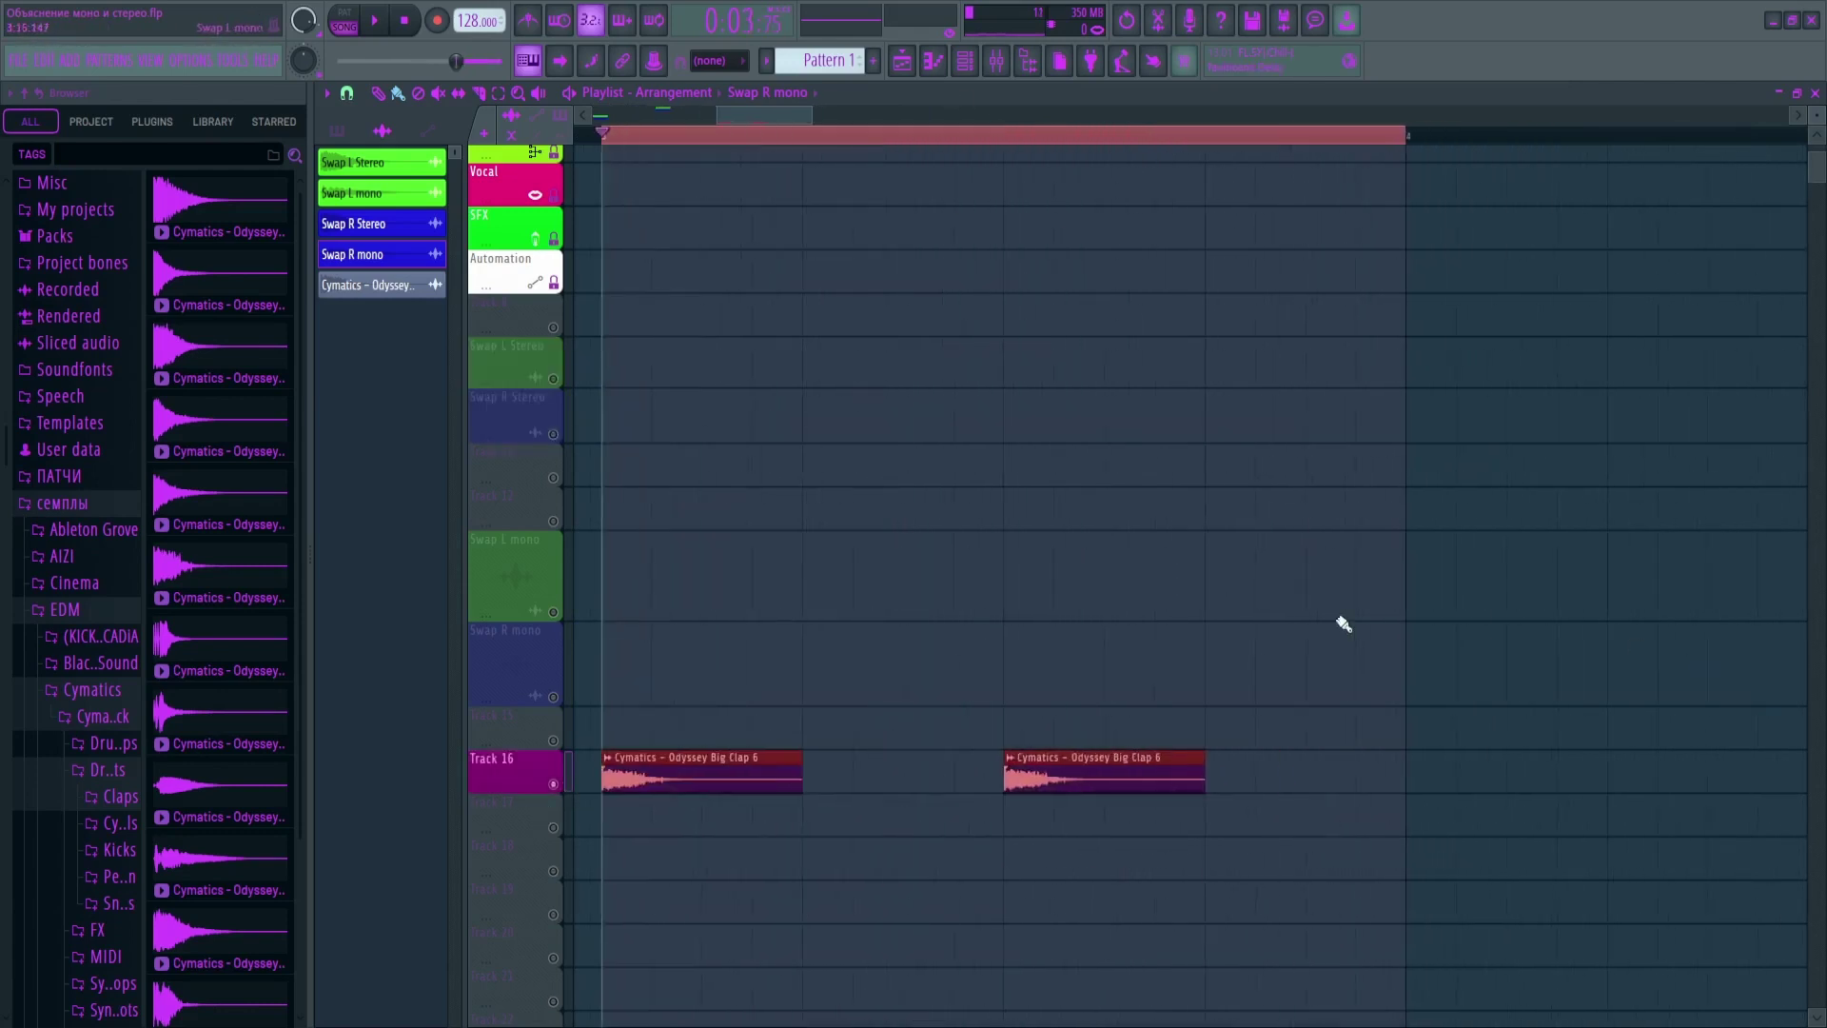
{"action": "scroll", "coordinate": [1238, 542], "scroll_direction": "down", "scroll_amount": 2, "text": "ctrl"}
{"action": "scroll", "coordinate": [924, 152], "scroll_direction": "up", "scroll_amount": 2, "text": "ctrl"}
{"action": "left_click", "coordinate": [997, 60]}
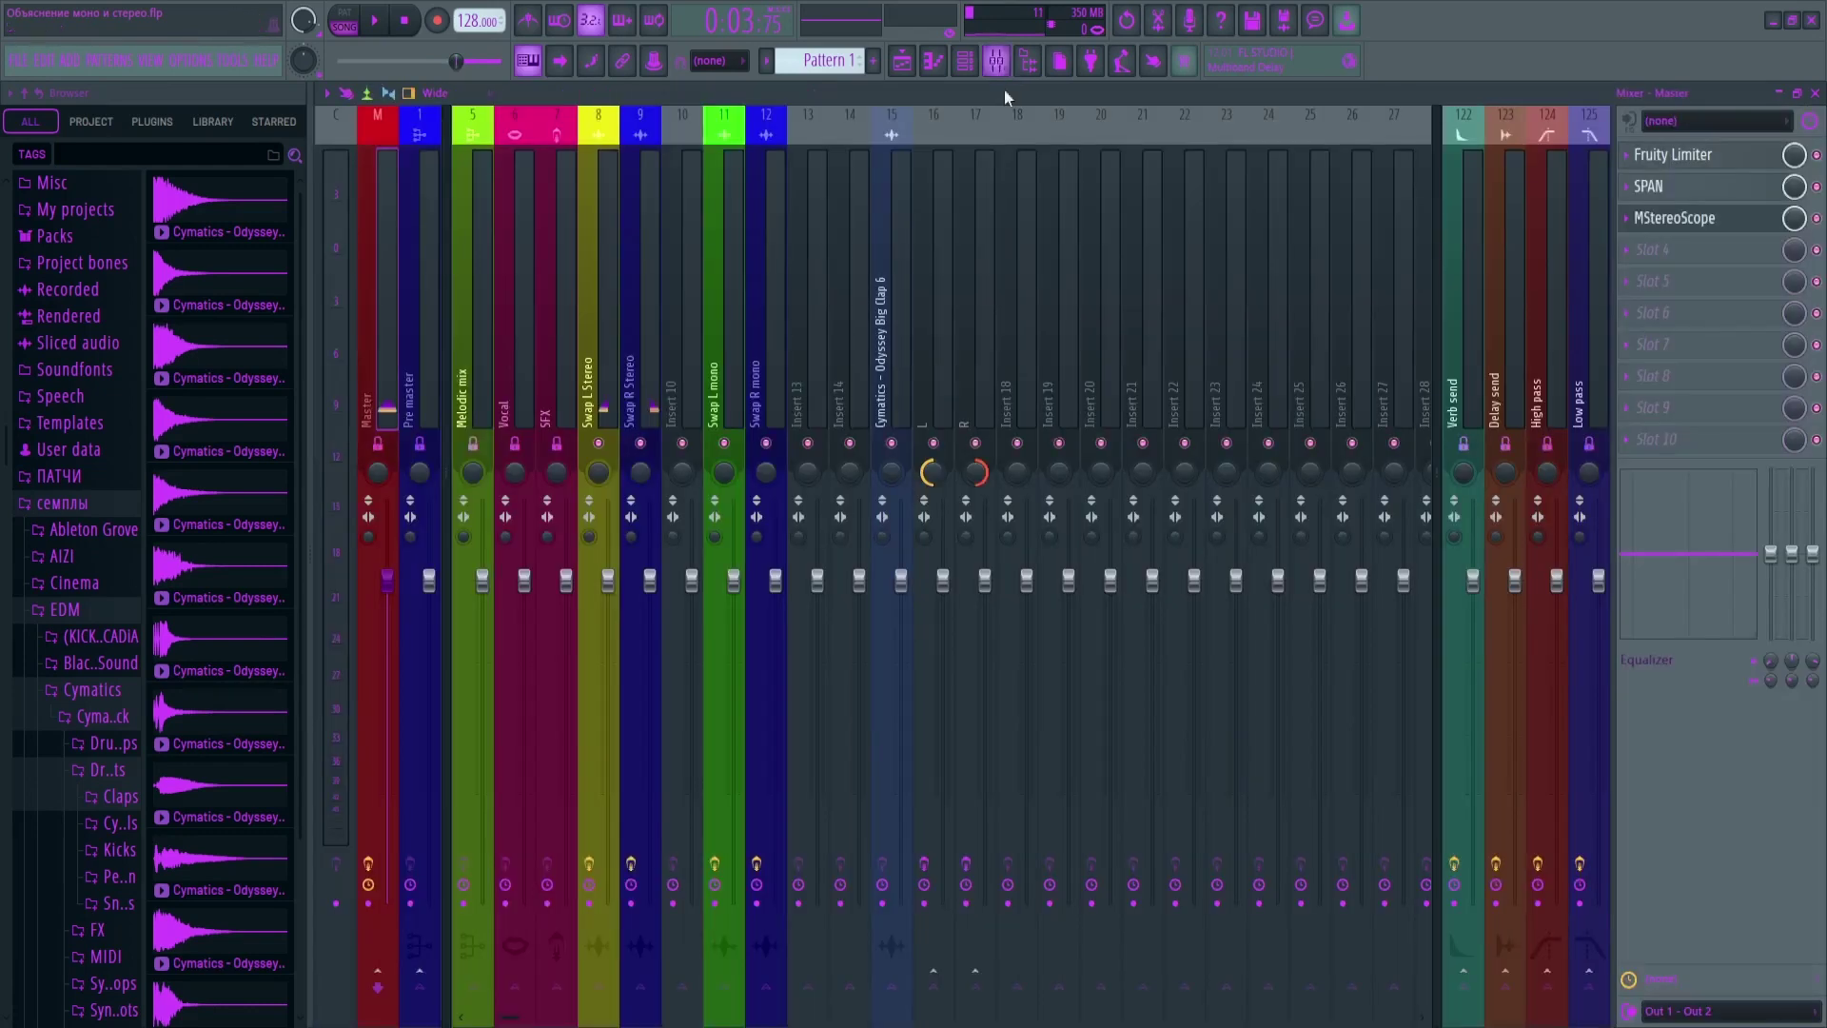
{"action": "left_click", "coordinate": [885, 324]}
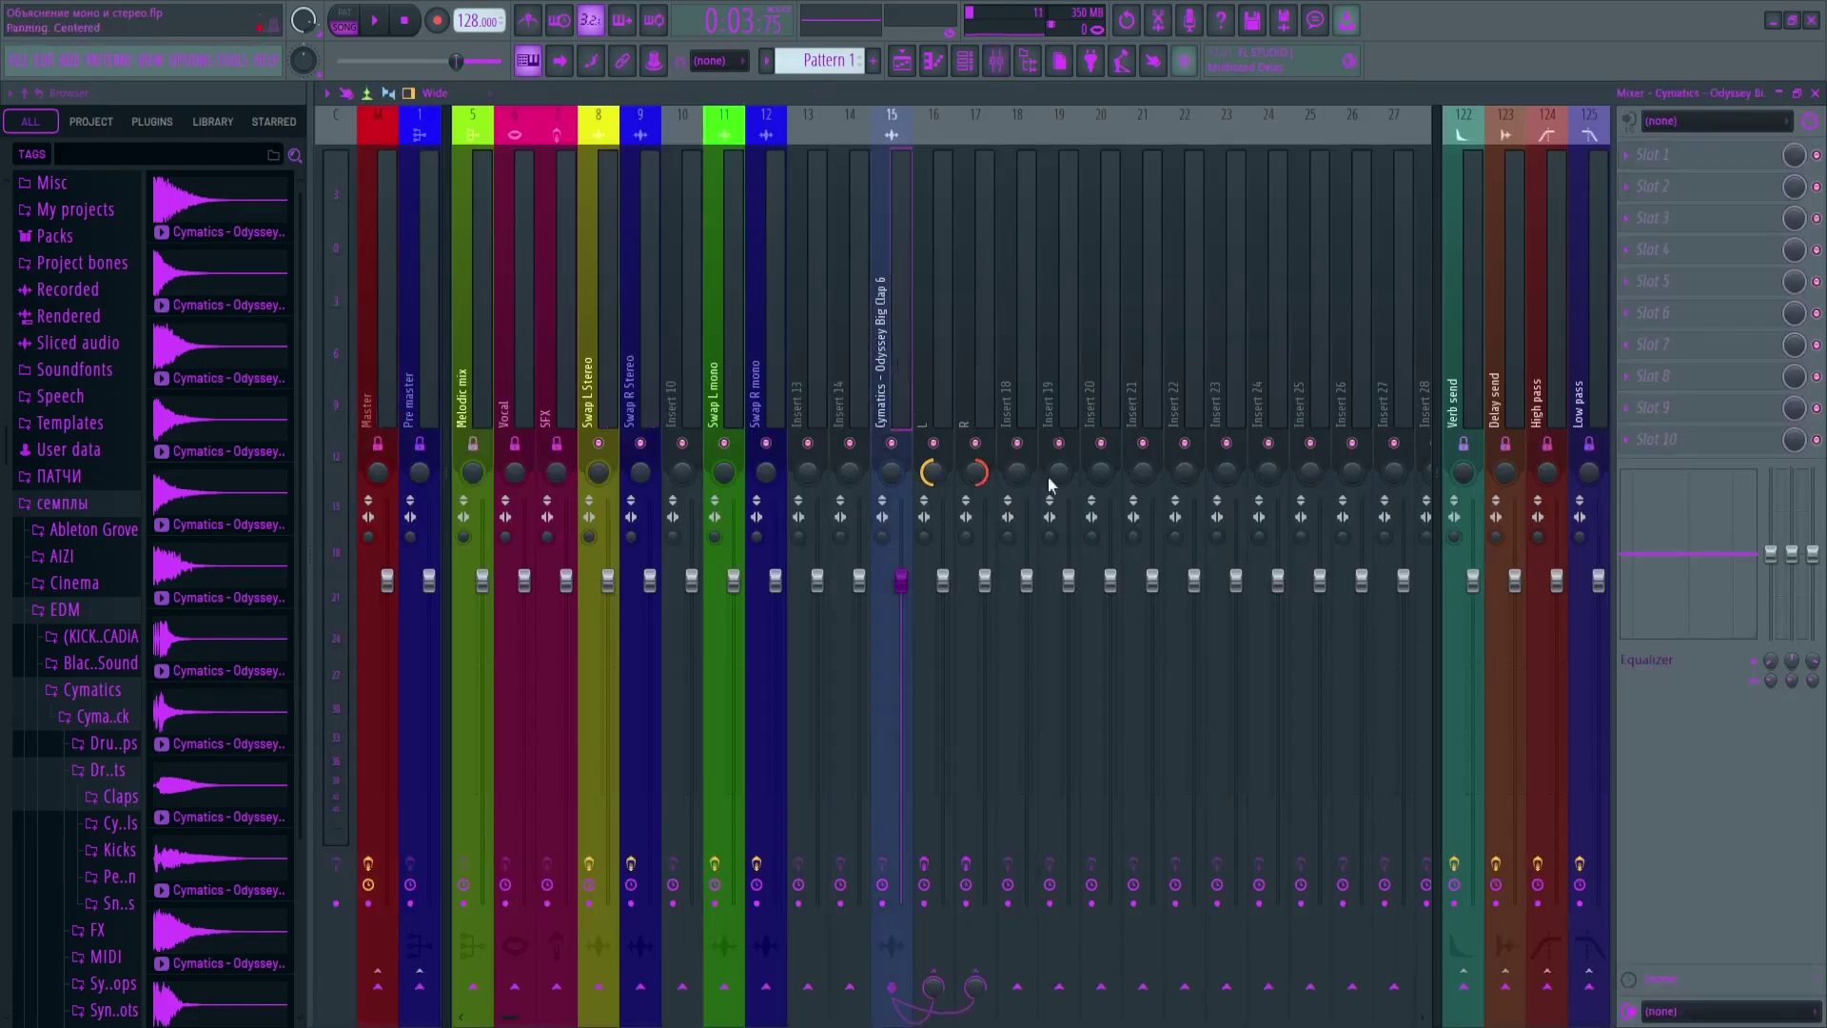
Deselect the clap clips in the playlist and open the sample settings of the first Cymatics - Odyssey Big Clap 6 clip
{"action": "left_click", "coordinate": [903, 61]}
{"action": "scroll", "coordinate": [1143, 761], "scroll_direction": "up", "scroll_amount": 2, "text": "ctrl"}
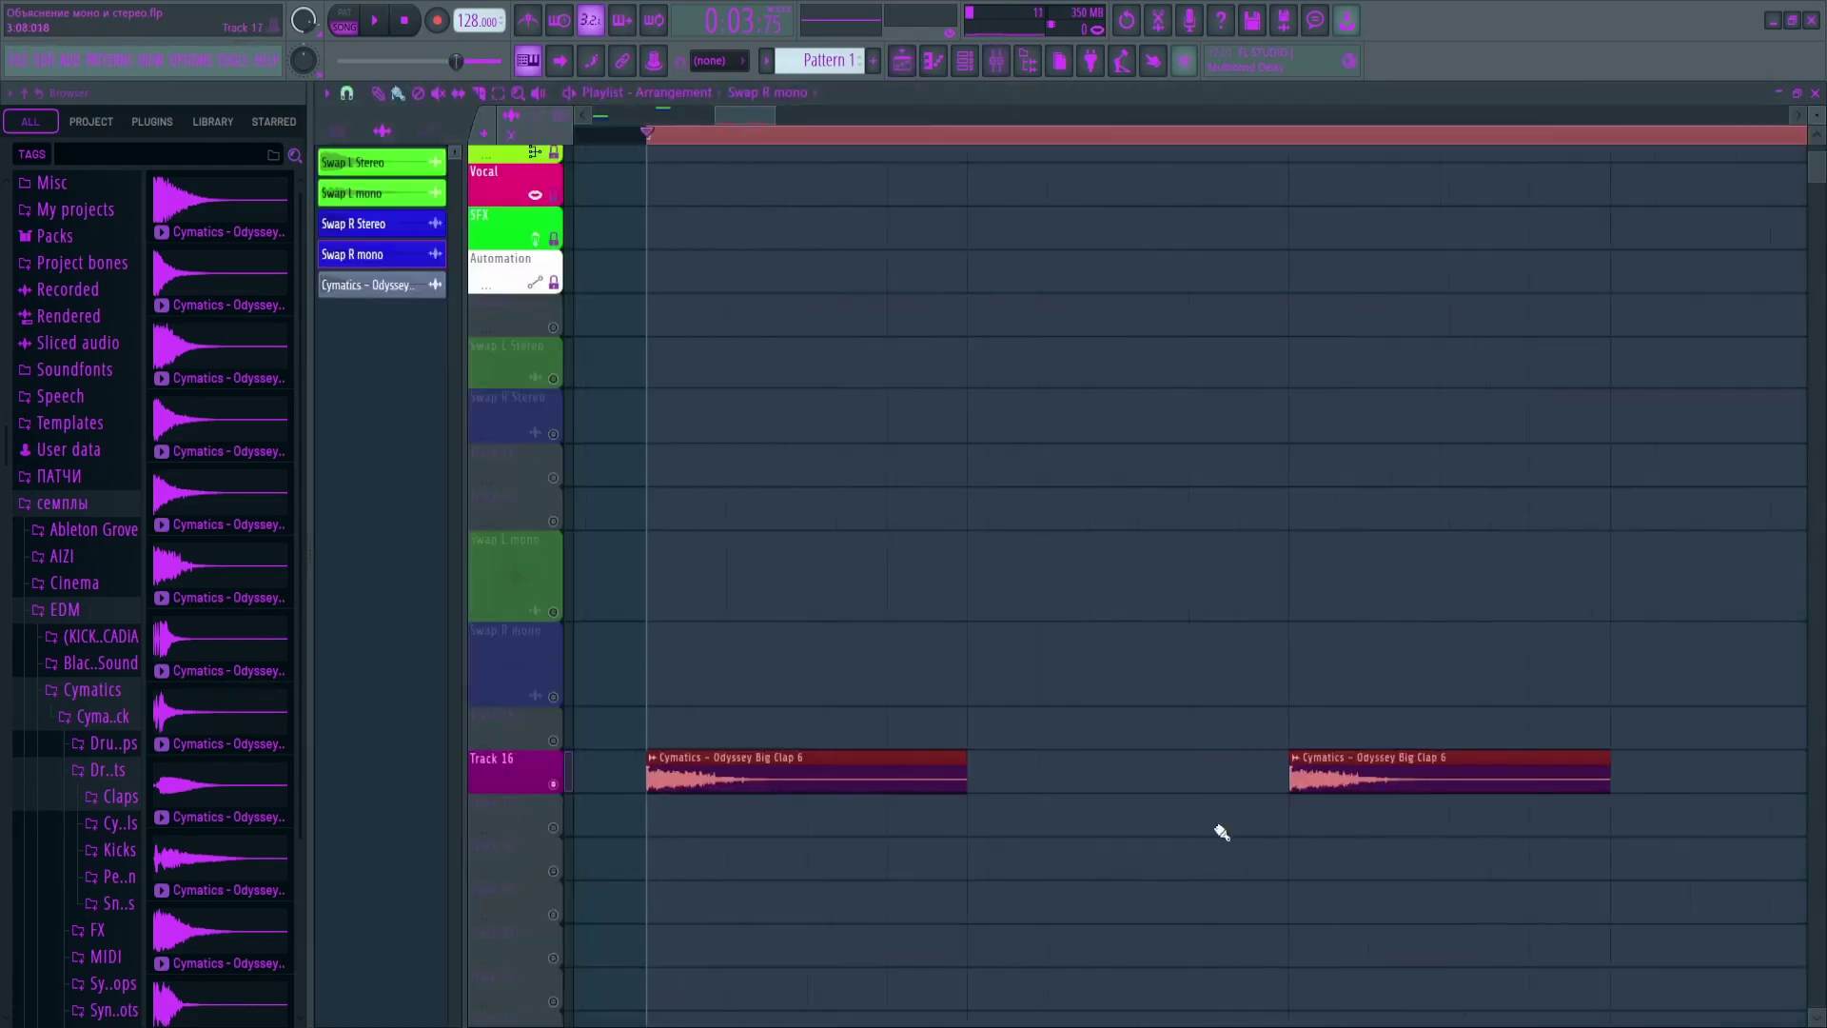
{"action": "left_click", "coordinate": [1202, 820], "text": "ctrl"}
{"action": "double_click", "coordinate": [745, 781]}
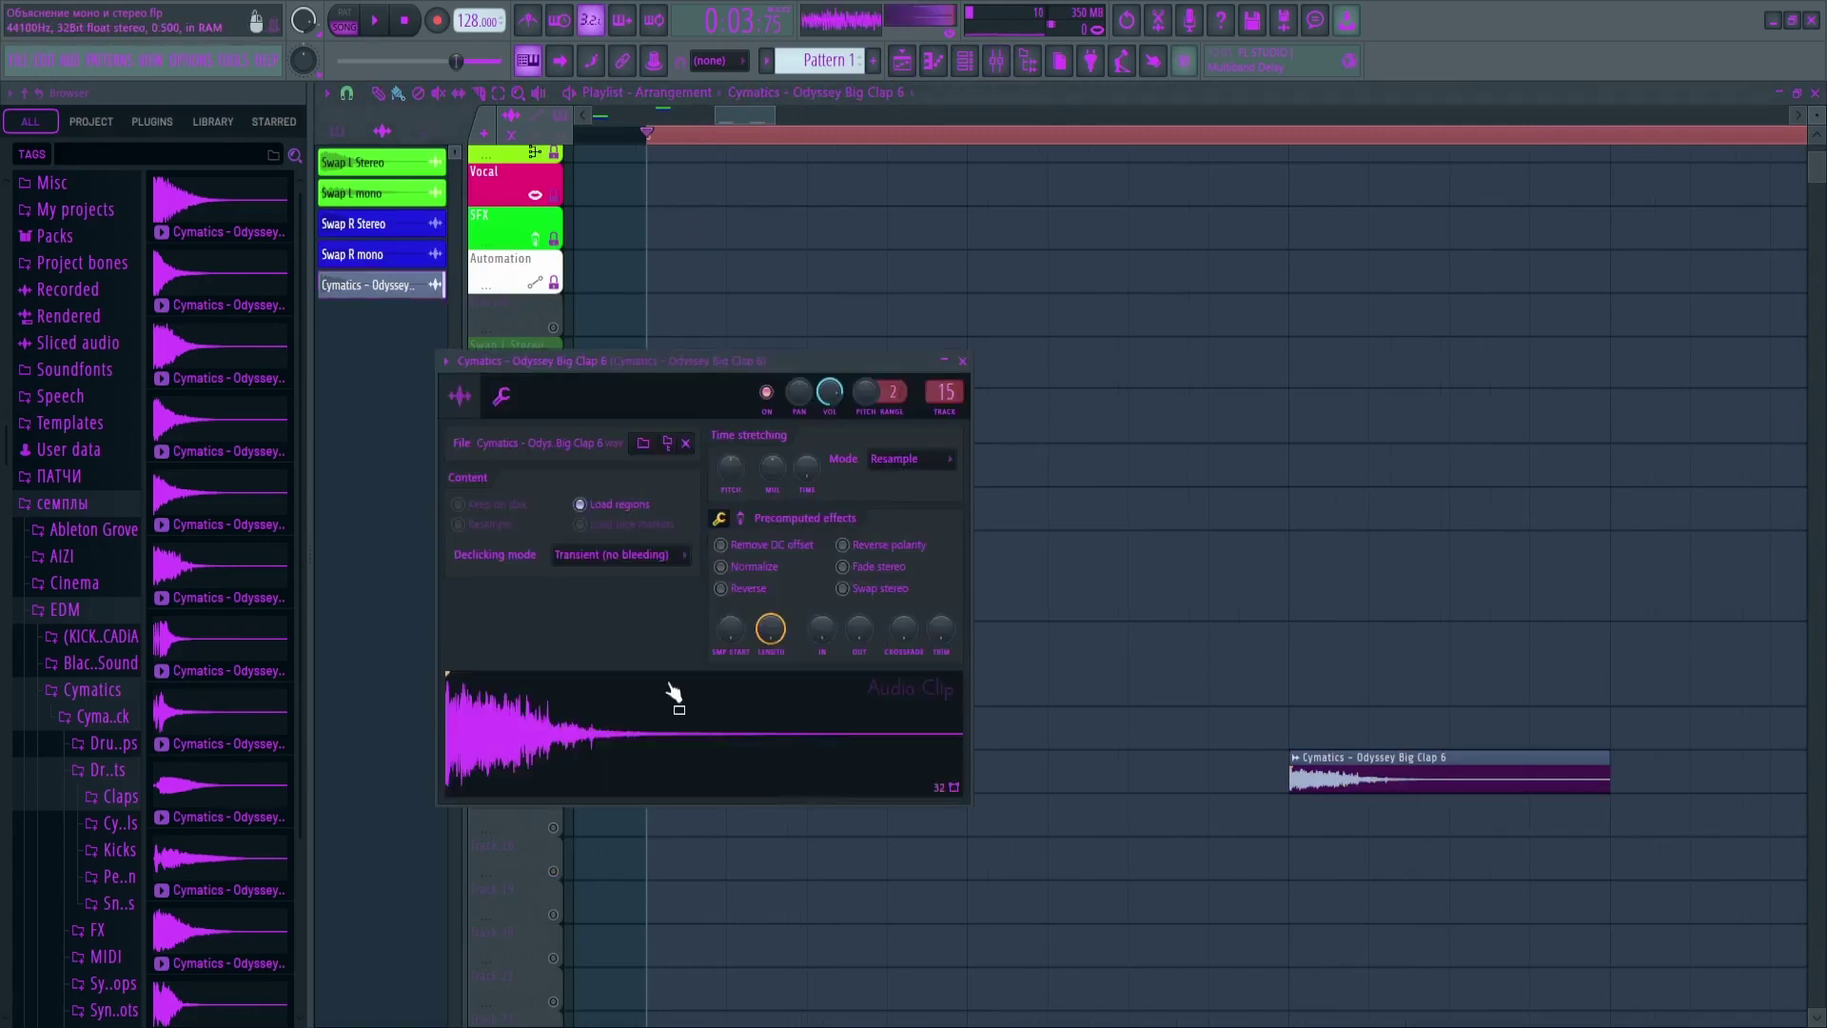
Return to the mixer and examine the panning and effects of the L and R tracks fed by the clap
{"action": "left_click", "coordinate": [994, 73]}
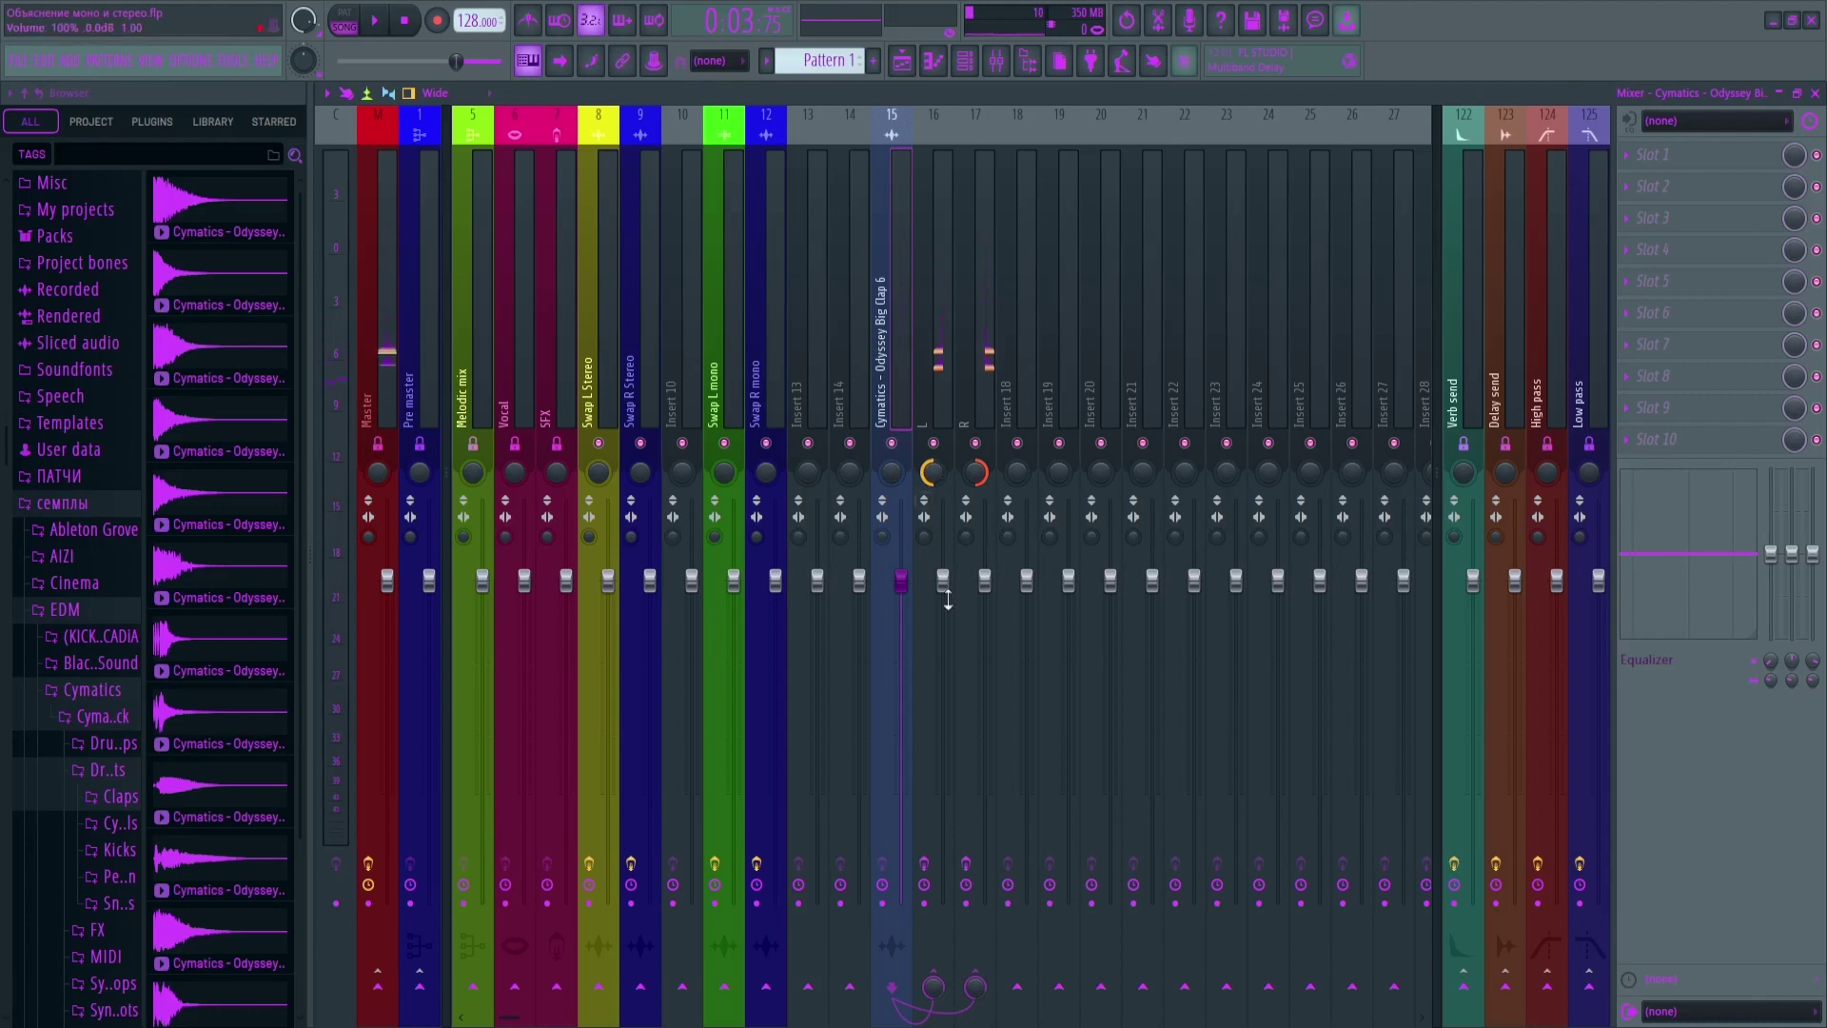
{"action": "left_click", "coordinate": [937, 344]}
{"action": "left_click", "coordinate": [980, 355]}
{"action": "left_click", "coordinate": [920, 370]}
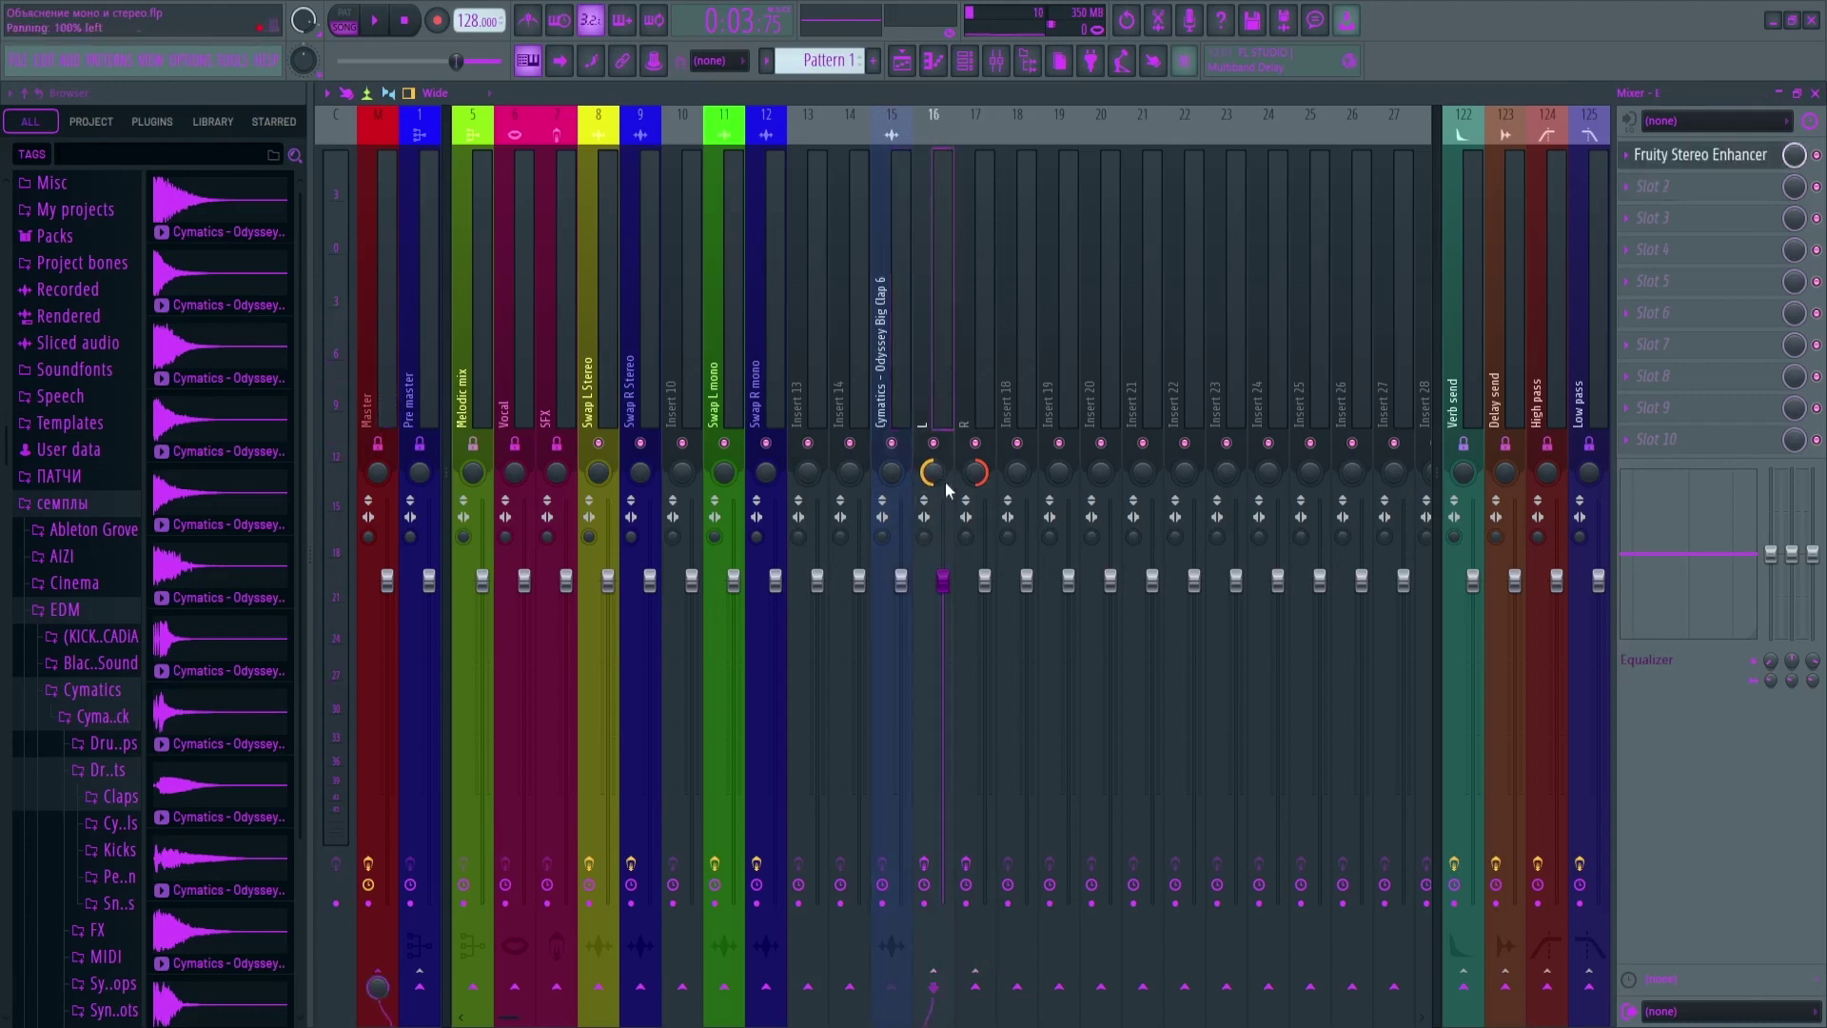
{"action": "left_click", "coordinate": [979, 473]}
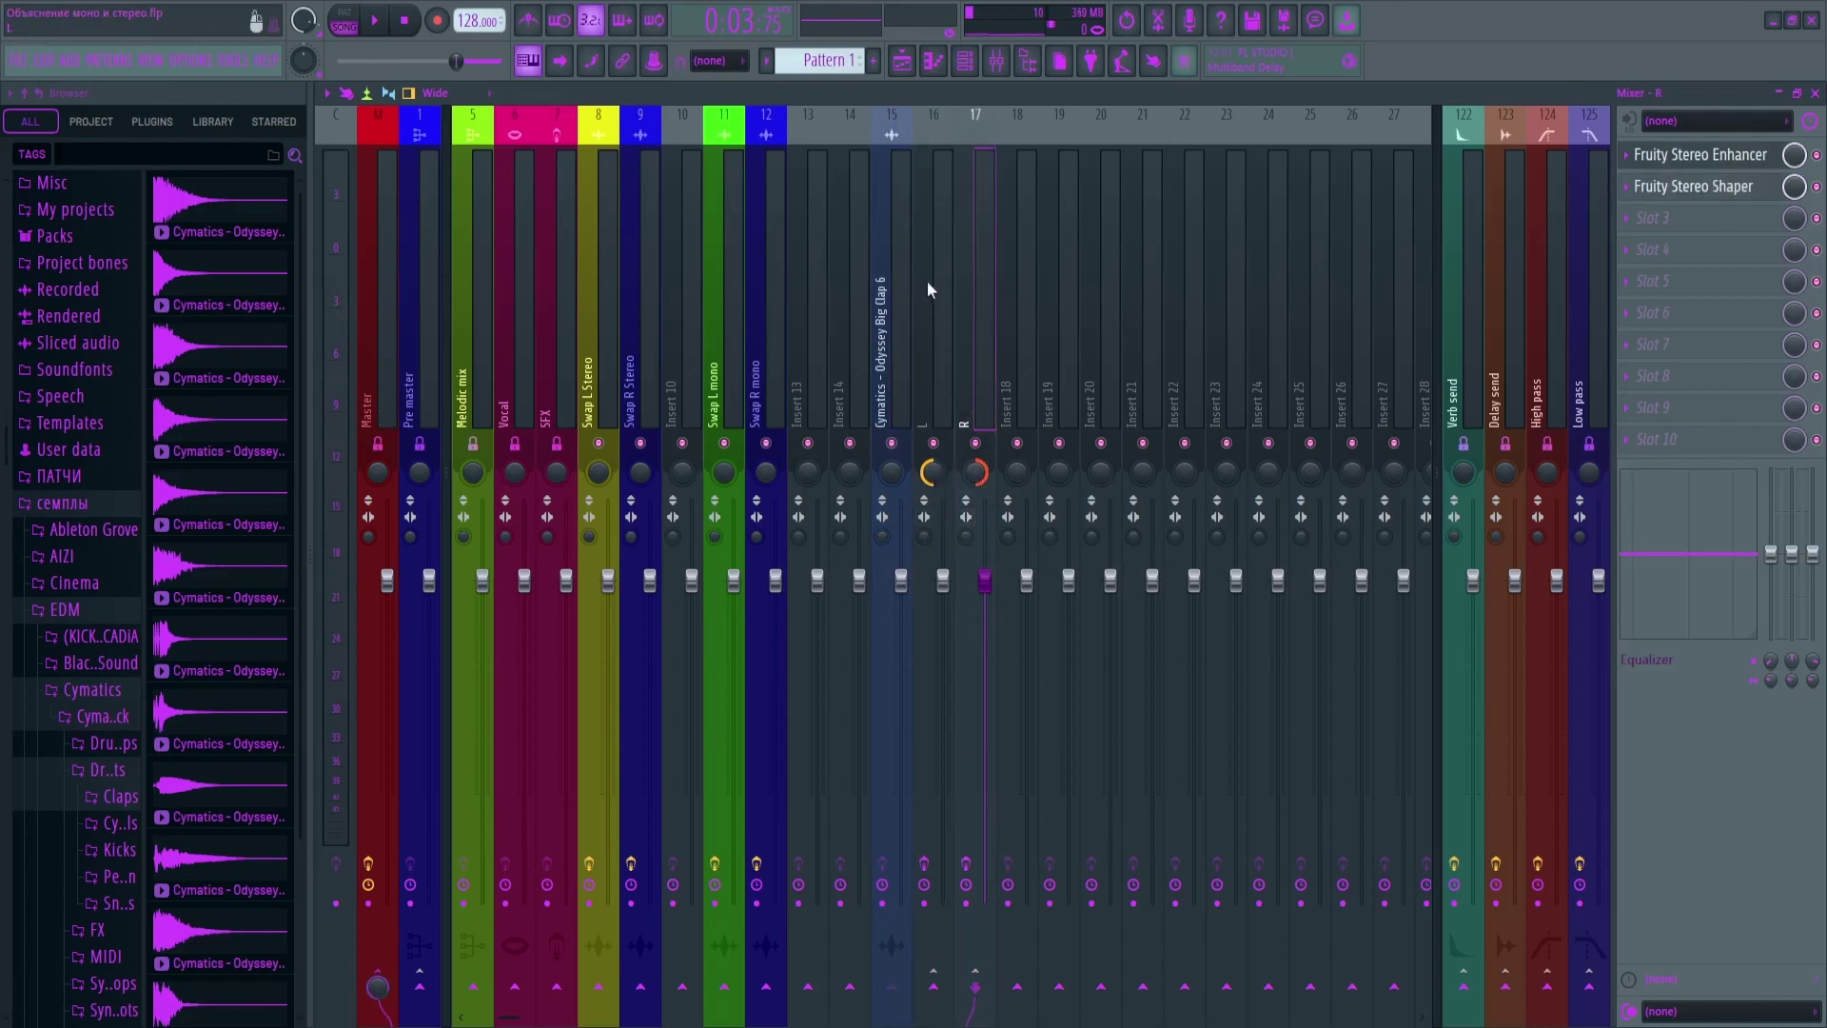
Remove Fruity Stereo Shaper from the R mixer track, keeping Fruity Stereo Enhancer, and check the effects on the L track
{"action": "left_click", "coordinate": [945, 341]}
{"action": "left_click", "coordinate": [992, 358]}
{"action": "left_click", "coordinate": [991, 582]}
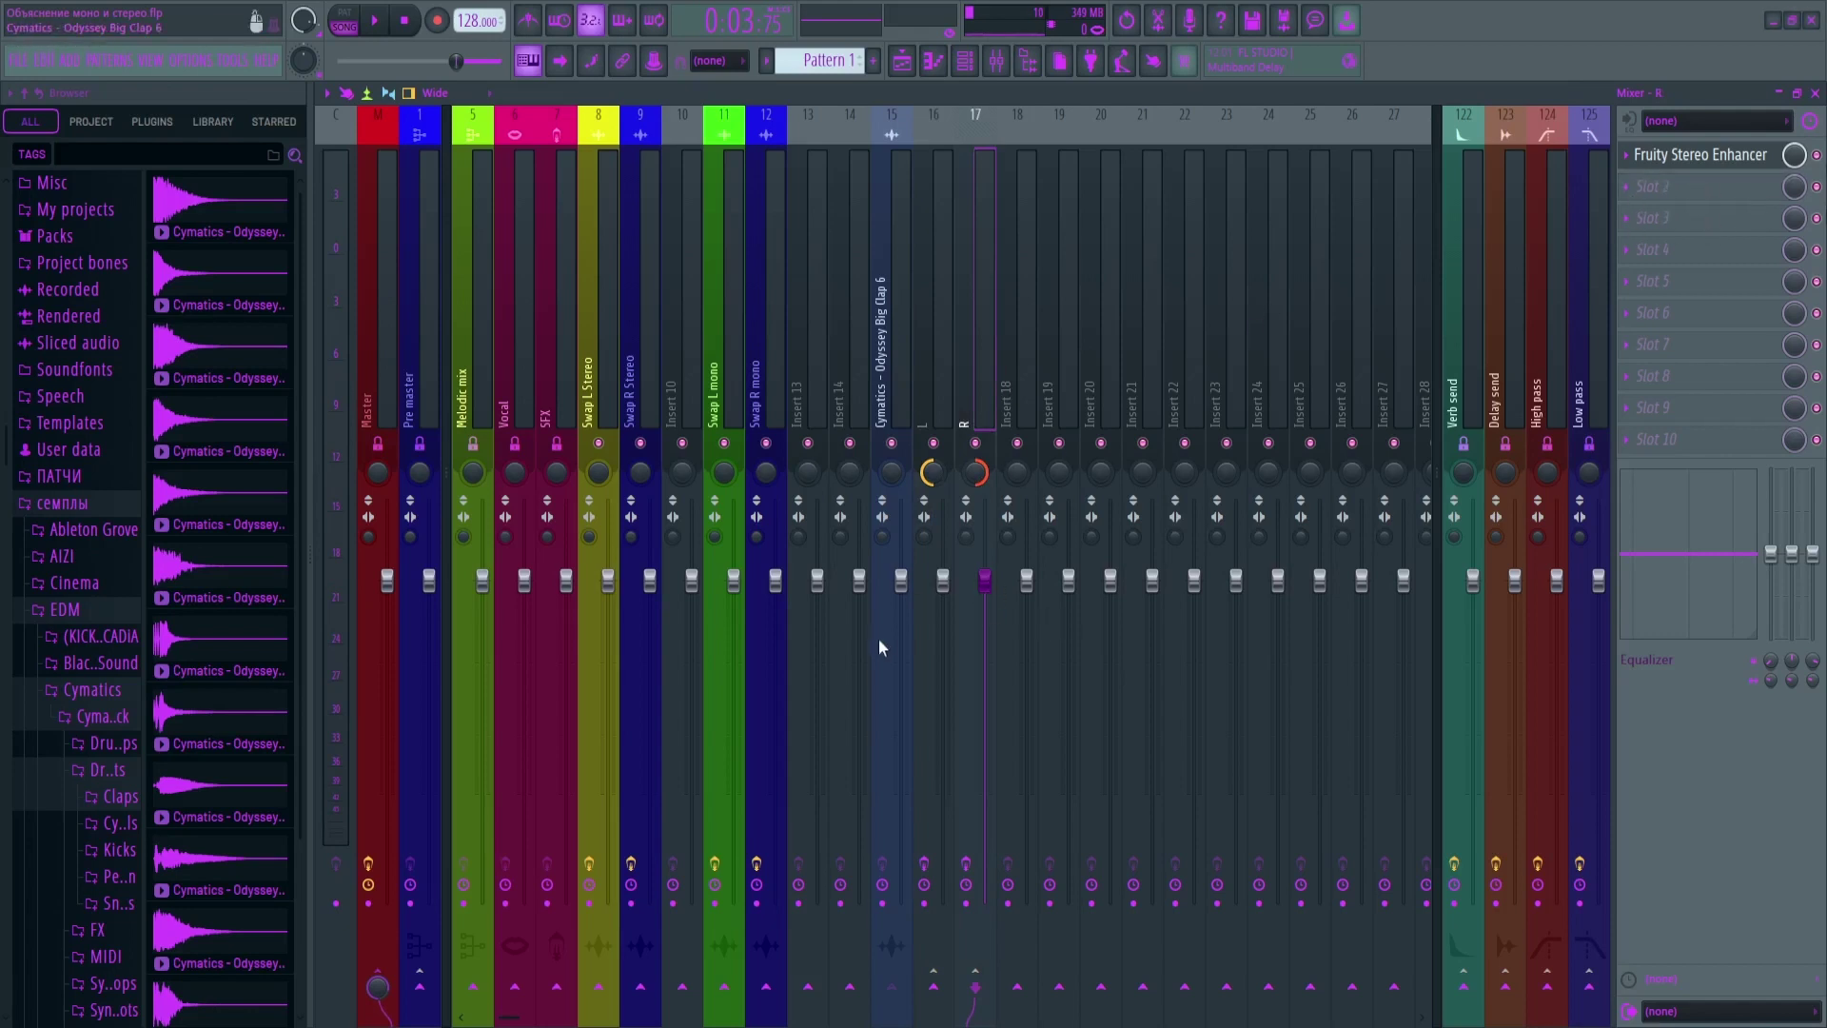
{"action": "left_click", "coordinate": [938, 363]}
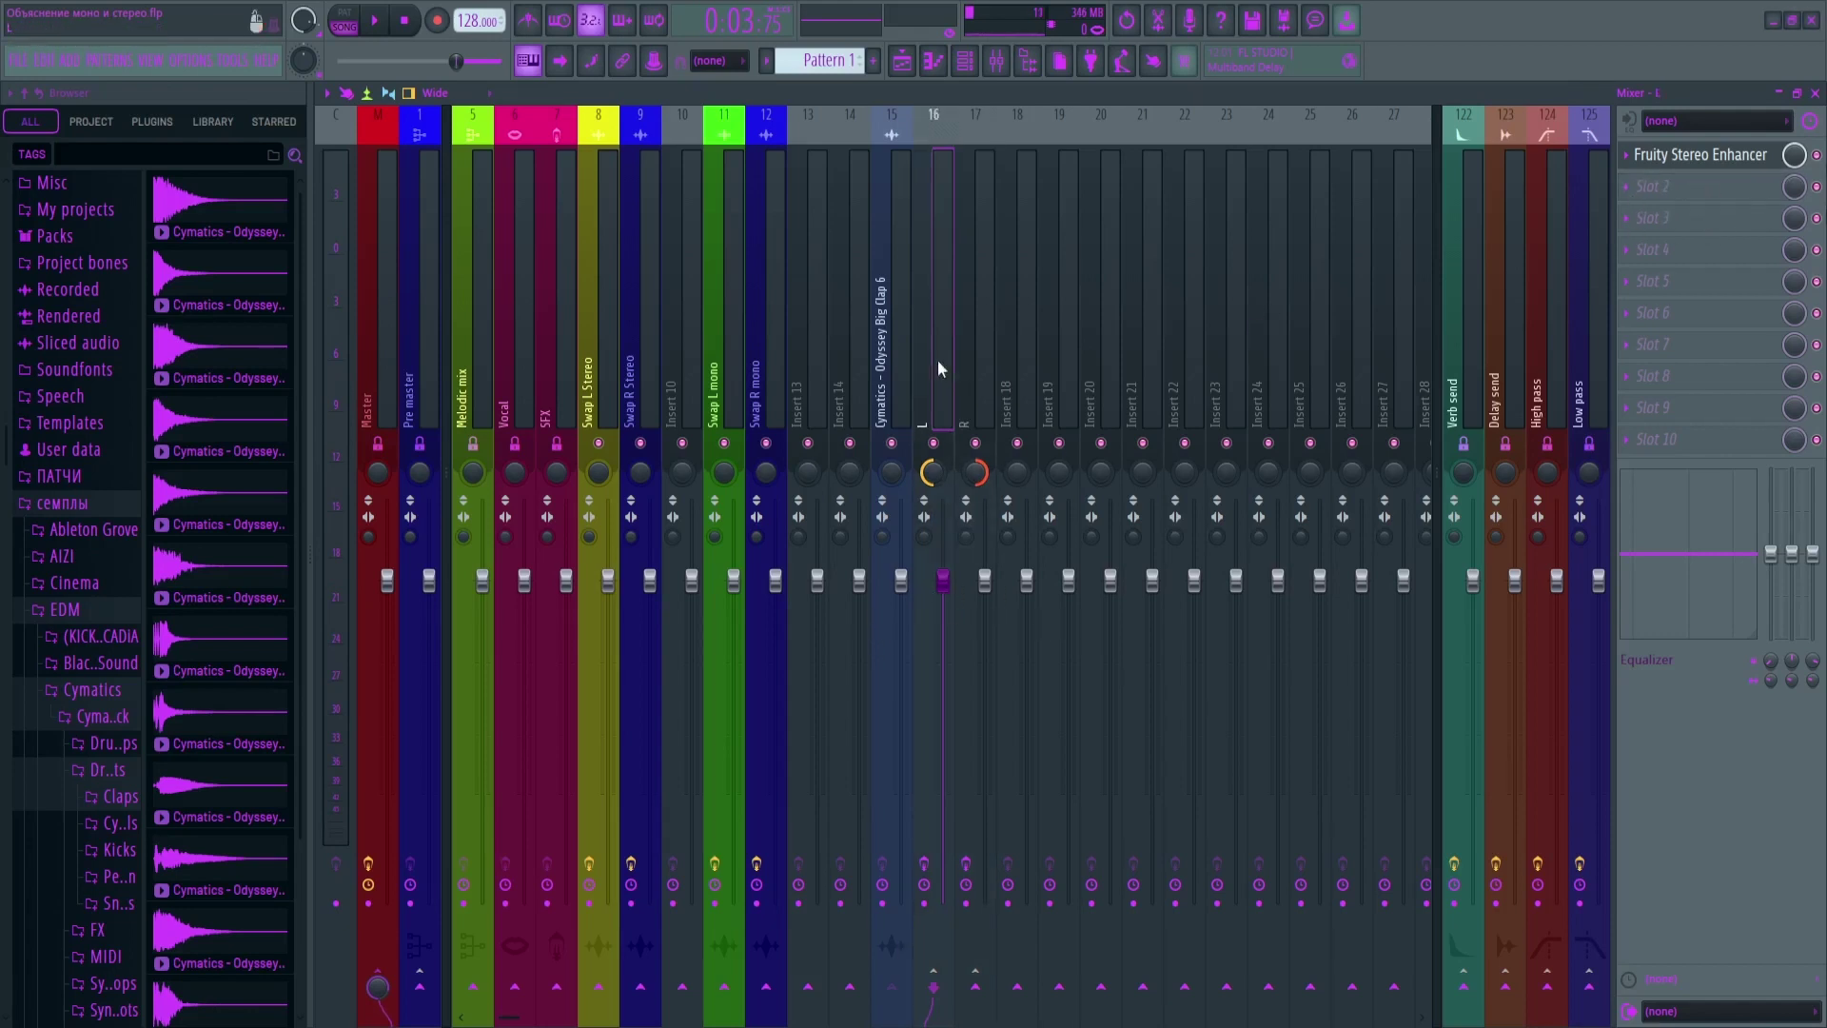
Reset the L and R tracks' panning to centre and play the clap through MStereoScope on the Master
{"action": "left_click", "coordinate": [938, 478], "text": "alt"}
{"action": "left_click", "coordinate": [980, 475], "text": "alt"}
{"action": "left_click", "coordinate": [377, 373]}
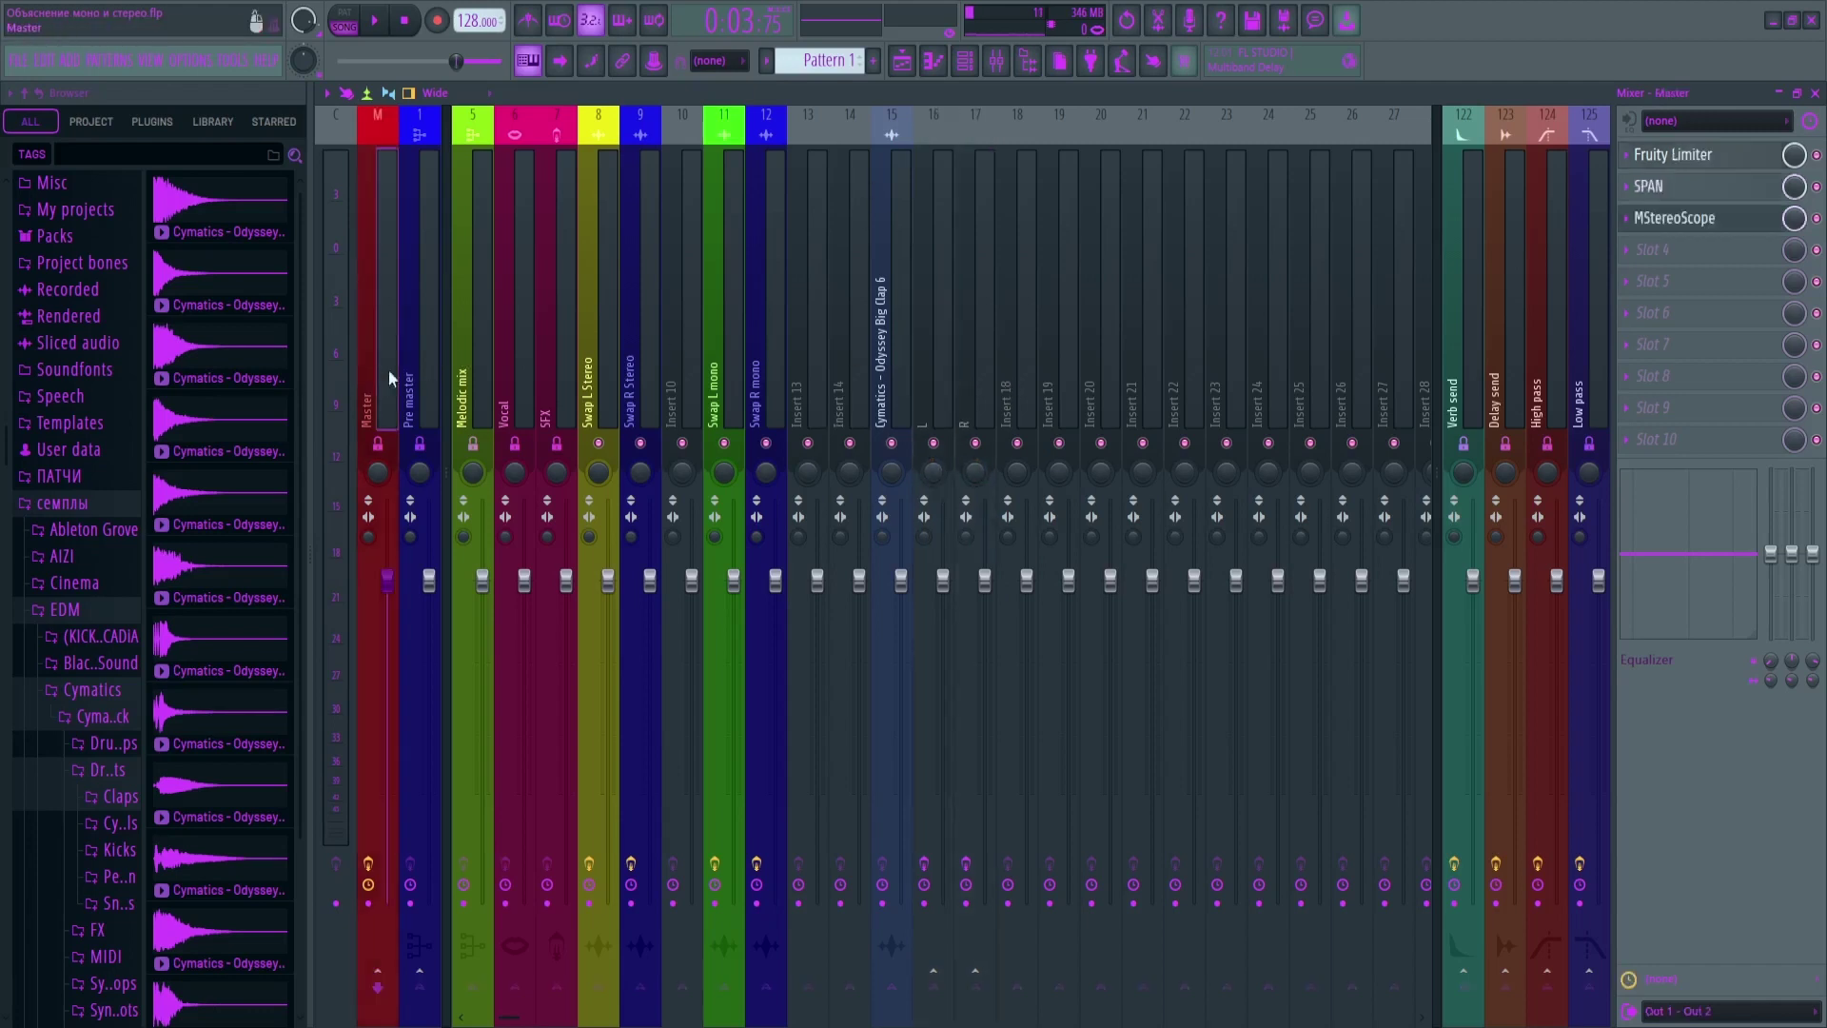
{"action": "left_click", "coordinate": [1690, 218]}
{"action": "key", "text": "space"}
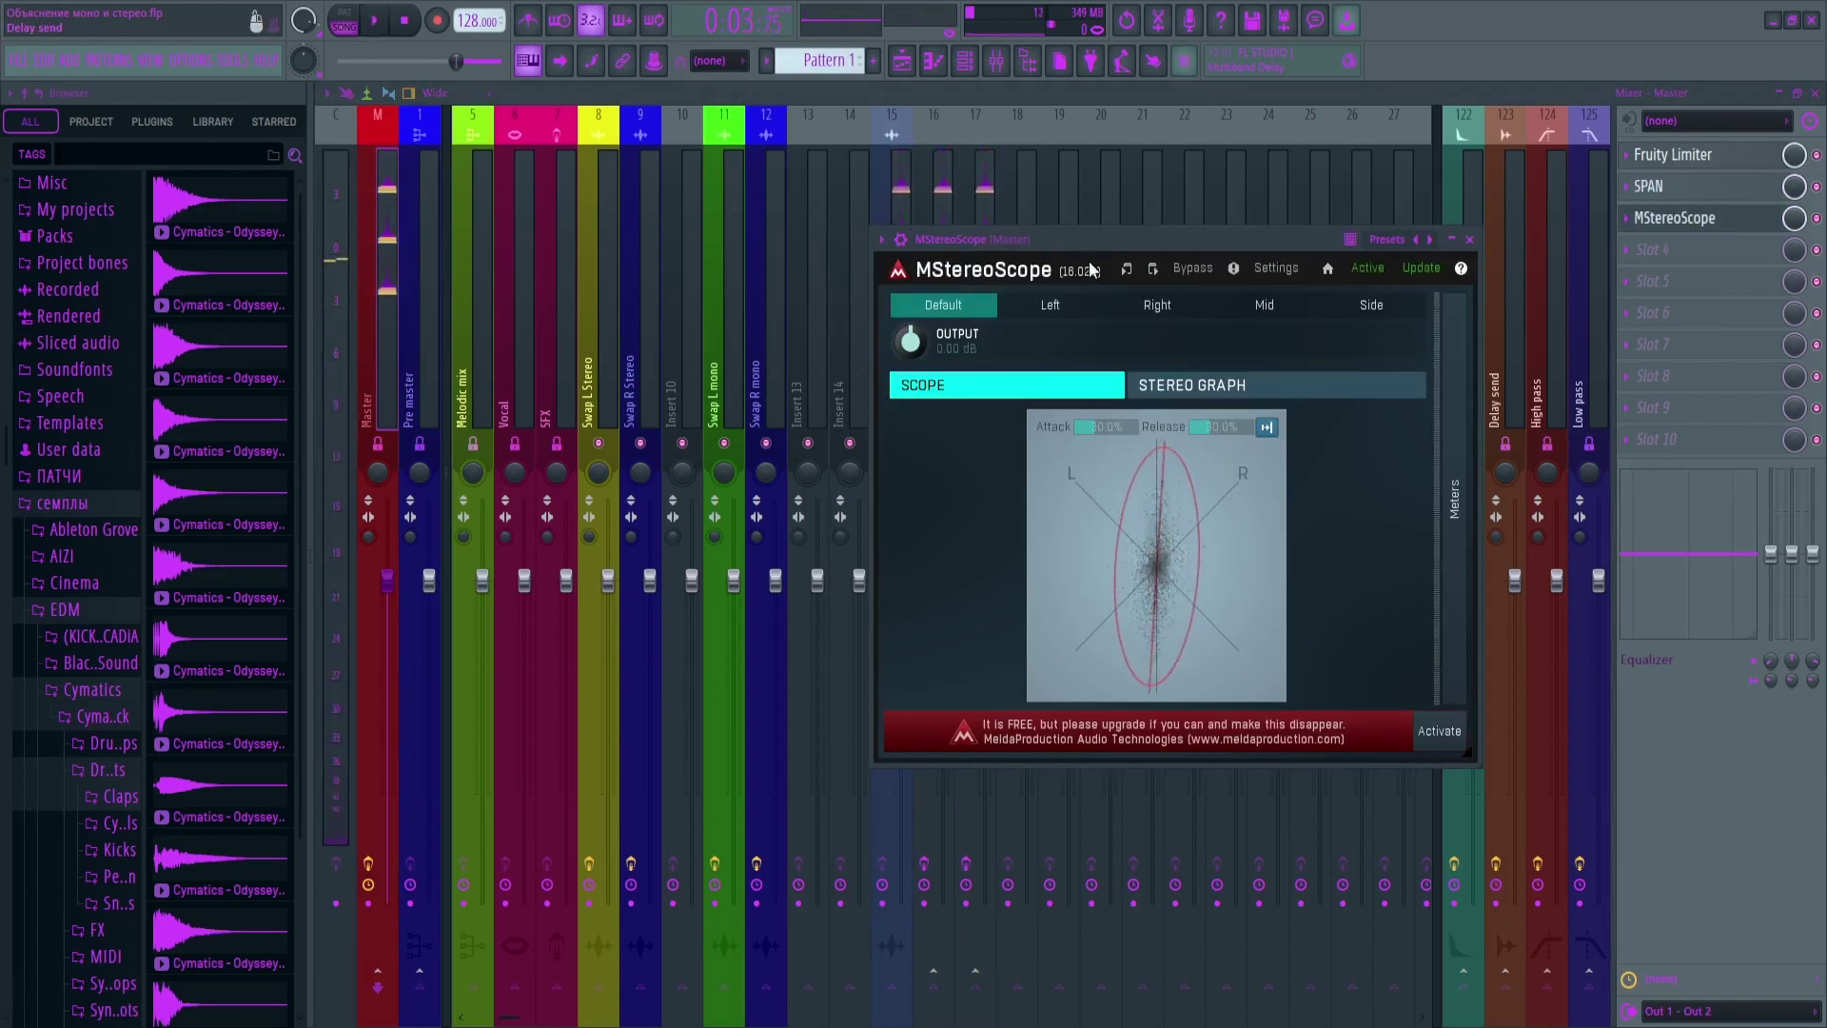
{"action": "key", "text": "space"}
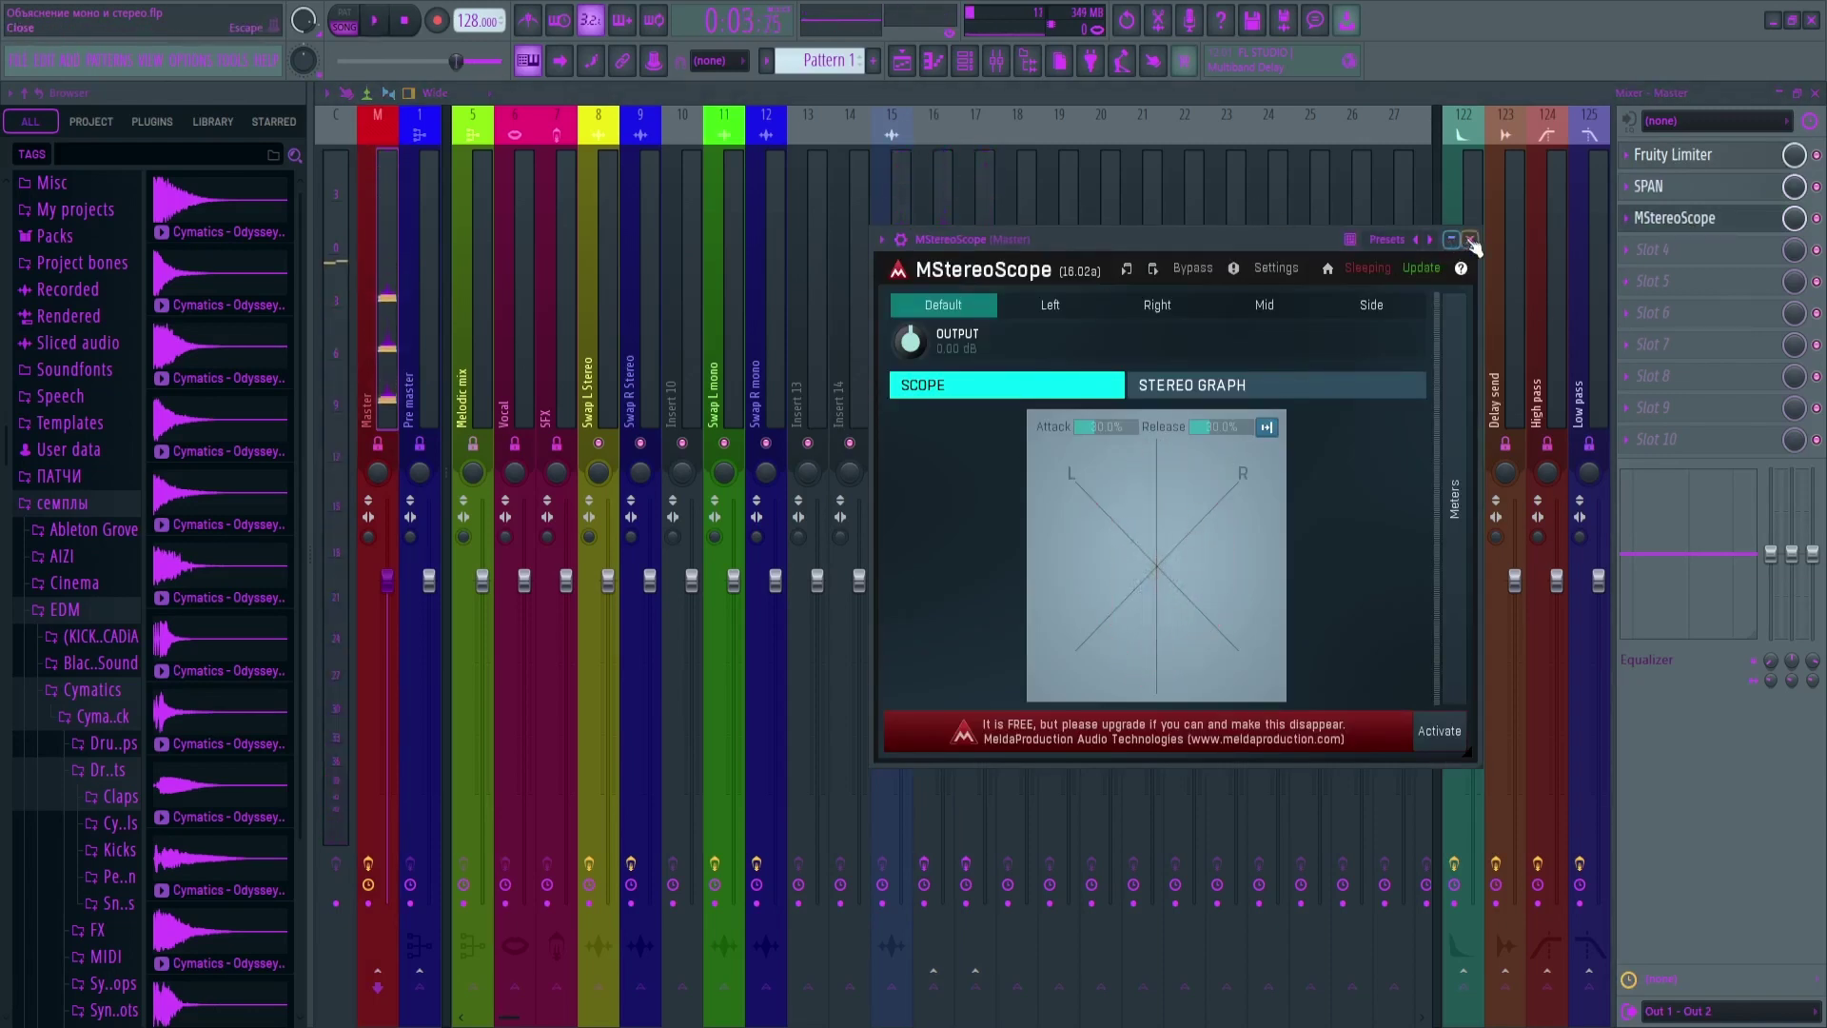
{"action": "left_click", "coordinate": [1470, 238]}
Pan the L track 100% left and the R track 100% right, and play the clap through MStereoScope on the Master
{"action": "left_click", "coordinate": [936, 473]}
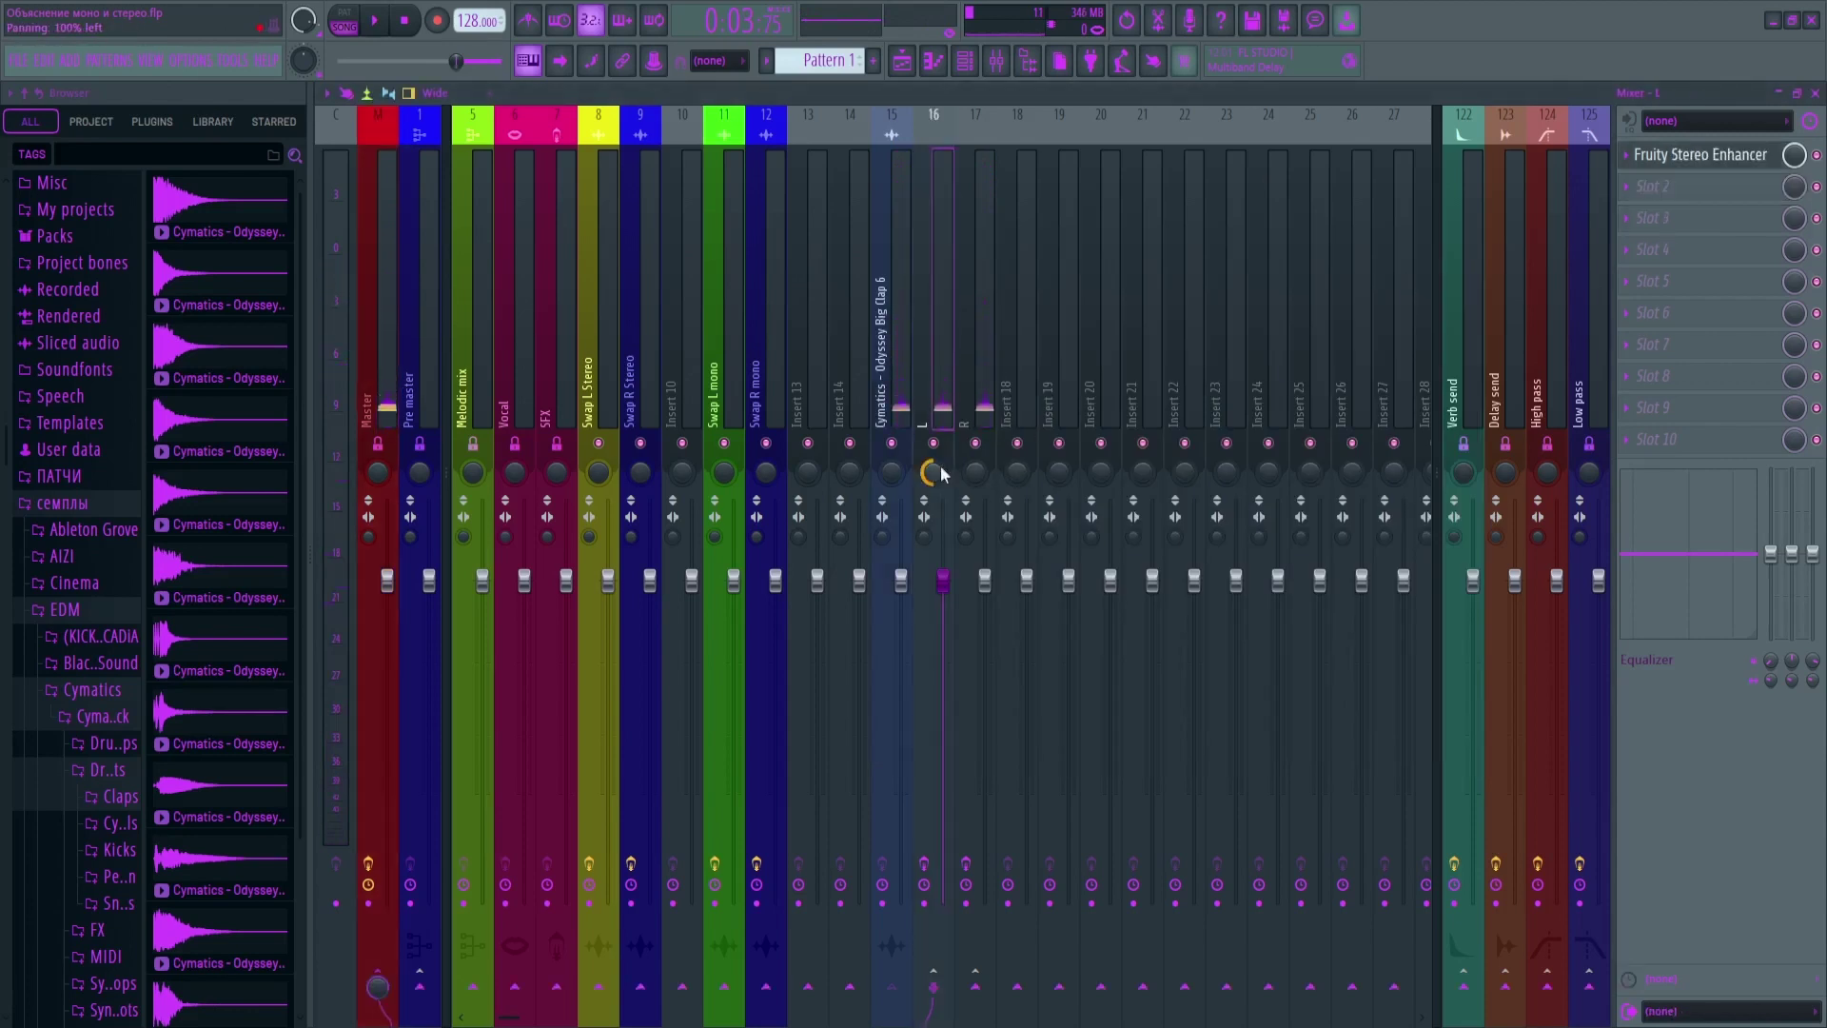
{"action": "left_click_drag", "start_coordinate": [977, 475], "coordinate": [976, 371]}
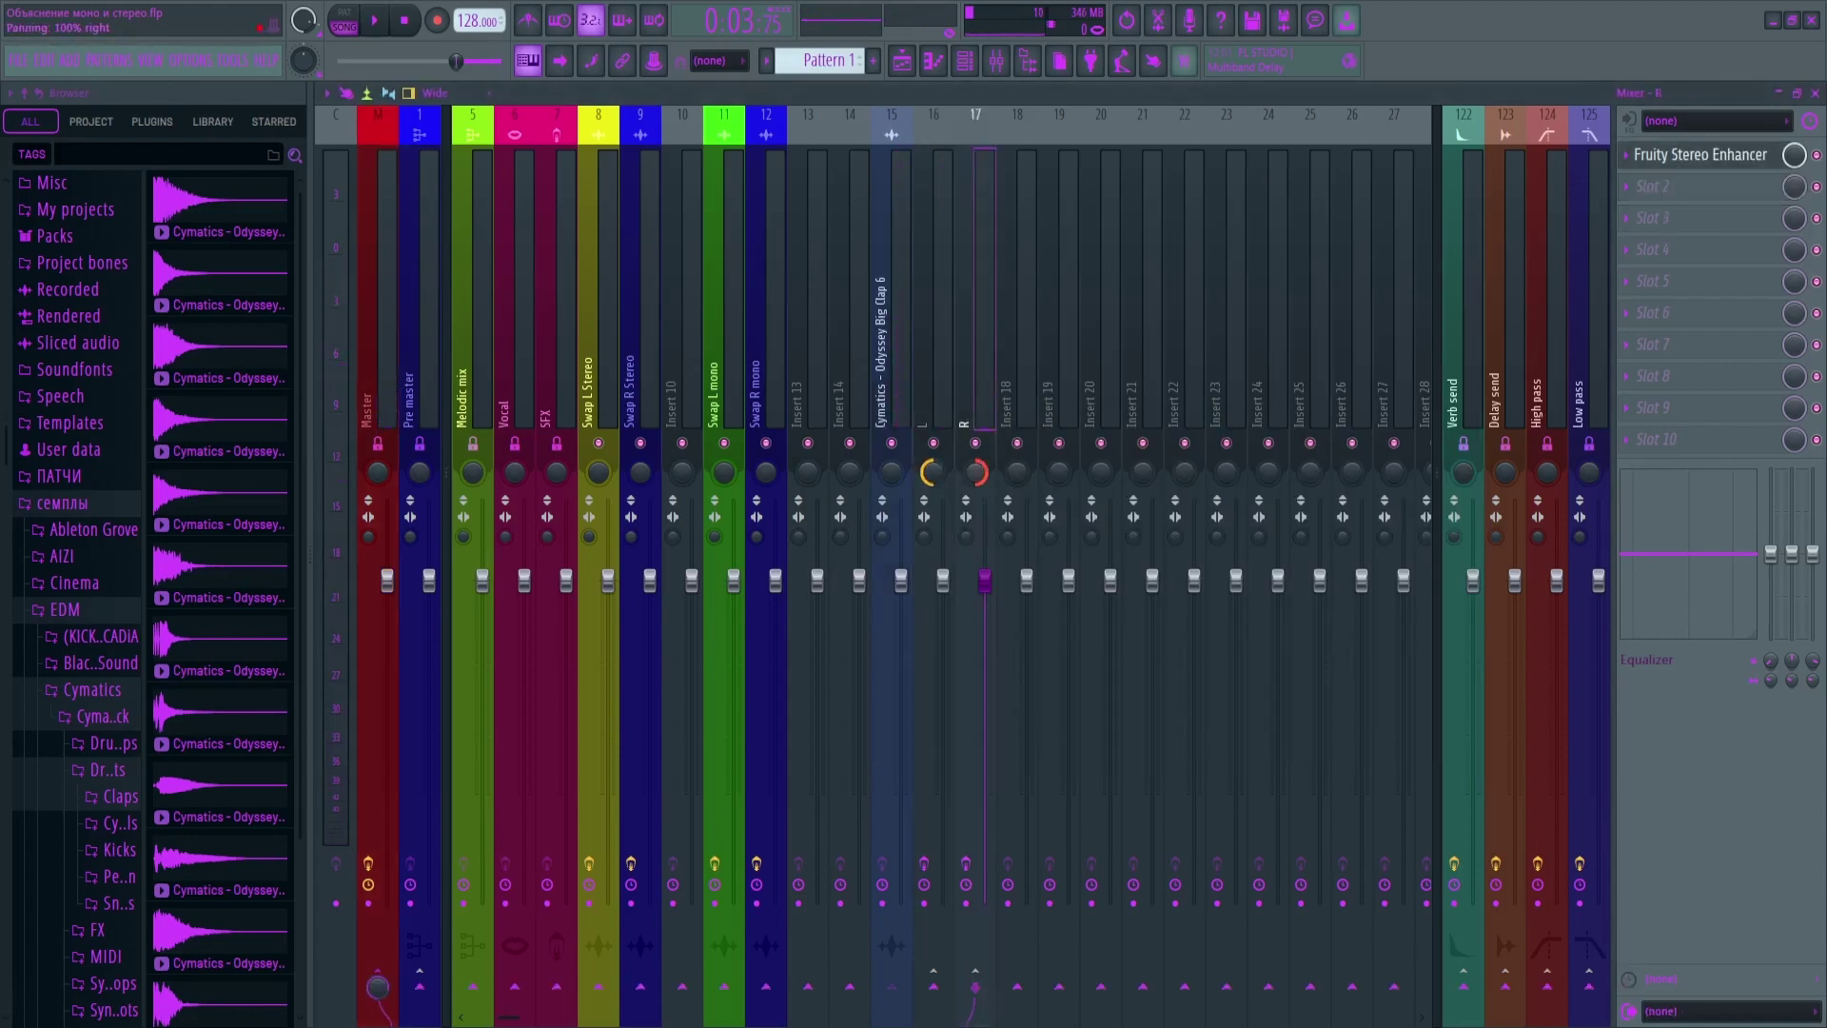
{"action": "left_click", "coordinate": [385, 329]}
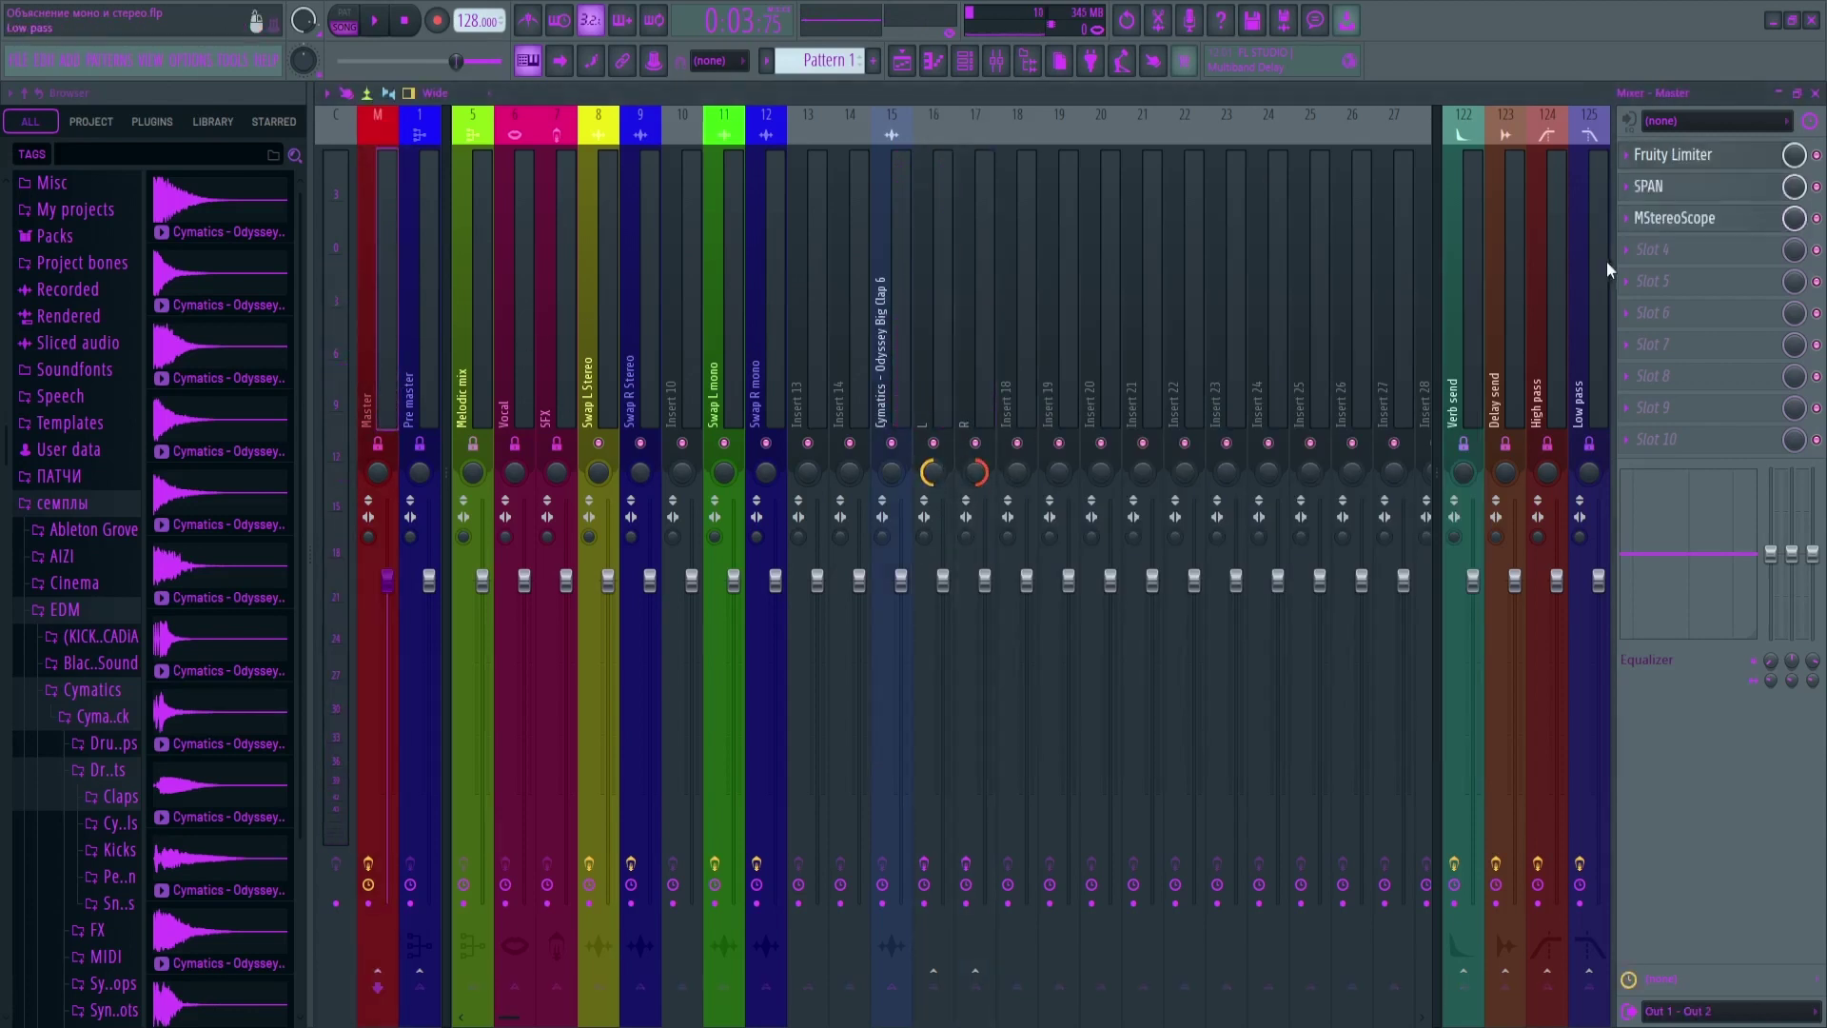
{"action": "left_click", "coordinate": [1668, 218]}
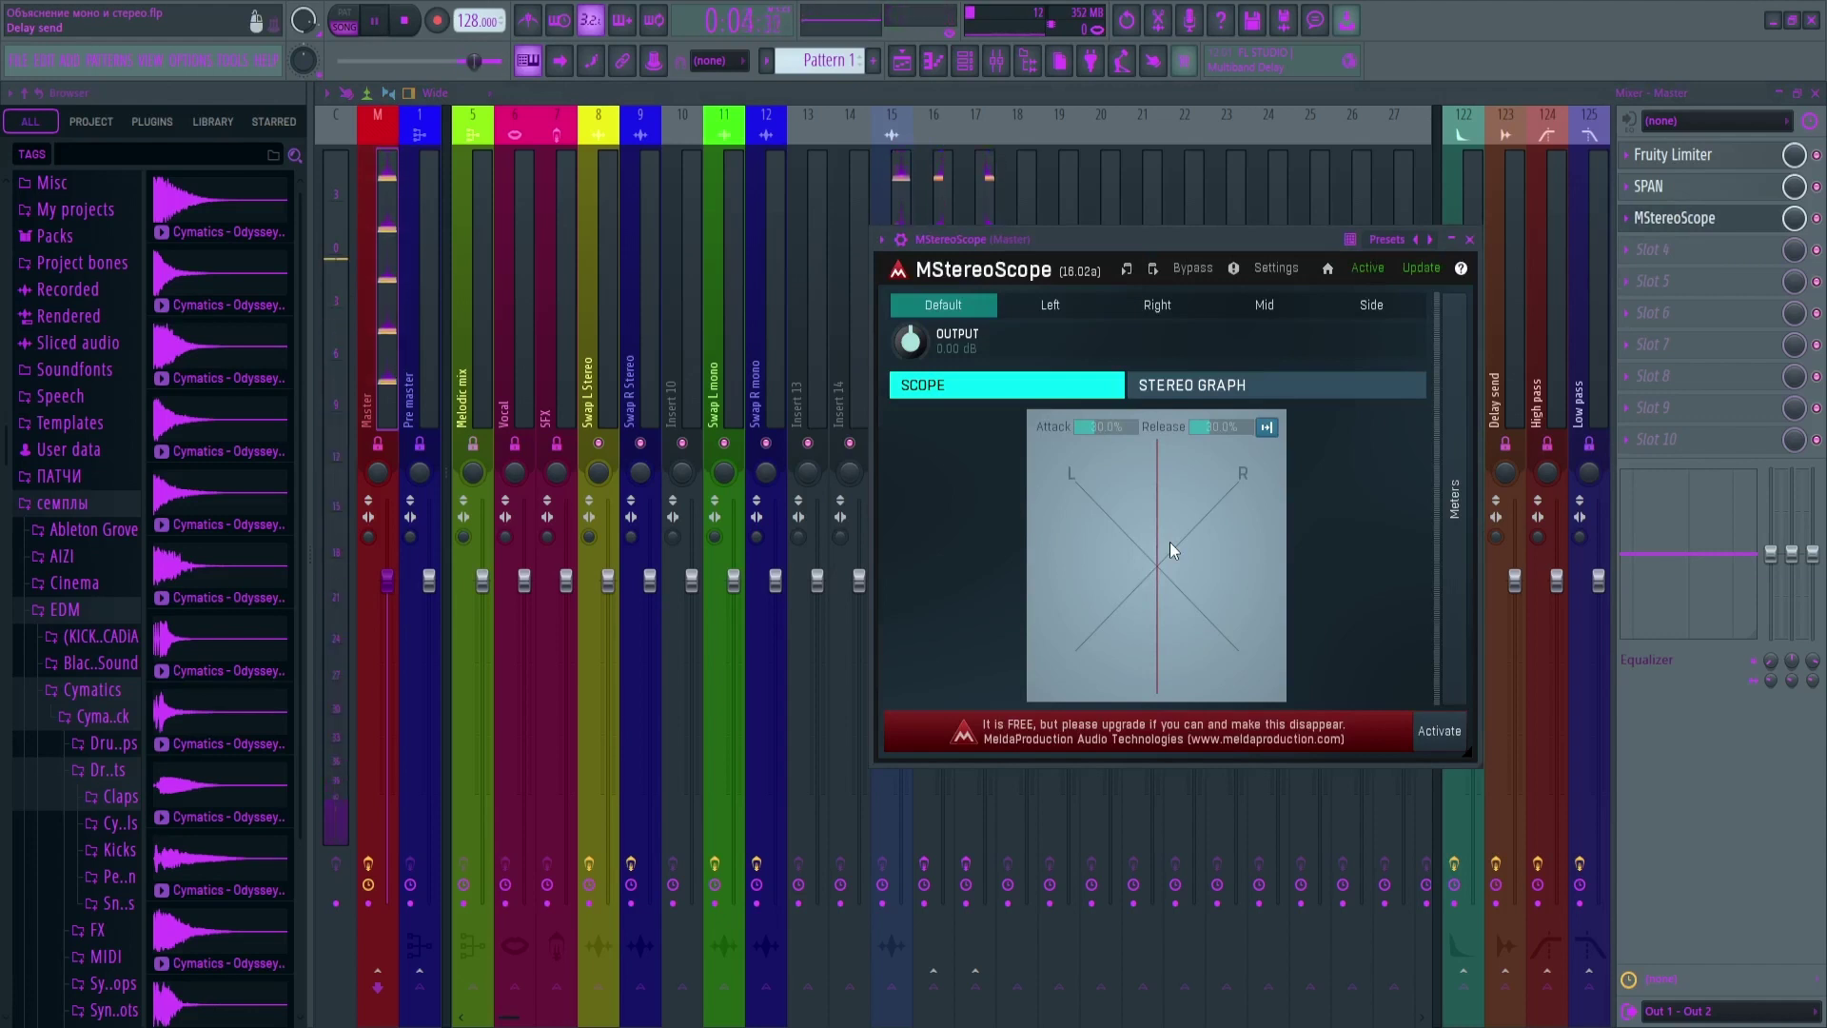
{"action": "key", "text": "space"}
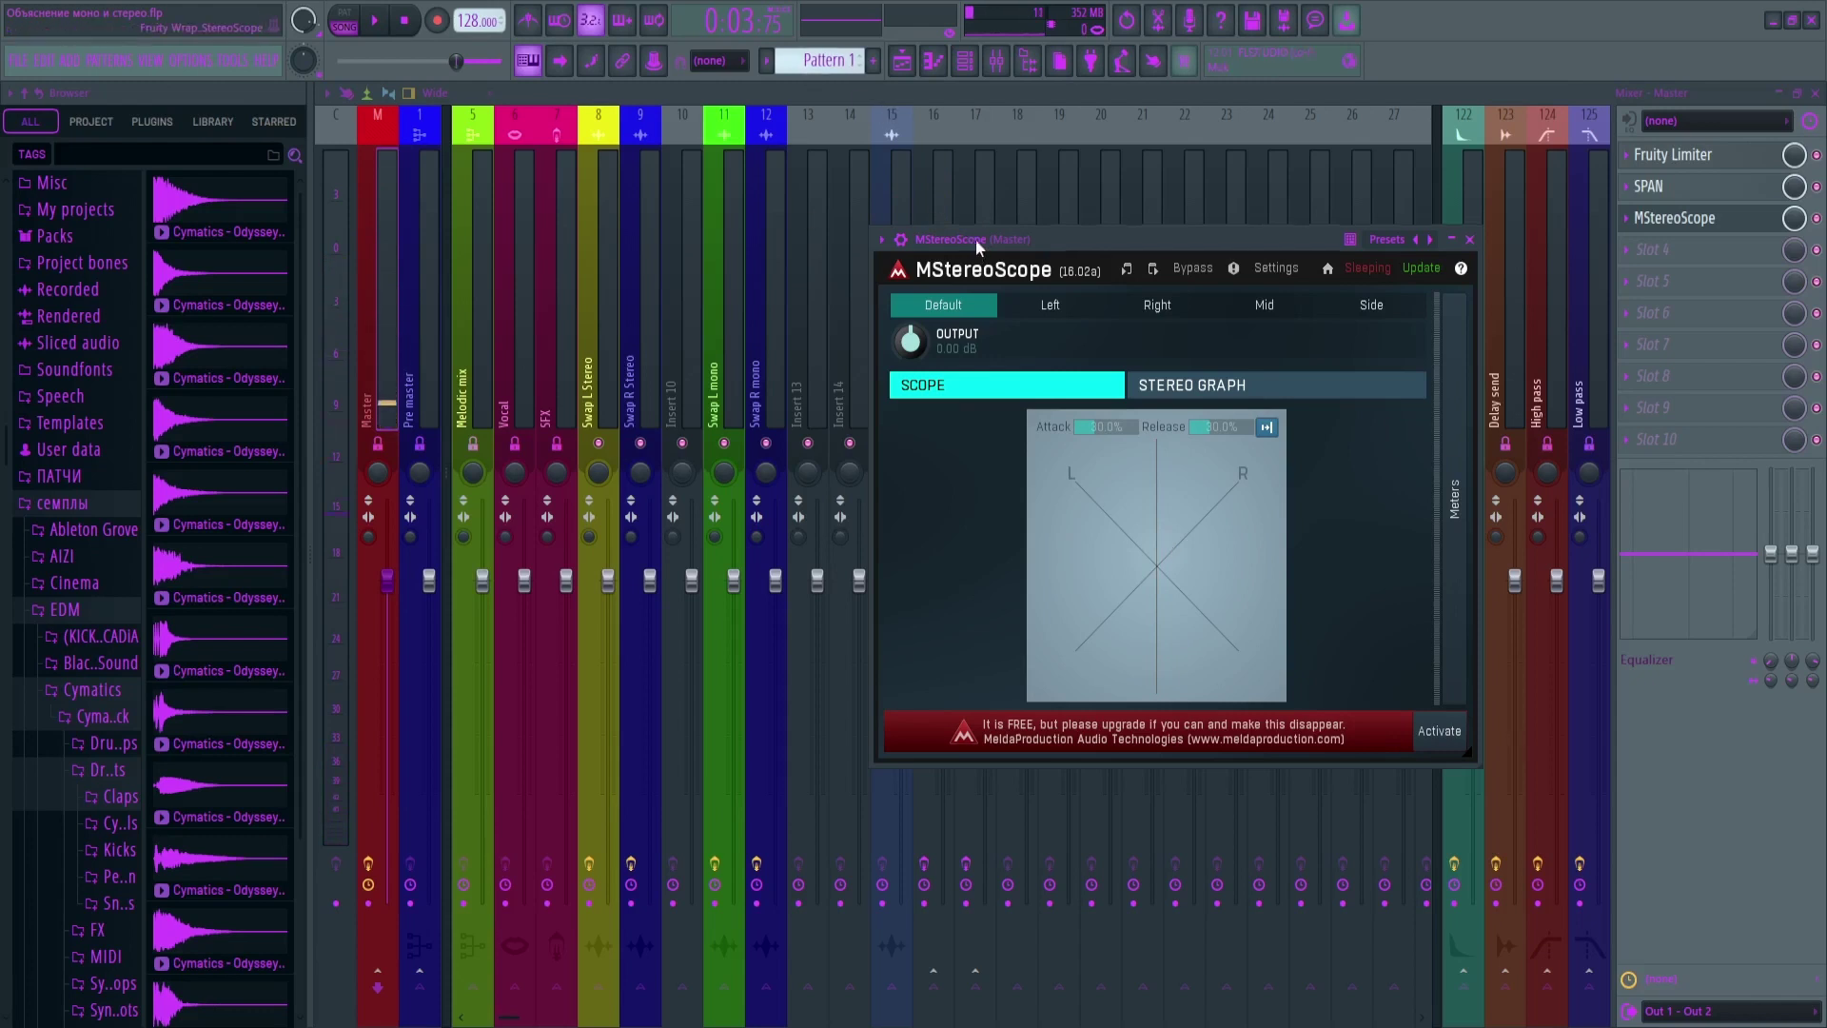
{"action": "left_click_drag", "start_coordinate": [981, 243], "coordinate": [1334, 202]}
Nudge the L mixer track's panning to 96% left and return it to 100% left
{"action": "left_click_drag", "start_coordinate": [938, 490], "coordinate": [938, 471]}
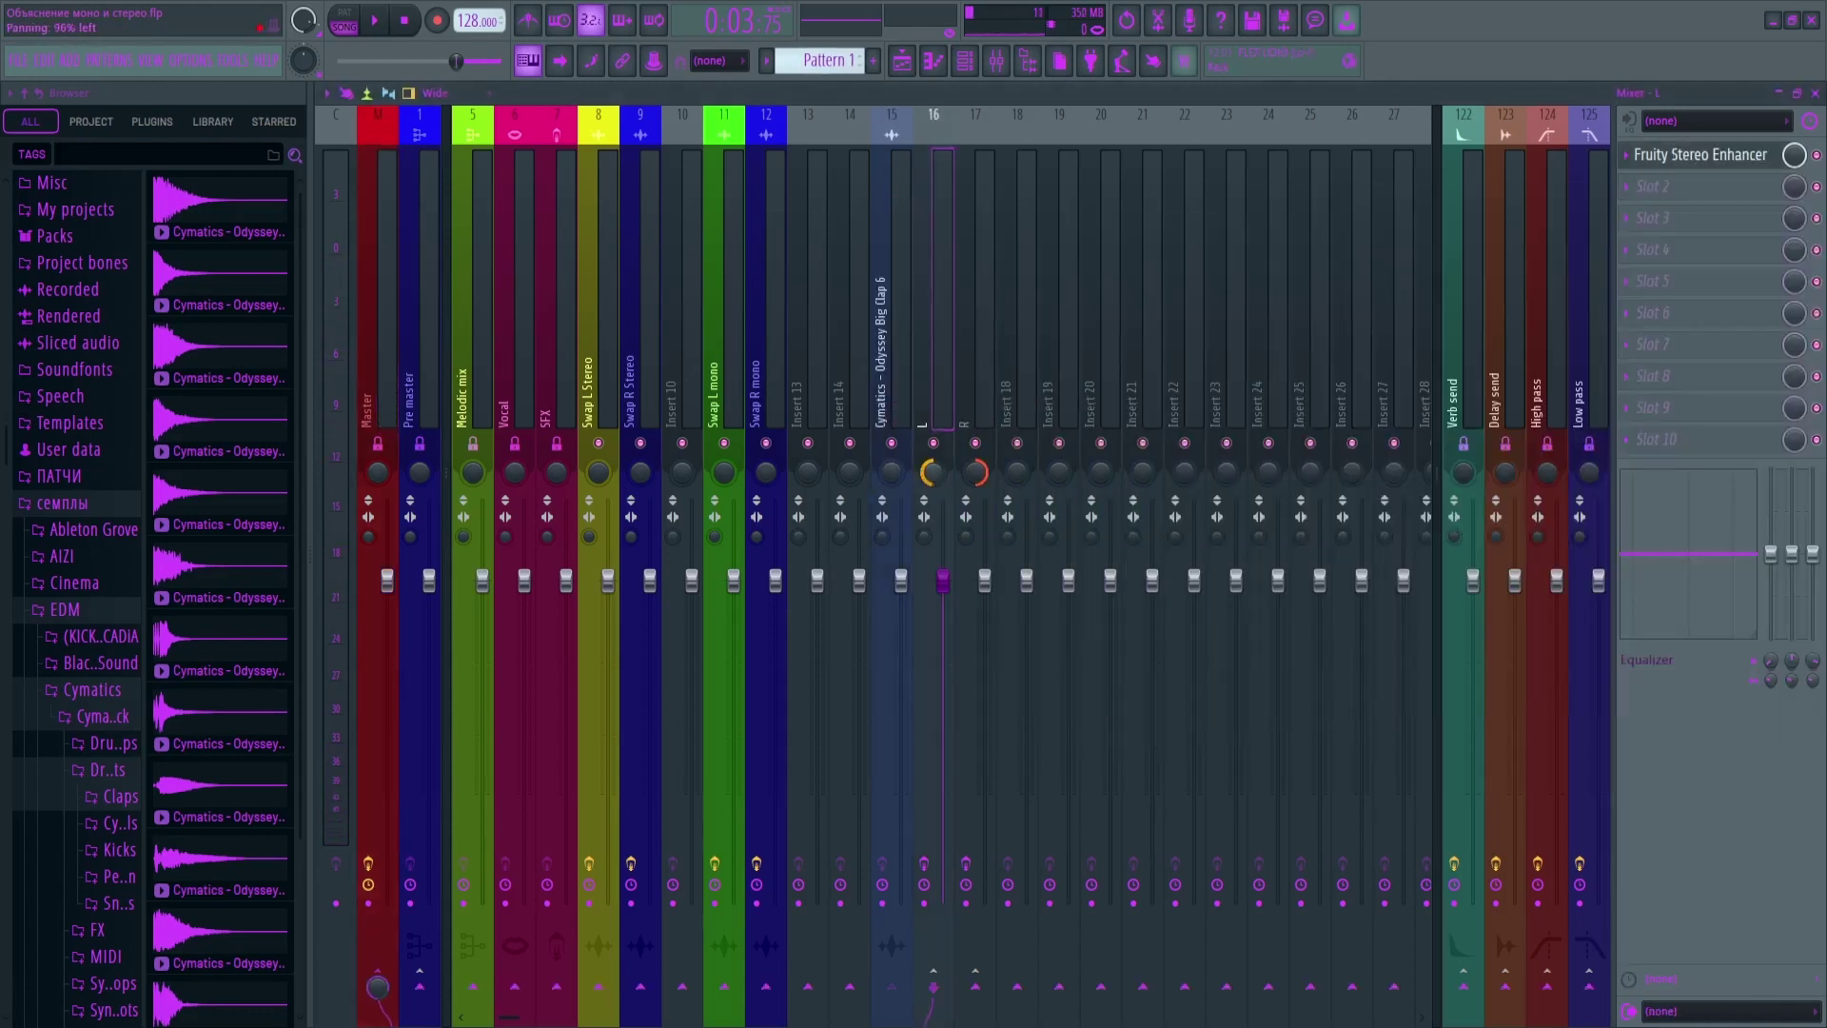
{"action": "left_click_drag", "start_coordinate": [932, 474], "coordinate": [933, 481]}
Return to the playlist and select the second Cymatics - Odyssey Big Clap 6 clip on Track 16
{"action": "left_click", "coordinate": [905, 62]}
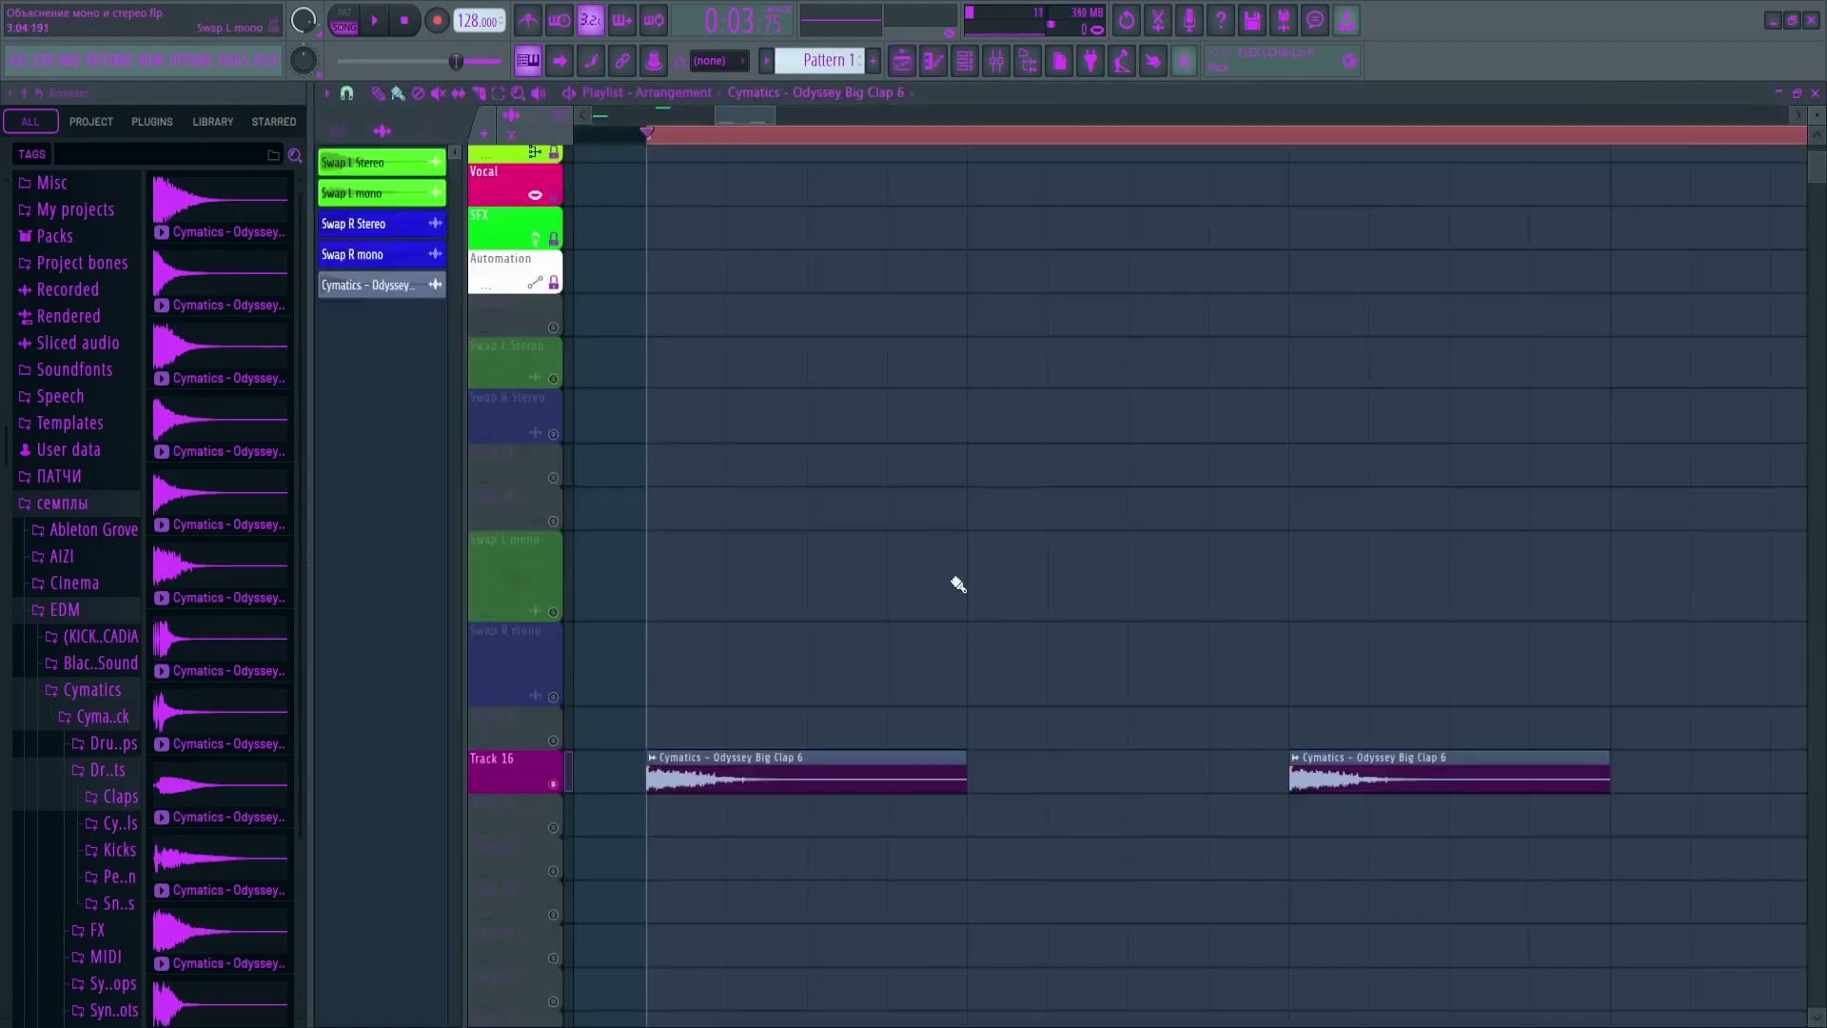
{"action": "scroll", "coordinate": [891, 659], "scroll_direction": "down", "scroll_amount": 2}
{"action": "scroll", "coordinate": [1242, 850], "scroll_direction": "up", "scroll_amount": 1}
{"action": "scroll", "coordinate": [1016, 848], "scroll_direction": "down", "scroll_amount": 1}
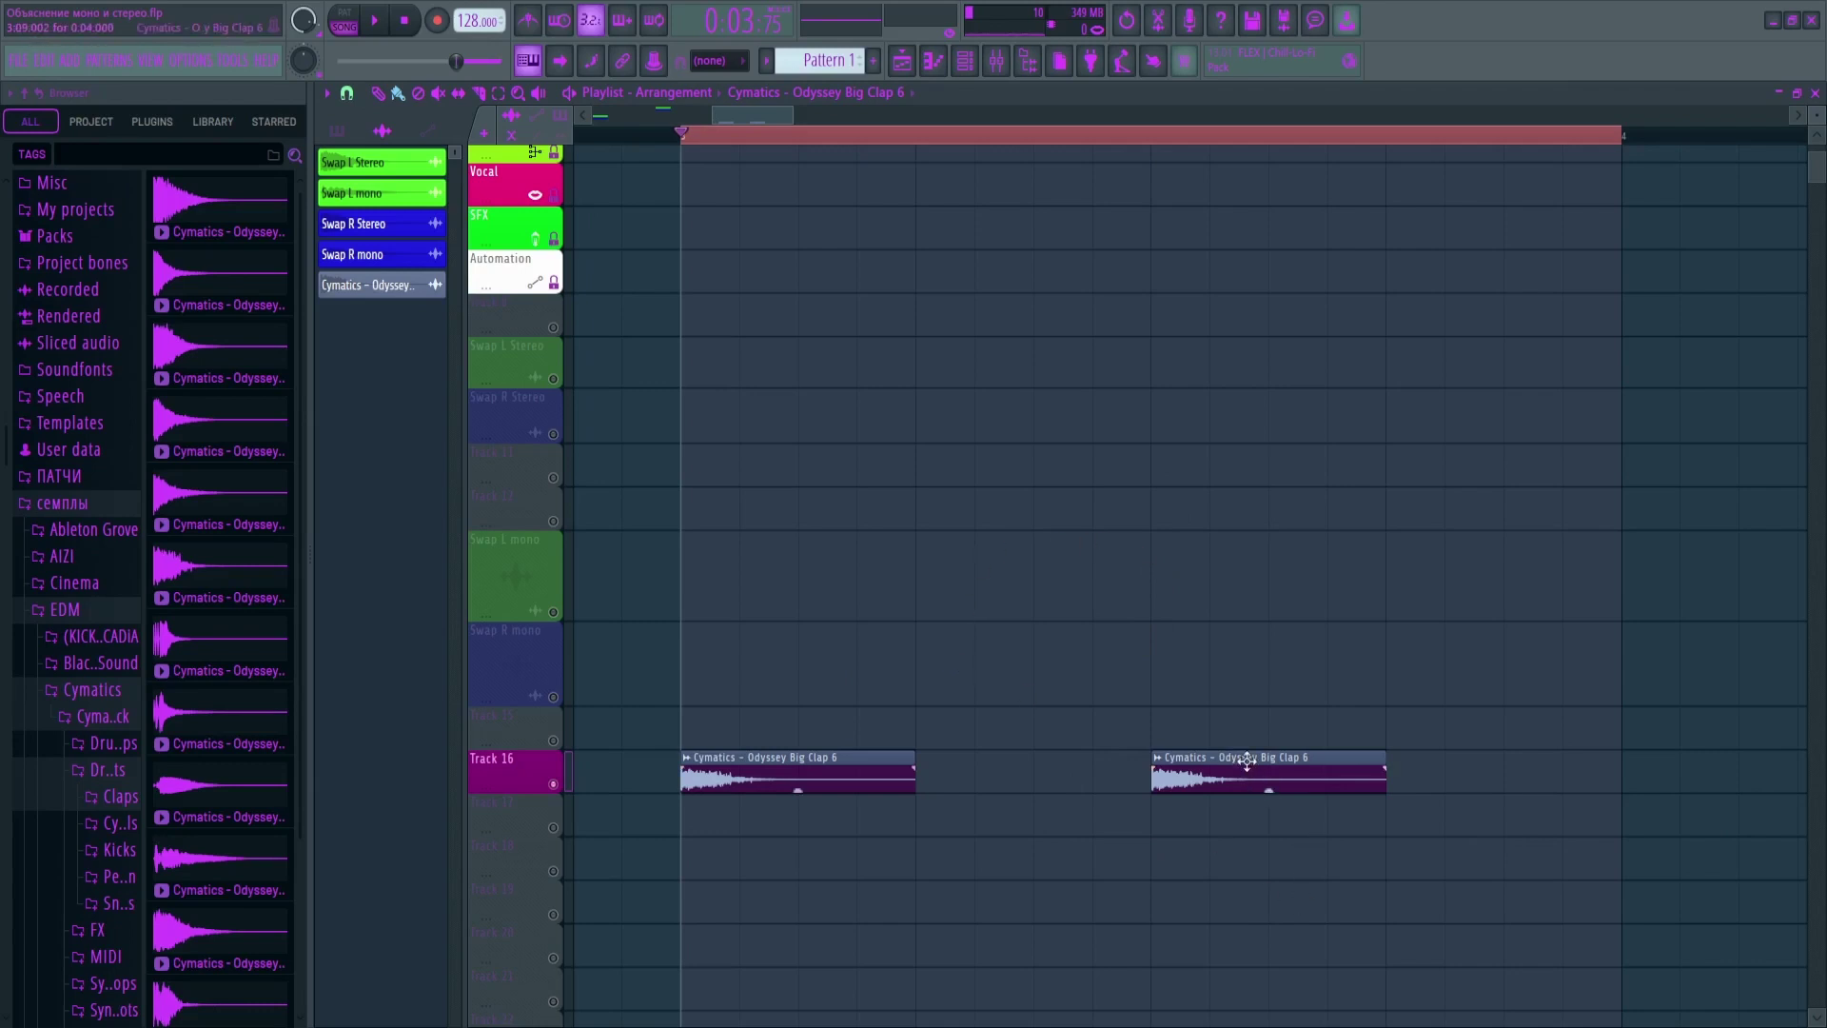
{"action": "left_click_drag", "start_coordinate": [1247, 757], "coordinate": [783, 595]}
{"action": "left_click", "coordinate": [1168, 606]}
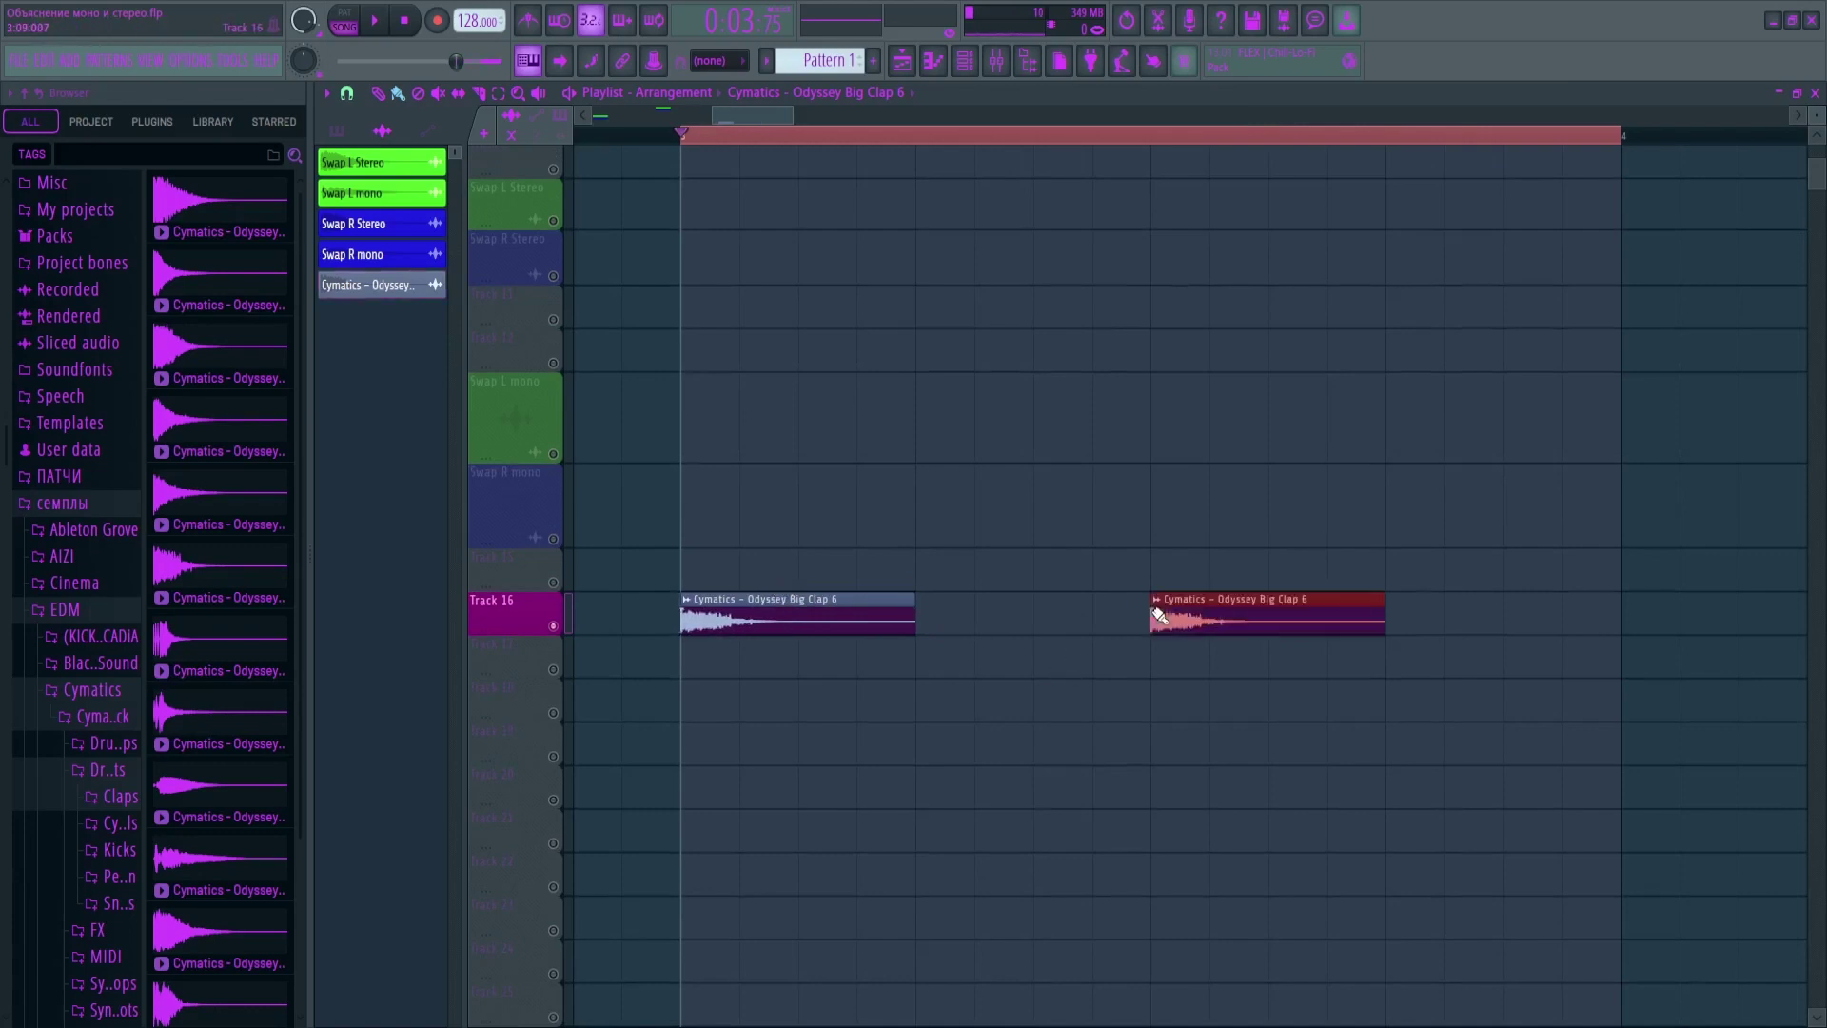
Examine the waveforms of both clap clips on Track 16 up close and compare them side by side
{"action": "mouse_move", "coordinate": [779, 605]}
{"action": "left_mouse_down"}
{"action": "mouse_move", "coordinate": [1223, 605]}
{"action": "mouse_move", "coordinate": [755, 602]}
{"action": "left_mouse_up"}
{"action": "scroll", "coordinate": [742, 601], "scroll_direction": "up", "scroll_amount": 3}
{"action": "left_click_drag", "start_coordinate": [1105, 552], "coordinate": [799, 621]}
{"action": "scroll", "coordinate": [736, 652], "scroll_direction": "down", "scroll_amount": 3}
{"action": "left_click", "coordinate": [1014, 672], "text": "ctrl"}
{"action": "scroll", "coordinate": [882, 644], "scroll_direction": "up", "scroll_amount": 5}
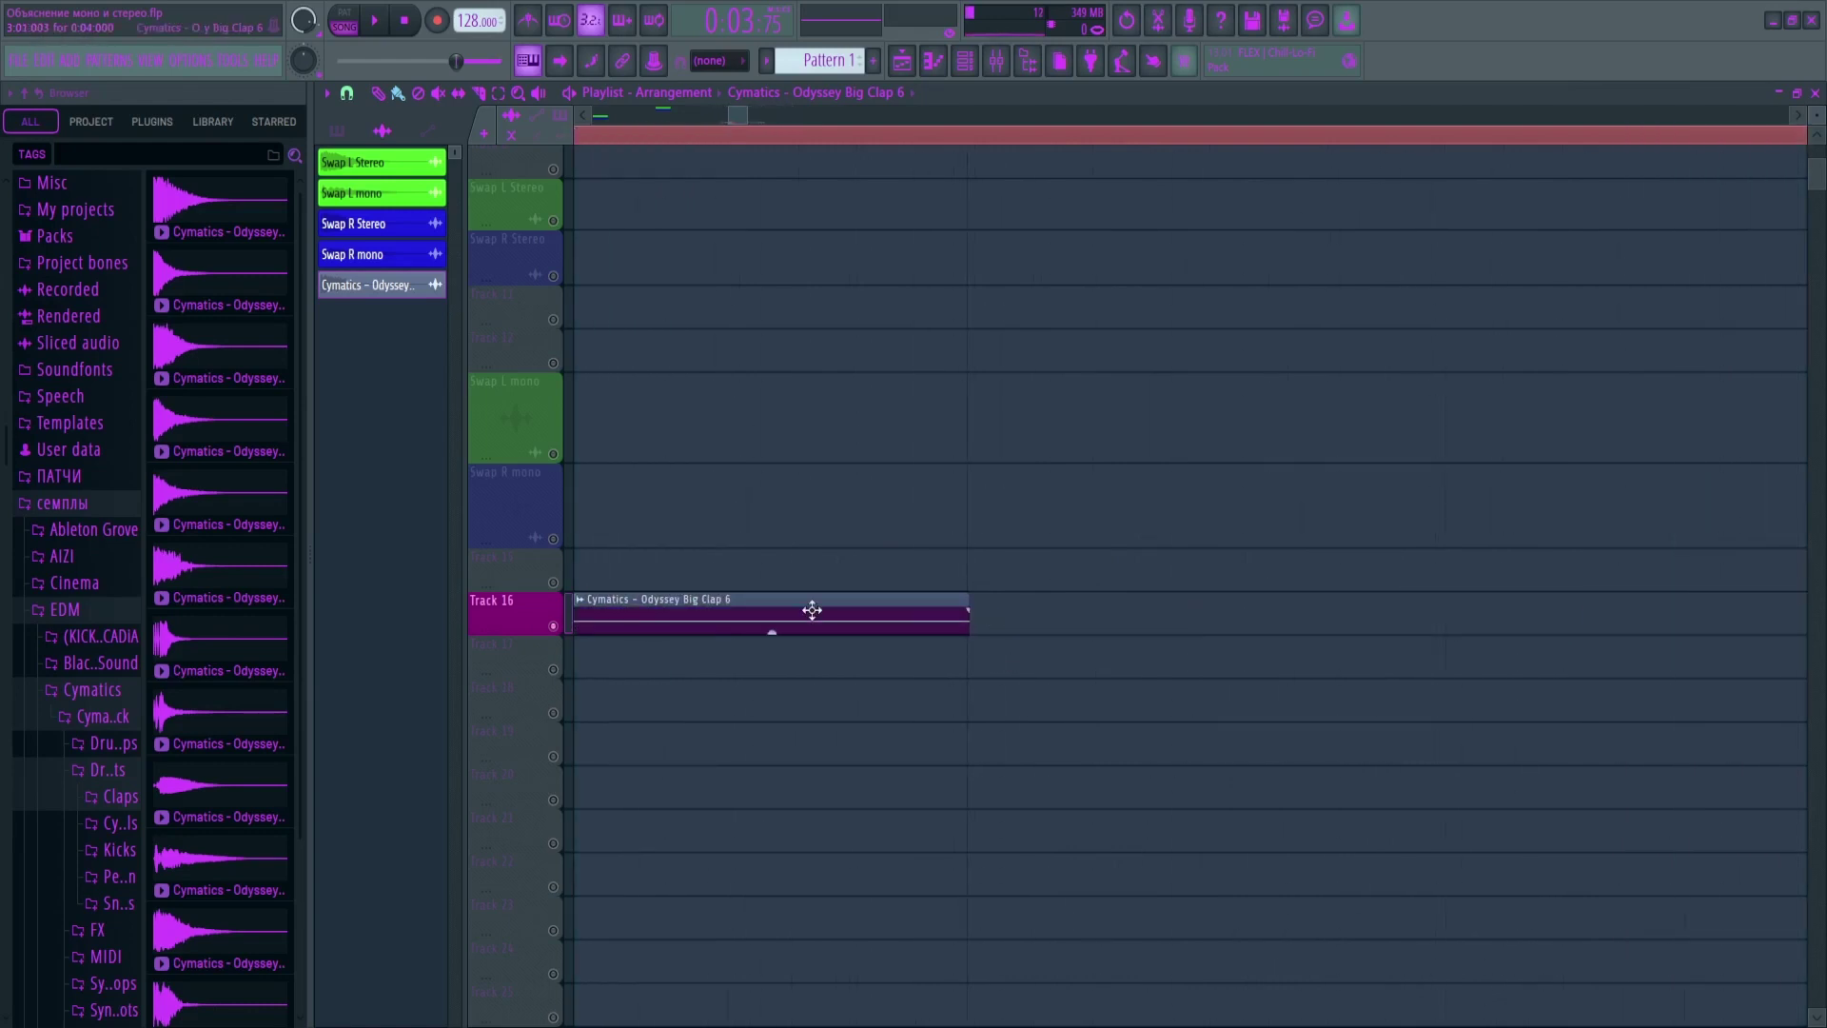
{"action": "scroll", "coordinate": [811, 610], "scroll_direction": "down", "scroll_amount": 5}
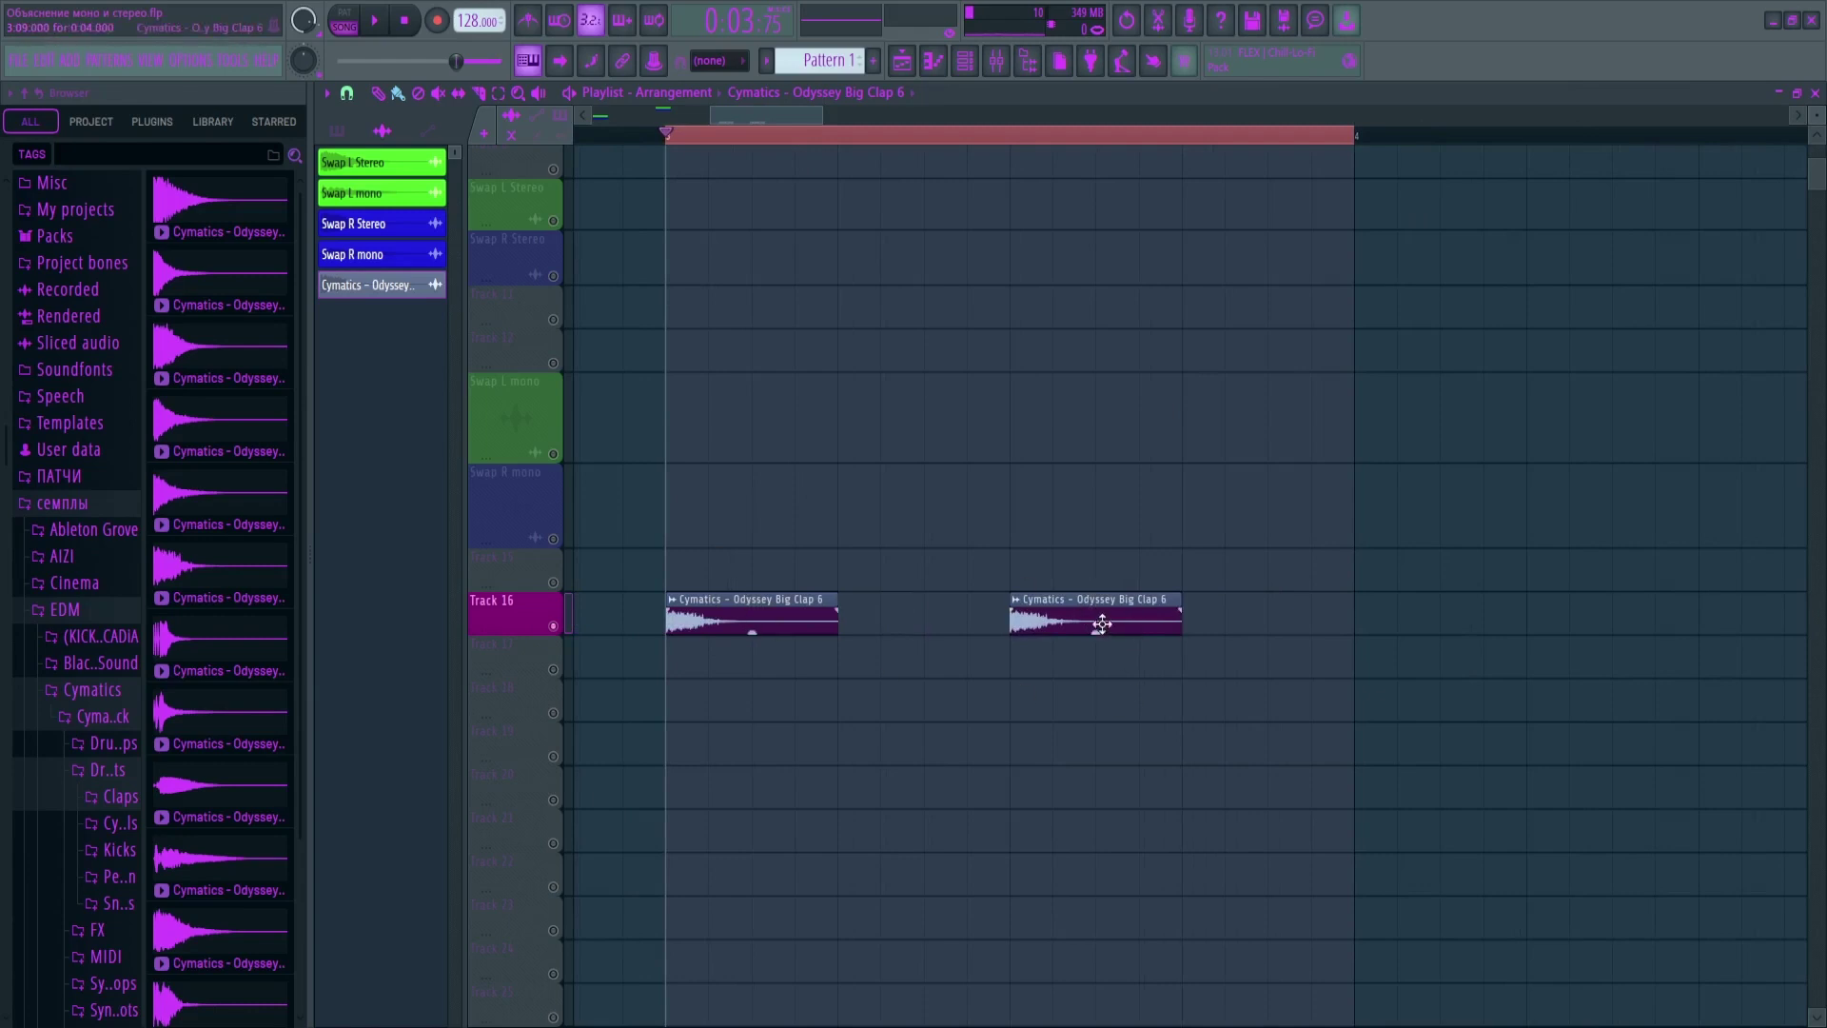
{"action": "scroll", "coordinate": [657, 618], "scroll_direction": "up", "scroll_amount": 8}
{"action": "left_click_drag", "start_coordinate": [730, 617], "coordinate": [728, 619]}
{"action": "scroll", "coordinate": [731, 638], "scroll_direction": "down", "scroll_amount": 4}
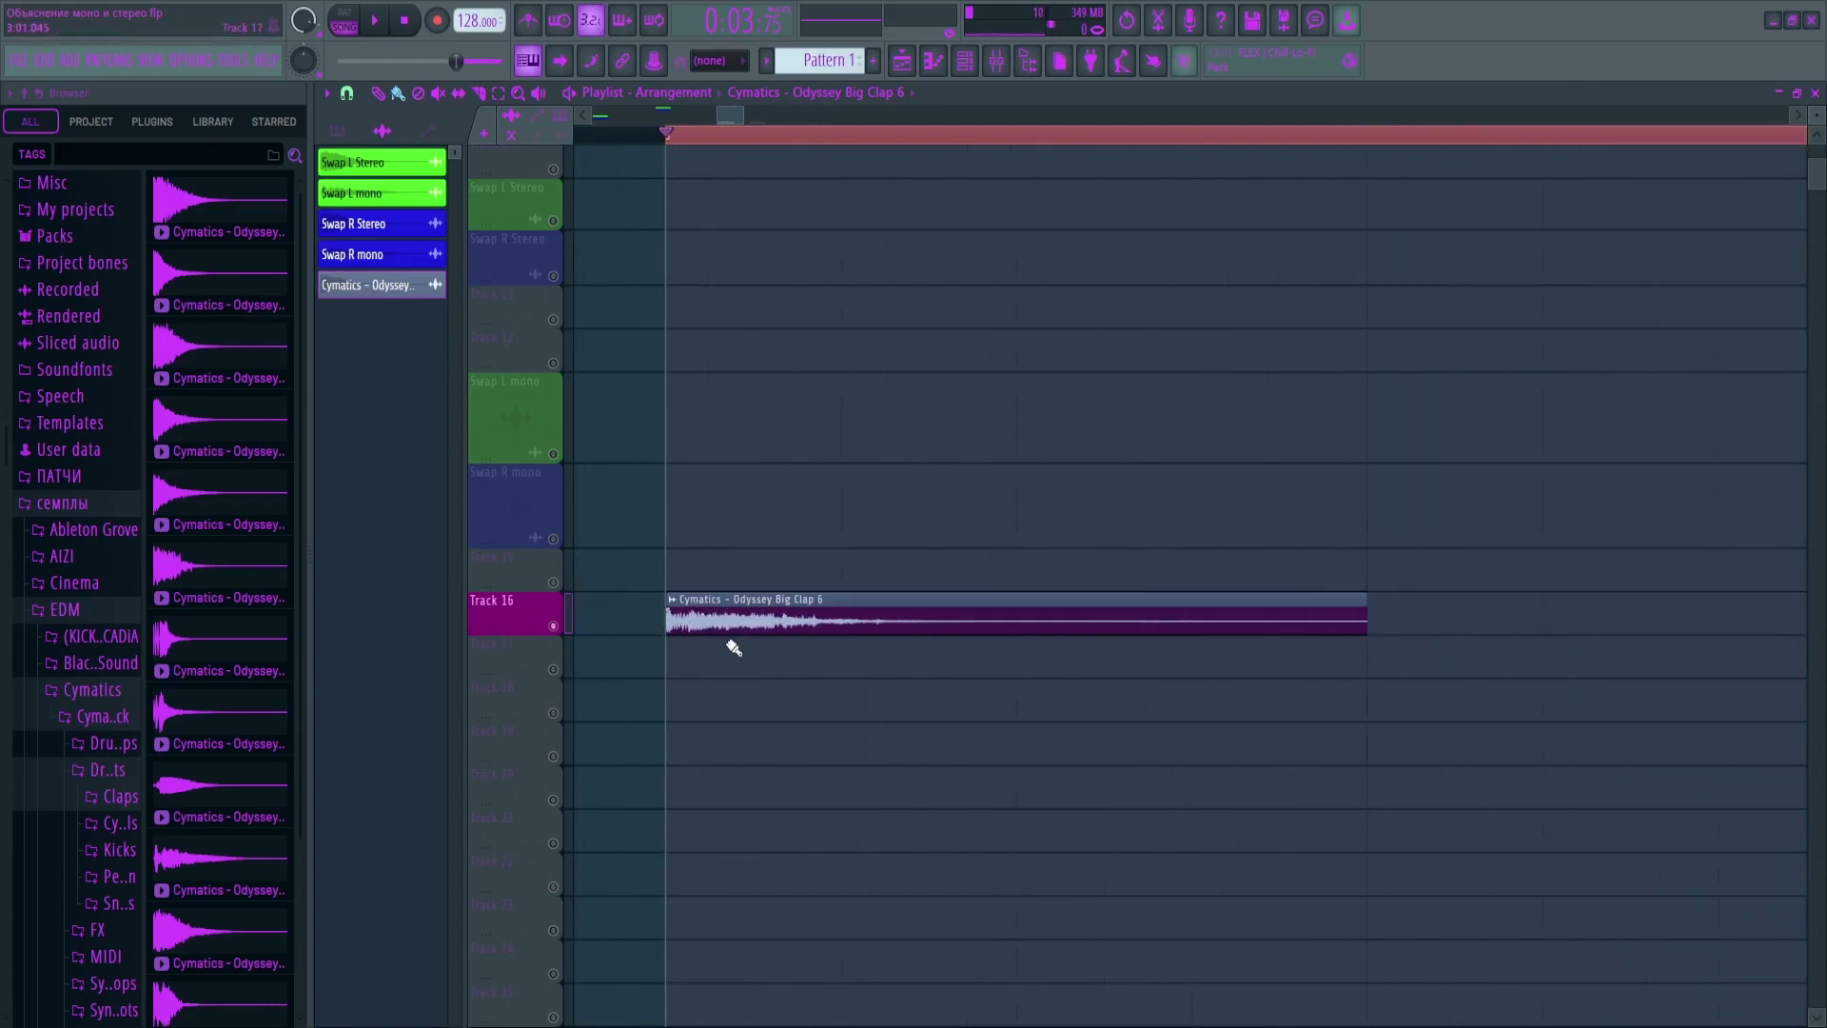
{"action": "scroll", "coordinate": [984, 604], "scroll_direction": "up", "scroll_amount": 3}
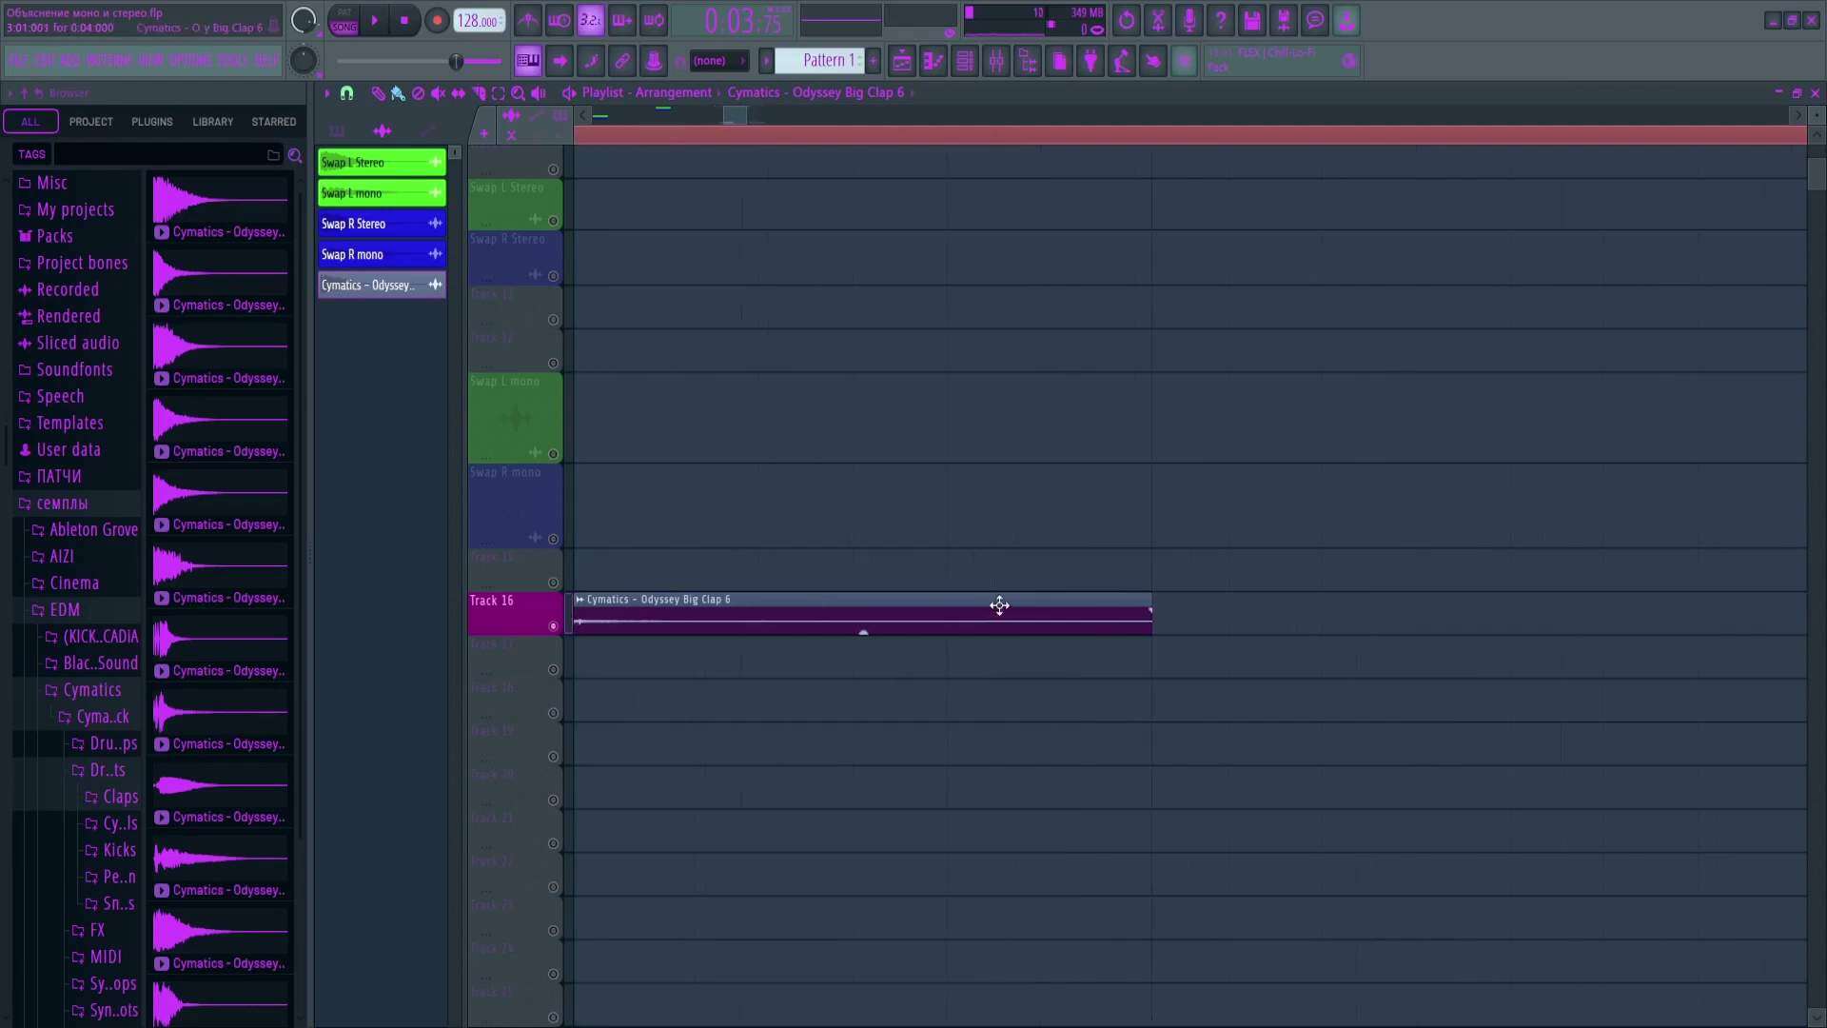
{"action": "scroll", "coordinate": [996, 604], "scroll_direction": "down", "scroll_amount": 4}
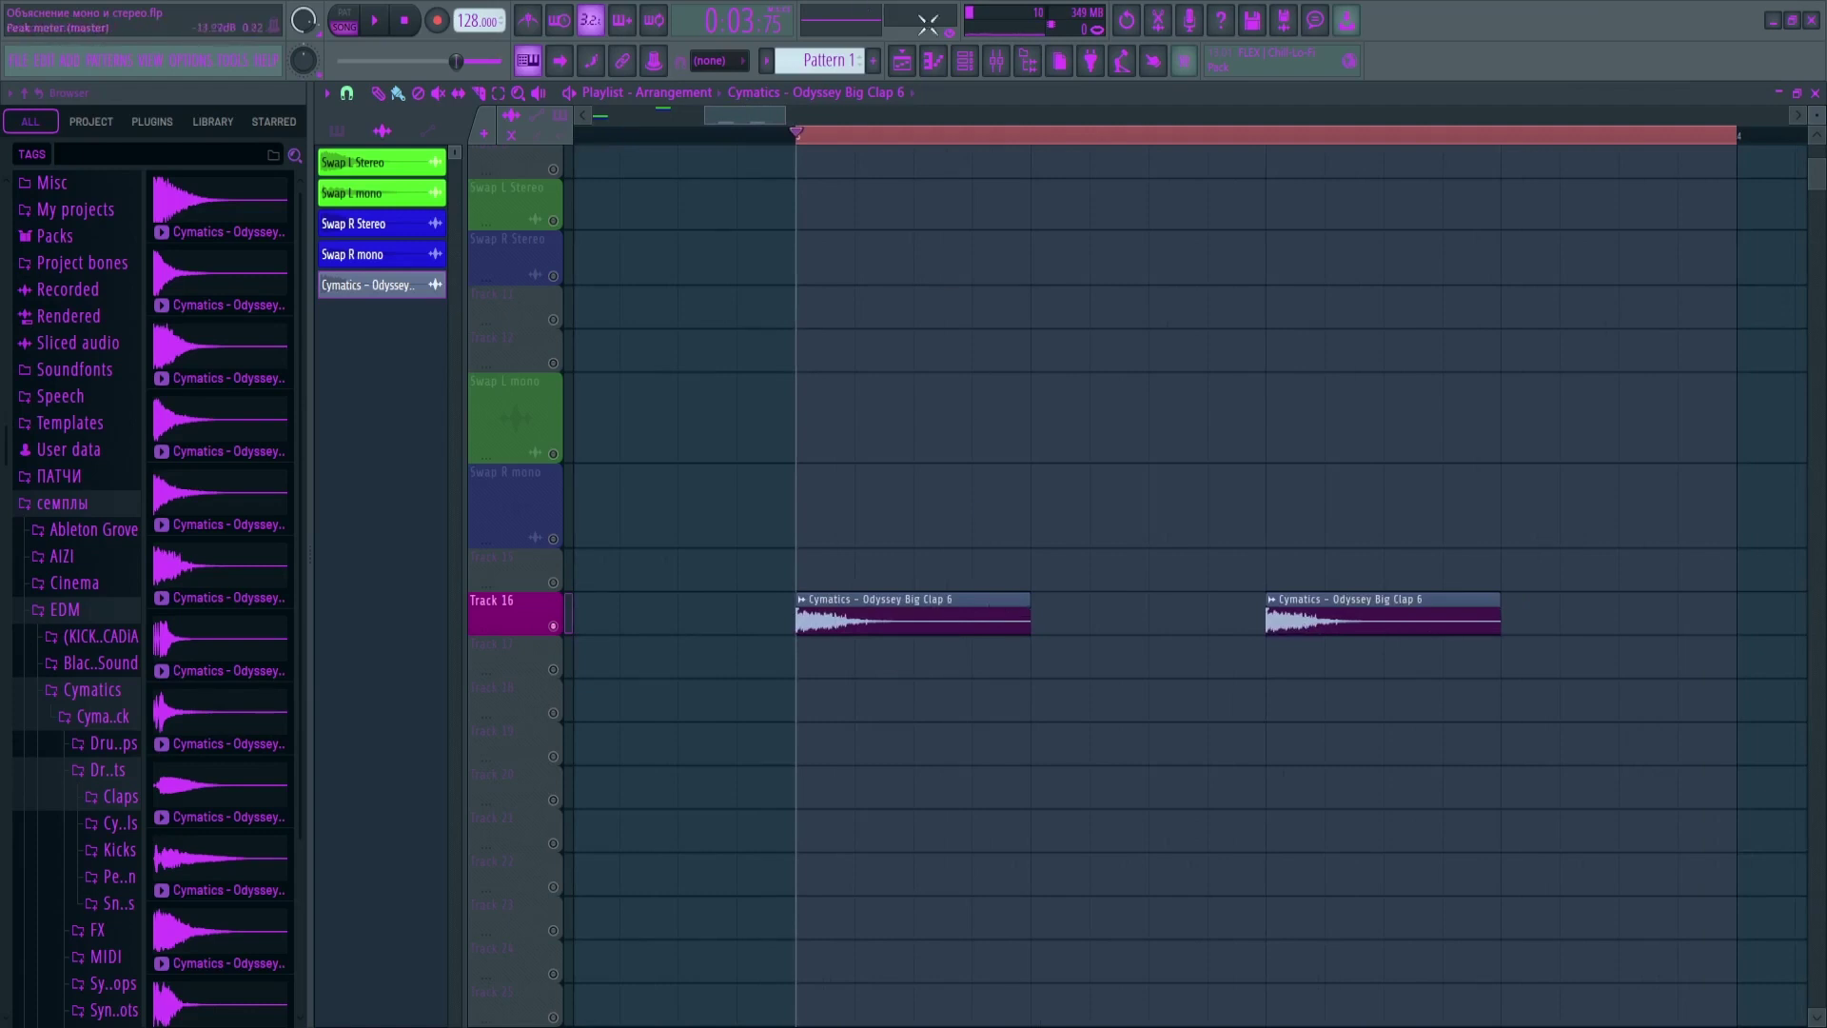
Reset the panning of the L and R mixer tracks to centre and enable their effects
{"action": "left_click", "coordinate": [997, 60]}
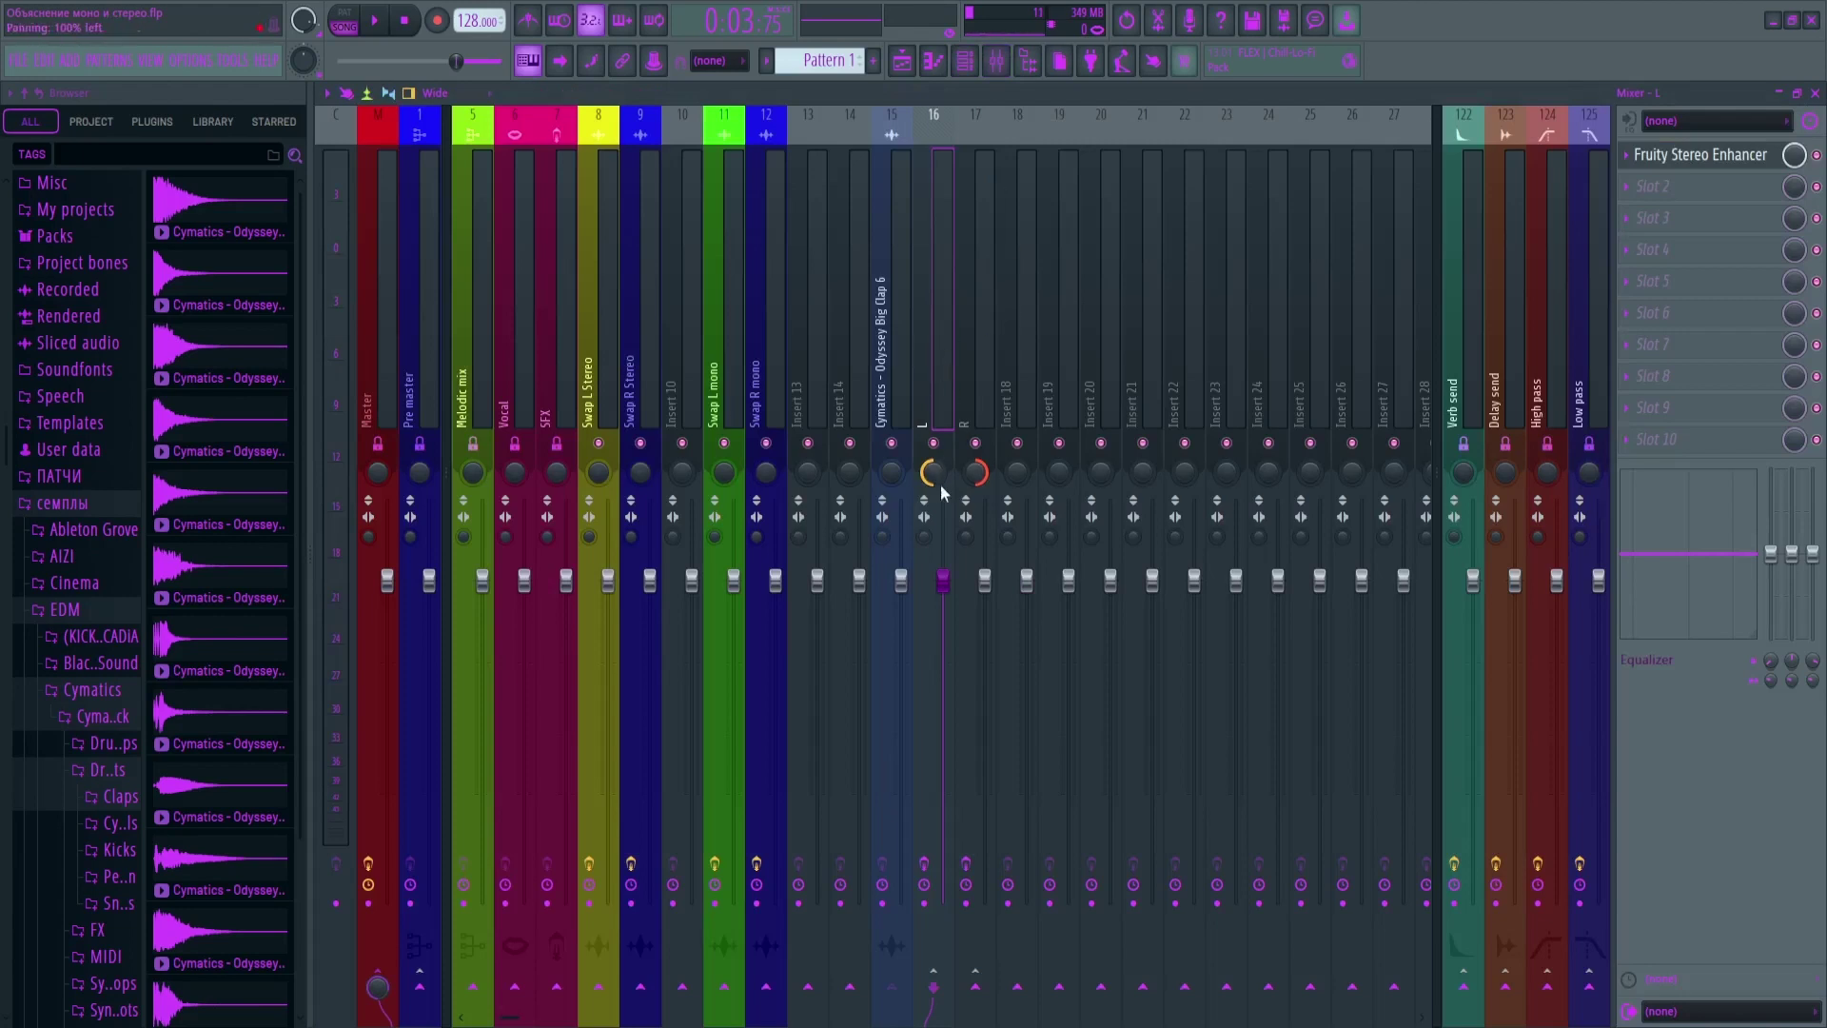
{"action": "left_click", "coordinate": [977, 479]}
{"action": "left_click_drag", "start_coordinate": [934, 473], "coordinate": [934, 481]}
Open Fruity Stereo Enhancer on the L track to examine its pan and volume controls
{"action": "left_click", "coordinate": [1700, 155]}
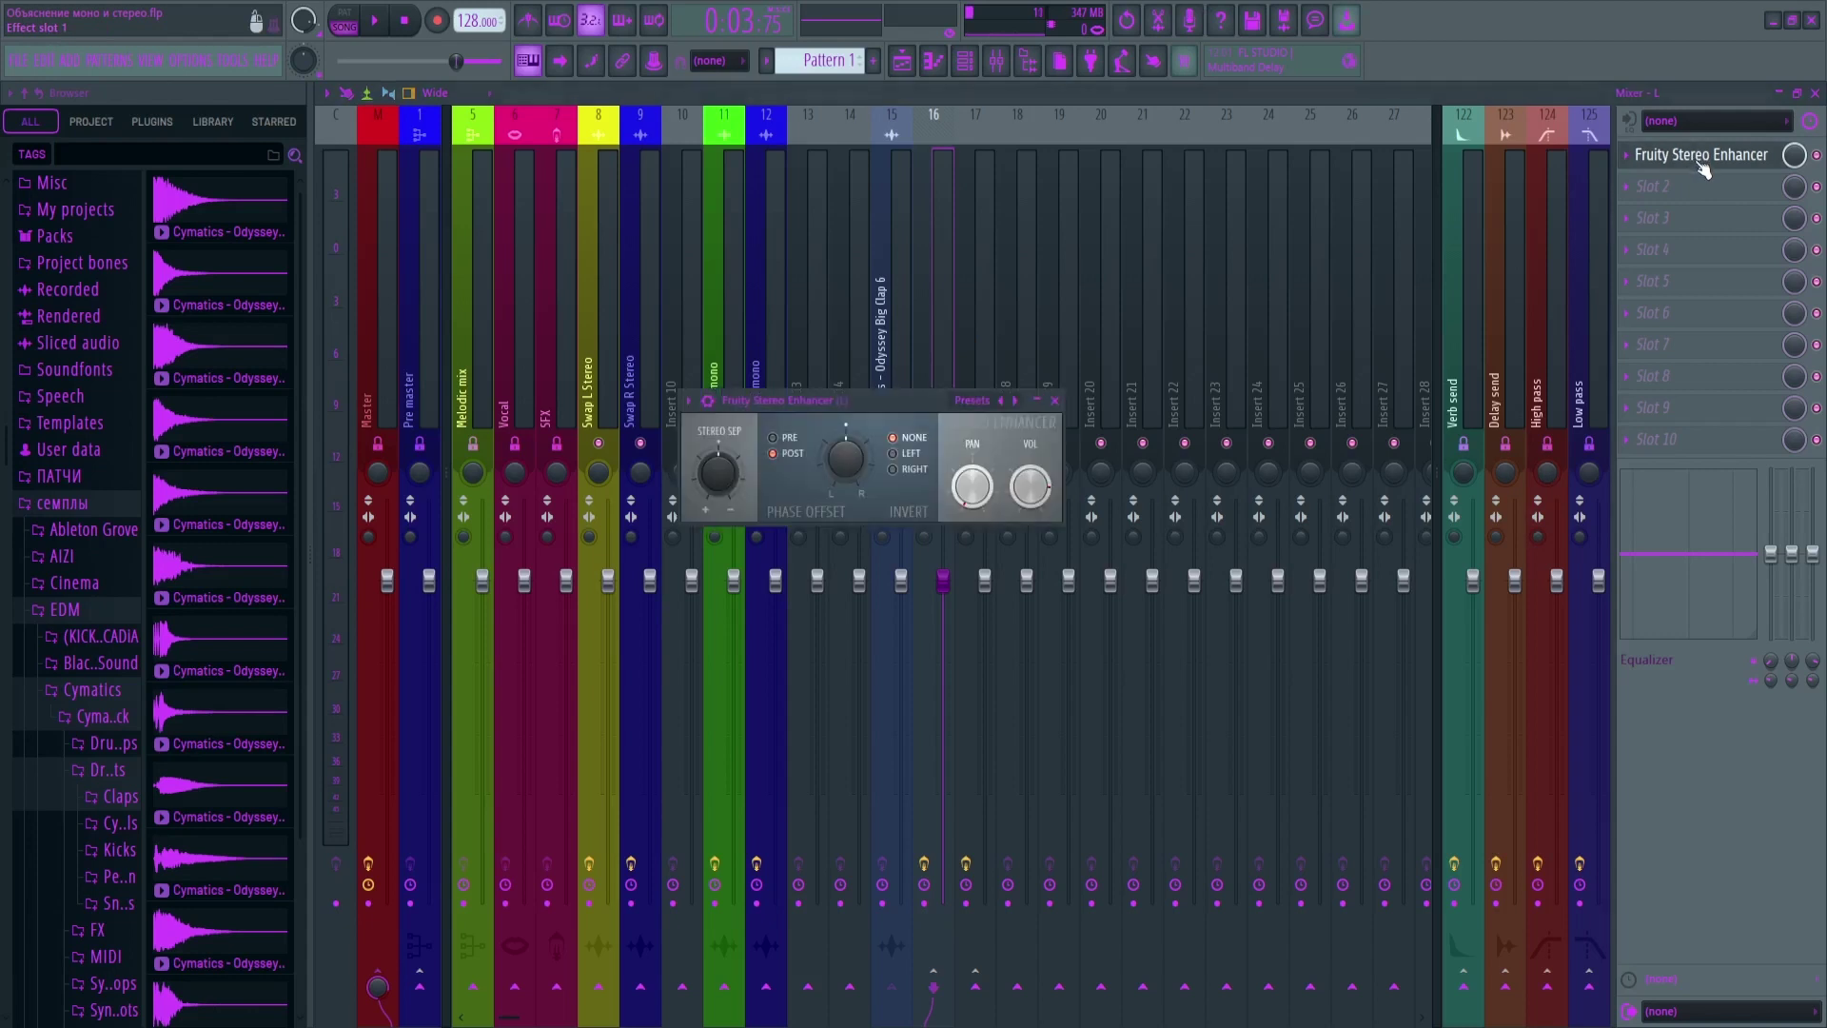
{"action": "left_click_drag", "start_coordinate": [876, 402], "coordinate": [922, 432]}
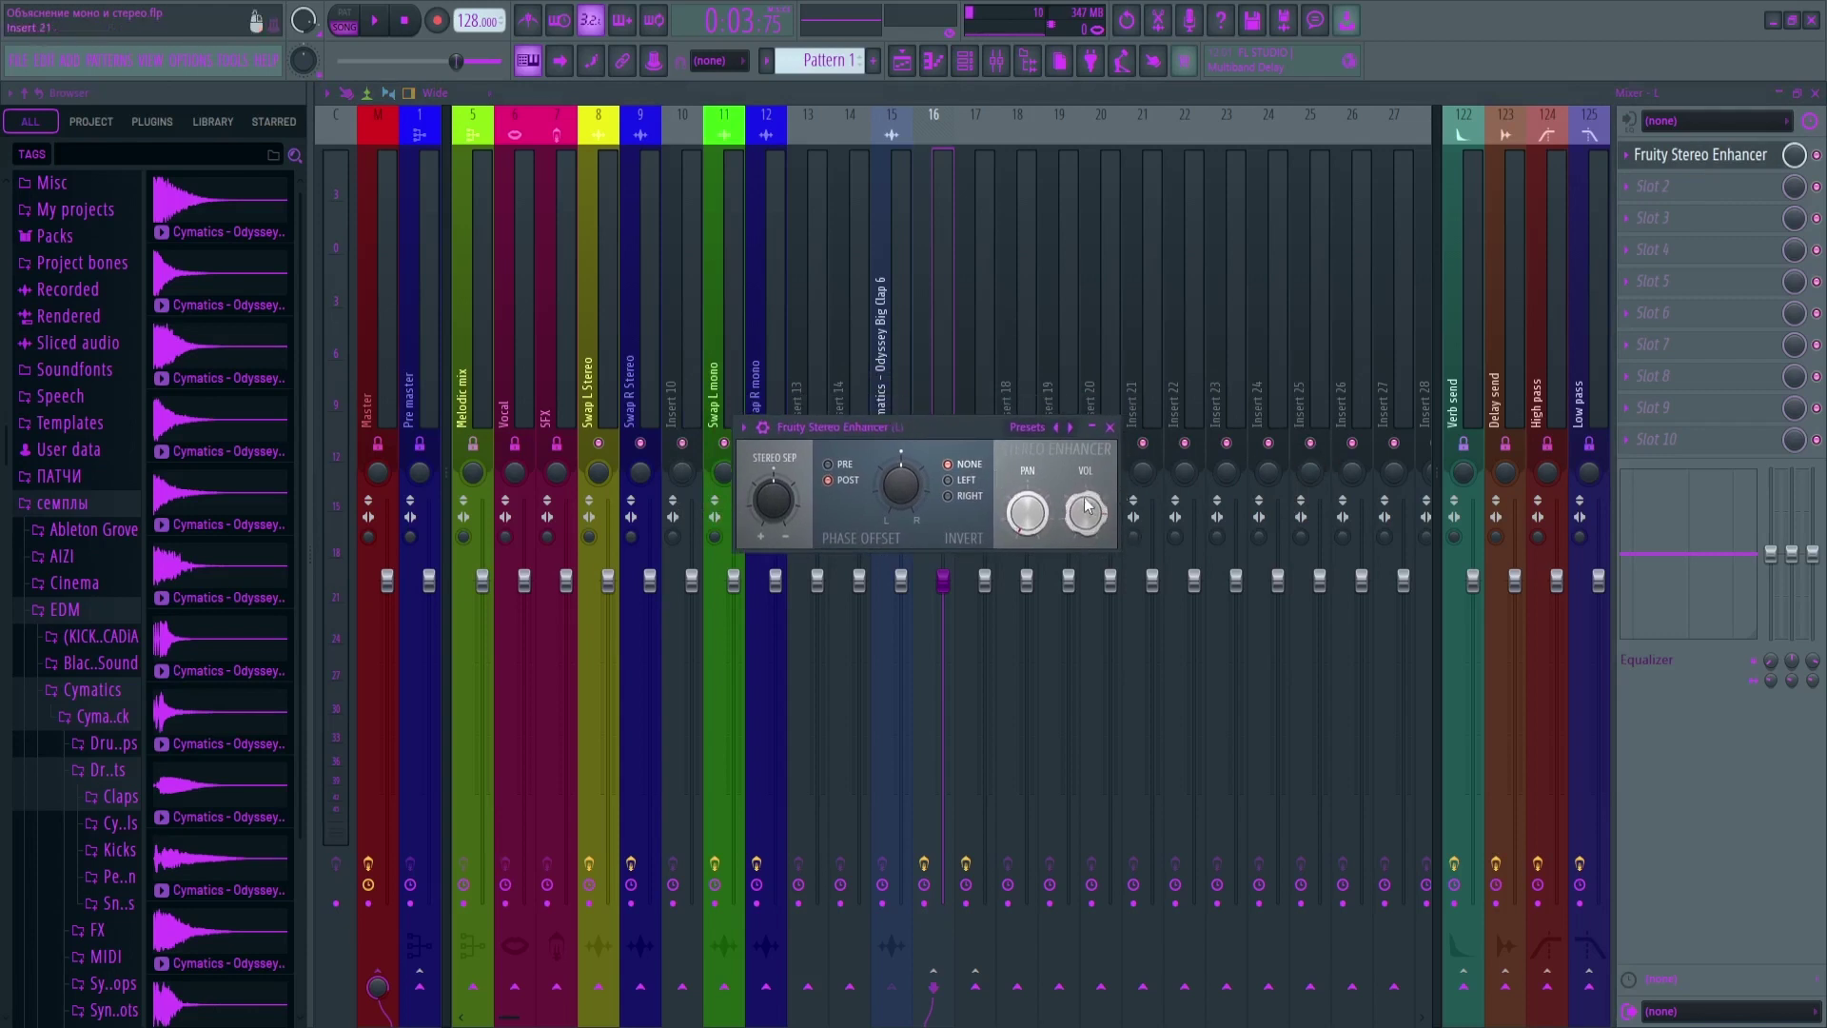
Try Fruity Stereo Shaper in the L track's second effect slot, adjusting its mixer matrix levels
{"action": "left_click", "coordinate": [1647, 195]}
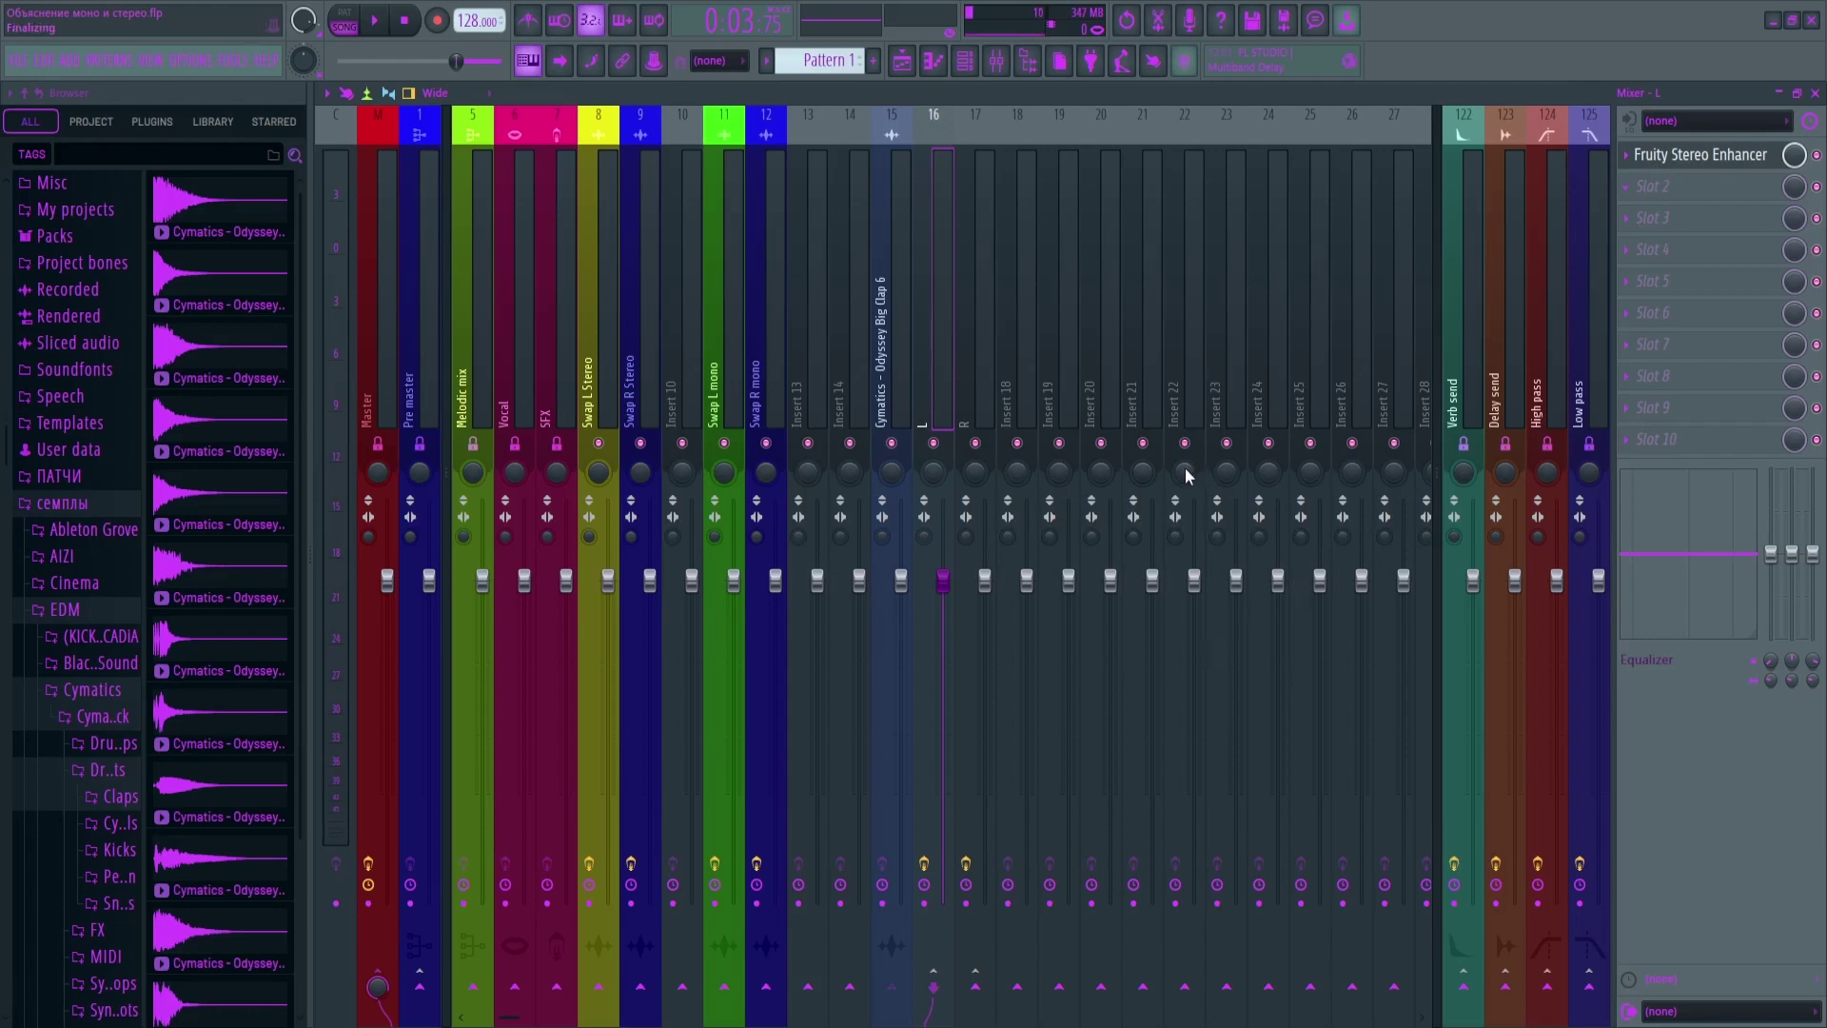
{"action": "left_click_drag", "start_coordinate": [499, 276], "coordinate": [710, 277]}
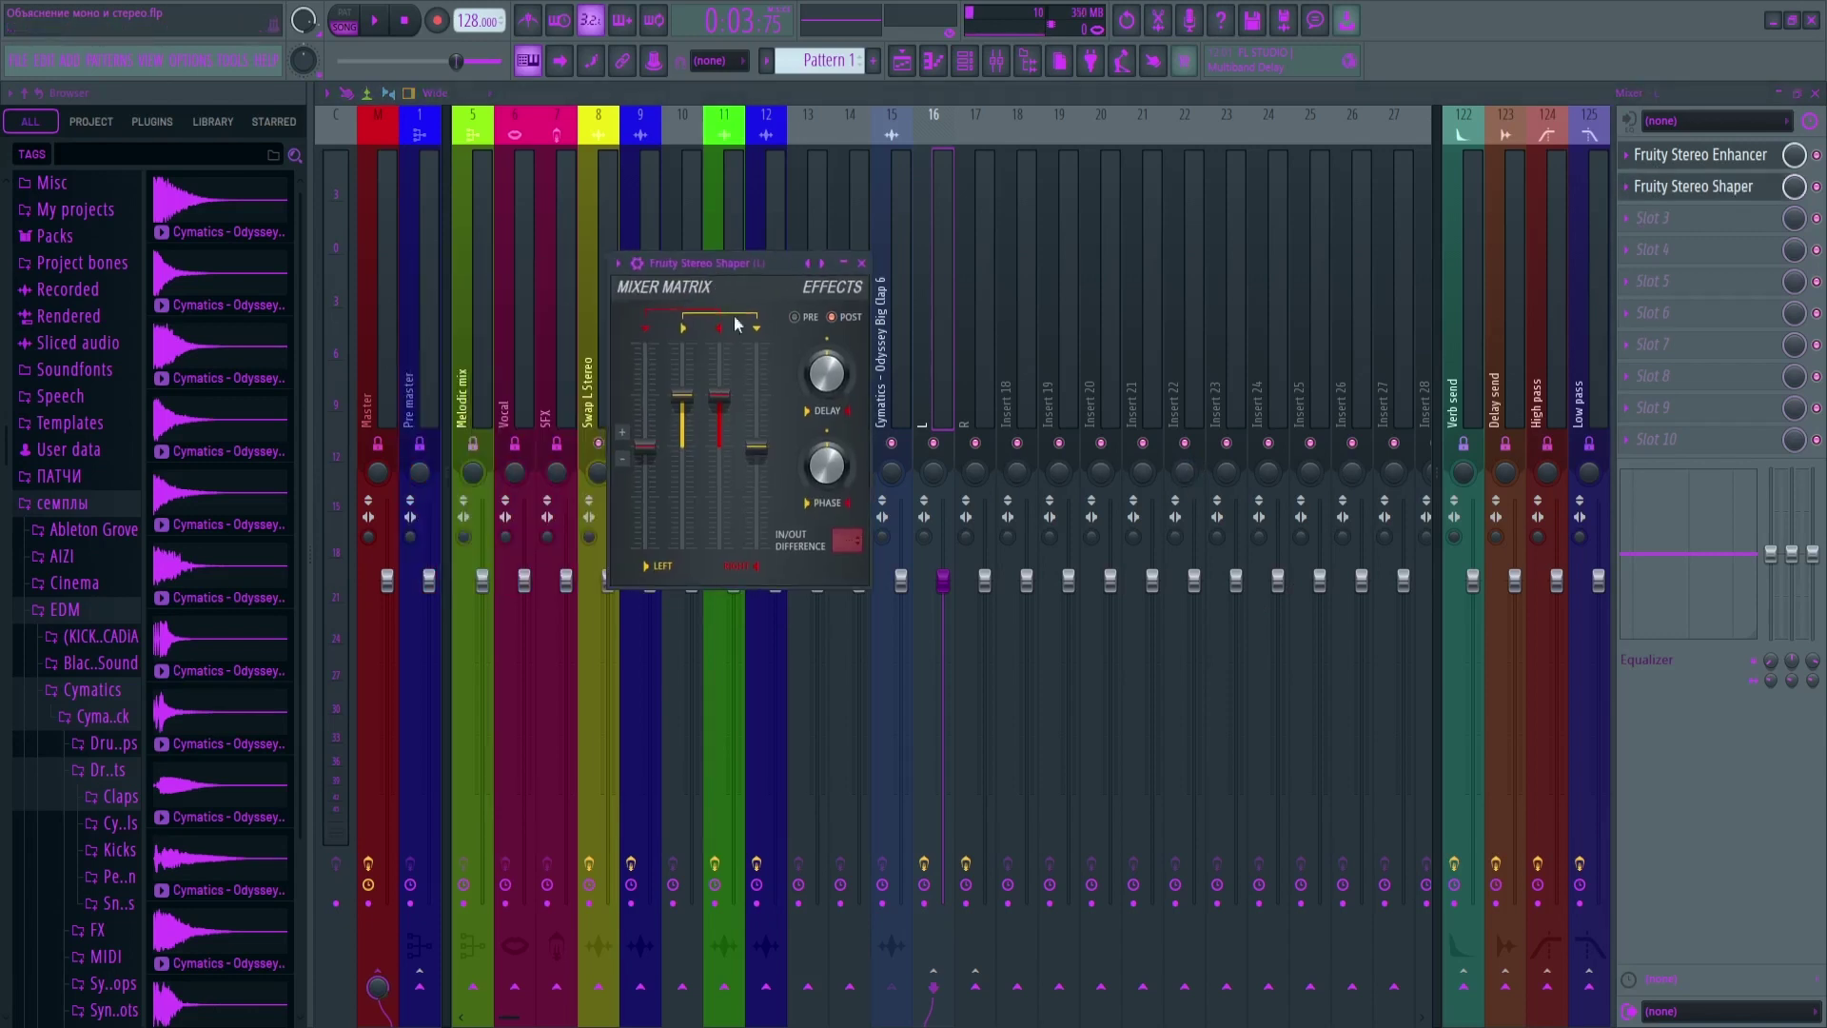
{"action": "mouse_move", "coordinate": [719, 396]}
{"action": "left_mouse_down"}
{"action": "mouse_move", "coordinate": [728, 455]}
{"action": "mouse_move", "coordinate": [682, 419]}
{"action": "mouse_move", "coordinate": [682, 446]}
{"action": "mouse_move", "coordinate": [720, 440]}
{"action": "mouse_move", "coordinate": [719, 404]}
{"action": "left_mouse_up"}
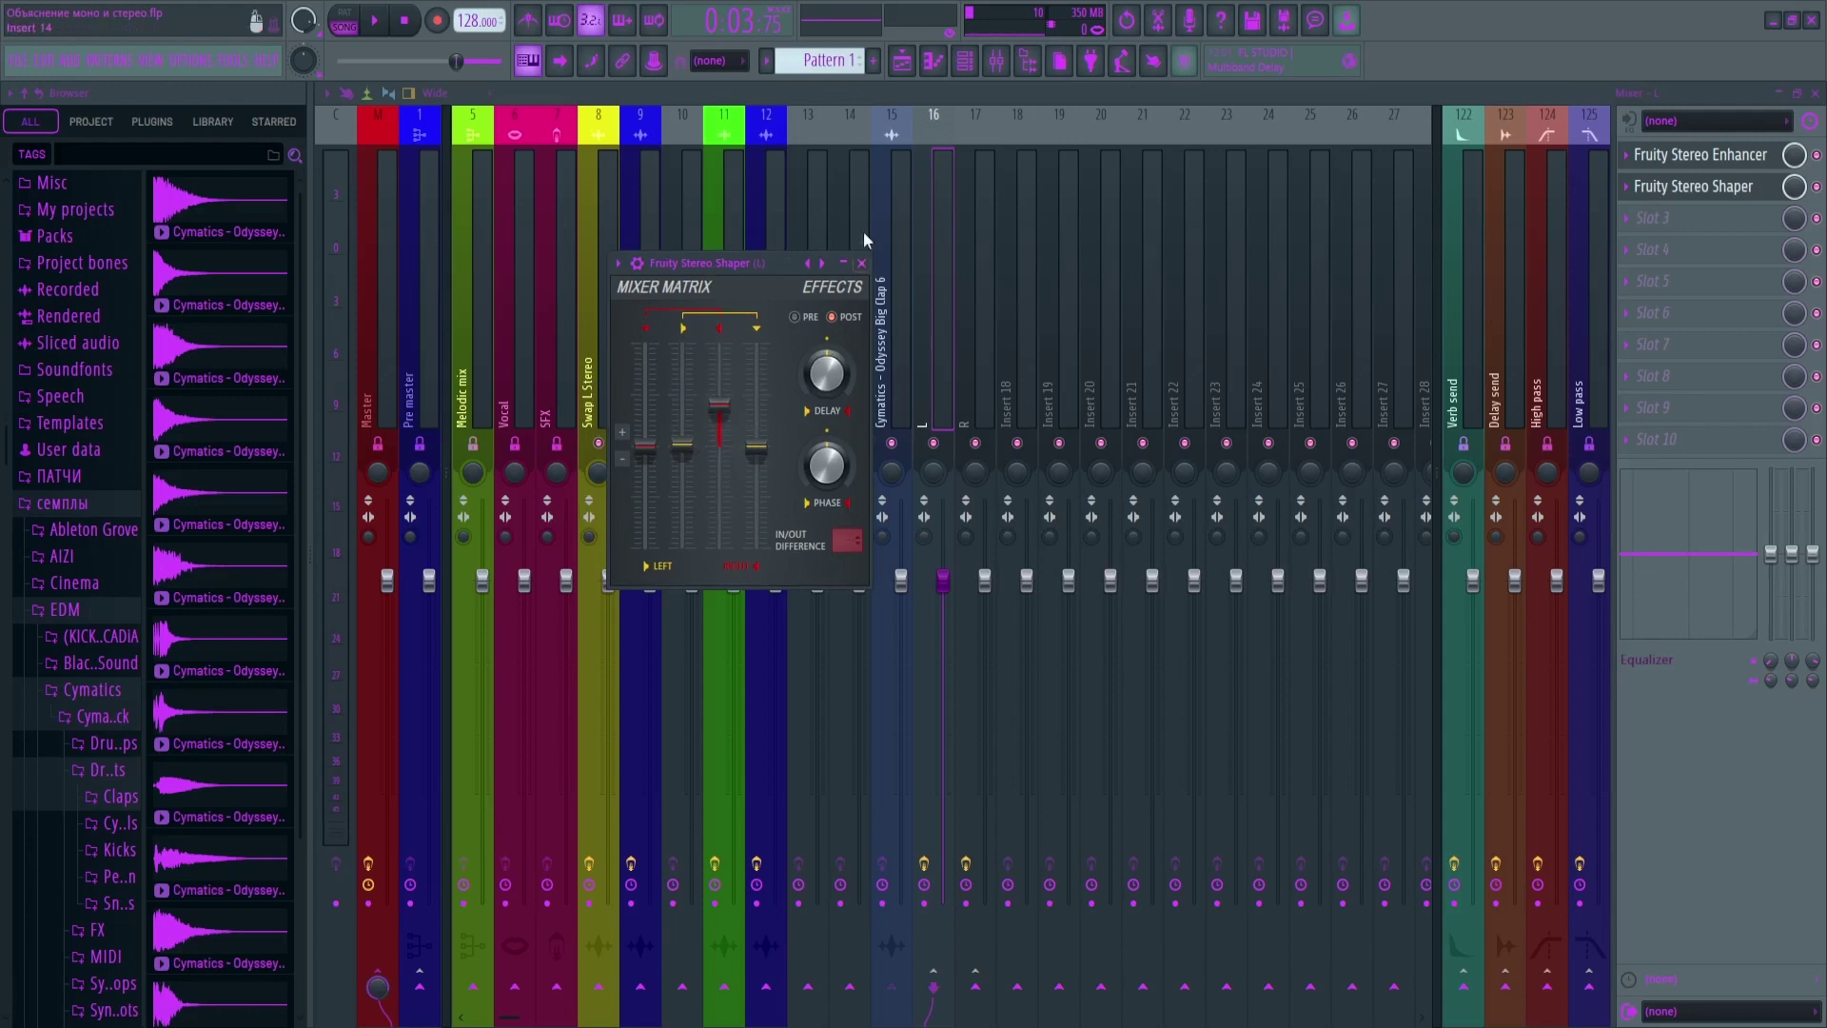
{"action": "left_click", "coordinate": [862, 263]}
{"action": "key", "text": "ctrl+z"}
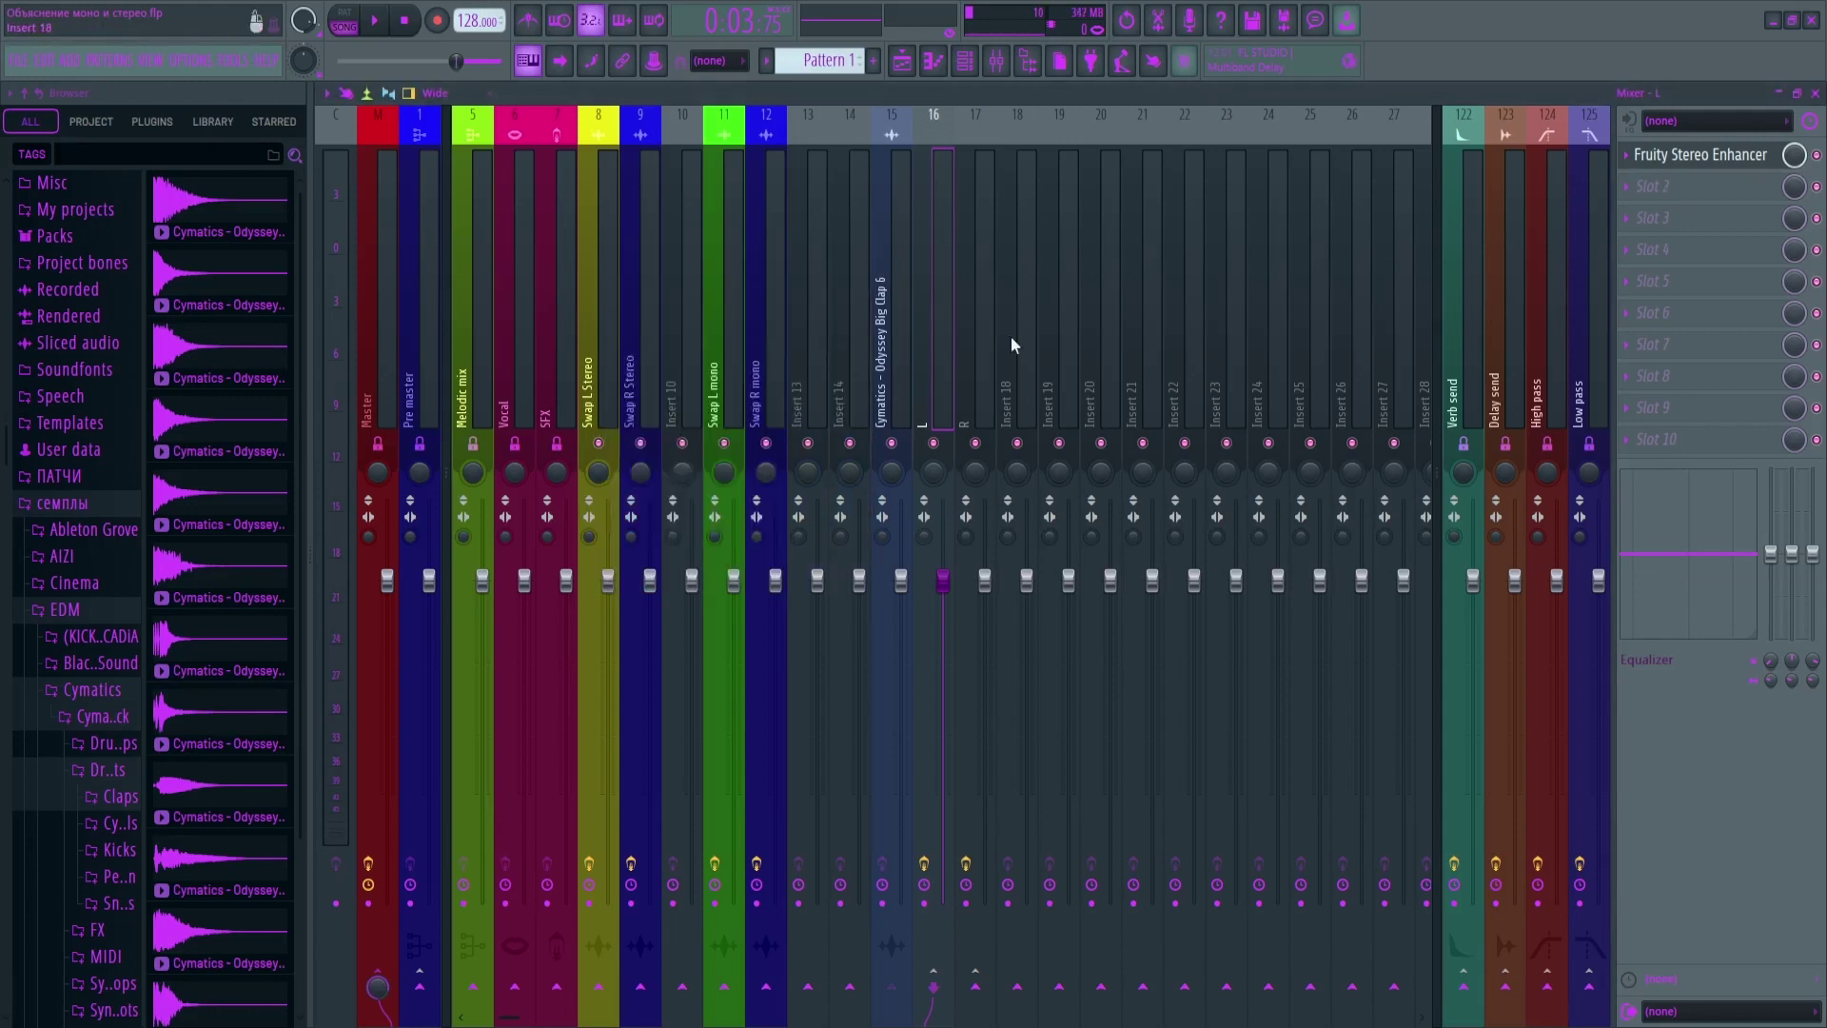
Check the pan control of Fruity Stereo Enhancer on the L track and on the R track
{"action": "left_click", "coordinate": [1735, 158]}
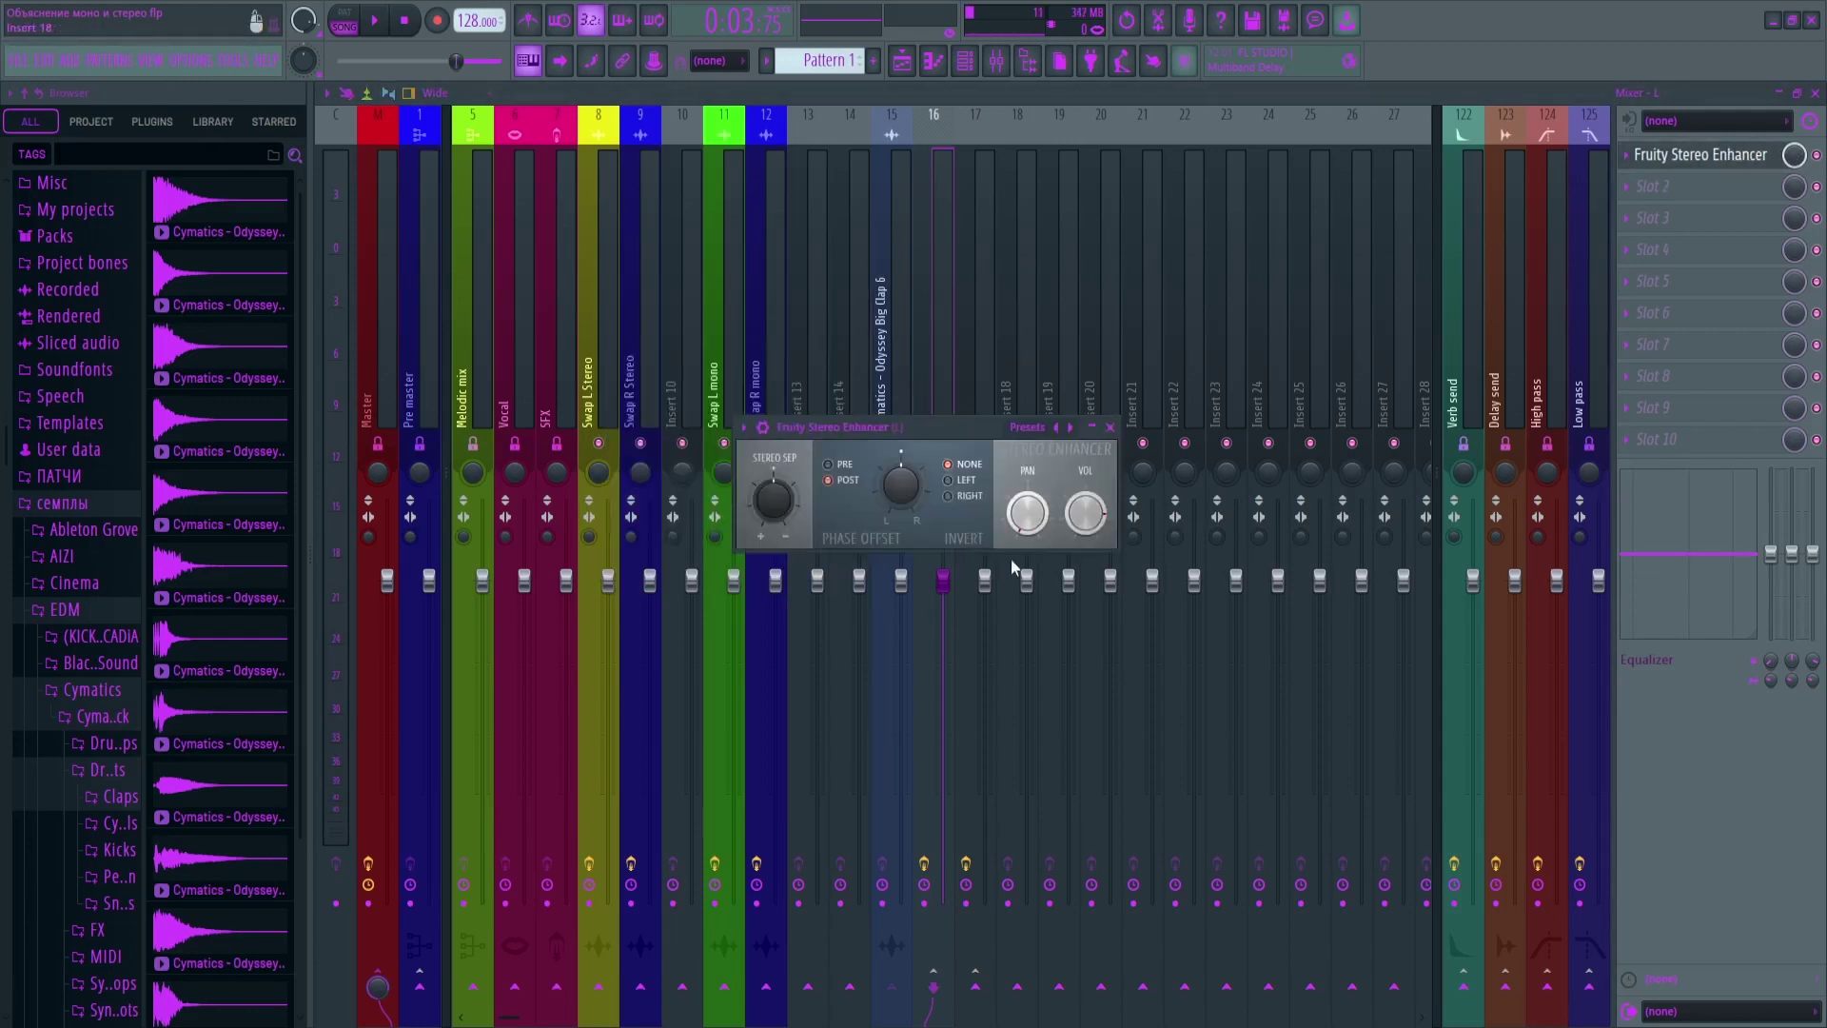
{"action": "left_click_drag", "start_coordinate": [1026, 500], "coordinate": [1026, 513]}
{"action": "left_click", "coordinate": [983, 319]}
{"action": "left_click", "coordinate": [1672, 155]}
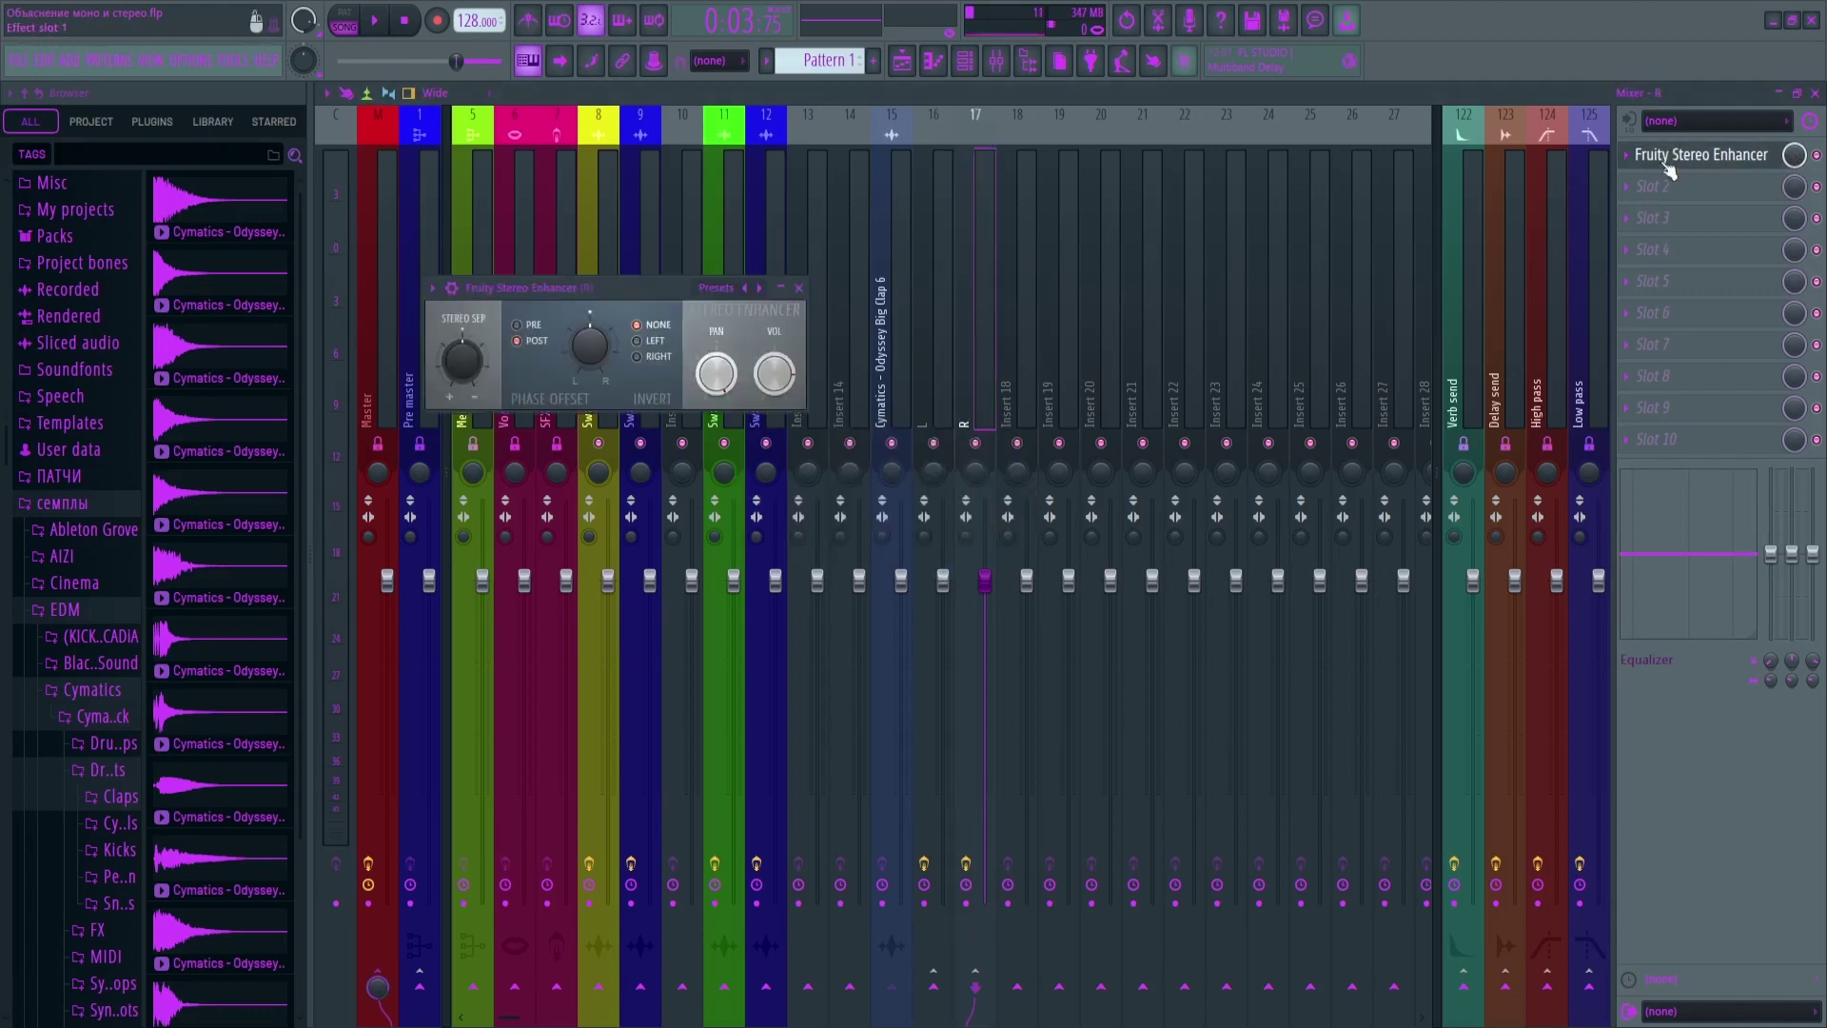
{"action": "left_click", "coordinate": [799, 287]}
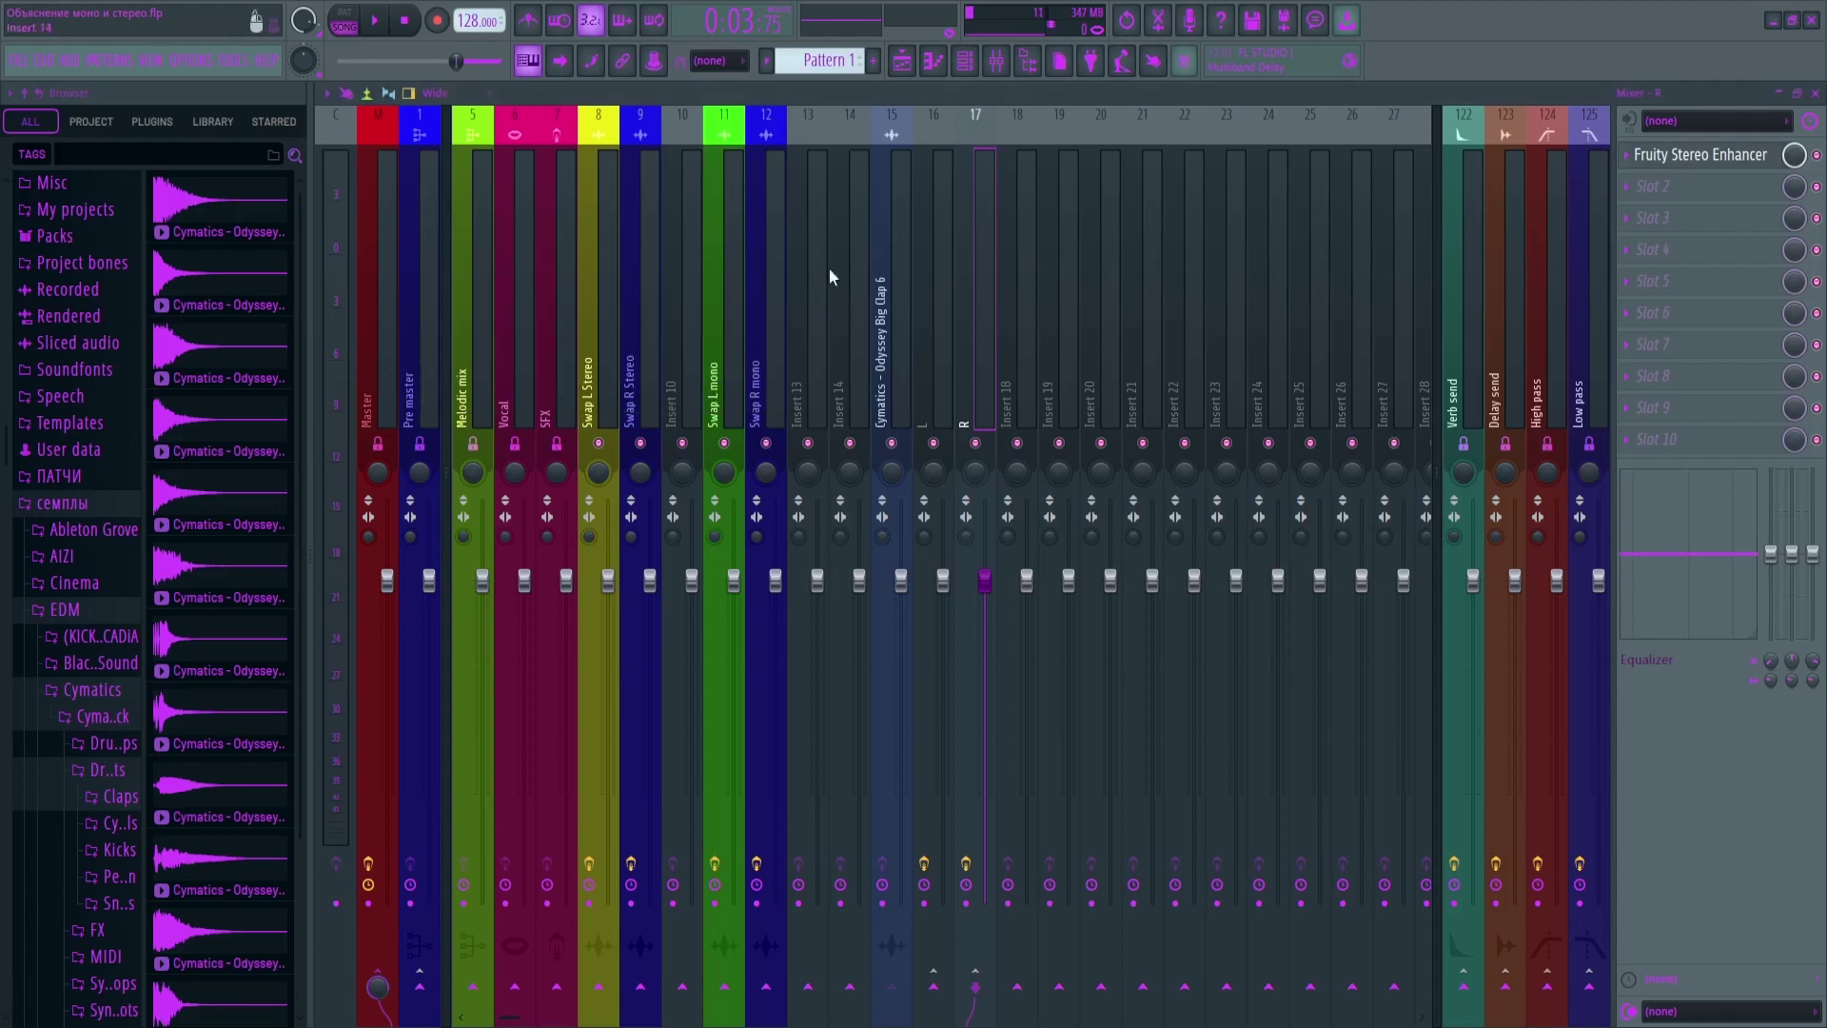
Play the clap and examine the level meters of the L and R mixer tracks
{"action": "left_click", "coordinate": [910, 59]}
{"action": "left_click", "coordinate": [1000, 61]}
{"action": "key", "text": "space"}
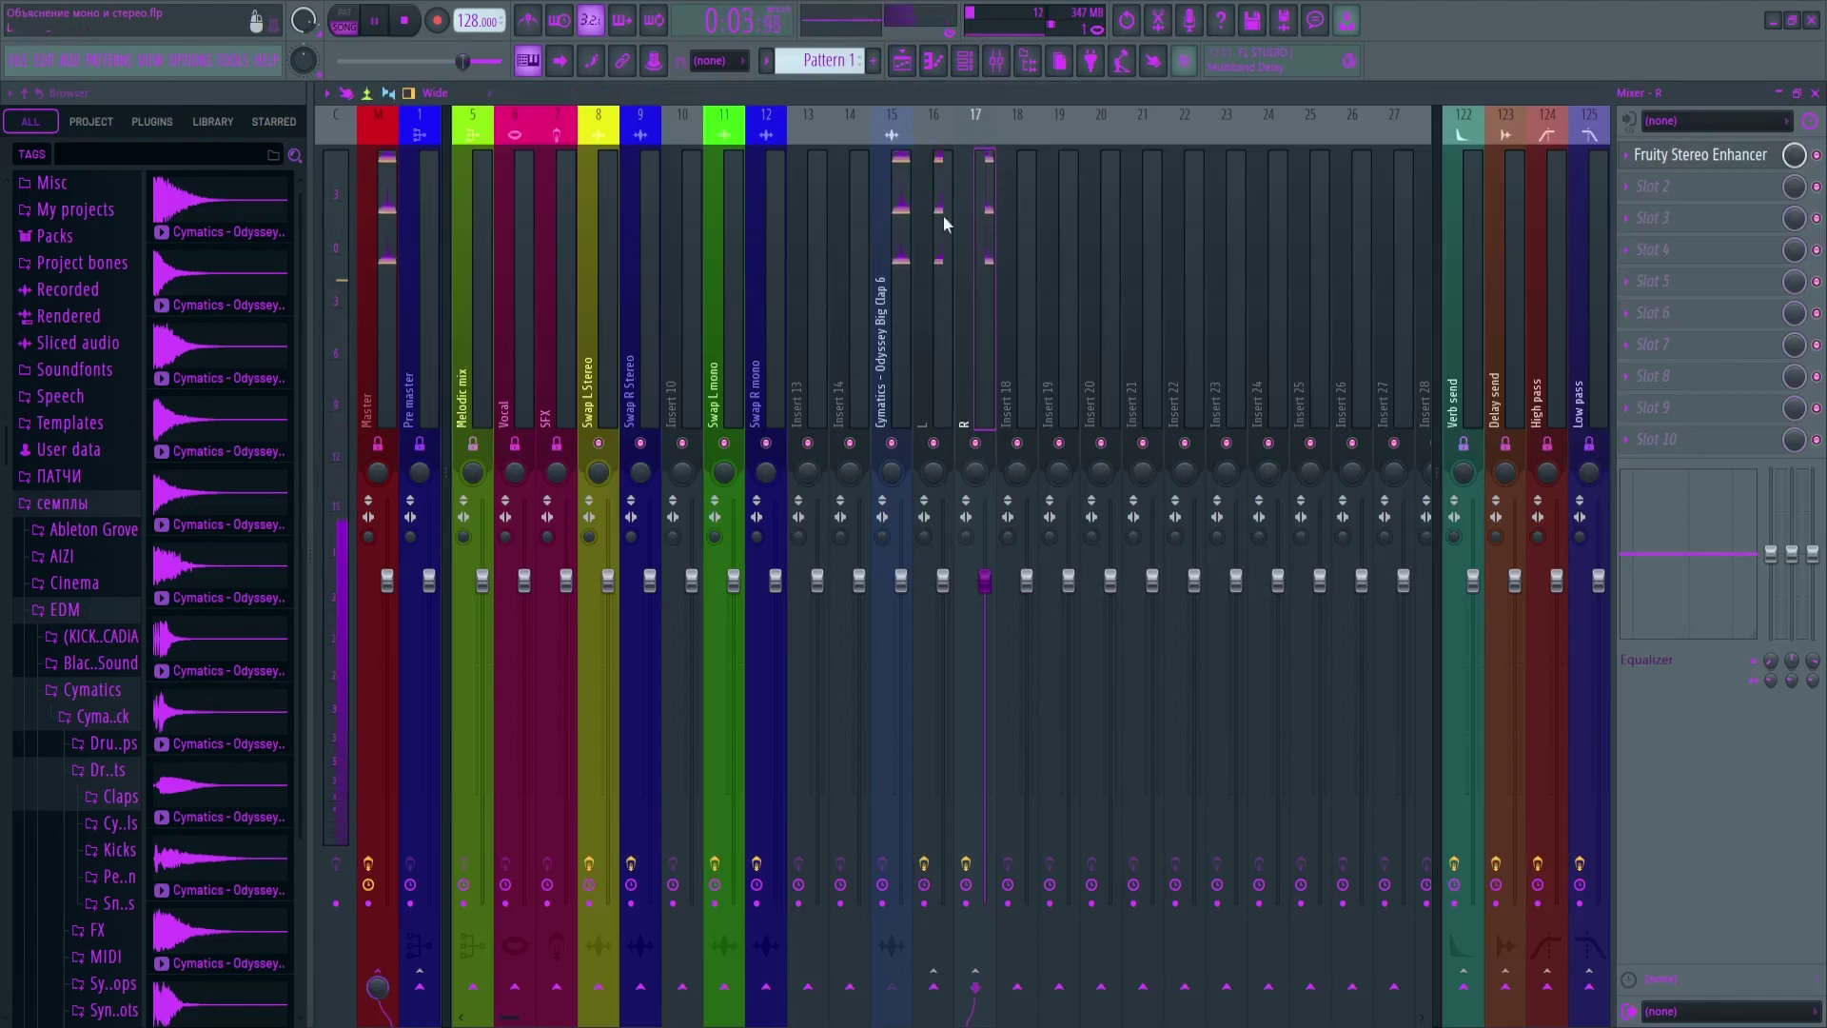
Examine the clap's stereo image in MStereoScope on the Master track, and stop playback
{"action": "left_click", "coordinate": [385, 276]}
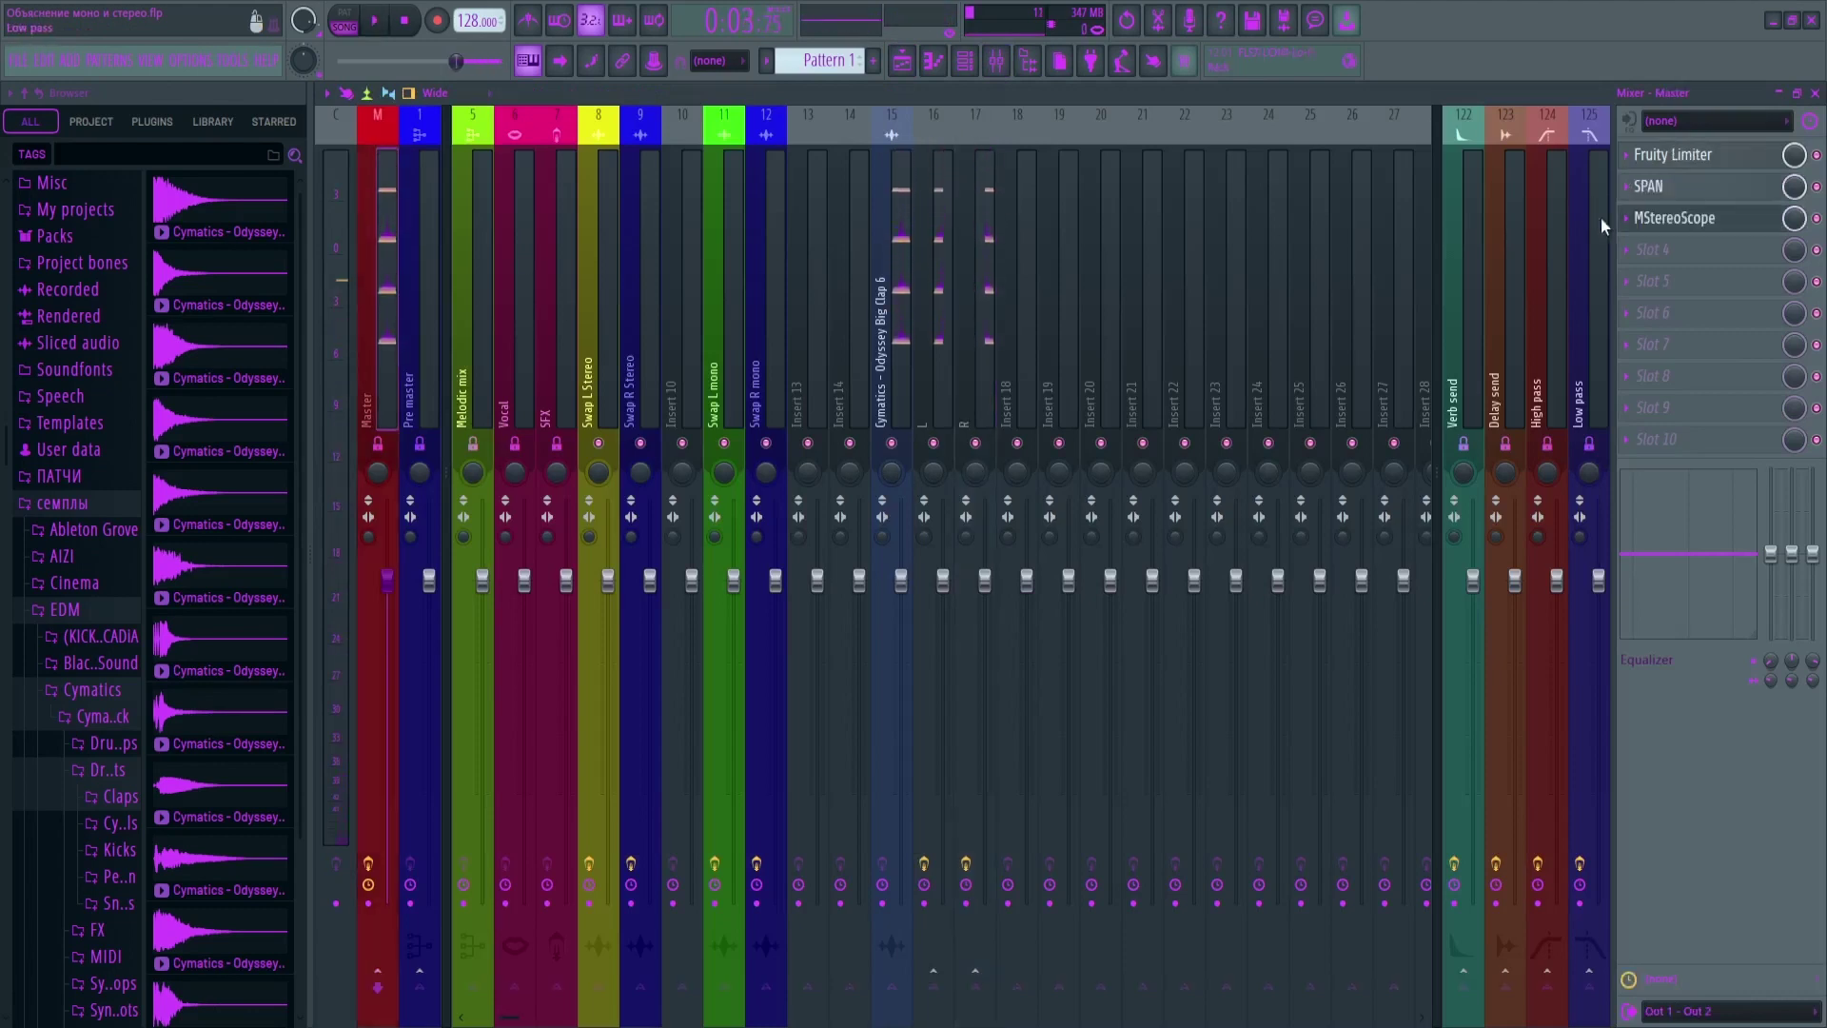
{"action": "left_click", "coordinate": [1704, 218]}
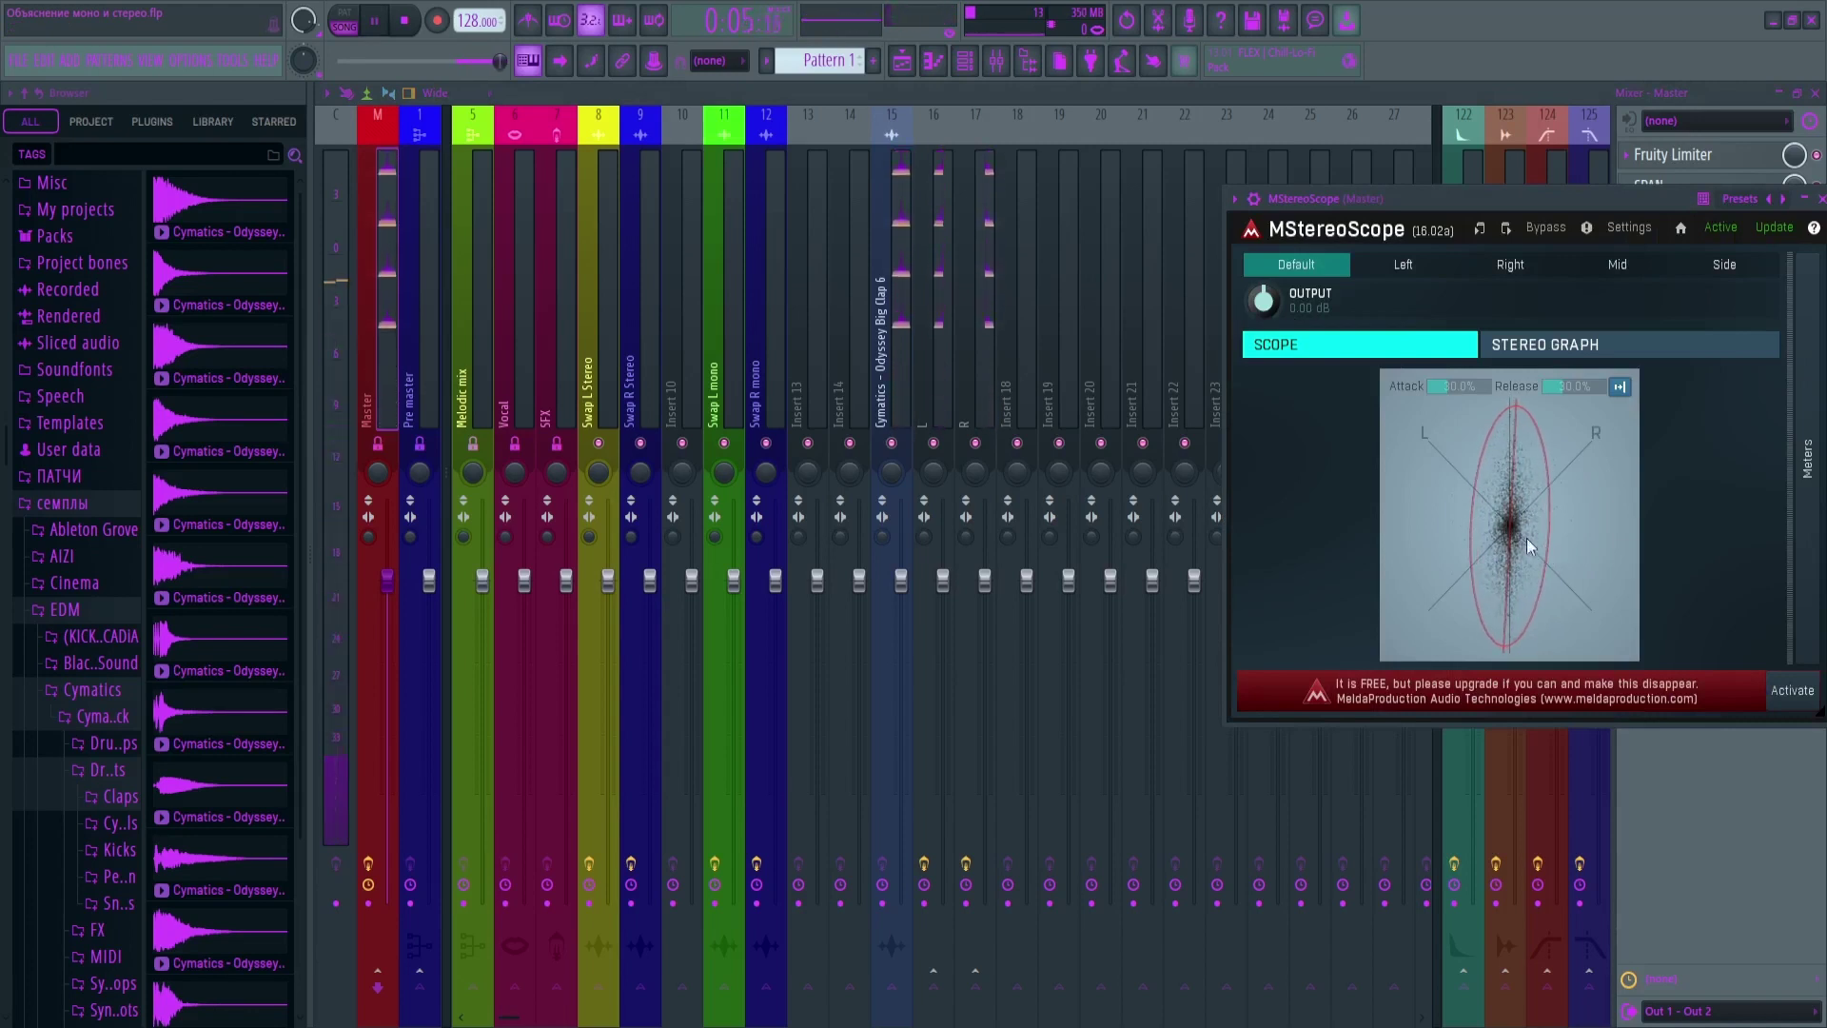
{"action": "key", "text": "space"}
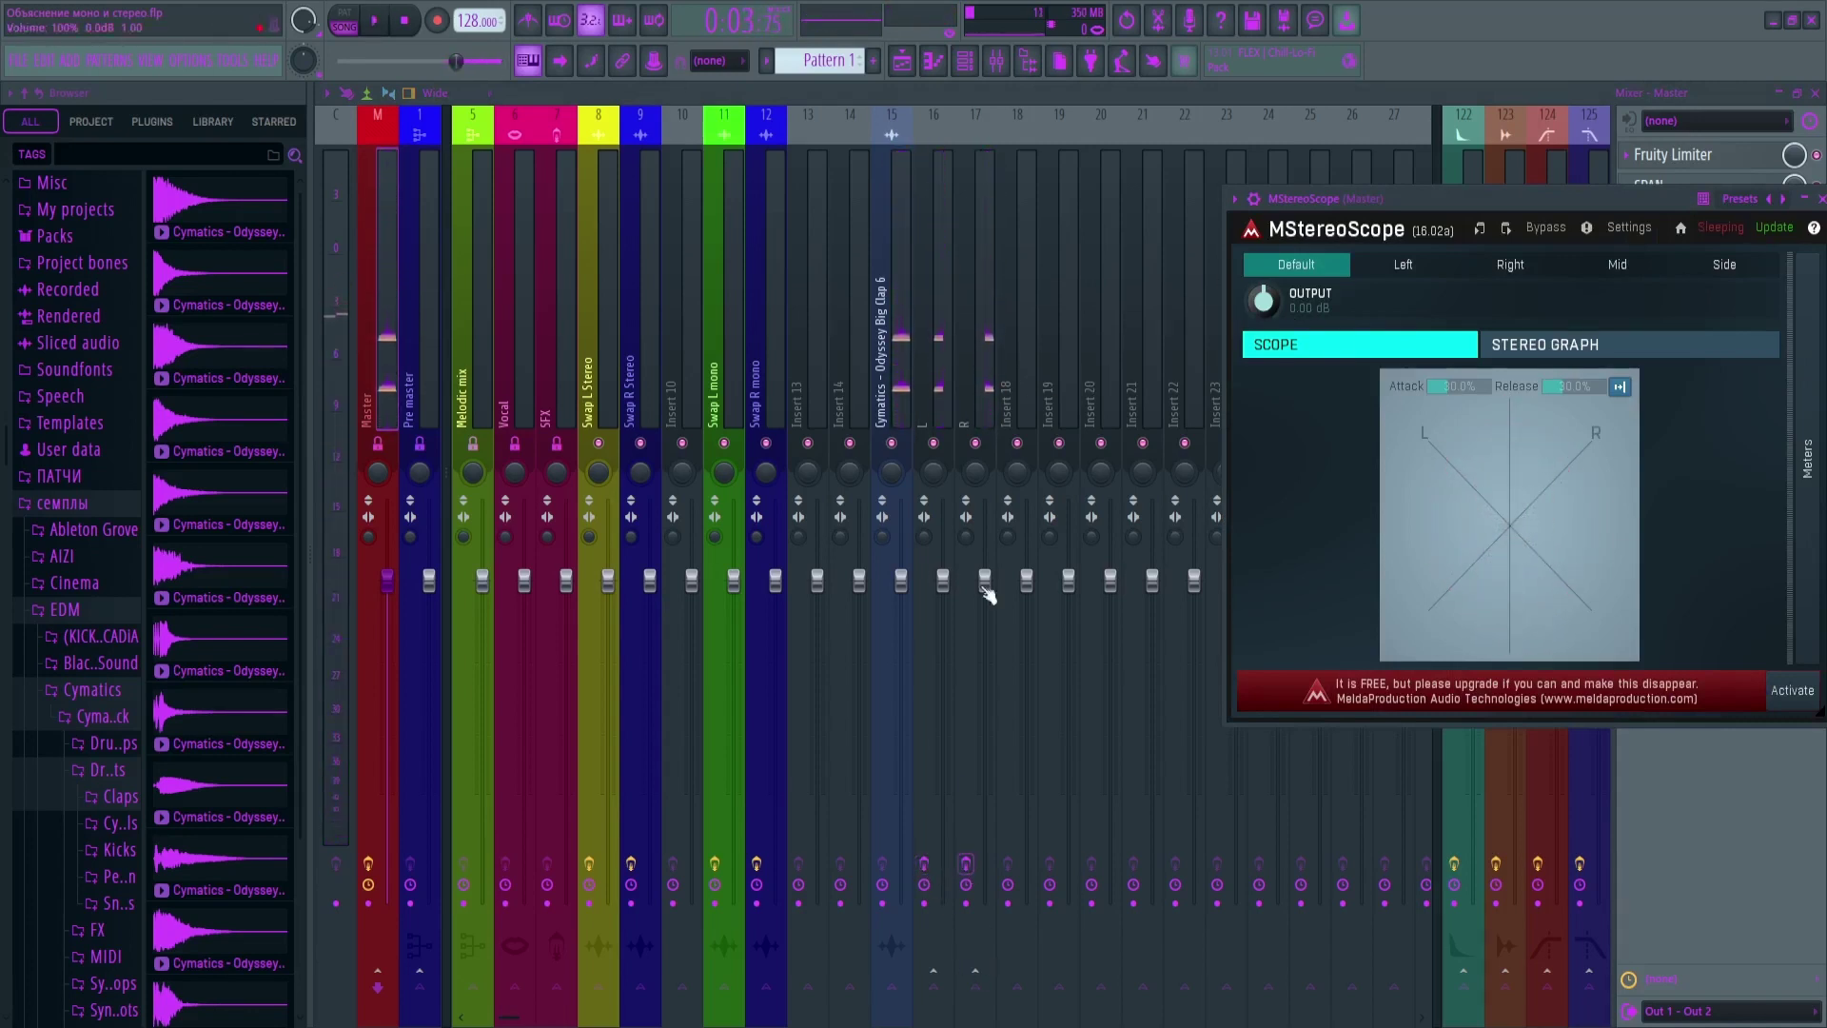
Pan the L track fully left and the R track 100% right, and play the clap through the Master's MStereoScope
{"action": "left_click_drag", "start_coordinate": [932, 472], "coordinate": [977, 440]}
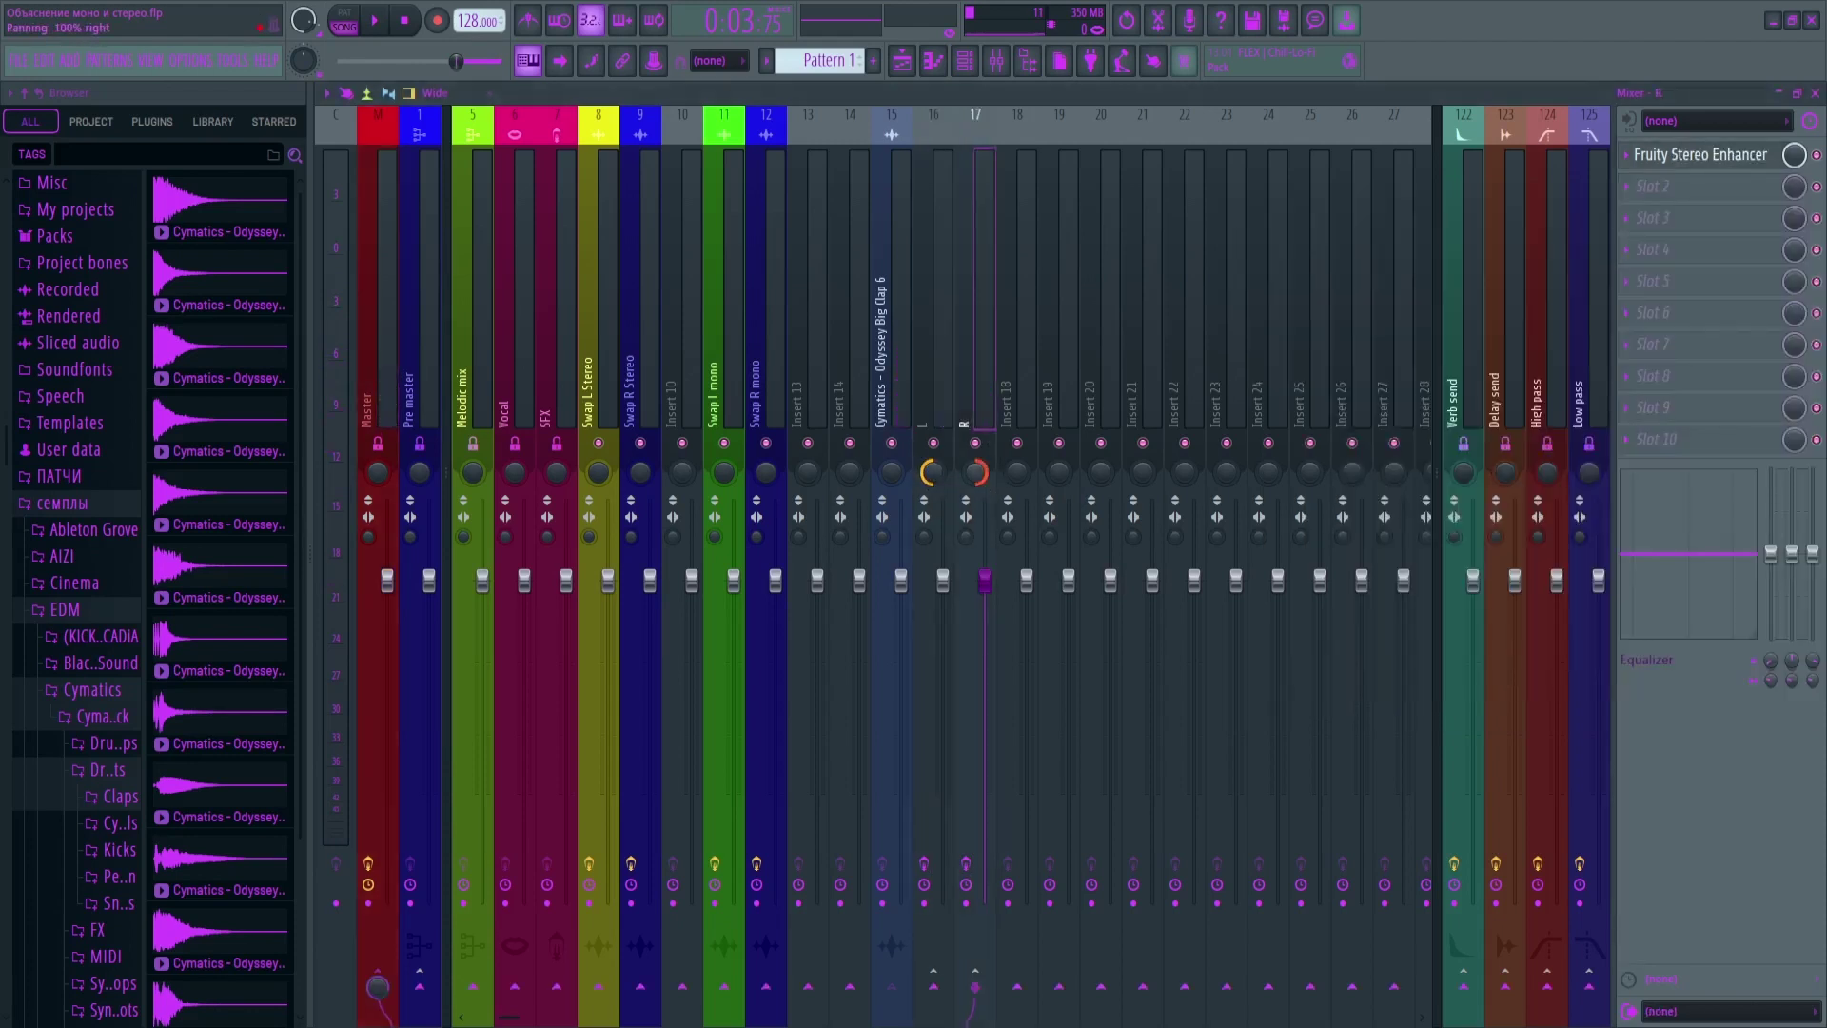
{"action": "left_click", "coordinate": [383, 362]}
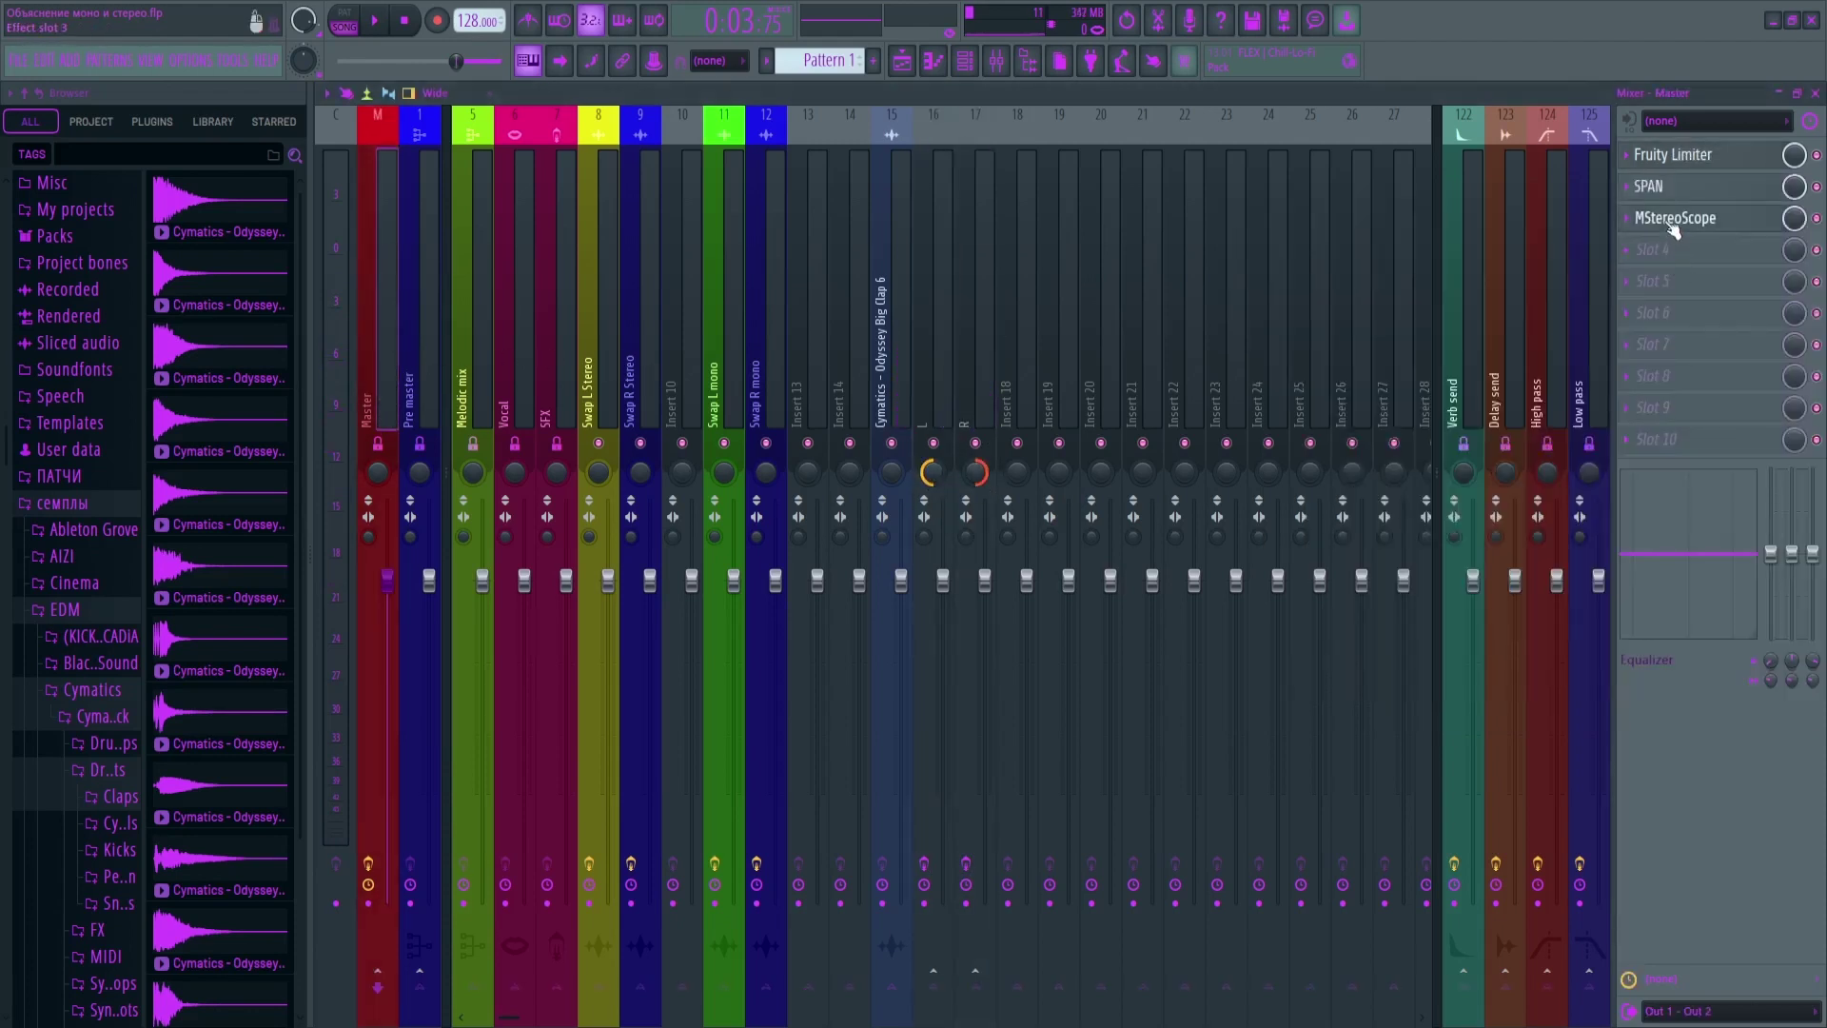
{"action": "left_click", "coordinate": [1673, 225]}
{"action": "key", "text": "space"}
{"action": "key", "text": "space"}
Reset the panning of the L and R tracks to centre and check the clap in MStereoScope again
{"action": "left_click", "coordinate": [932, 474], "text": "alt"}
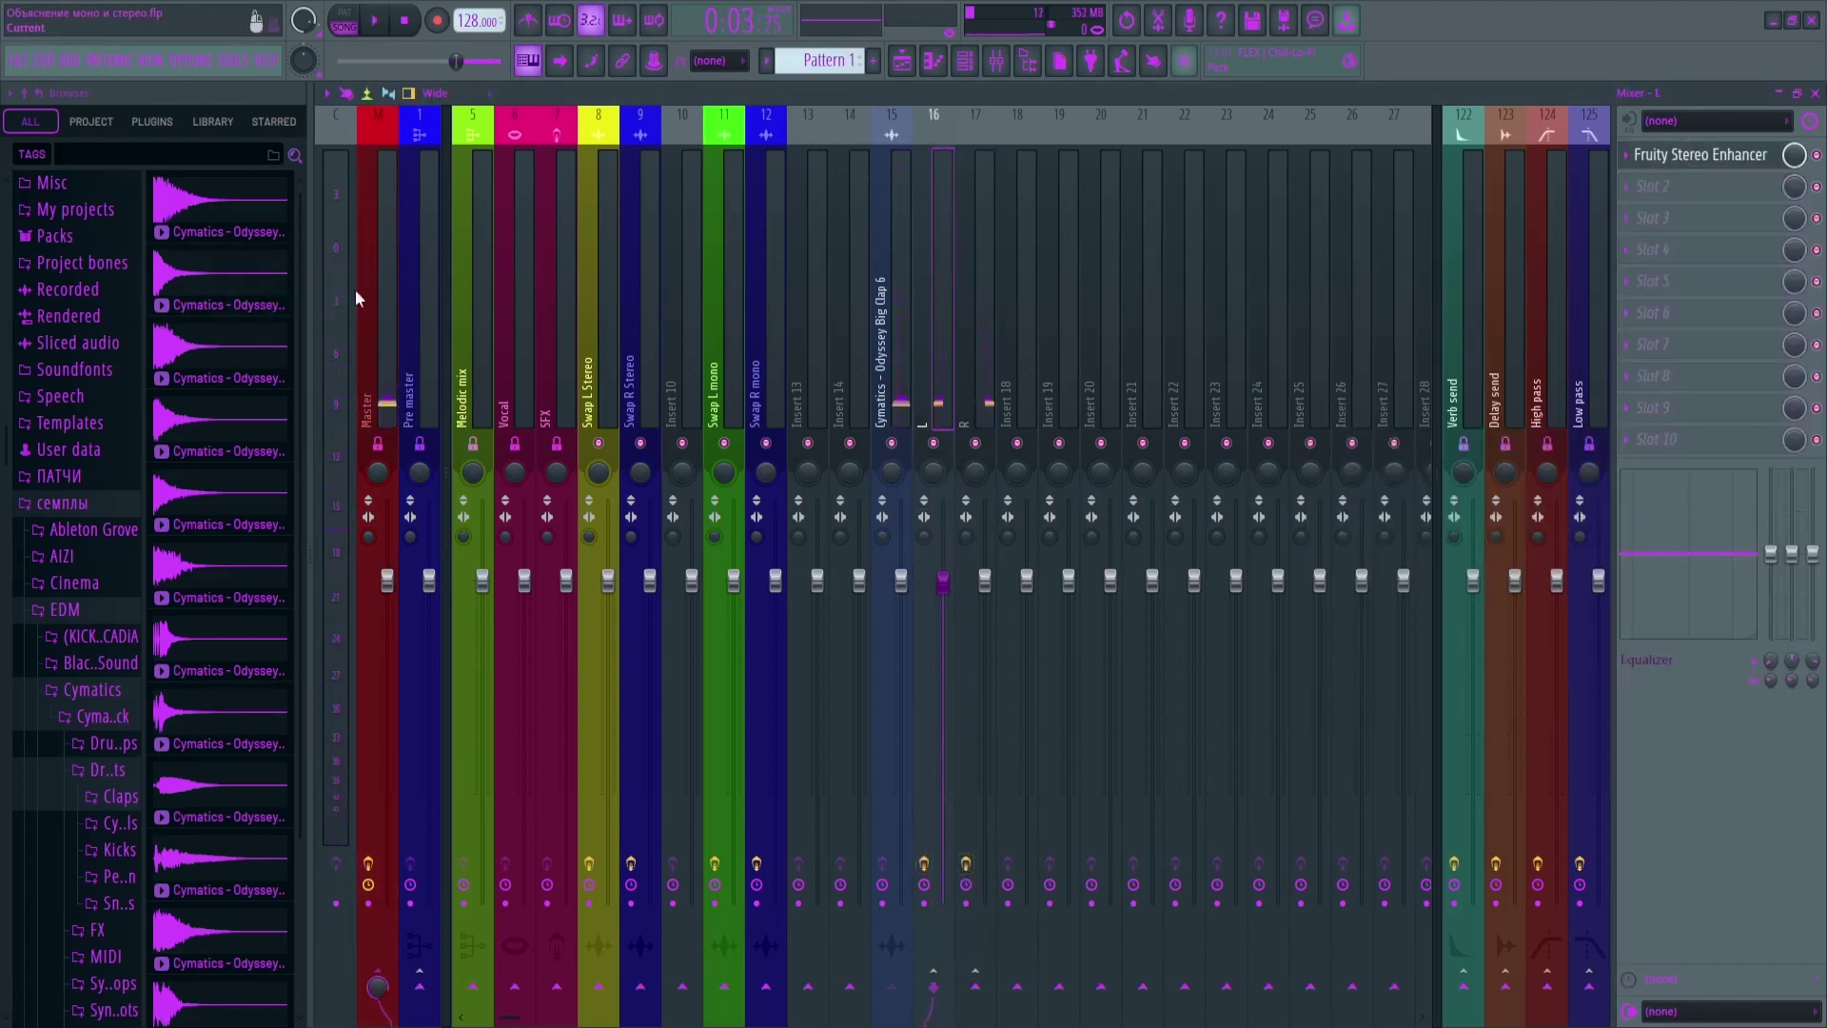
{"action": "left_click", "coordinate": [386, 288]}
{"action": "left_click", "coordinate": [1680, 217]}
{"action": "key", "text": "space"}
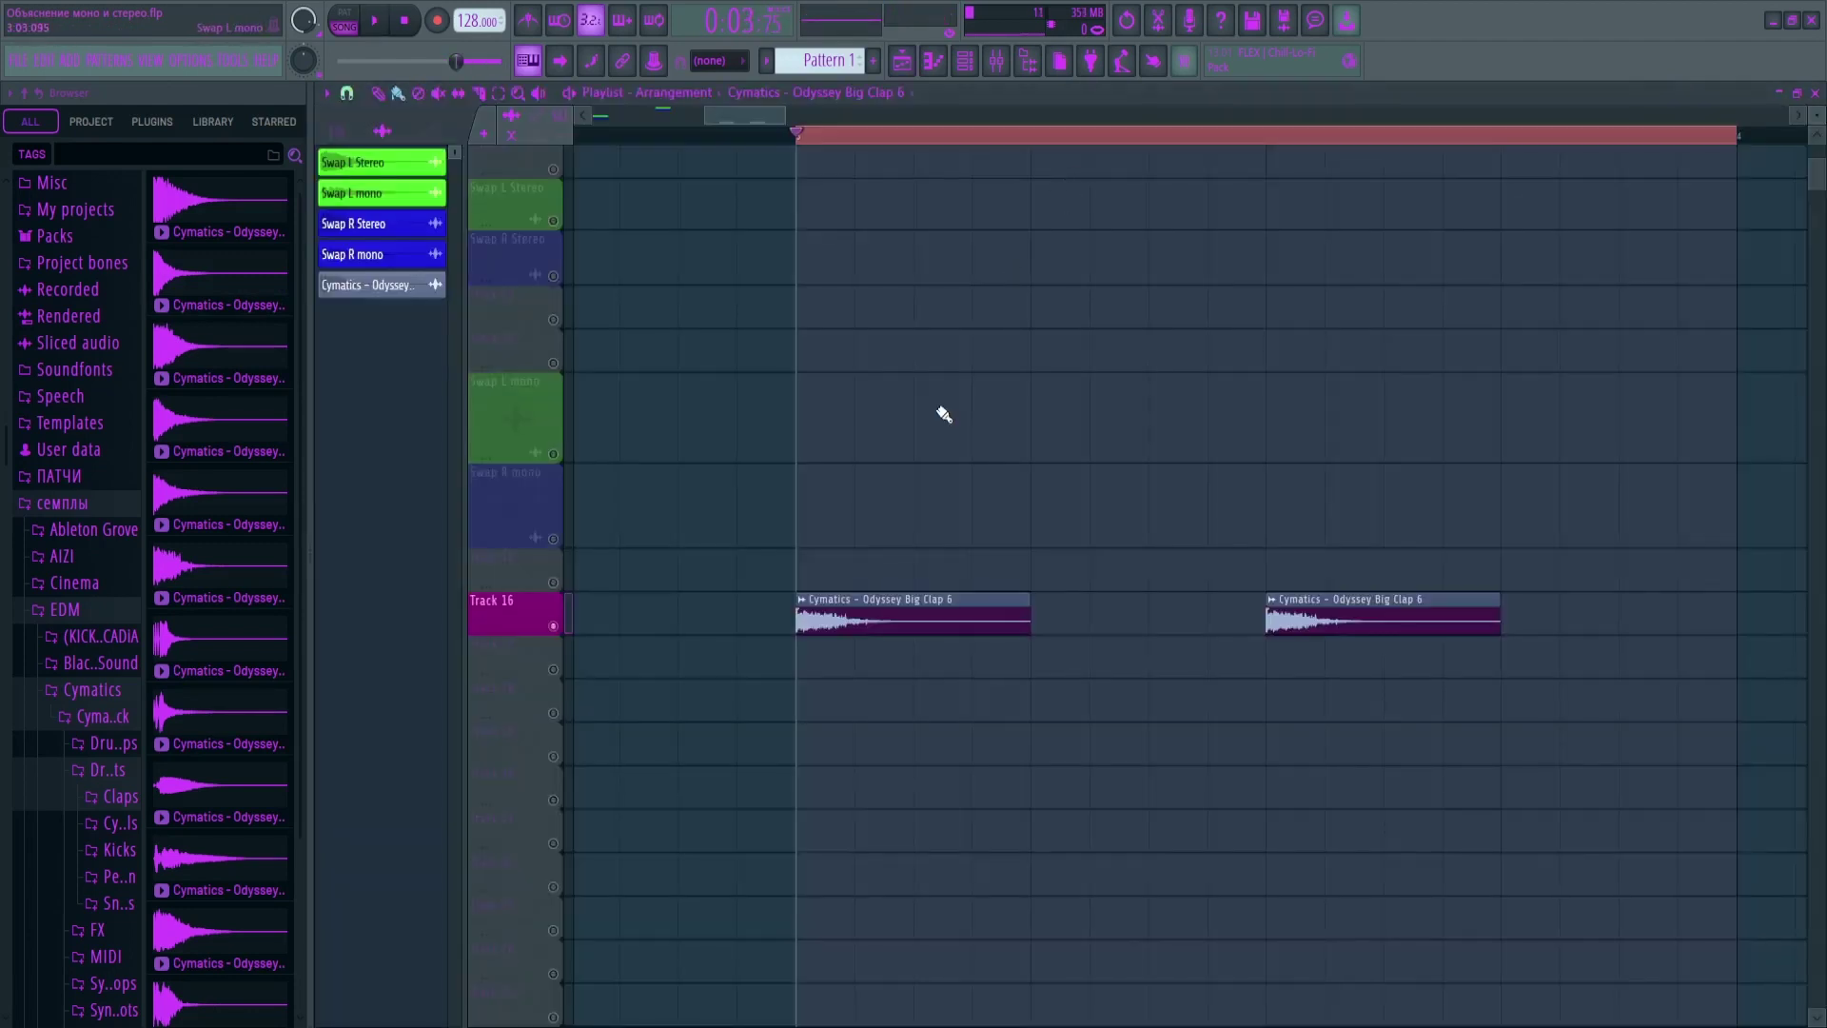
{"action": "scroll", "coordinate": [943, 411], "scroll_direction": "down", "scroll_amount": 4}
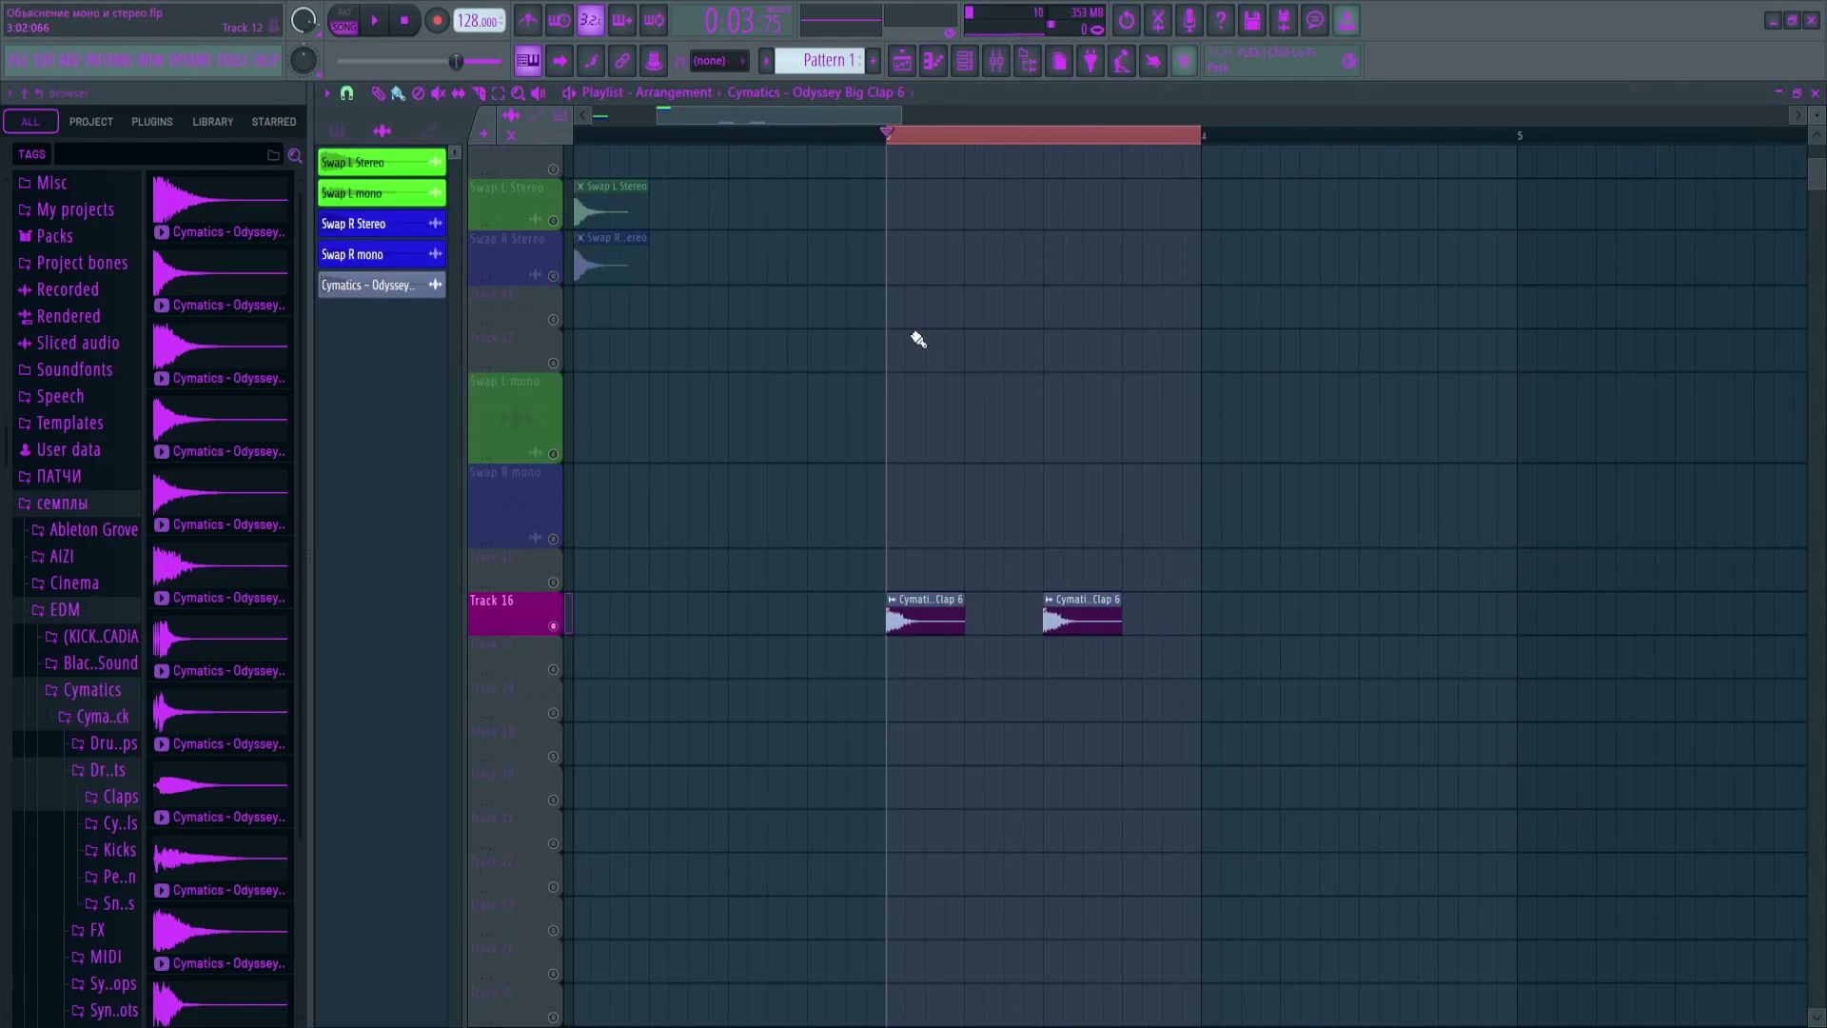
{"action": "scroll", "coordinate": [946, 591], "scroll_direction": "up", "scroll_amount": 3}
{"action": "scroll", "coordinate": [1485, 803], "scroll_direction": "up", "scroll_amount": 3}
{"action": "left_click_drag", "start_coordinate": [1268, 811], "coordinate": [895, 1024]}
{"action": "left_click", "coordinate": [1611, 739], "text": "ctrl"}
{"action": "left_click_drag", "start_coordinate": [1692, 765], "coordinate": [1551, 938]}
{"action": "scroll", "coordinate": [1355, 913], "scroll_direction": "down", "scroll_amount": 2}
{"action": "scroll", "coordinate": [1464, 750], "scroll_direction": "down", "scroll_amount": 2}
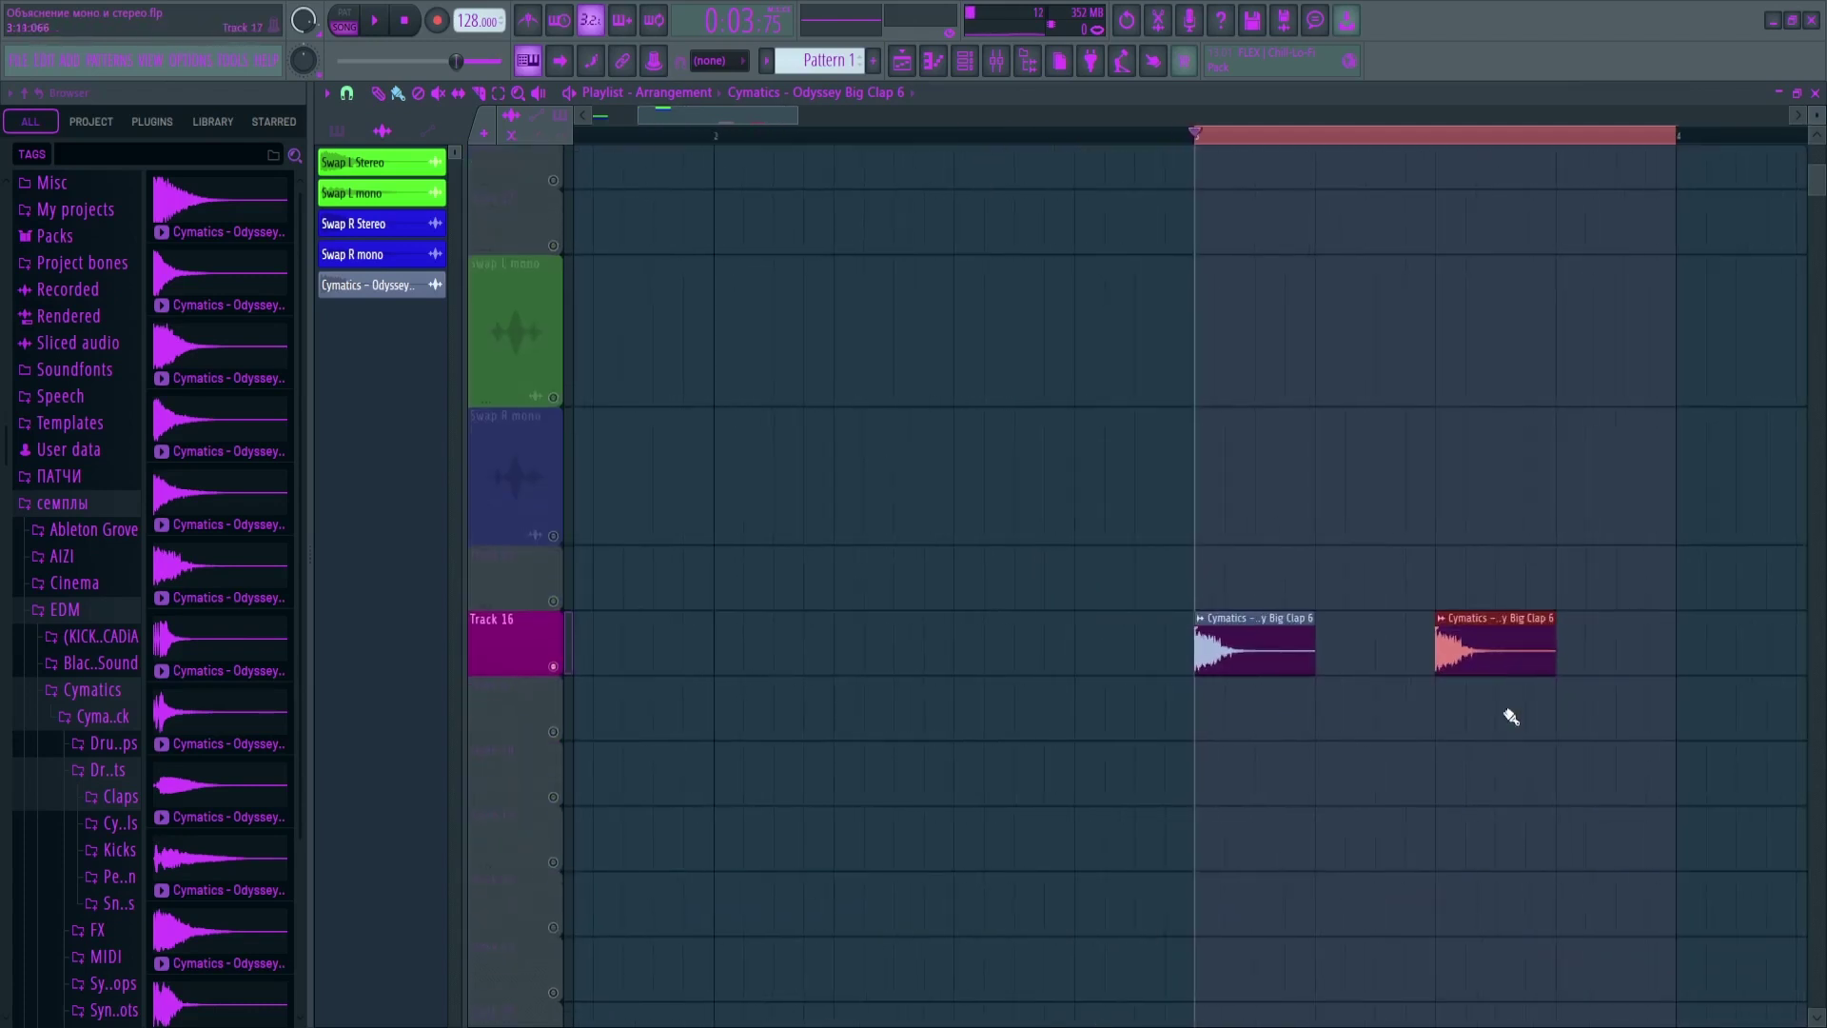
{"action": "scroll", "coordinate": [1460, 746], "scroll_direction": "up", "scroll_amount": 3}
{"action": "scroll", "coordinate": [1071, 517], "scroll_direction": "down", "scroll_amount": 2}
{"action": "left_click_drag", "start_coordinate": [1357, 548], "coordinate": [1146, 784]}
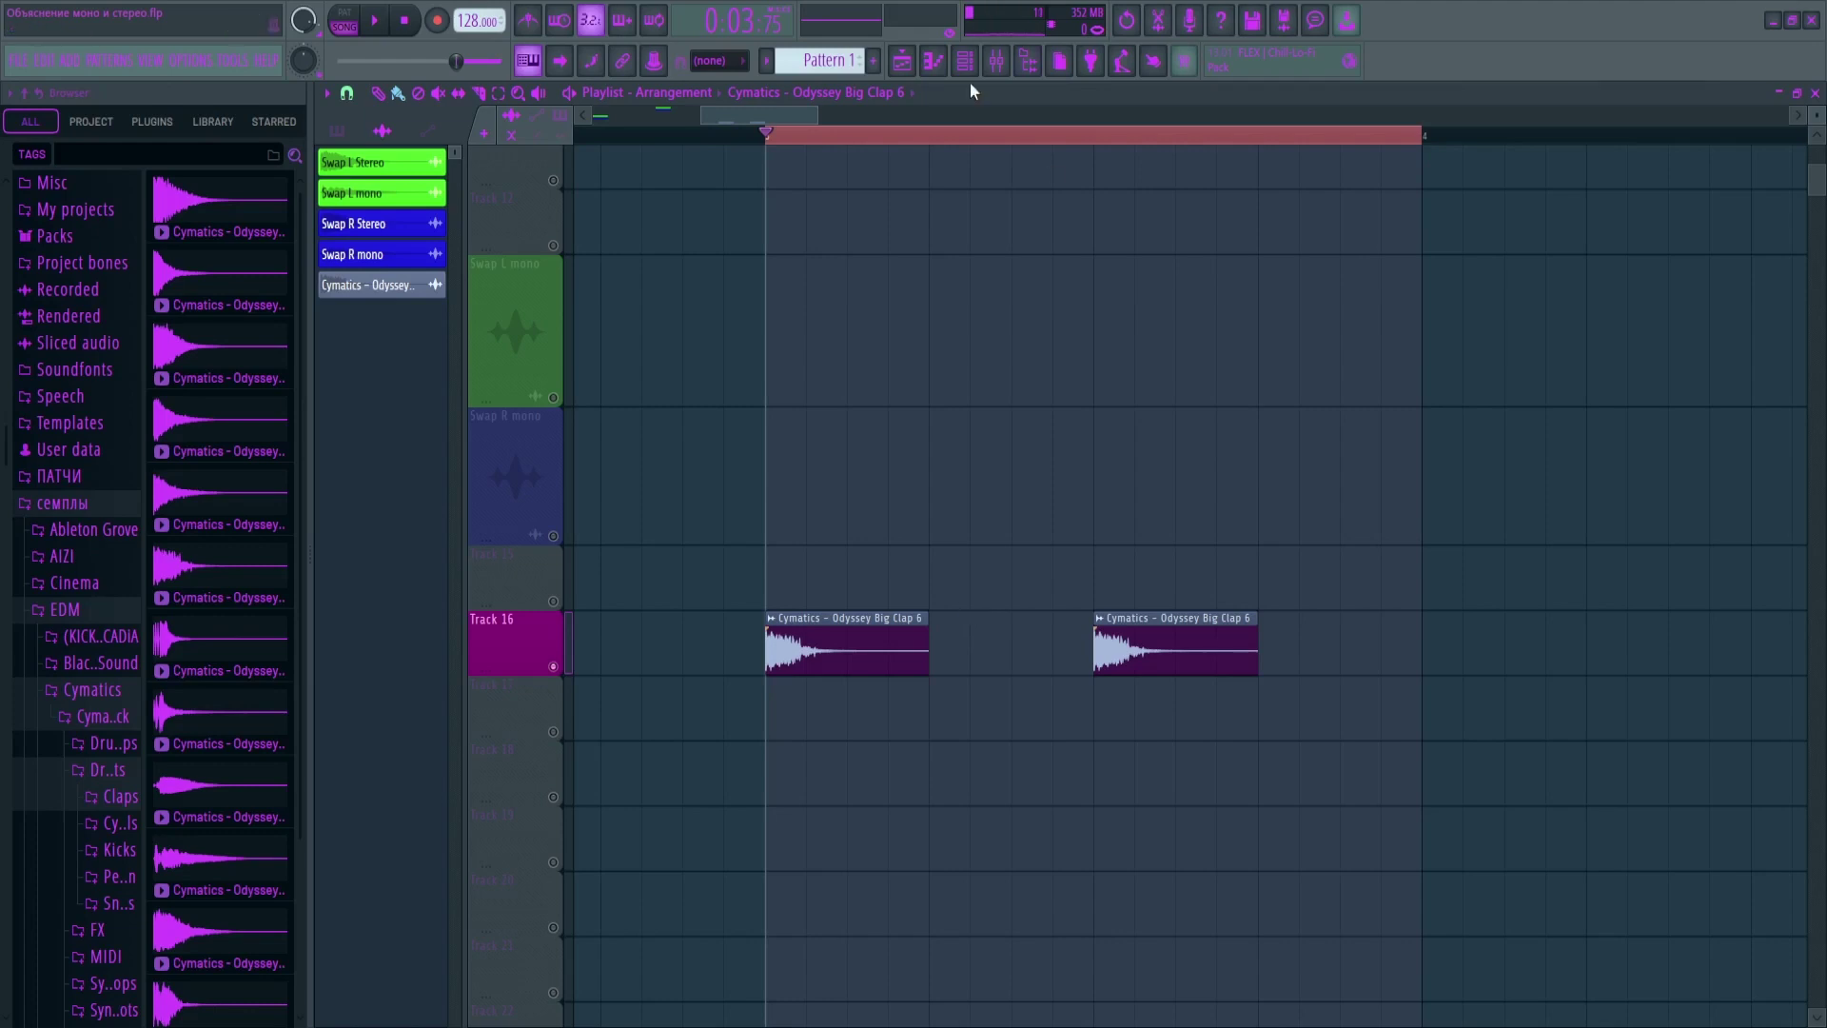
Inspect the Swap L mono and L tracks in the mixer and return to the playlist
{"action": "left_click", "coordinate": [997, 61]}
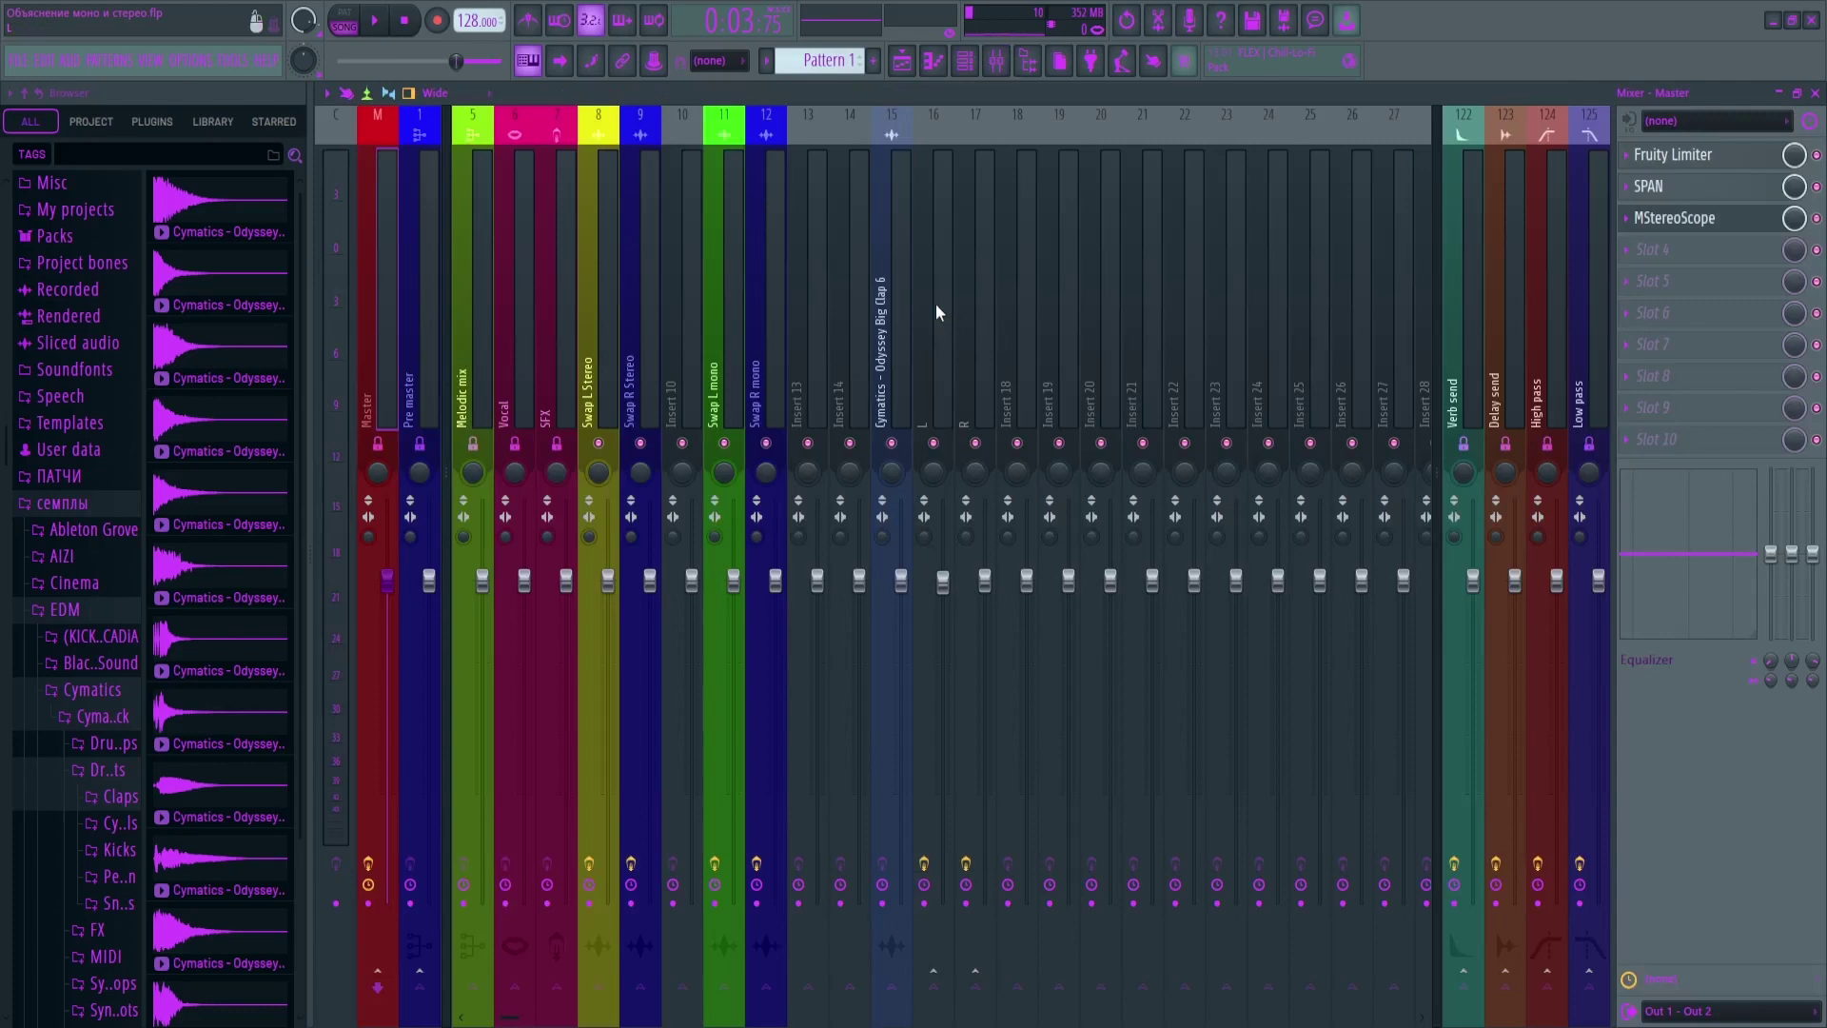
{"action": "left_click", "coordinate": [733, 385]}
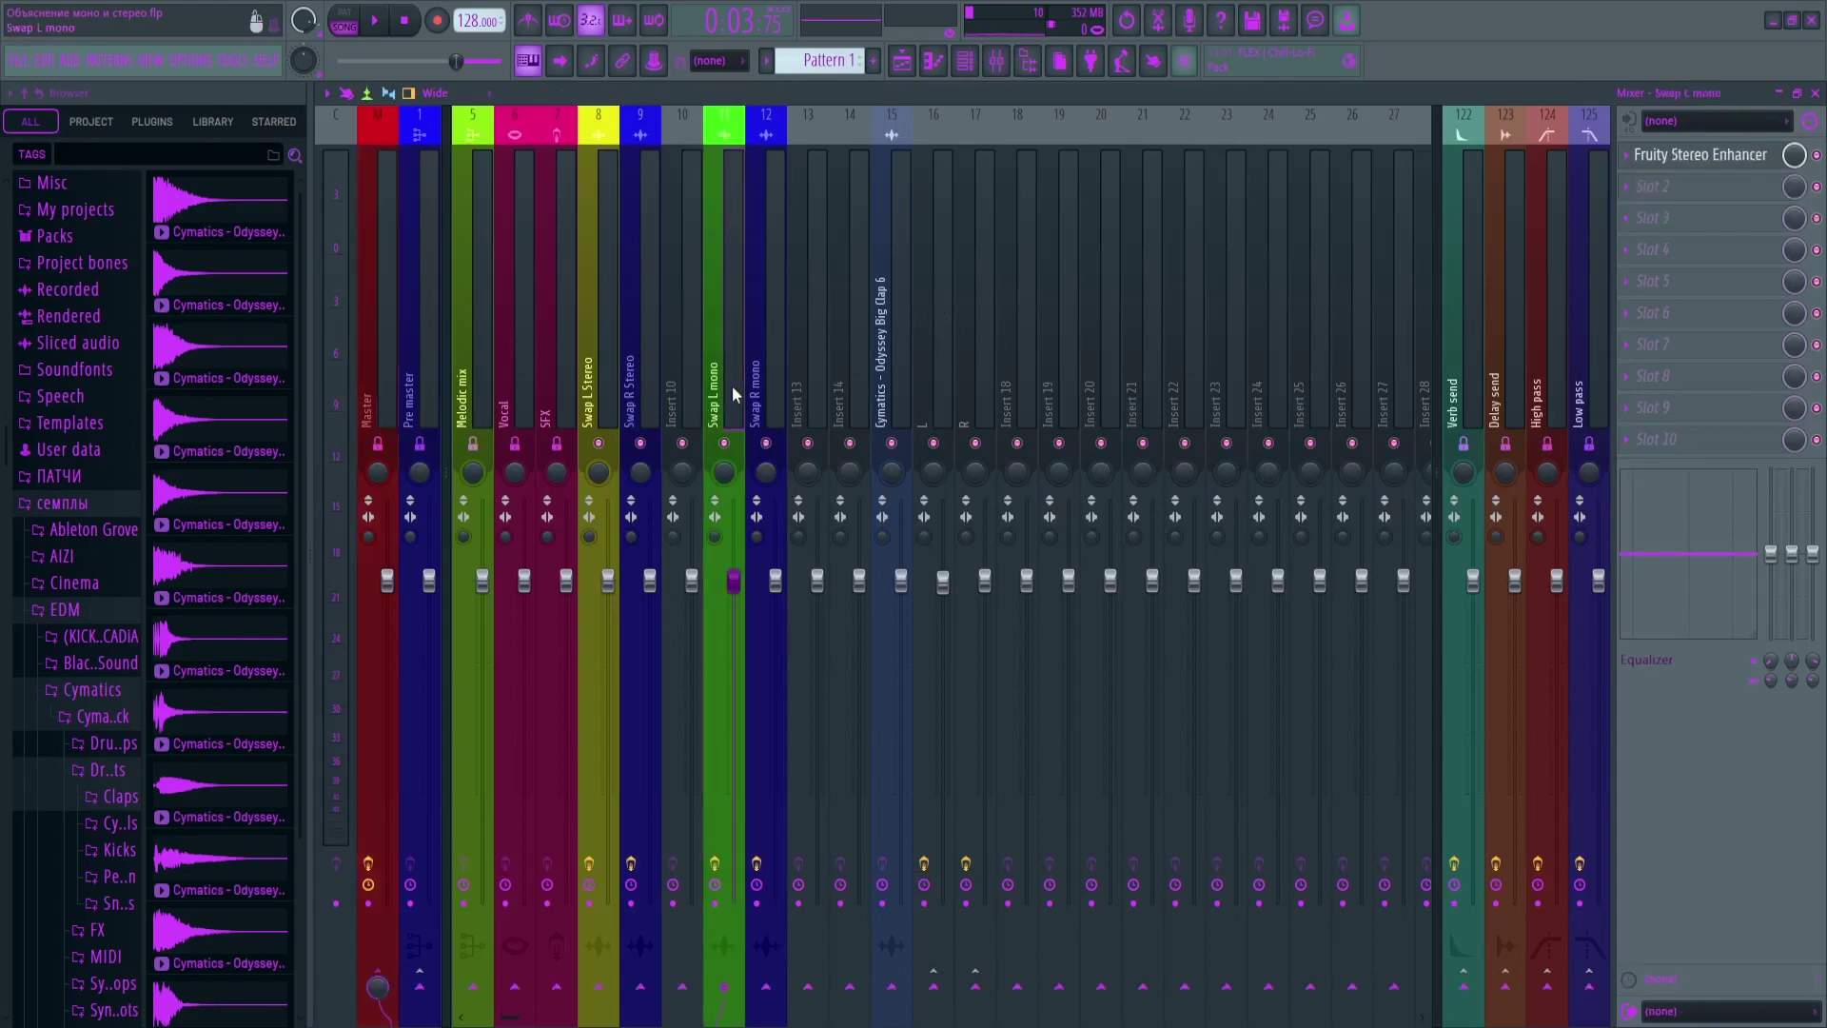
{"action": "left_click", "coordinate": [890, 399]}
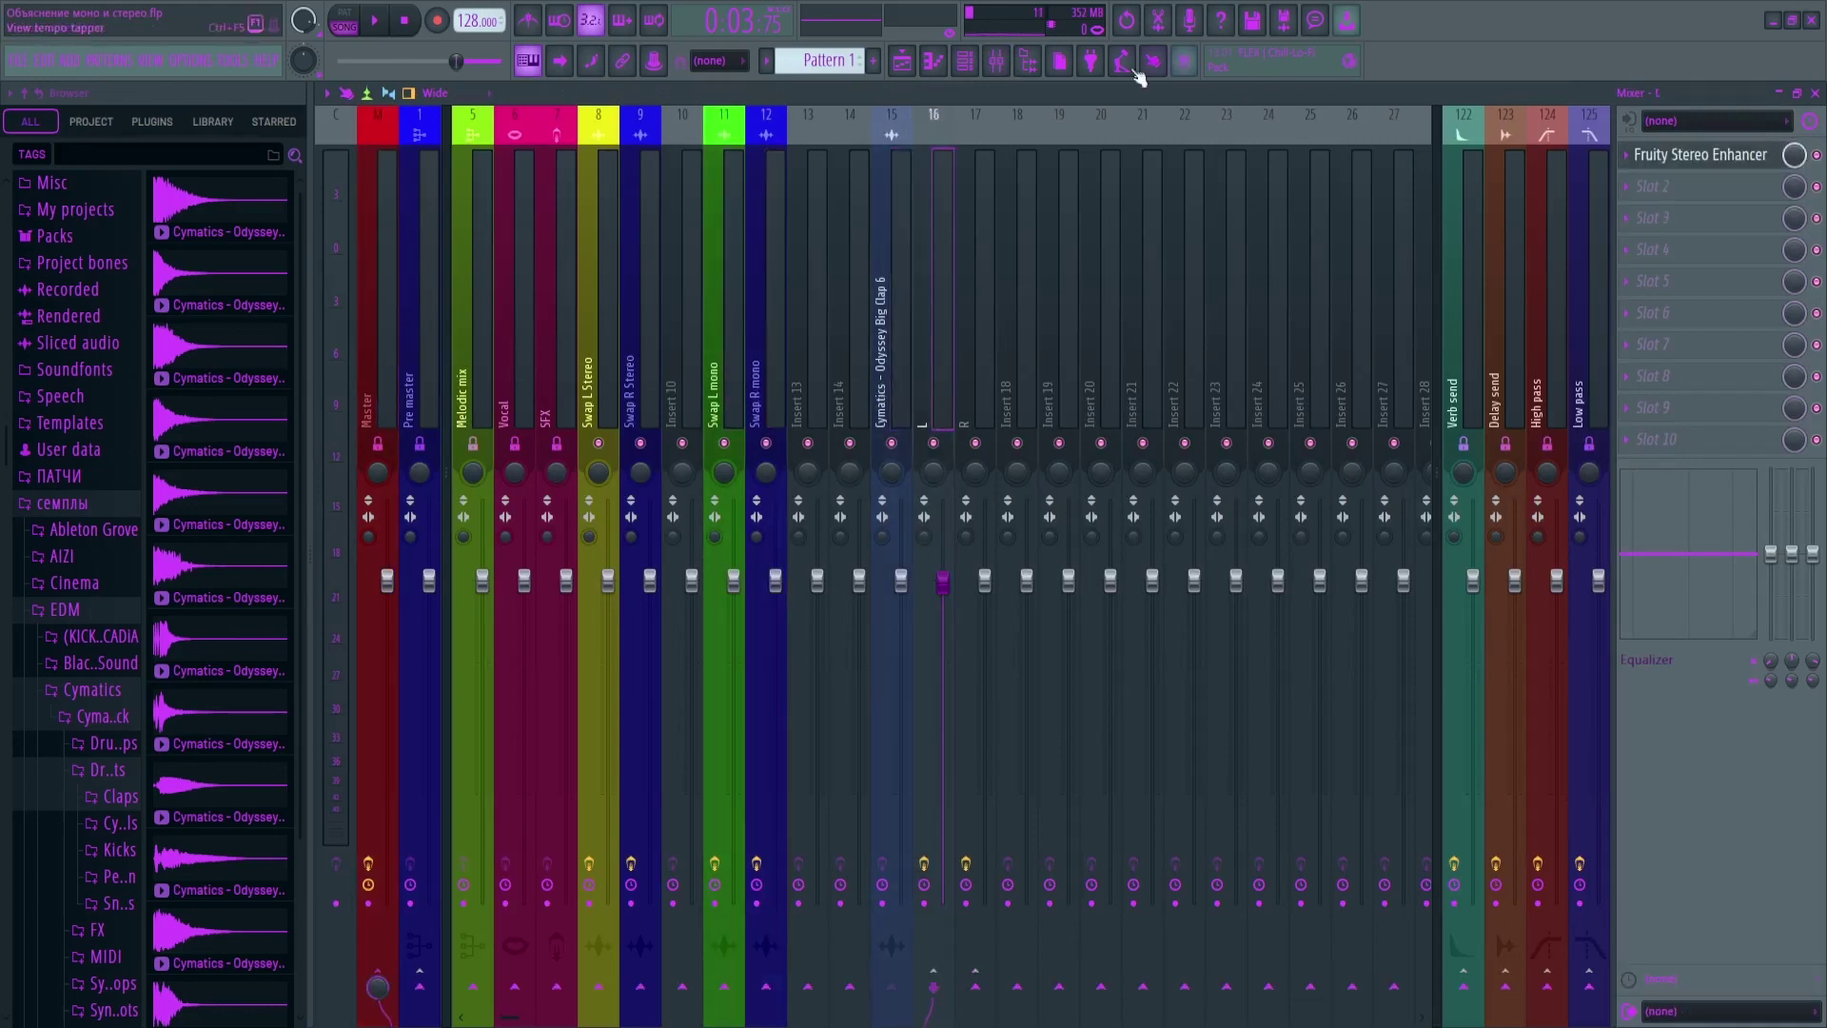
{"action": "left_click", "coordinate": [901, 61]}
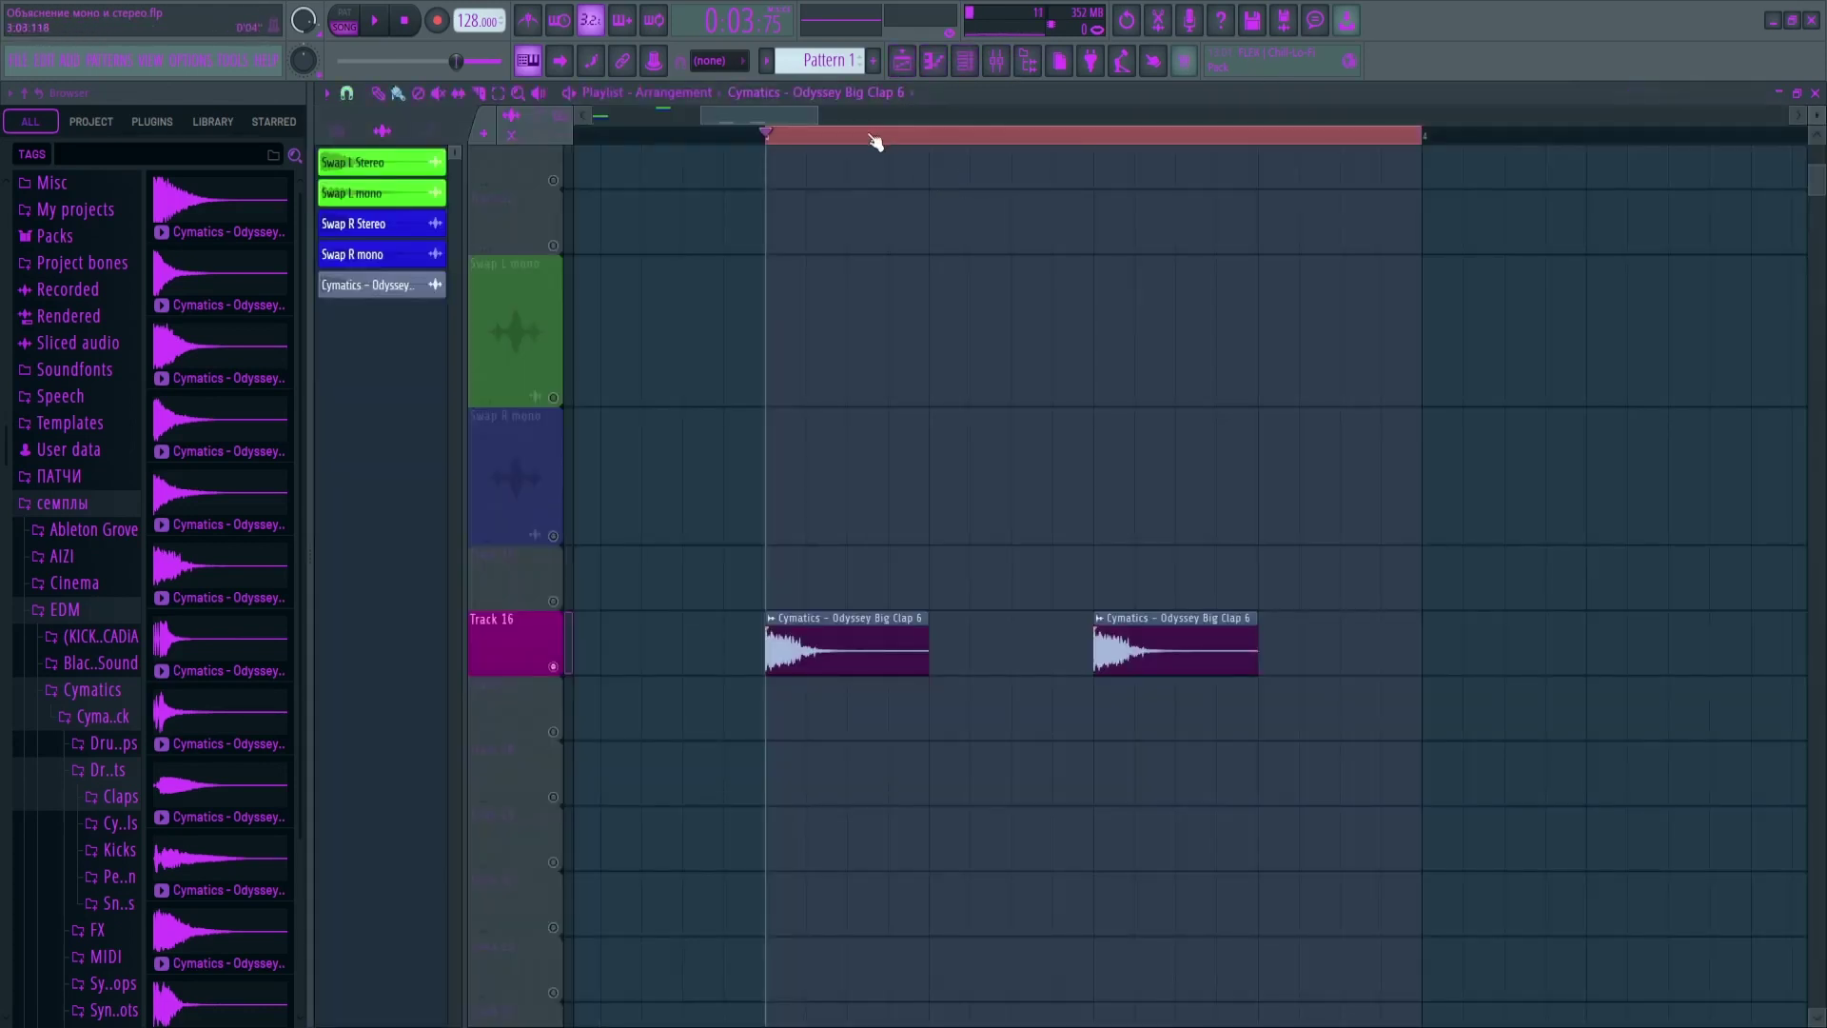
Unsolo Track 16 in the playlist and select the Swap L mono and Swap R mono clips in bar 1
{"action": "scroll", "coordinate": [705, 529], "scroll_direction": "down", "scroll_amount": 2}
{"action": "right_click", "coordinate": [554, 667]}
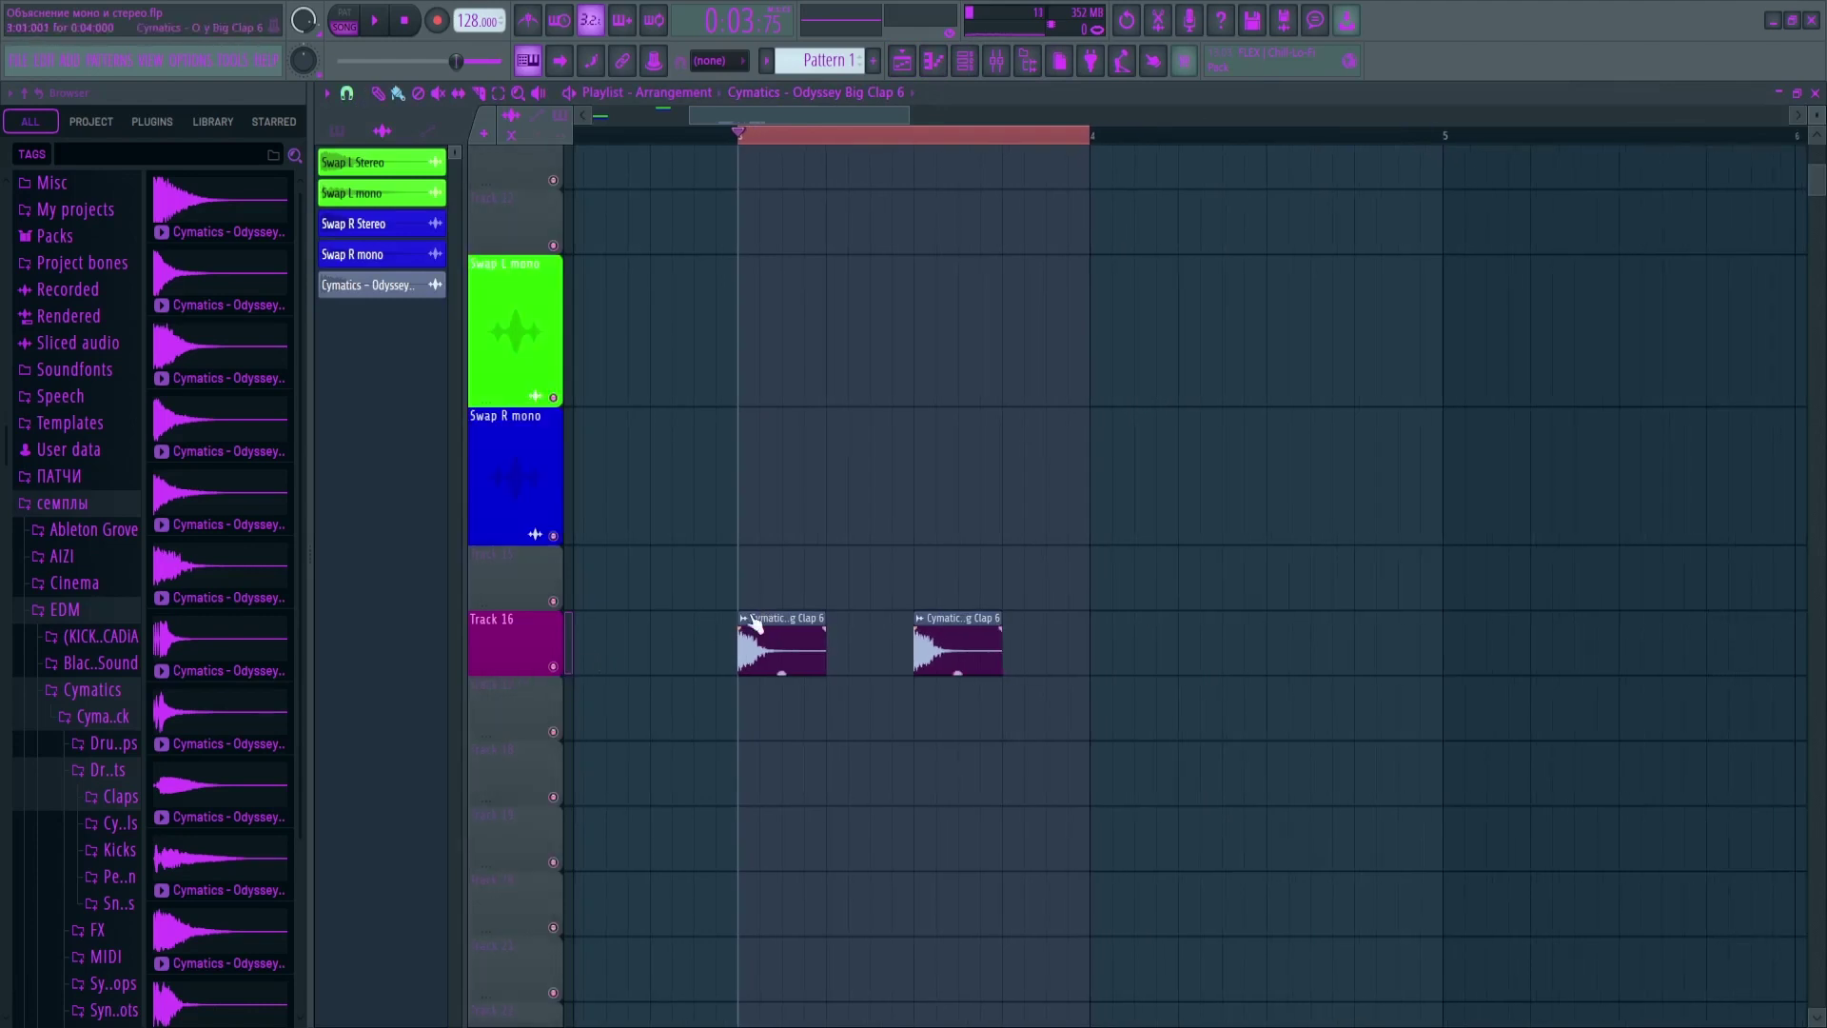
{"action": "scroll", "coordinate": [756, 622], "scroll_direction": "down", "scroll_amount": 2}
{"action": "left_click_drag", "start_coordinate": [834, 116], "coordinate": [690, 135]}
{"action": "scroll", "coordinate": [734, 346], "scroll_direction": "up", "scroll_amount": 3}
{"action": "scroll", "coordinate": [738, 347], "scroll_direction": "down", "scroll_amount": 2}
{"action": "left_click_drag", "start_coordinate": [696, 321], "coordinate": [567, 657]}
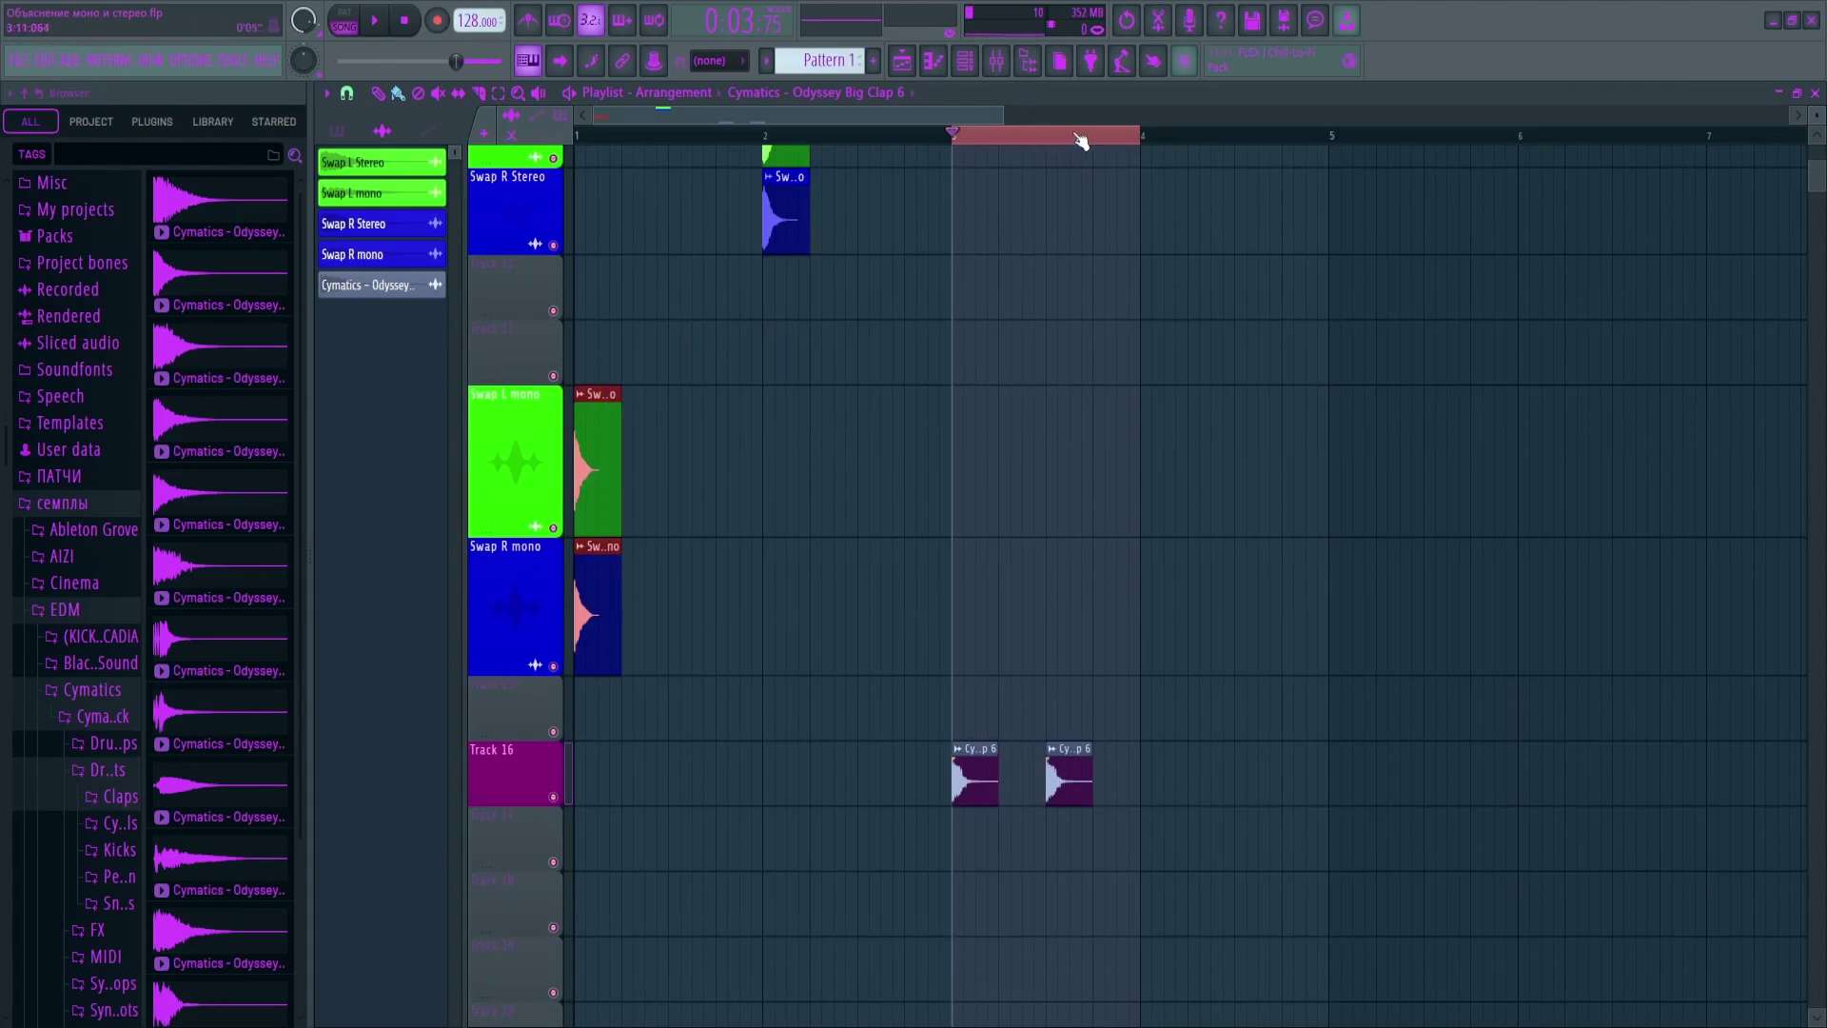
Set the playlist's time selection to bar 1 around the Swap mono clips, and clear the time selection
{"action": "key", "text": "ctrl+Return"}
{"action": "left_click_drag", "start_coordinate": [743, 152], "coordinate": [744, 153]}
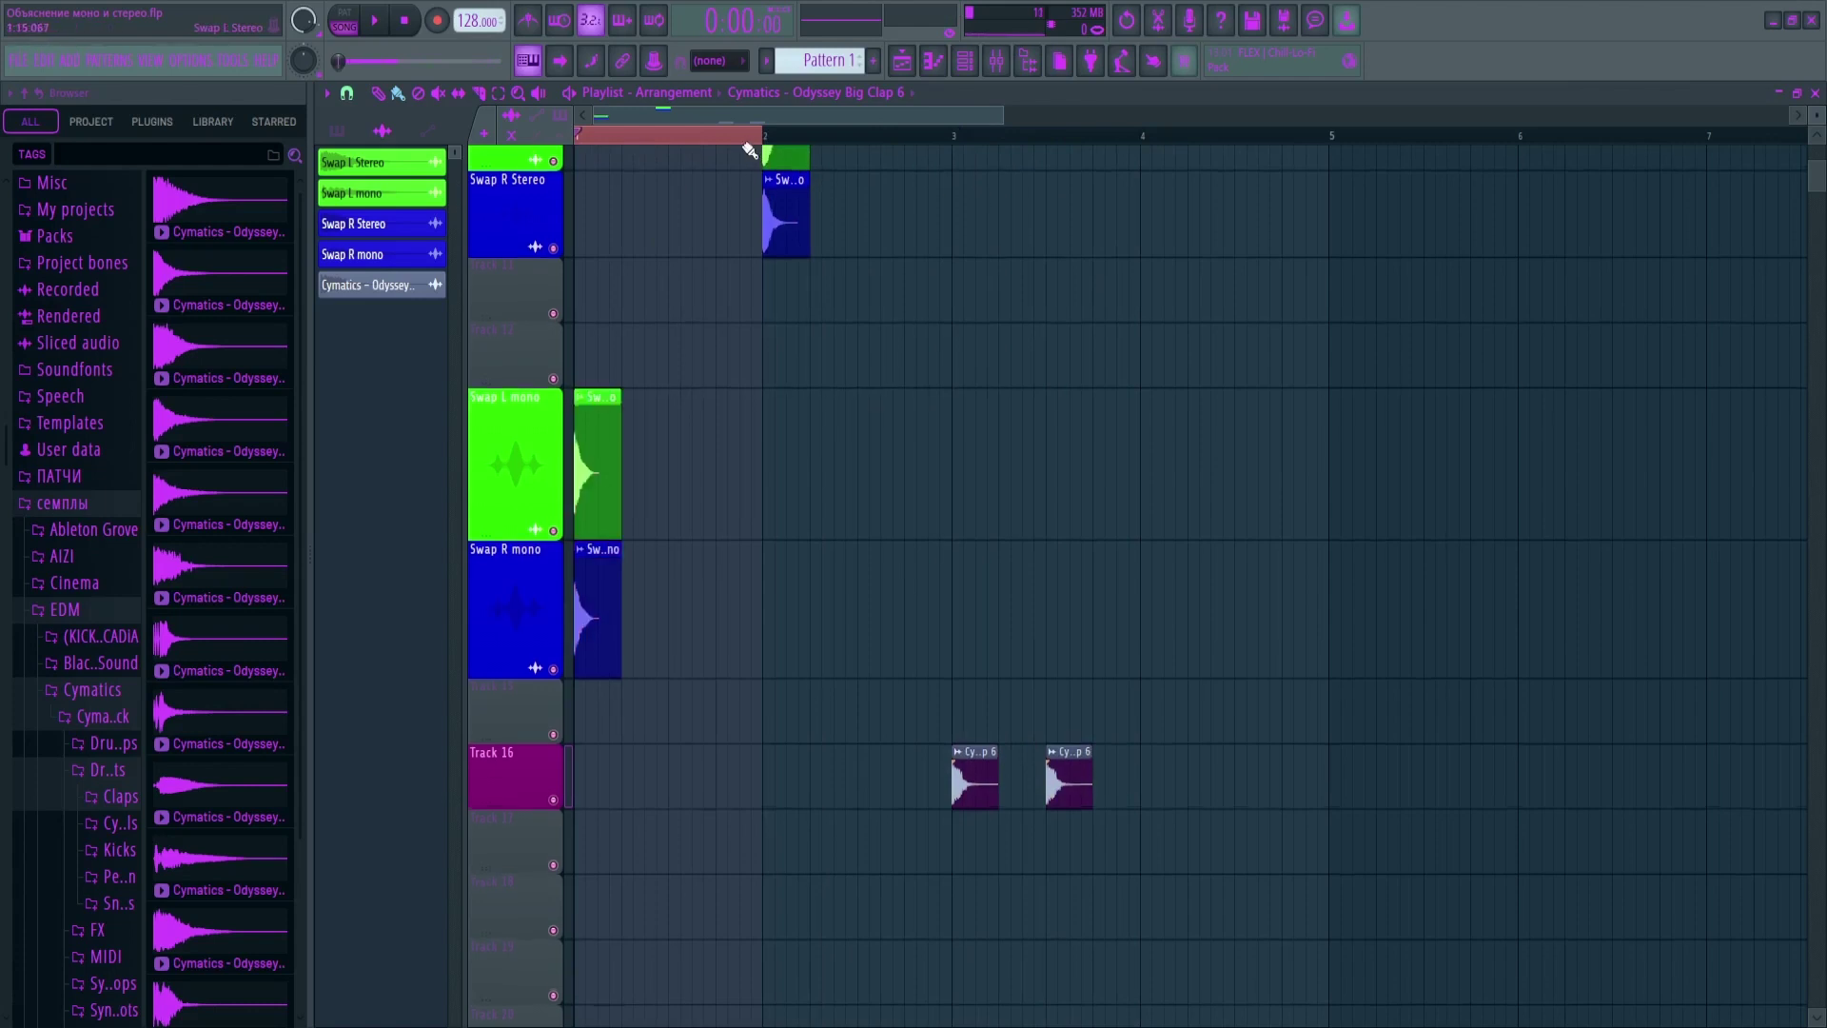
{"action": "left_click", "coordinate": [739, 142], "text": "ctrl"}
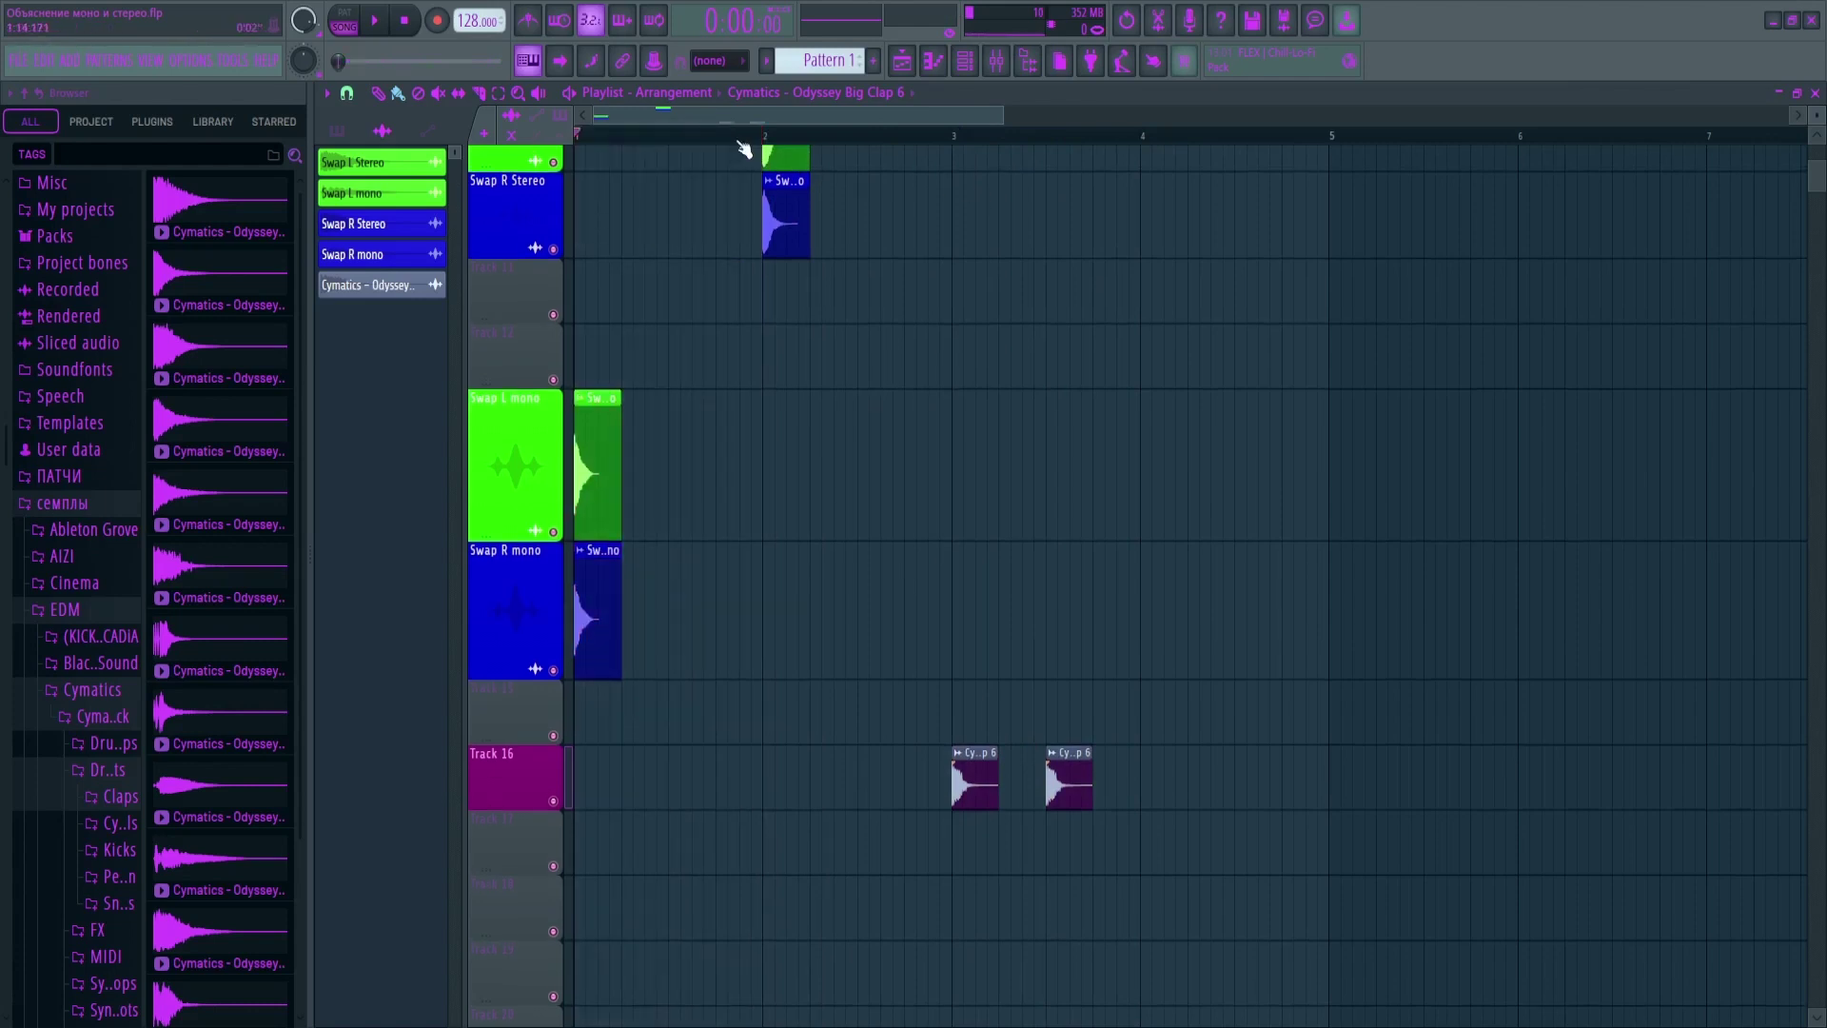